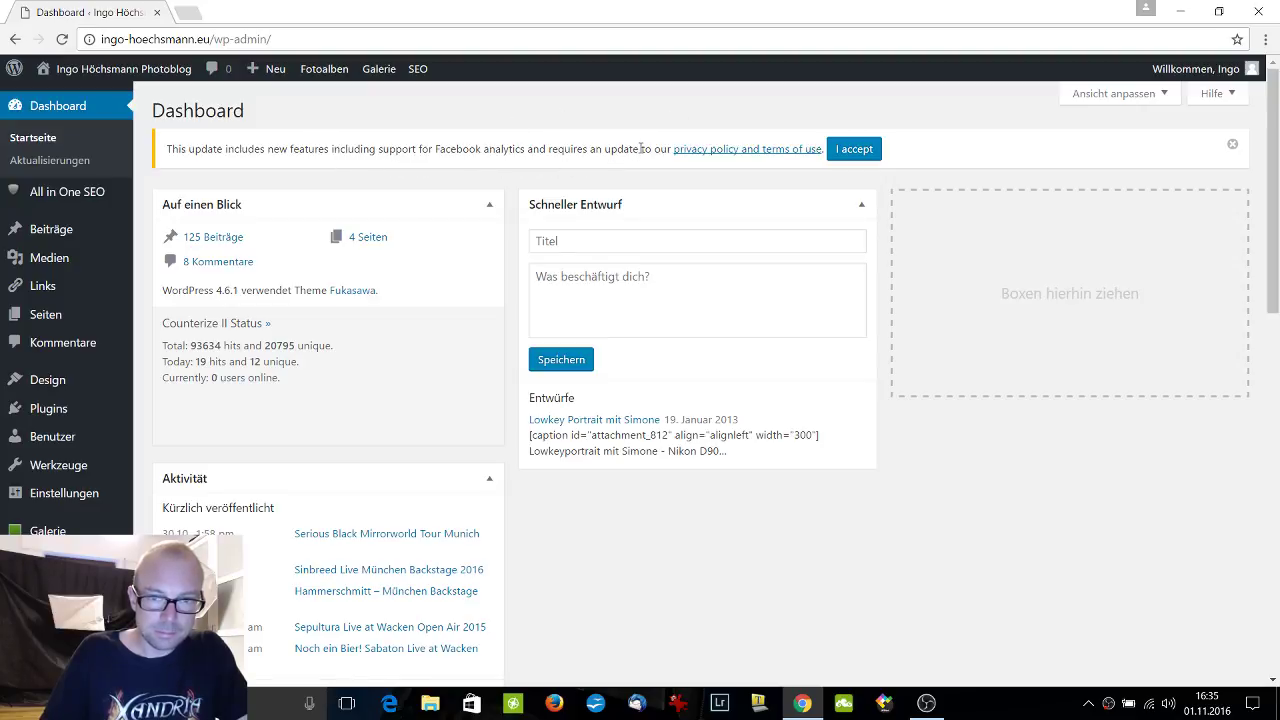
Accept the updated privacy policy and terms of use, and save the Social Media Feather settings with their existing options.
{"action": "left_click", "coordinate": [845, 149]}
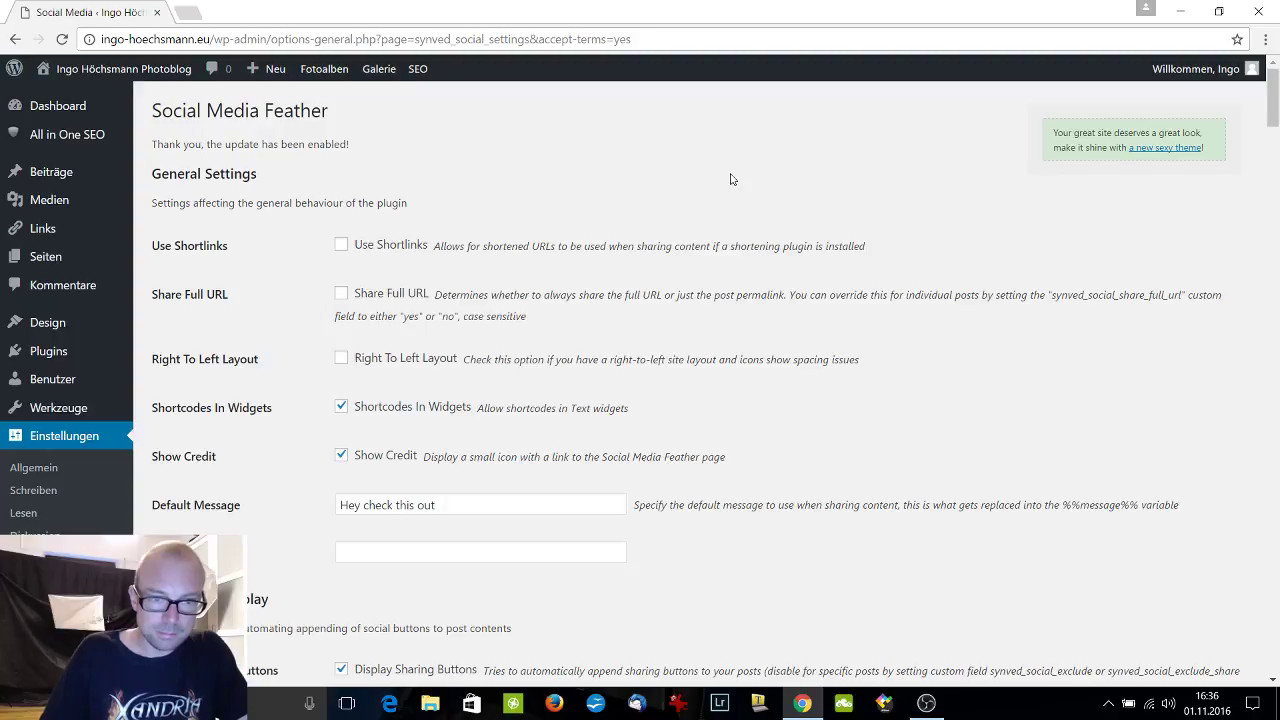
{"action": "scroll", "coordinate": [730, 179], "scroll_direction": "down", "scroll_amount": 10}
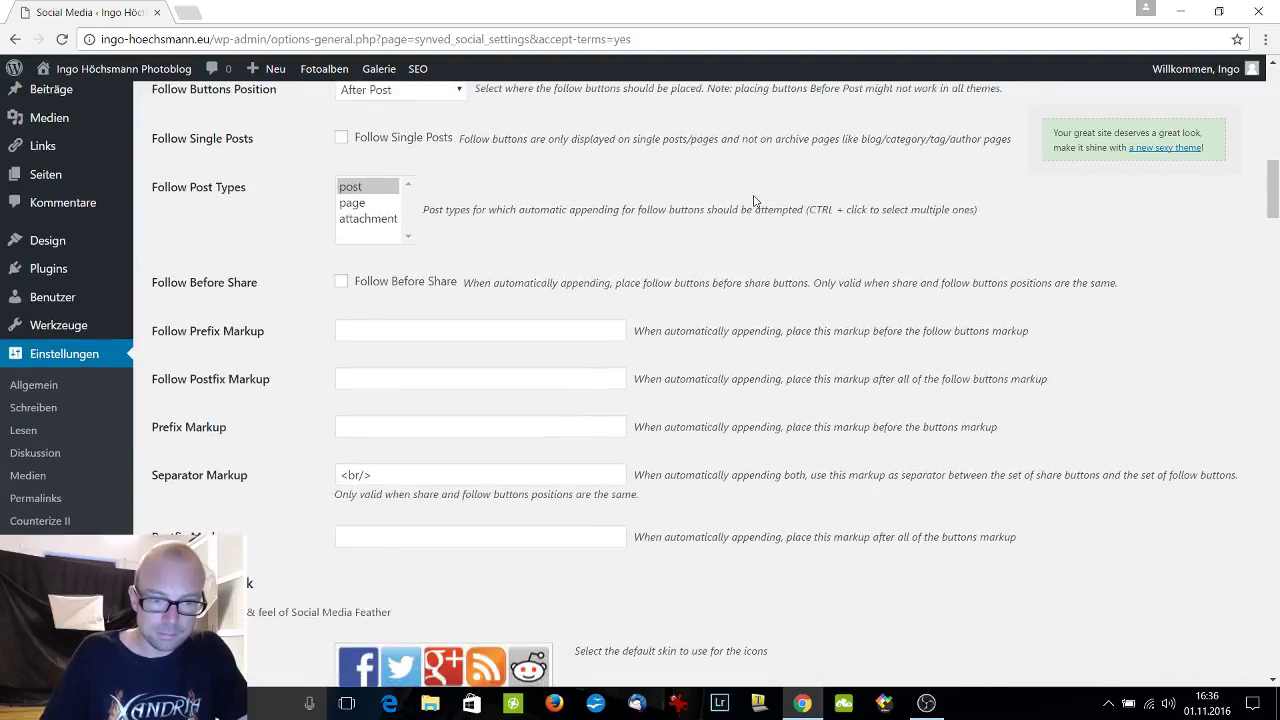
{"action": "scroll", "coordinate": [755, 201], "scroll_direction": "down", "scroll_amount": 4}
{"action": "scroll", "coordinate": [757, 197], "scroll_direction": "down", "scroll_amount": 4}
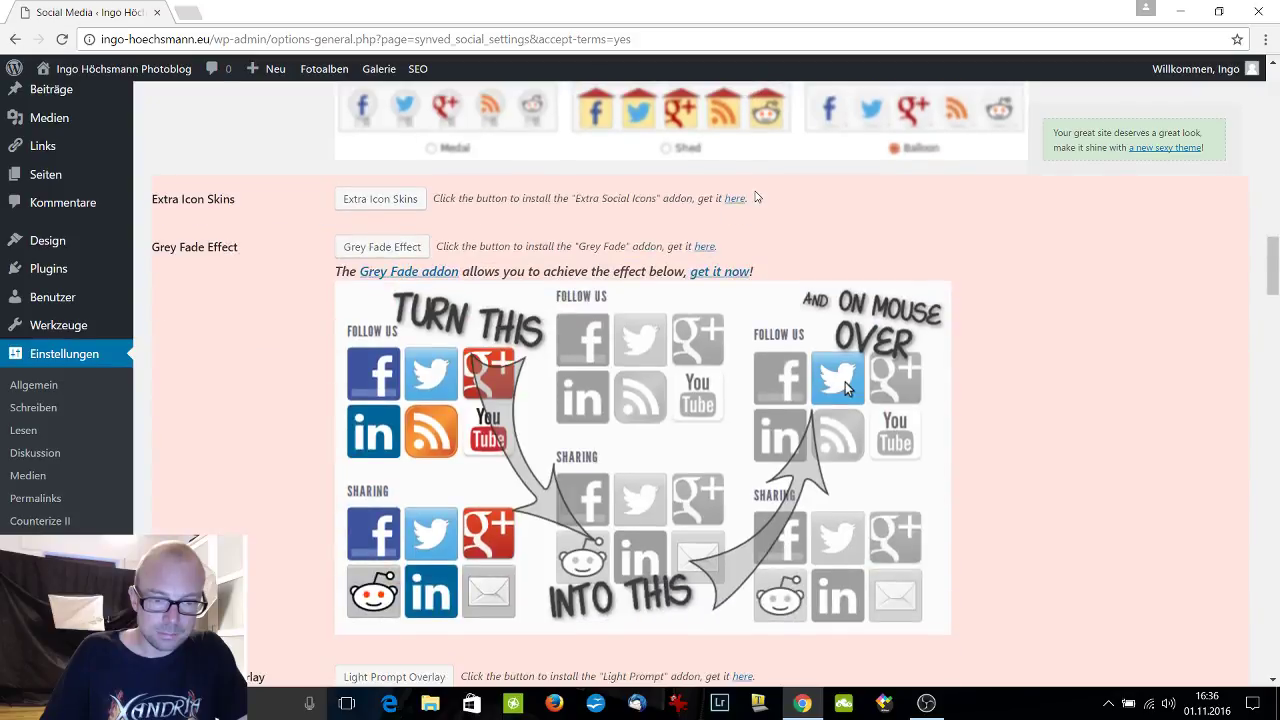
{"action": "scroll", "coordinate": [756, 197], "scroll_direction": "down", "scroll_amount": 4}
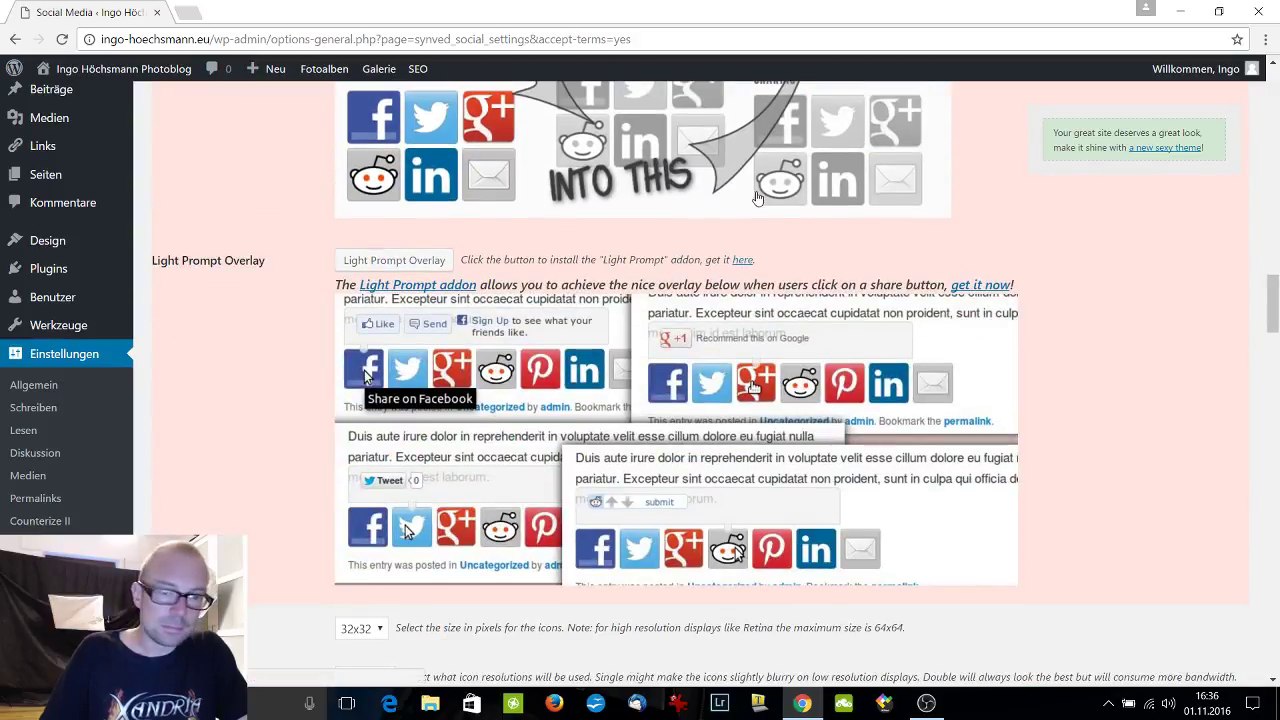
{"action": "scroll", "coordinate": [757, 197], "scroll_direction": "down", "scroll_amount": 3}
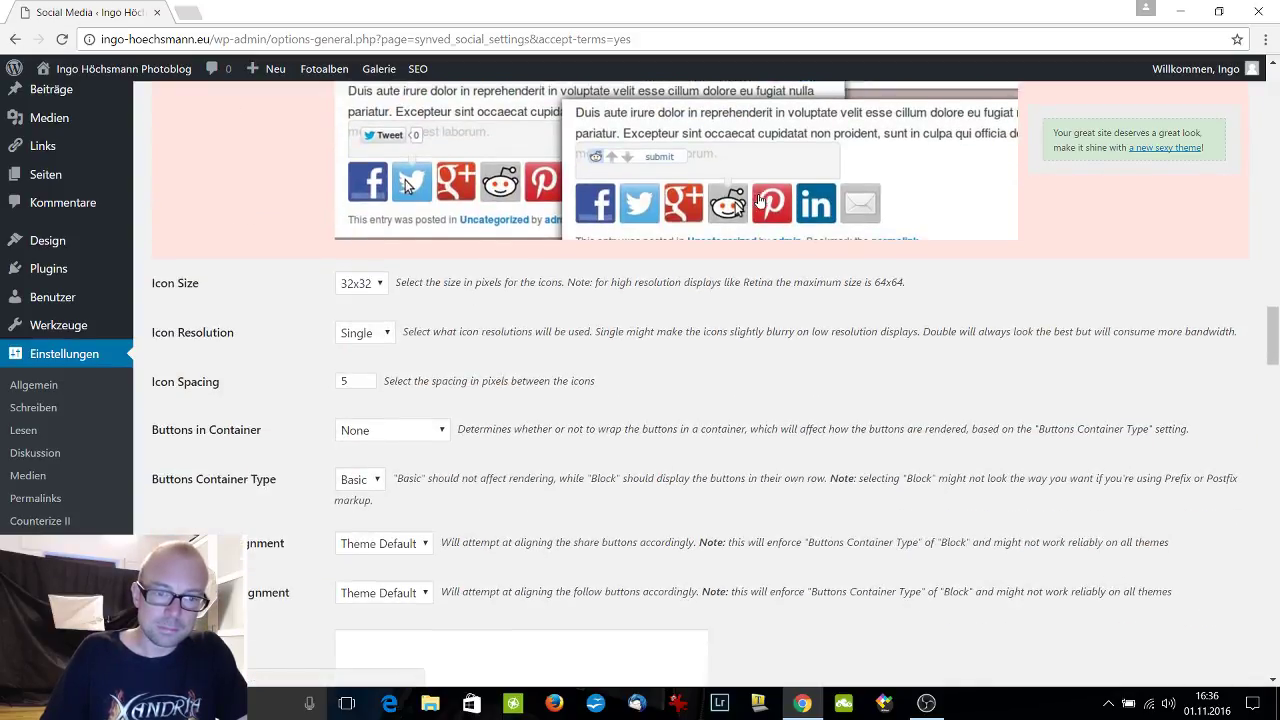
{"action": "scroll", "coordinate": [757, 197], "scroll_direction": "down", "scroll_amount": 12}
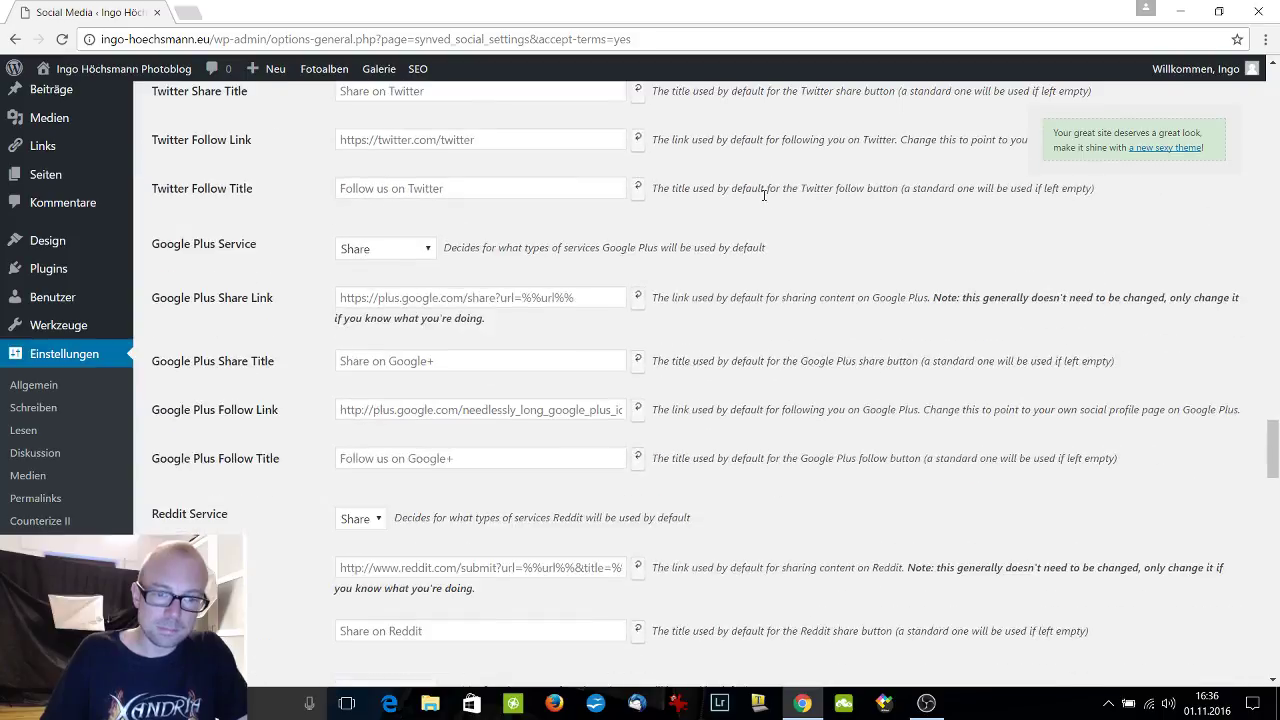
{"action": "scroll", "coordinate": [764, 197], "scroll_direction": "down", "scroll_amount": 10}
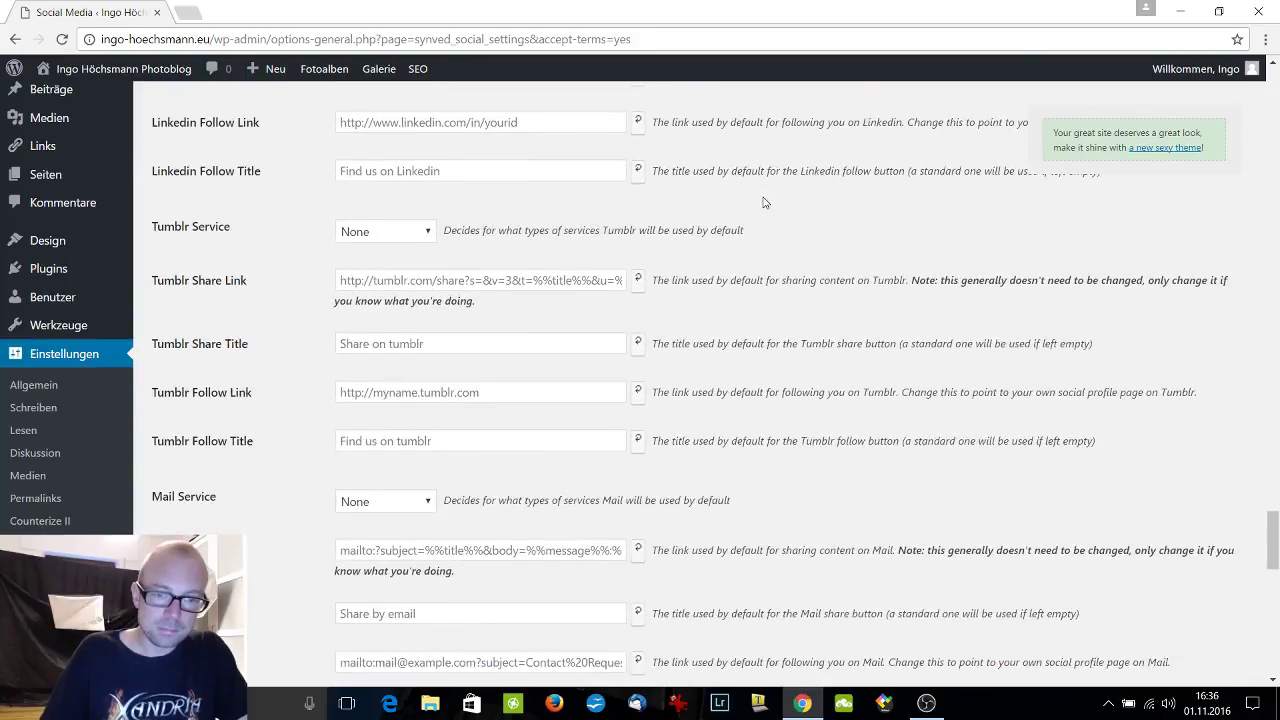
{"action": "scroll", "coordinate": [764, 202], "scroll_direction": "down", "scroll_amount": 12}
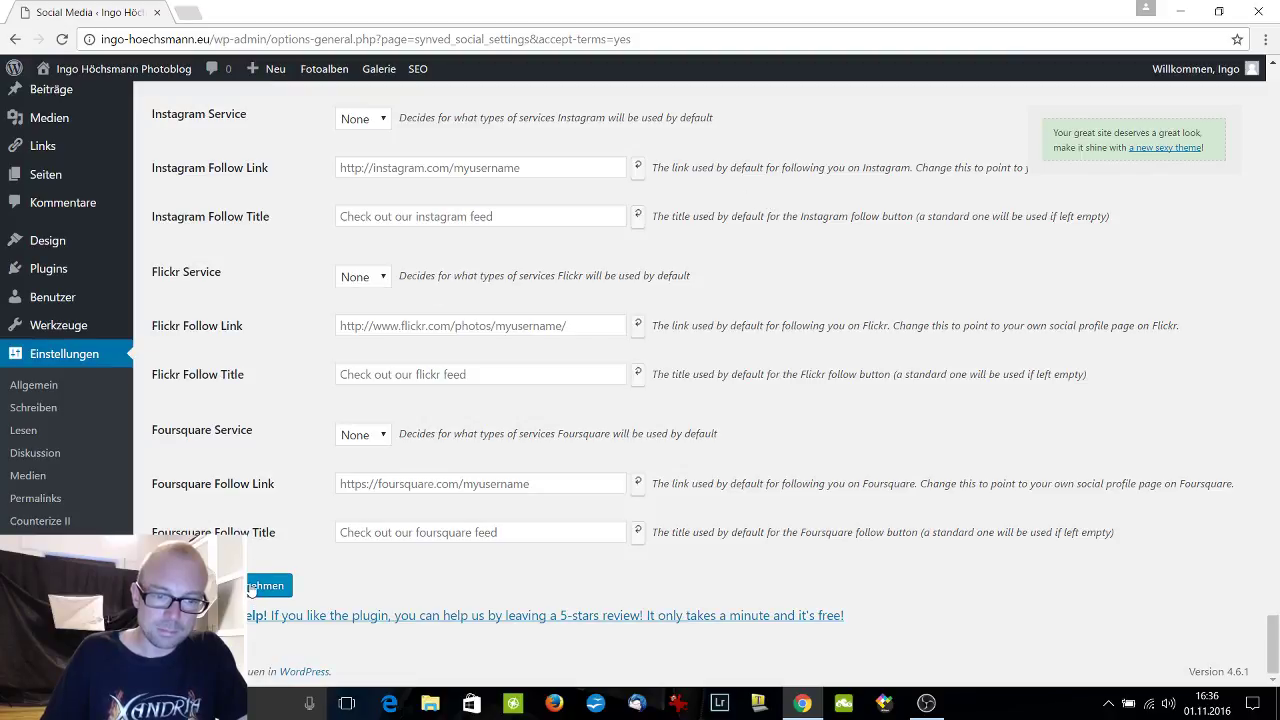
{"action": "left_click", "coordinate": [265, 585]}
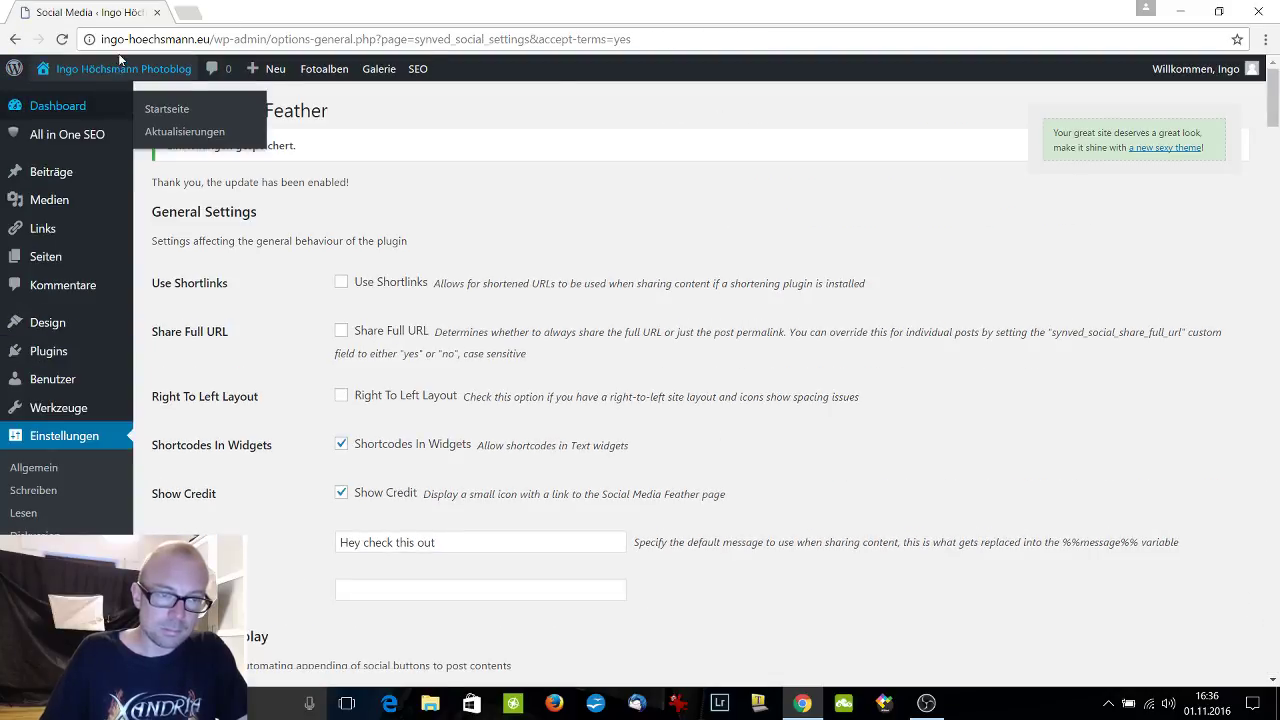
Check the share icons below the Serious Black Mirrorworld Tour Munich 2016 post in a separate website tab and return to the admin tab.
{"action": "mouse_move", "coordinate": [120, 68]}
{"action": "right_click", "coordinate": [78, 99]}
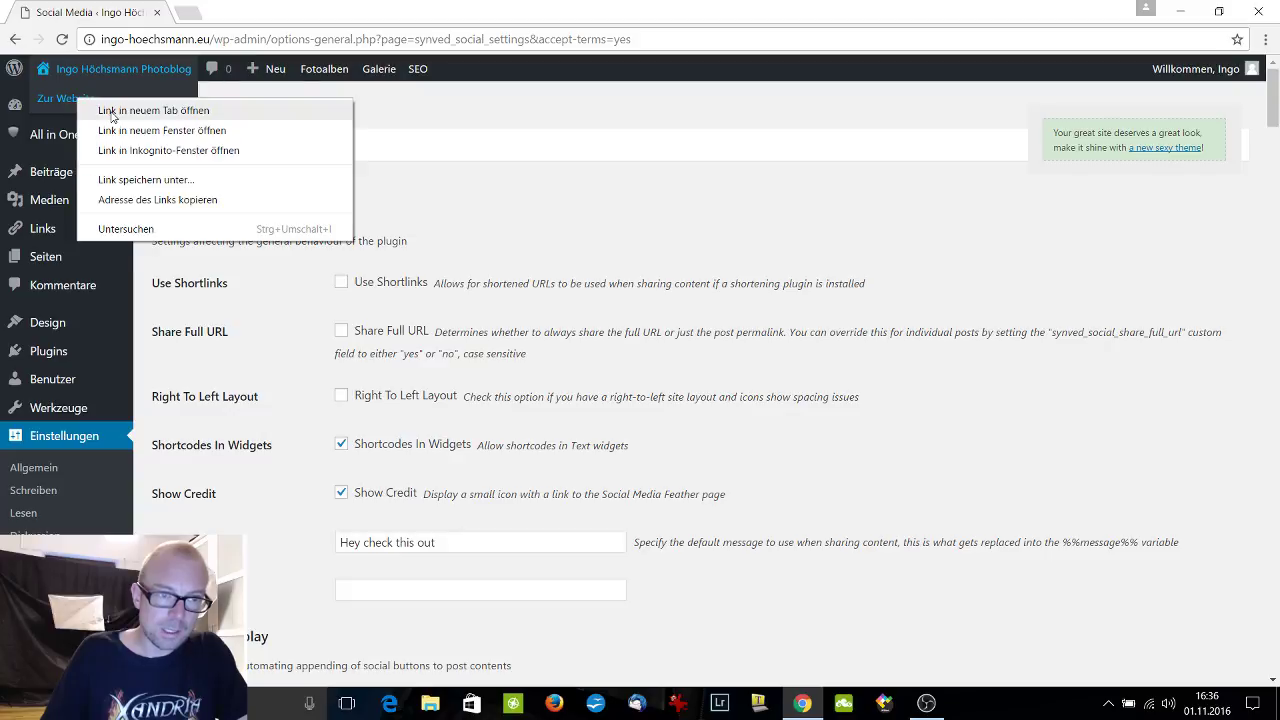
{"action": "left_click", "coordinate": [112, 110]}
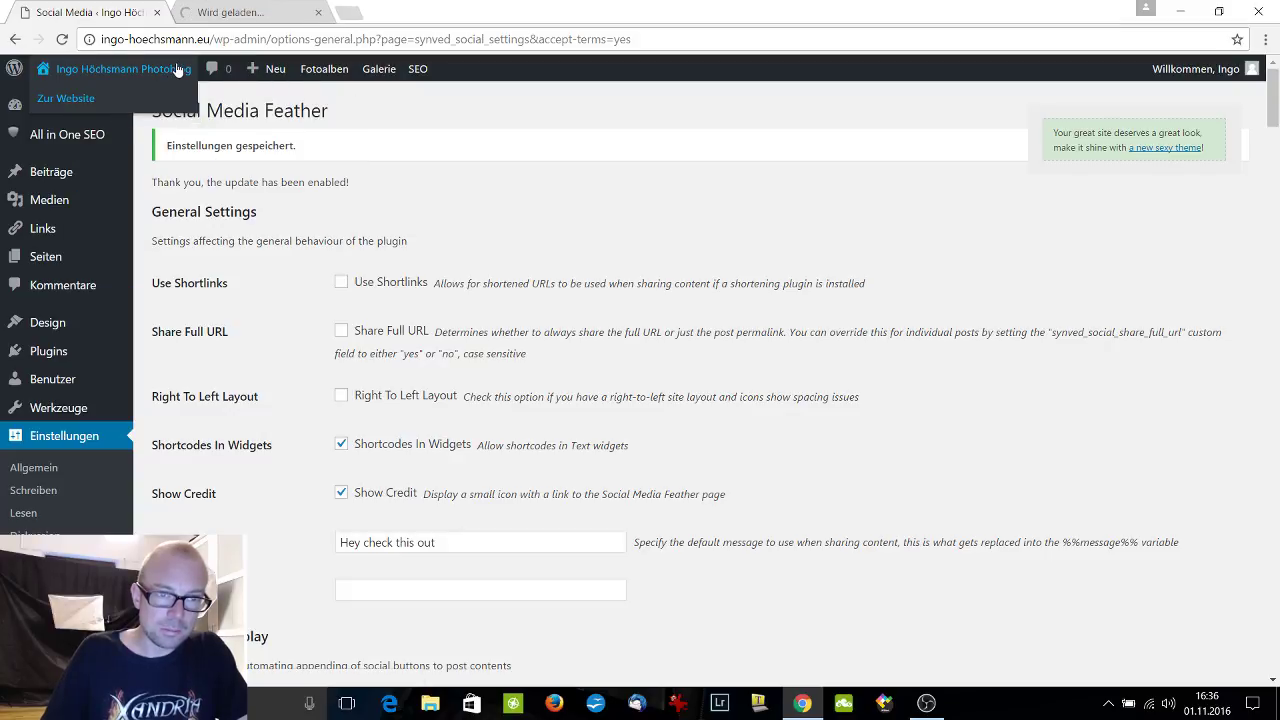
{"action": "left_click", "coordinate": [218, 13]}
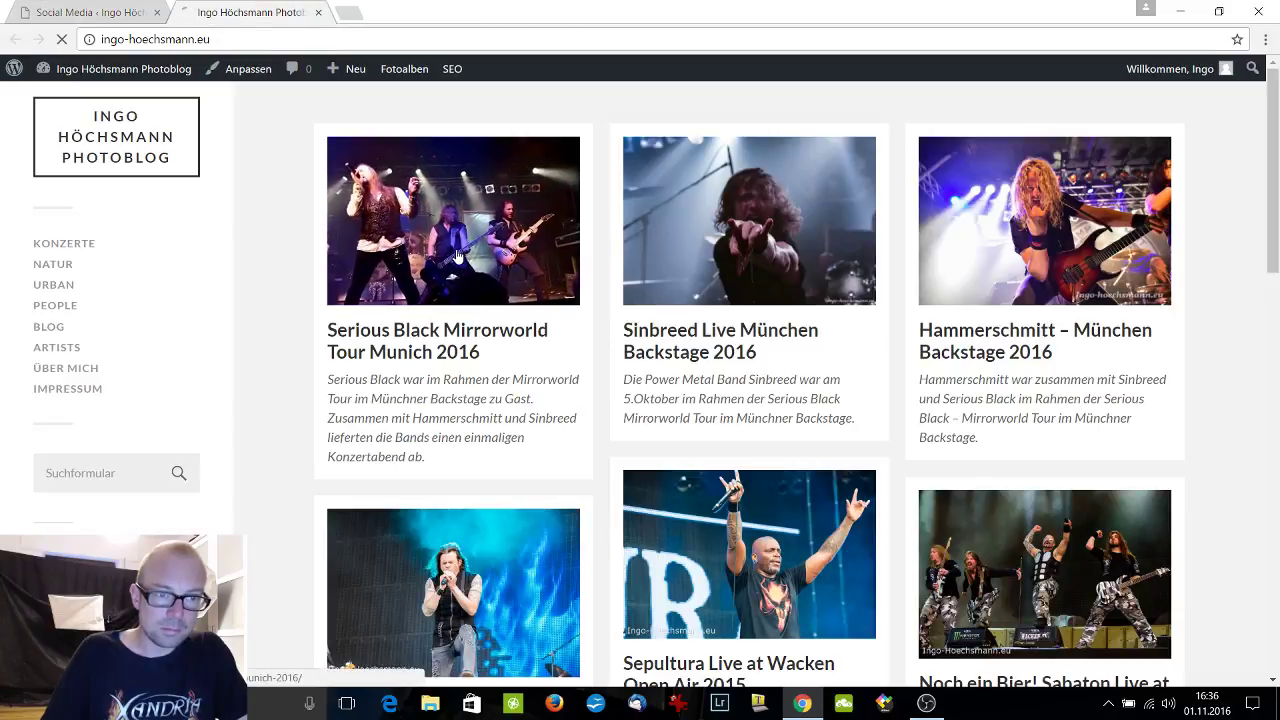
{"action": "left_click", "coordinate": [467, 201]}
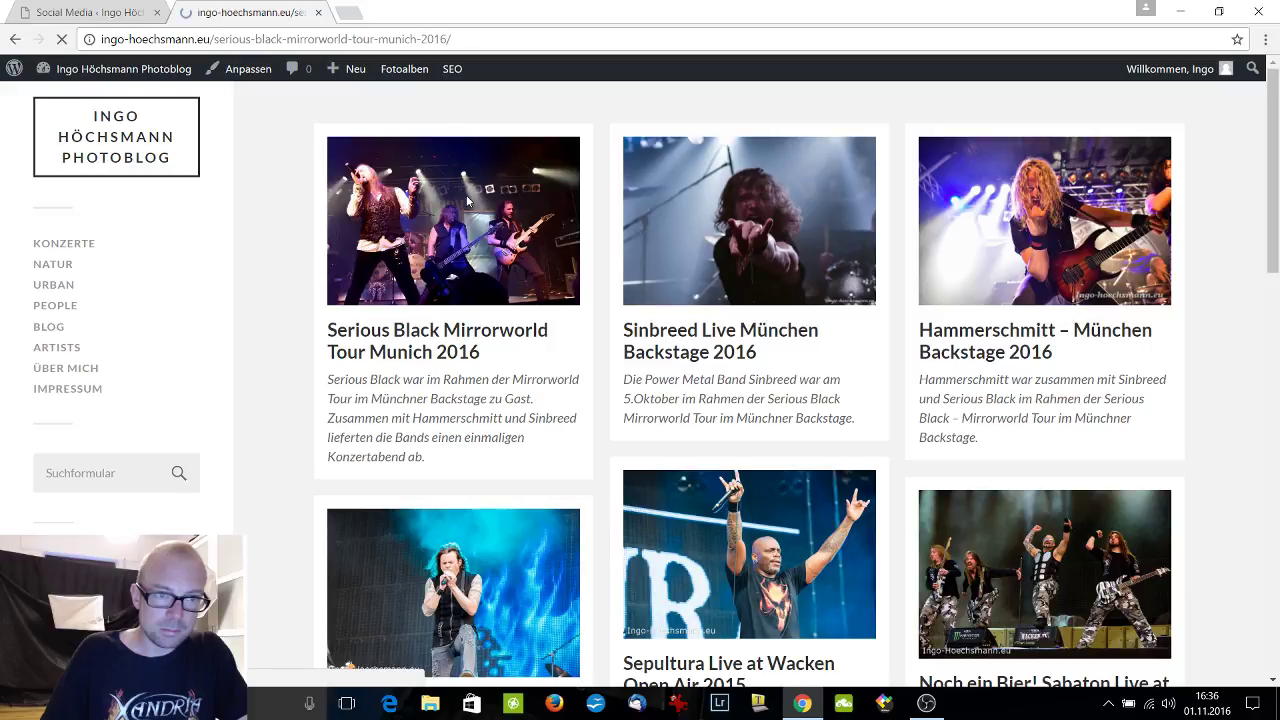
{"action": "scroll", "coordinate": [473, 190], "scroll_direction": "down", "scroll_amount": 5}
{"action": "scroll", "coordinate": [474, 193], "scroll_direction": "down", "scroll_amount": 5}
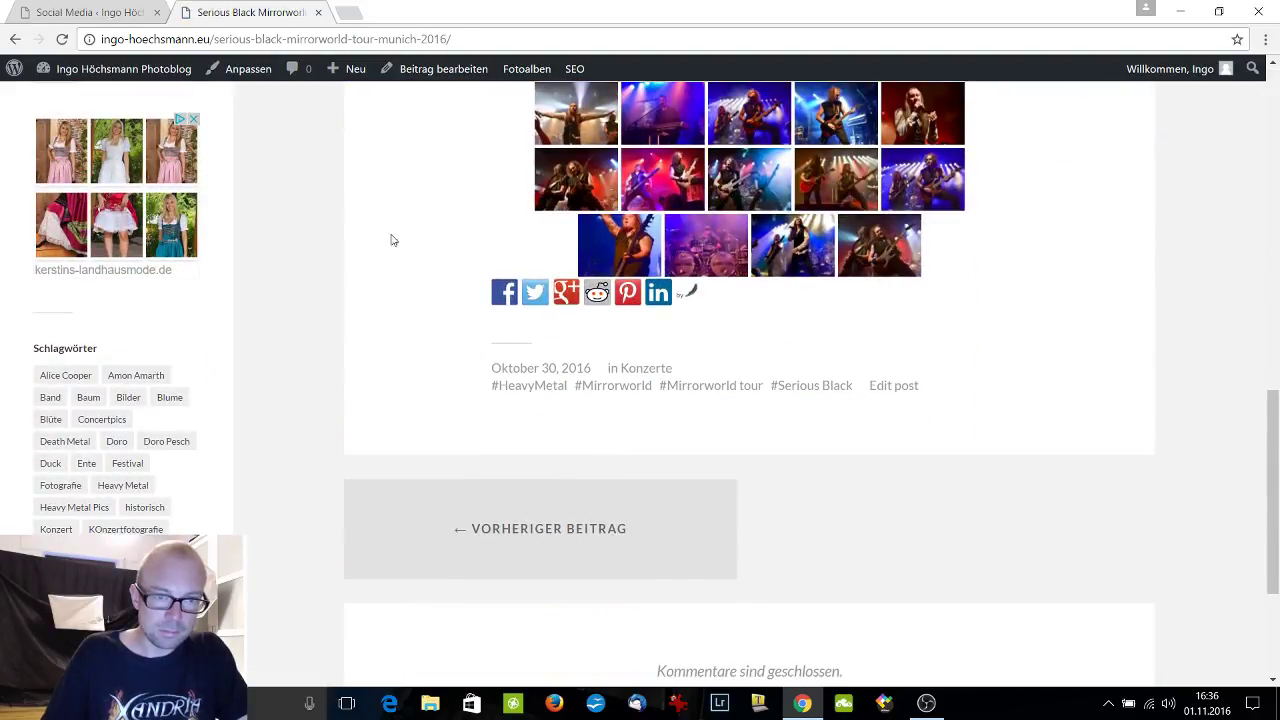
{"action": "scroll", "coordinate": [391, 240], "scroll_direction": "up", "scroll_amount": 5}
{"action": "left_click", "coordinate": [108, 20]}
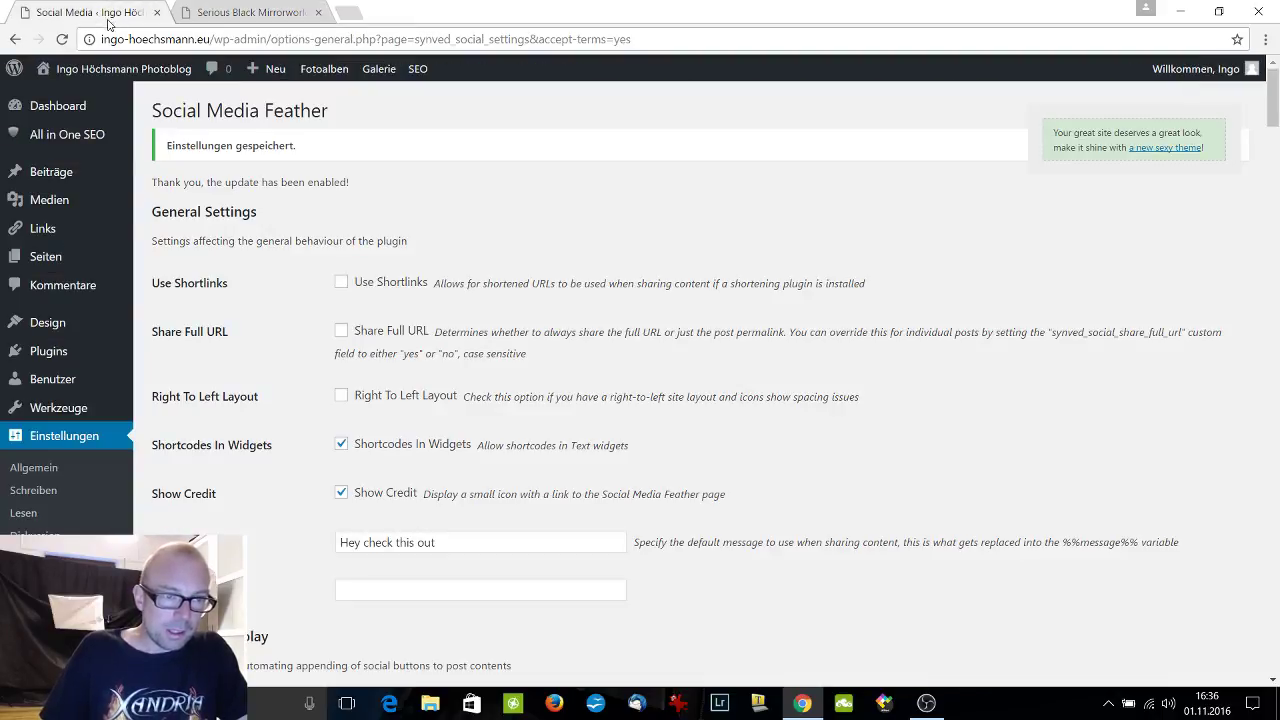
{"action": "mouse_move", "coordinate": [50, 172]}
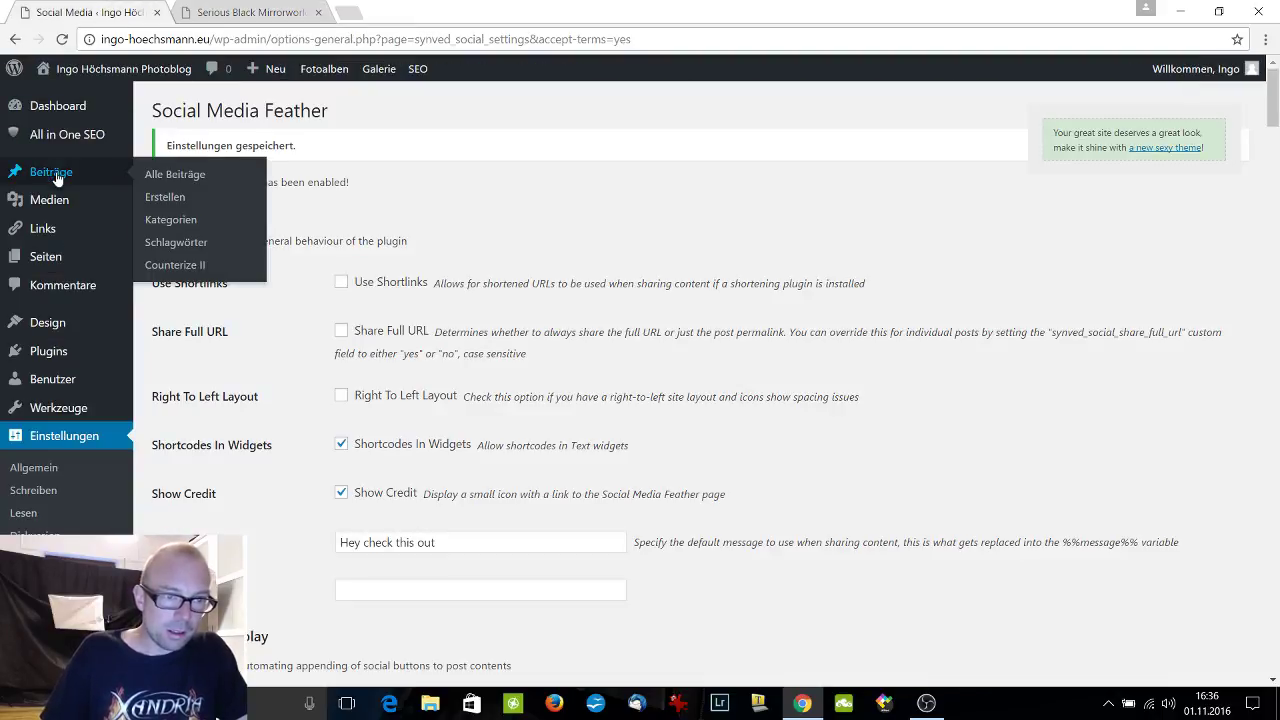
{"action": "left_click", "coordinate": [181, 204]}
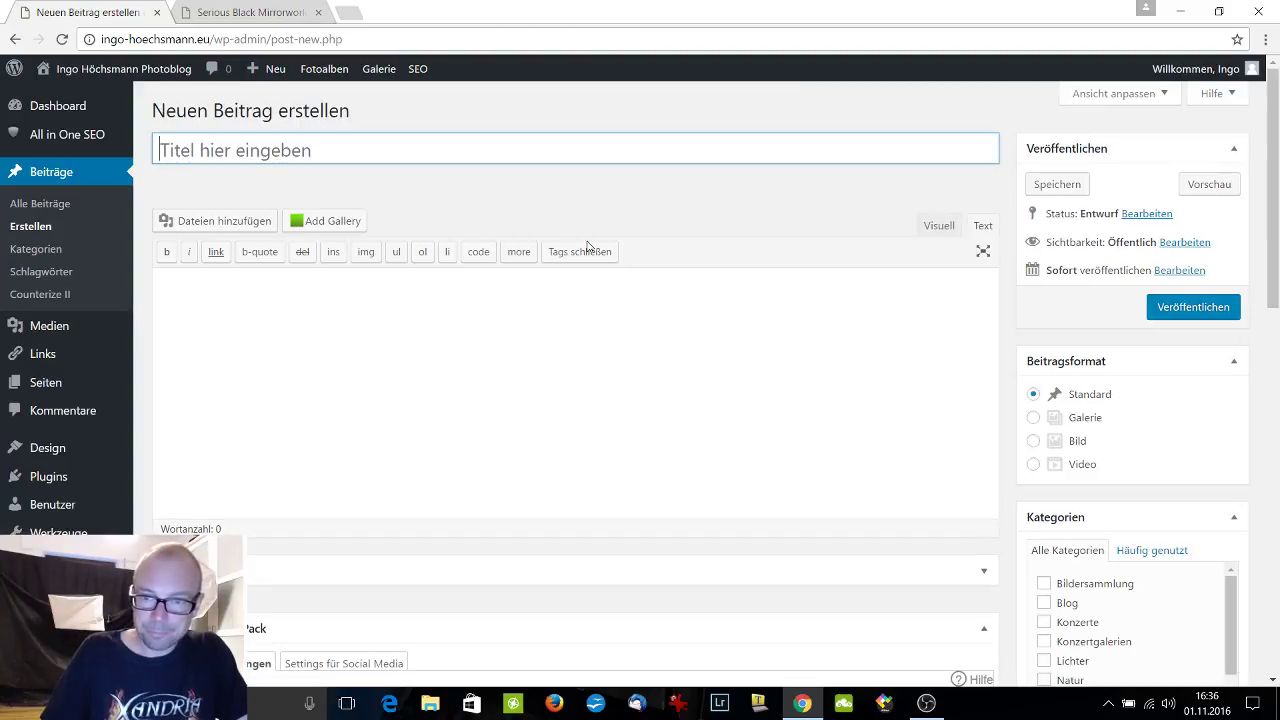
{"action": "scroll", "coordinate": [588, 240], "scroll_direction": "down", "scroll_amount": 3}
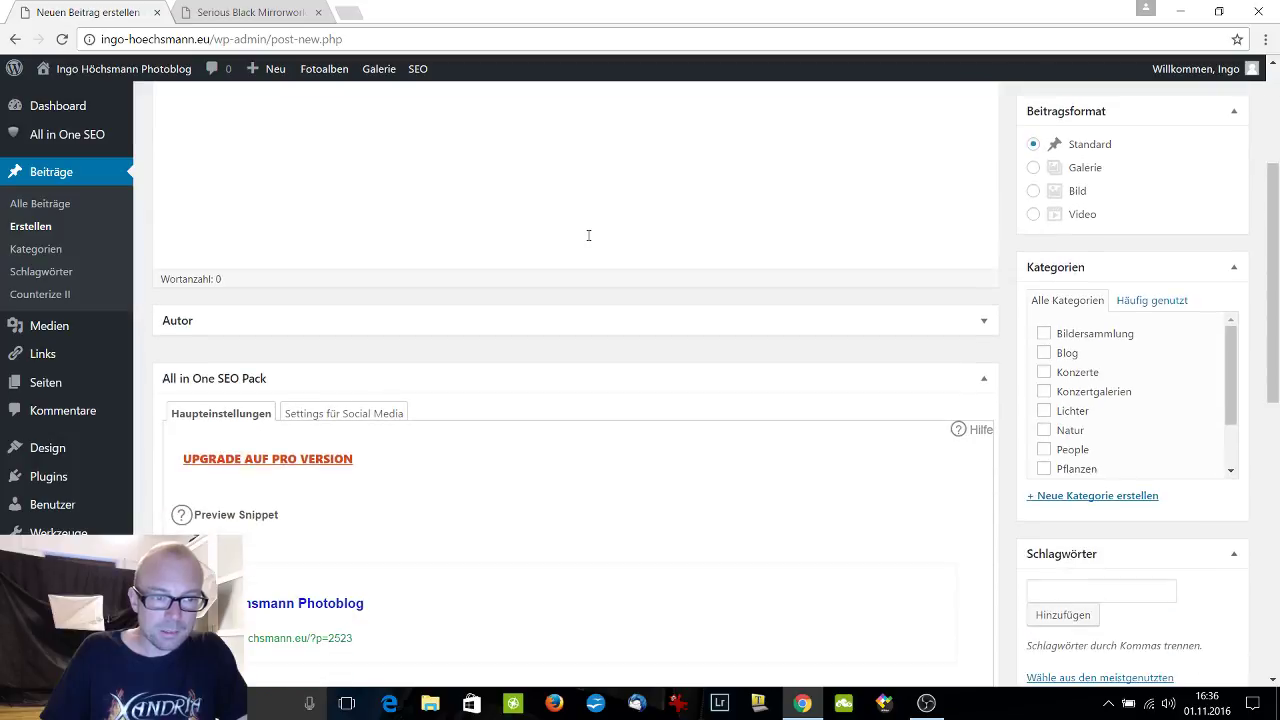
Start a new gallery on the Galerie / Bilder hinzufügen page and name it Streetart-0111206.
{"action": "mouse_move", "coordinate": [60, 590]}
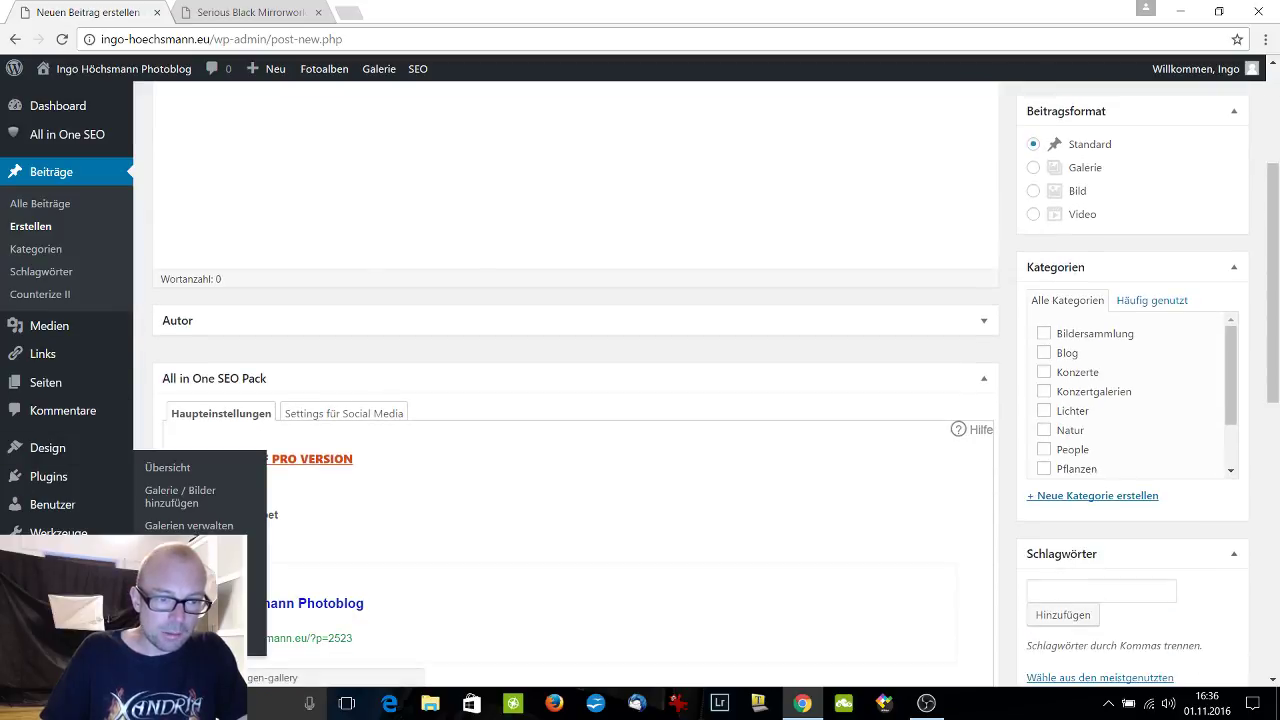
{"action": "left_click", "coordinate": [176, 497]}
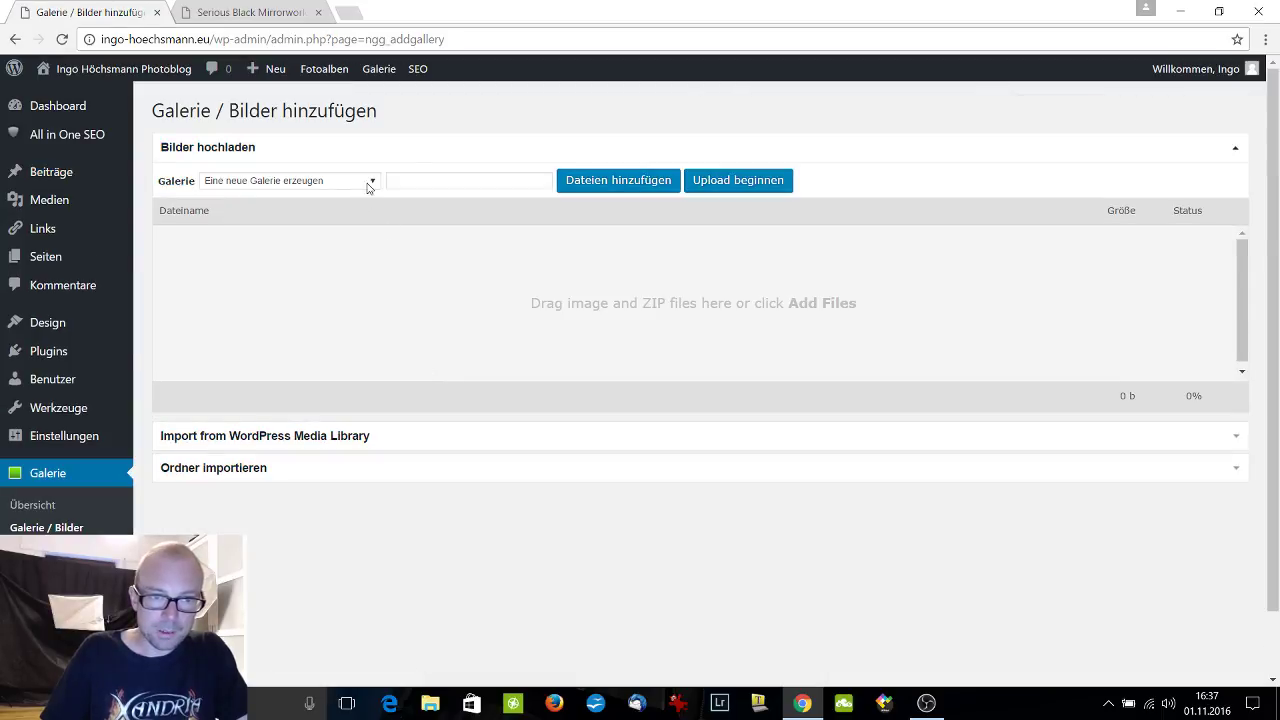
{"action": "left_click", "coordinate": [427, 183]}
{"action": "type", "text": "S"}
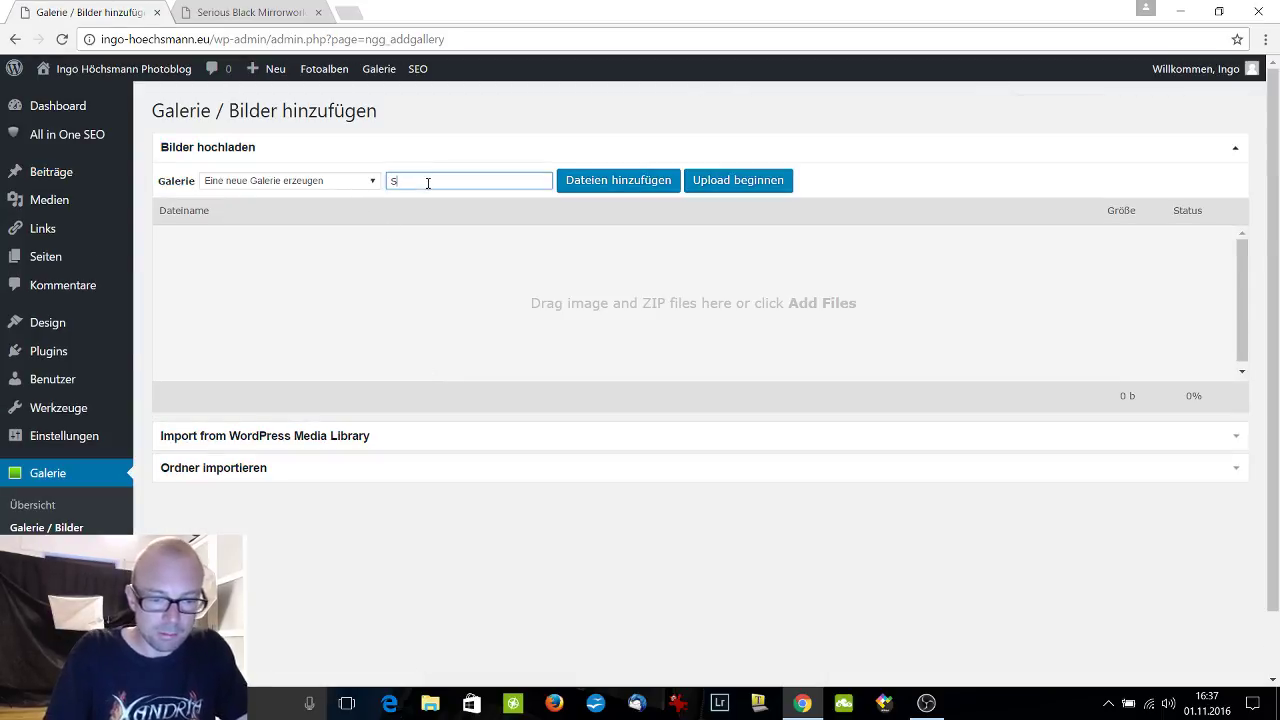
{"action": "type", "text": "treetart-"}
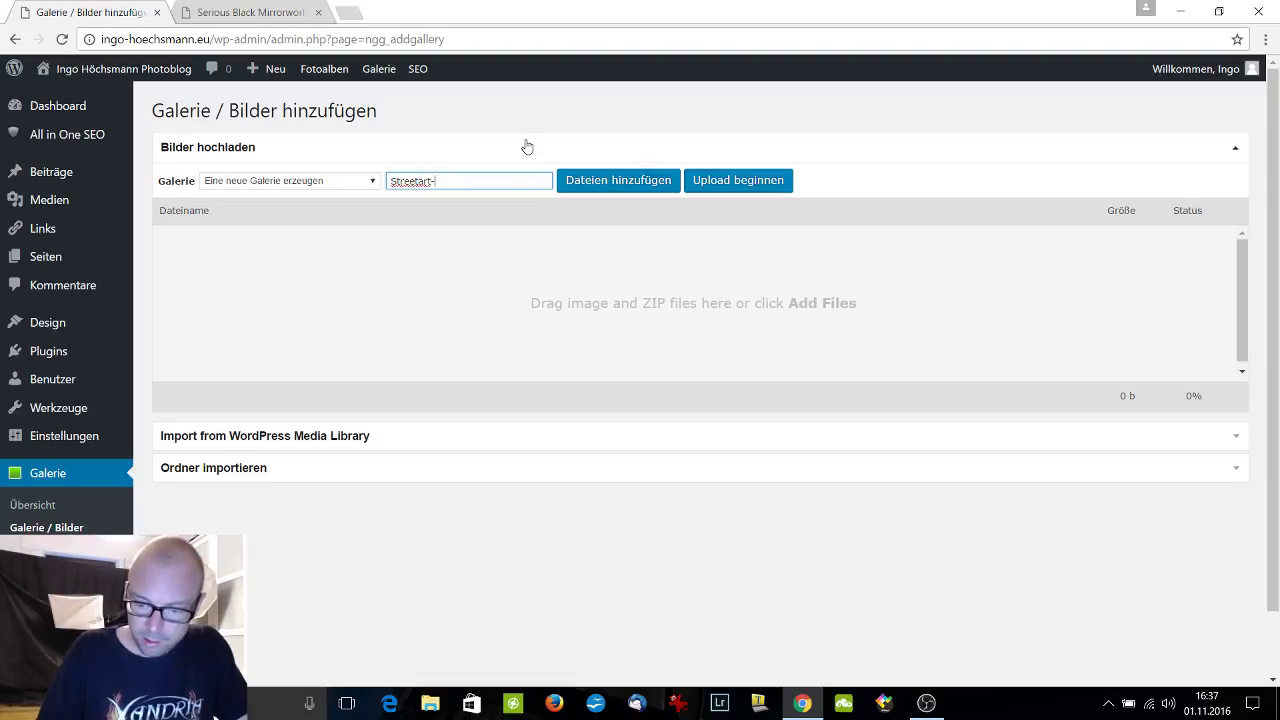
{"action": "type", "text": "0111"}
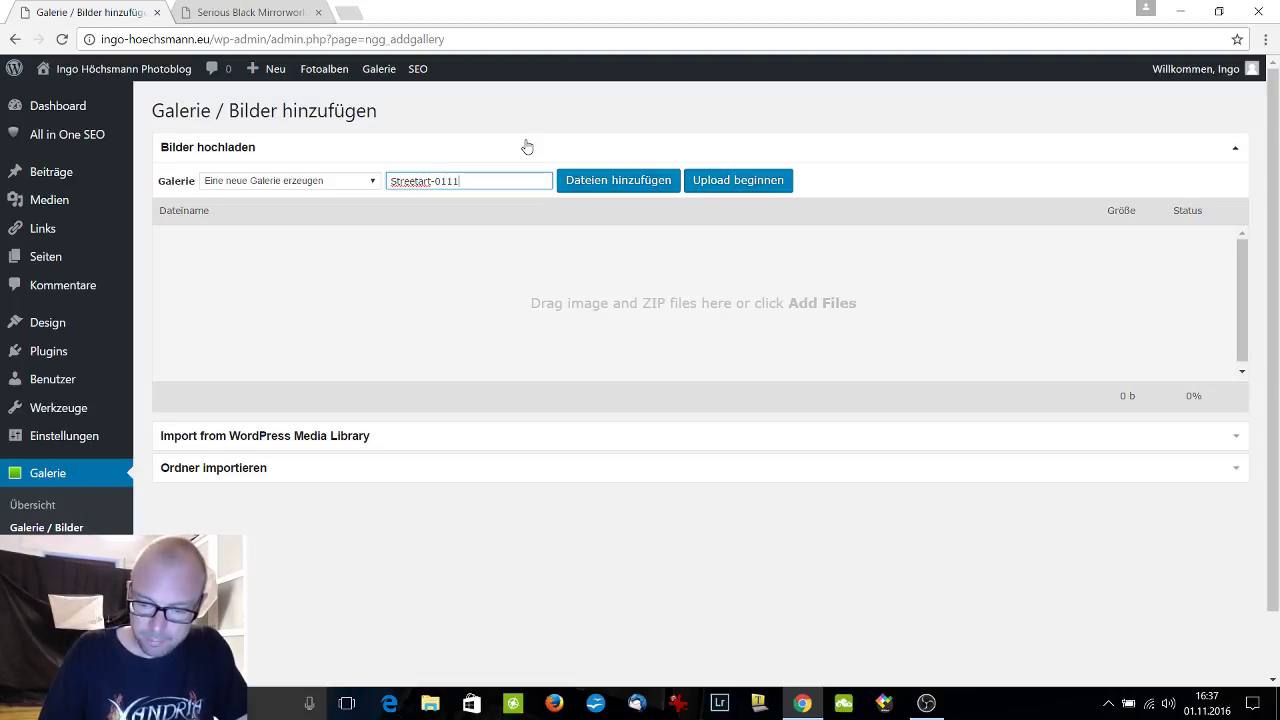
{"action": "type", "text": "201"}
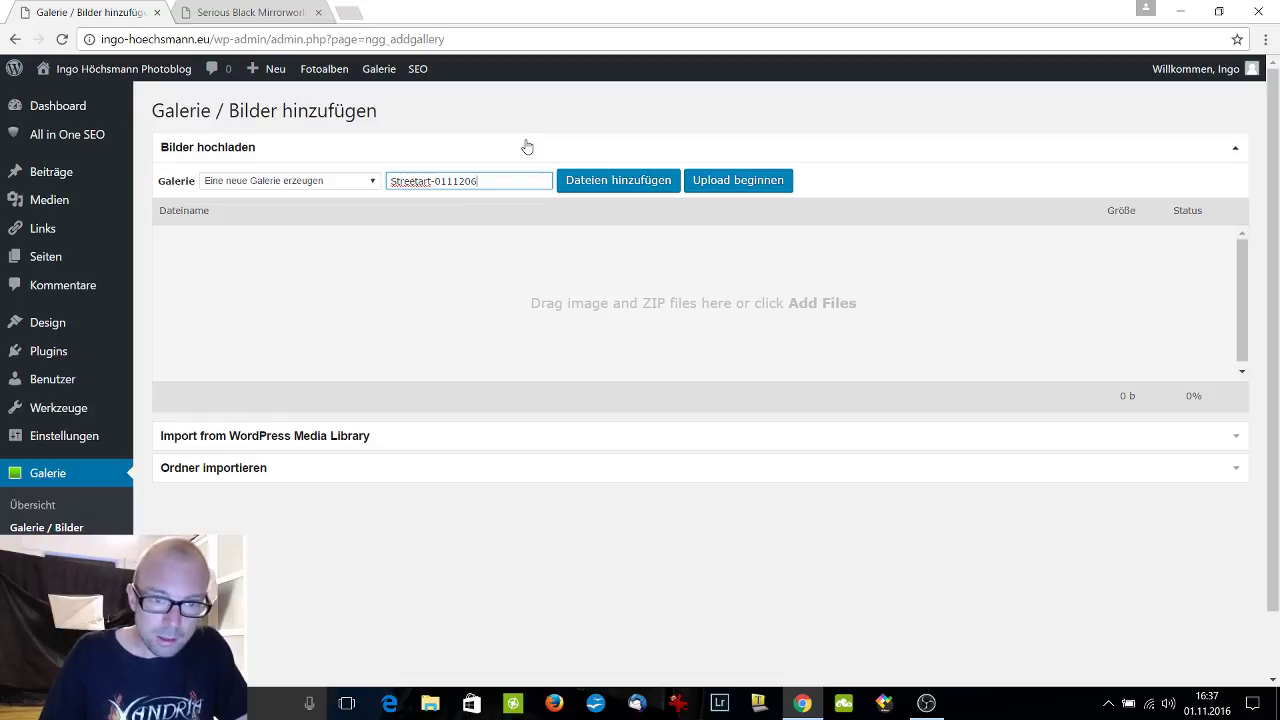
Start adding files to the gallery and browse to the folder Bilder > Lightroom > Grafitti > web2.
{"action": "left_click", "coordinate": [604, 186]}
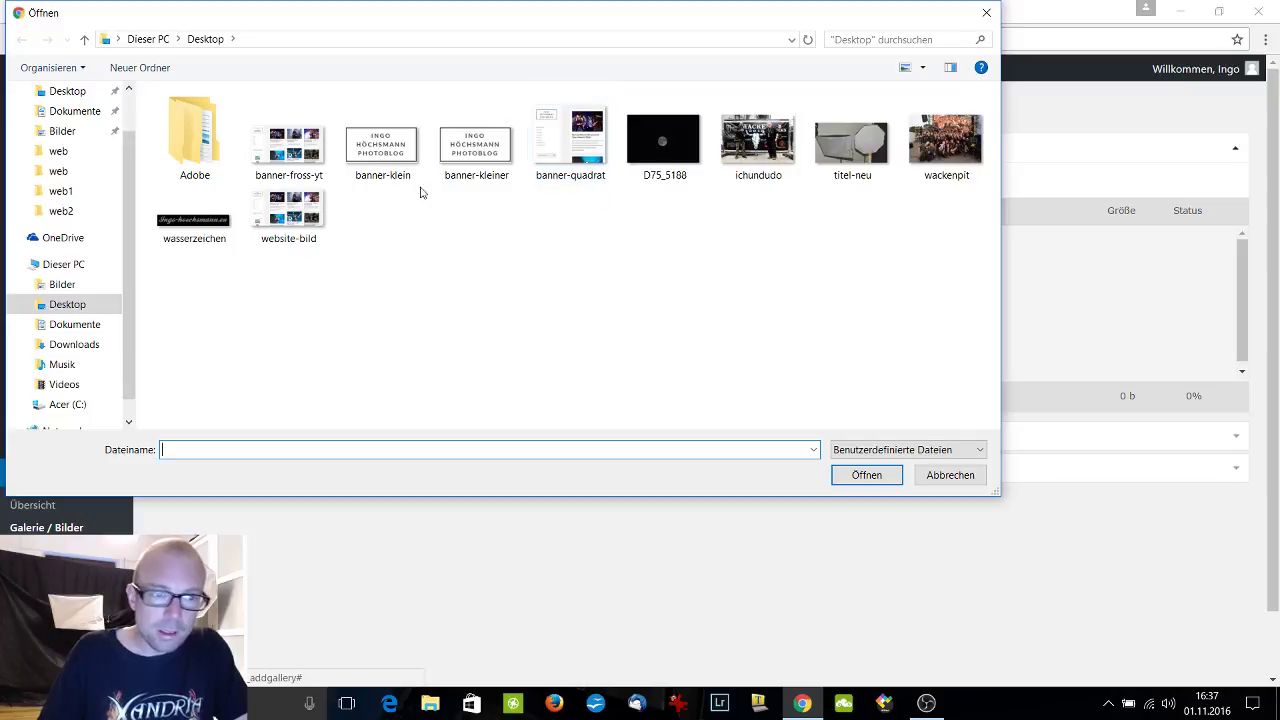
{"action": "left_click", "coordinate": [24, 286]}
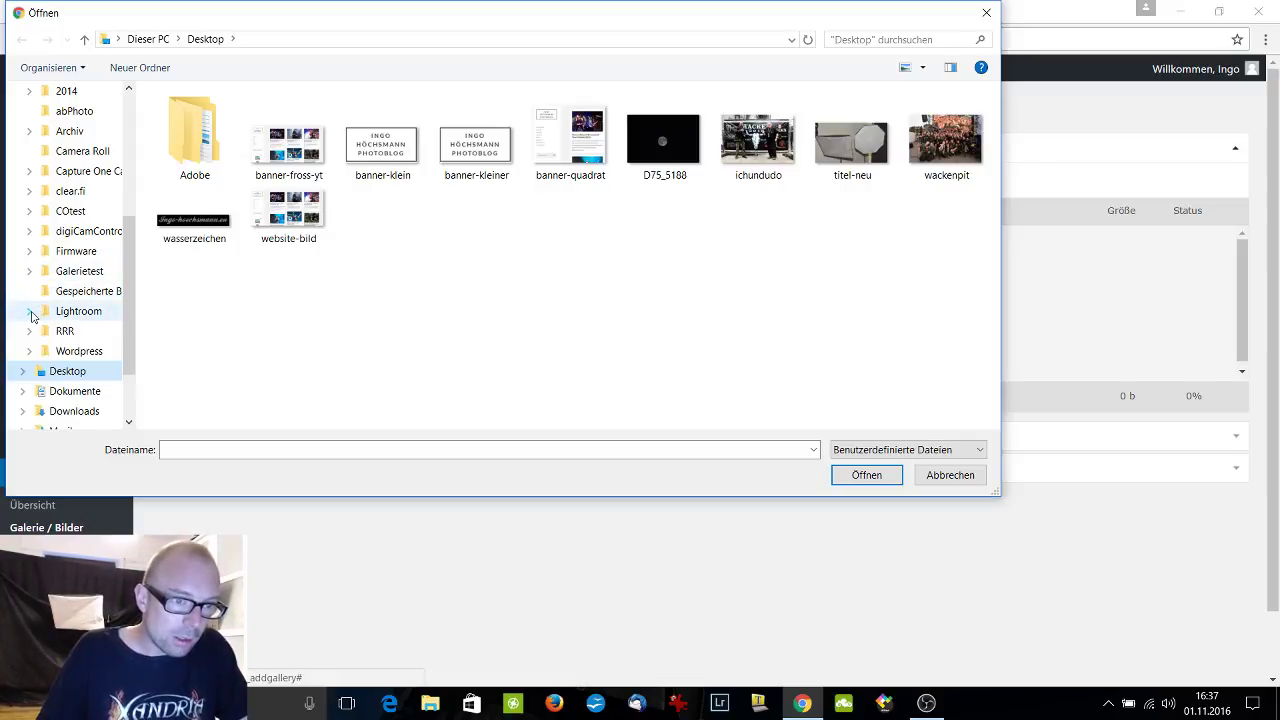
{"action": "left_click", "coordinate": [30, 312]}
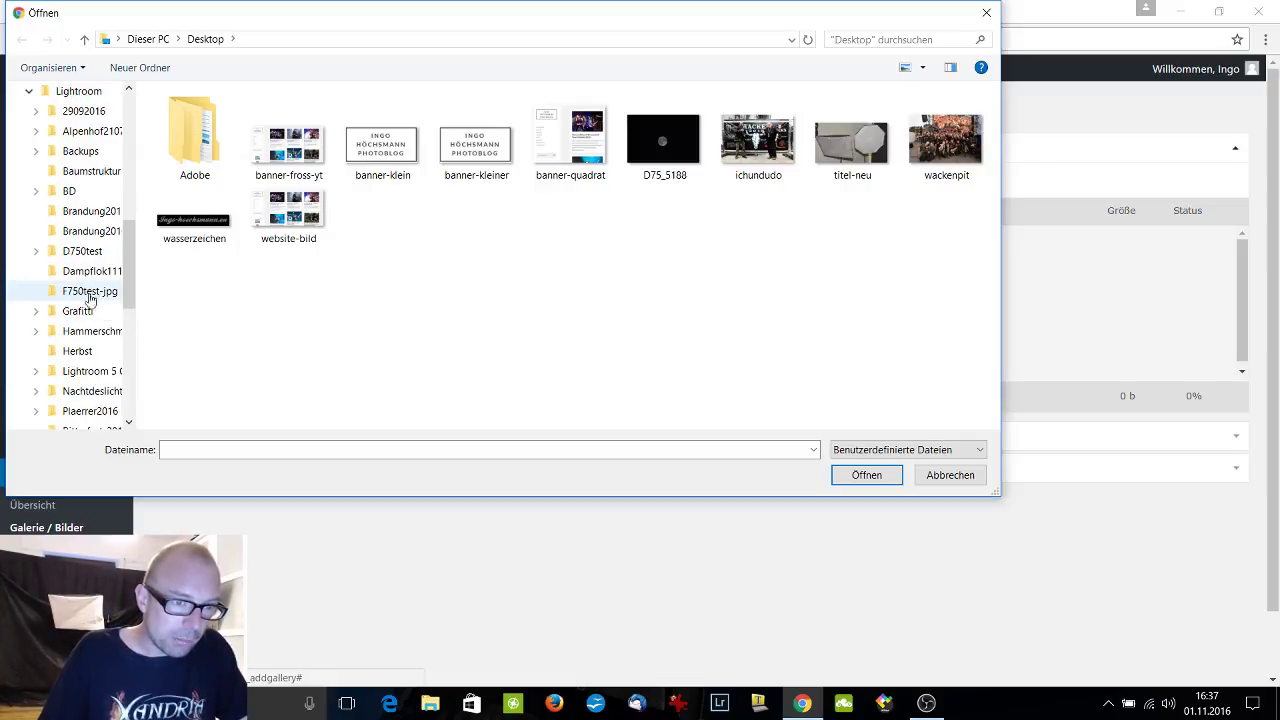
{"action": "left_click", "coordinate": [36, 312]}
{"action": "left_click", "coordinate": [80, 373]}
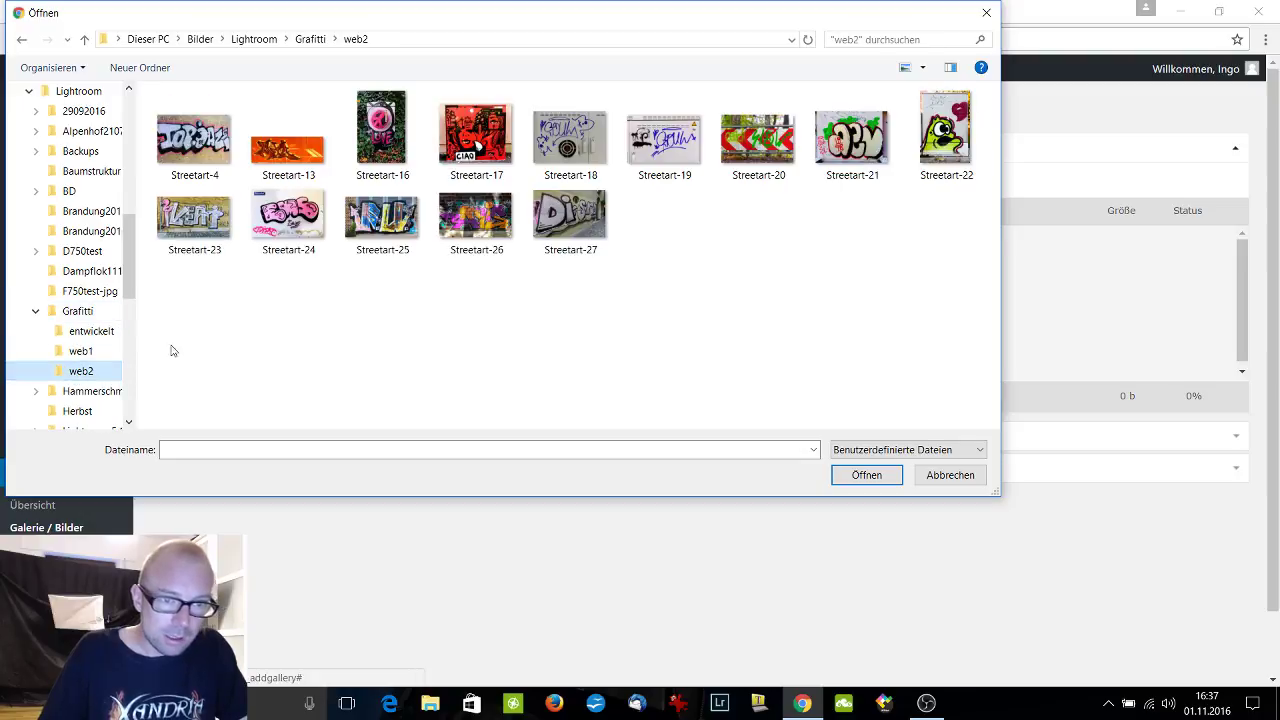
Add all images in the folder, from Streetart-4 to Streetart-27, and upload them to the new gallery.
{"action": "left_click", "coordinate": [212, 172]}
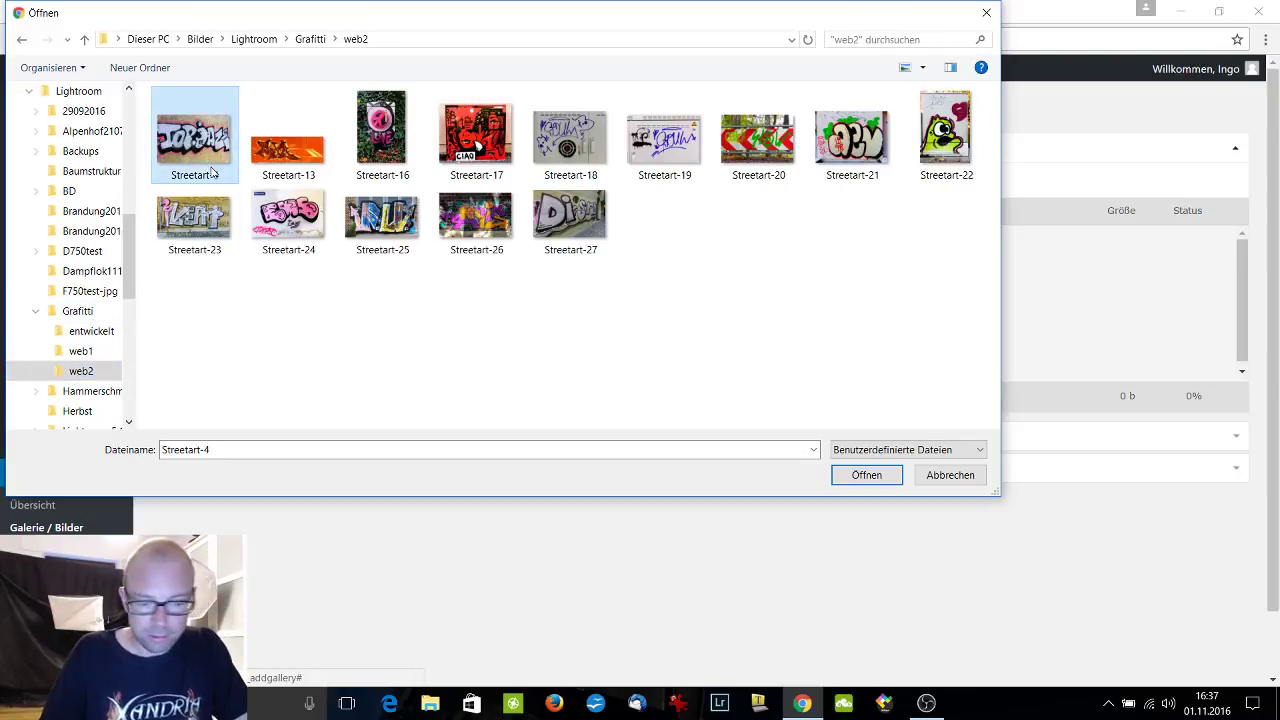
{"action": "key", "text": "shift+Right"}
{"action": "key", "text": "shift+Right"}
{"action": "key", "text": "shift+Right"}
{"action": "key", "text": "shift+Right"}
{"action": "key", "text": "shift+Right"}
{"action": "key", "text": "shift+Right"}
{"action": "key", "text": "shift+Right"}
{"action": "key", "text": "shift+Right"}
{"action": "key", "text": "shift+Right"}
{"action": "key", "text": "shift+Right"}
{"action": "key", "text": "shift+Right"}
{"action": "key", "text": "shift+Right"}
{"action": "key", "text": "shift+Right"}
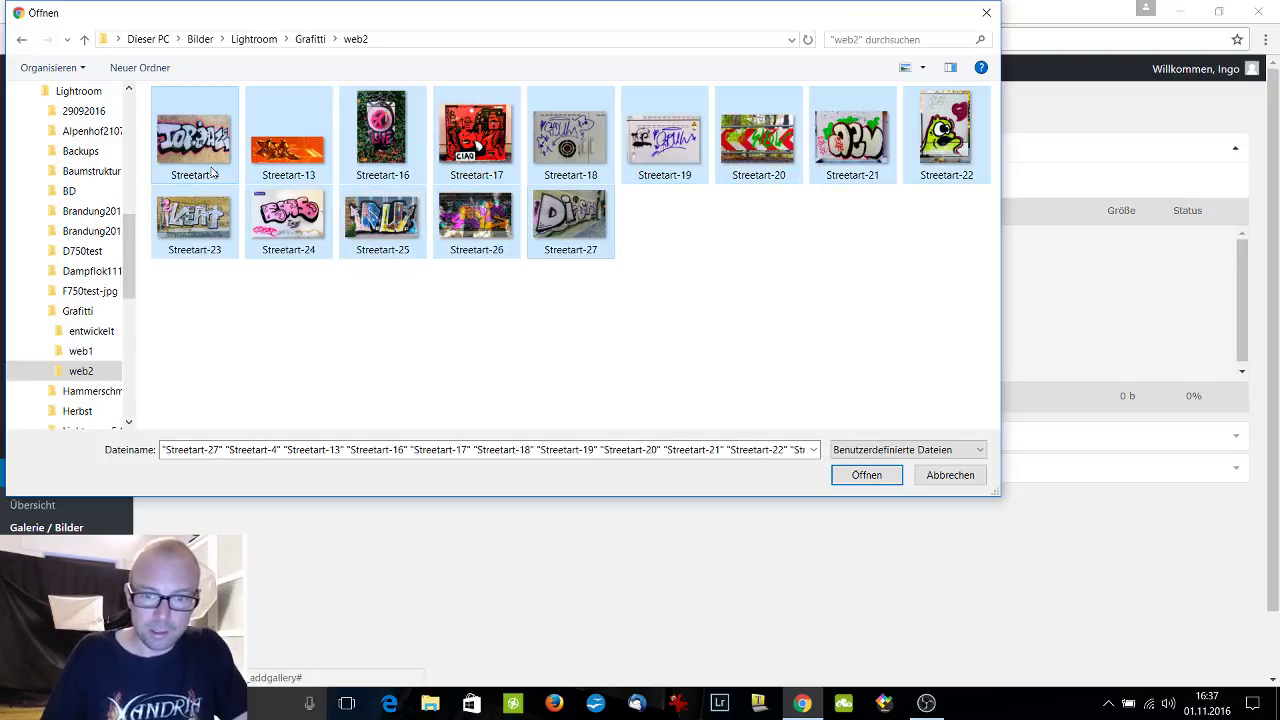
{"action": "left_click", "coordinate": [862, 477]}
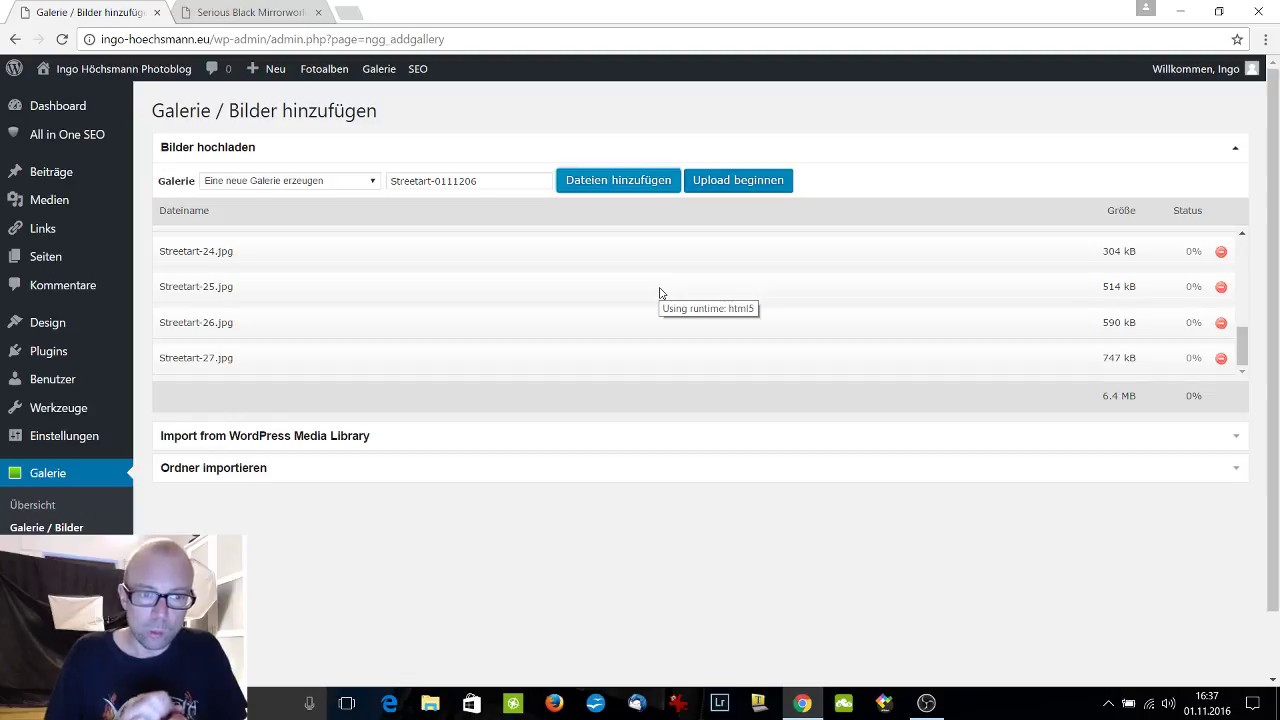
{"action": "left_click", "coordinate": [738, 180]}
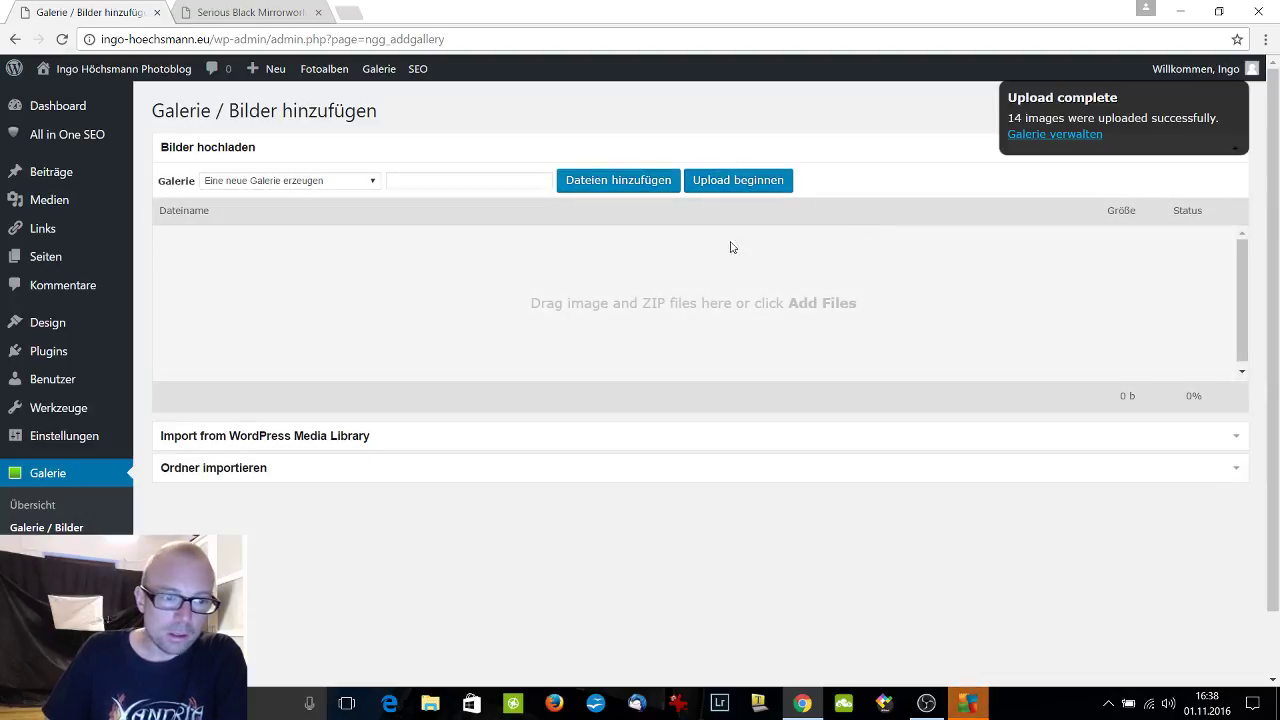
Open the Streetart-0111206 gallery for editing from the last page of the gallery management list.
{"action": "scroll", "coordinate": [172, 446], "scroll_direction": "down", "scroll_amount": 1}
{"action": "left_click", "coordinate": [74, 490]}
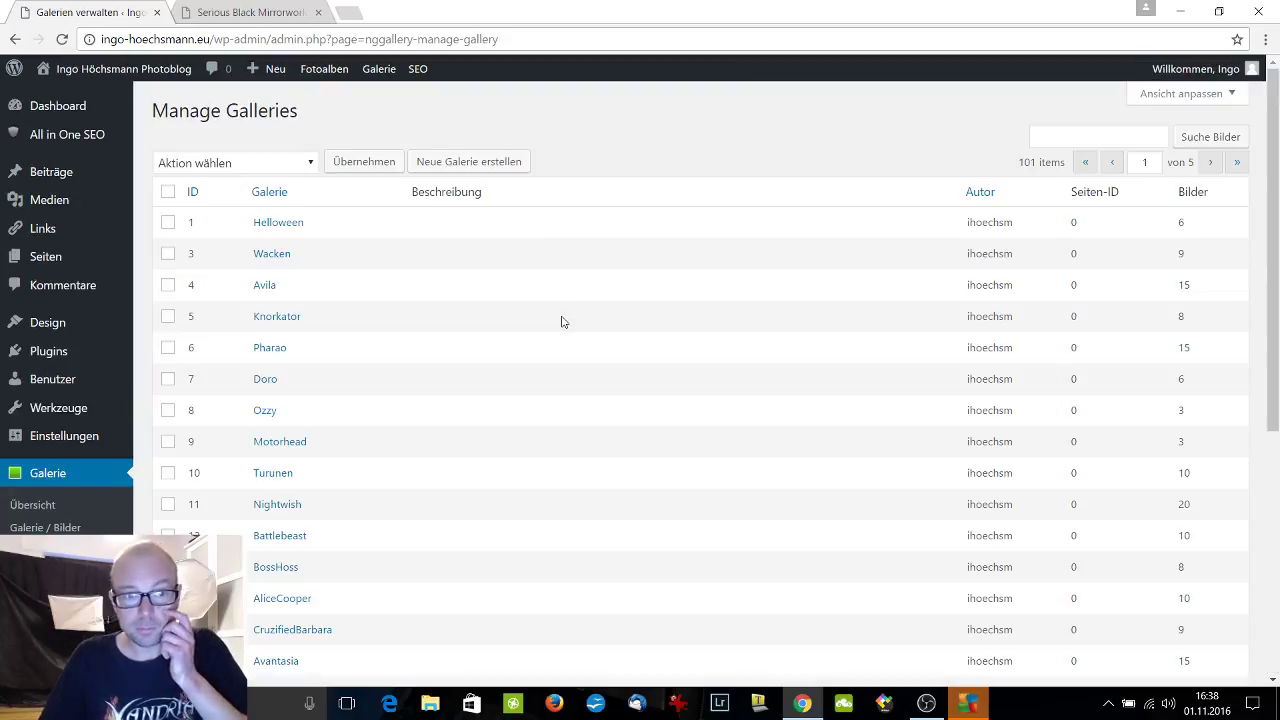
{"action": "left_click", "coordinate": [1237, 162]}
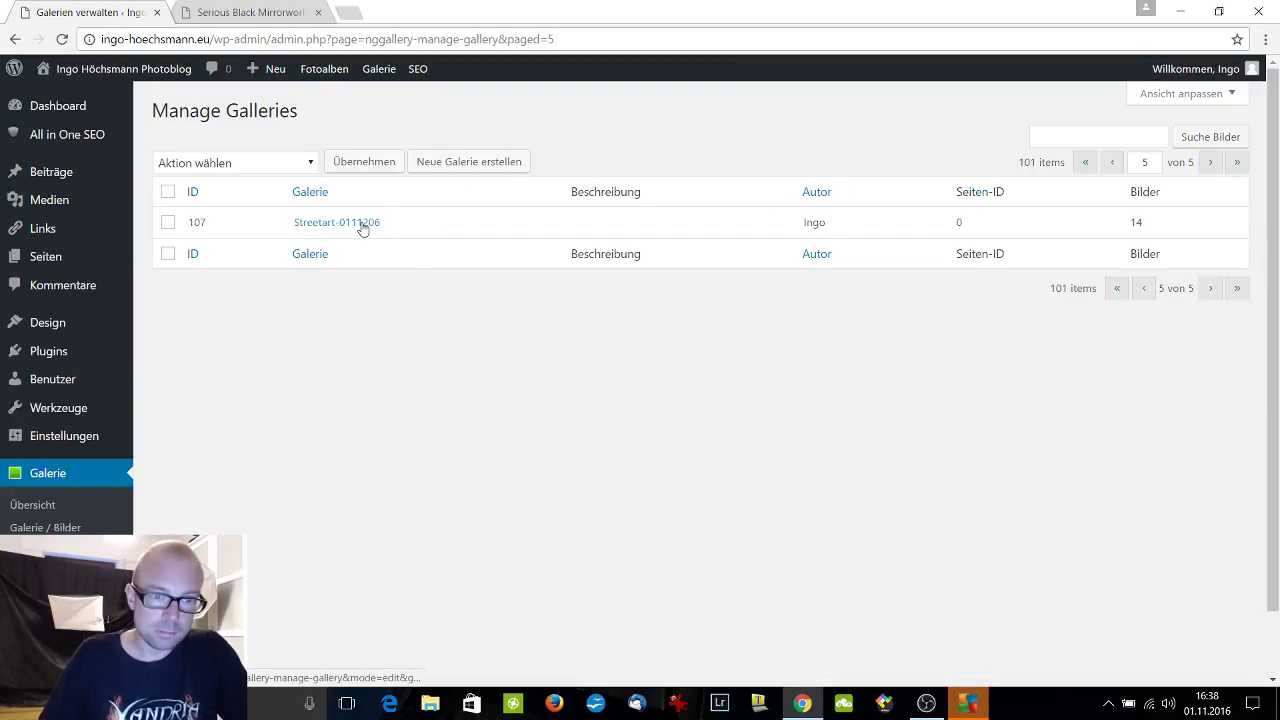
{"action": "left_click", "coordinate": [362, 224]}
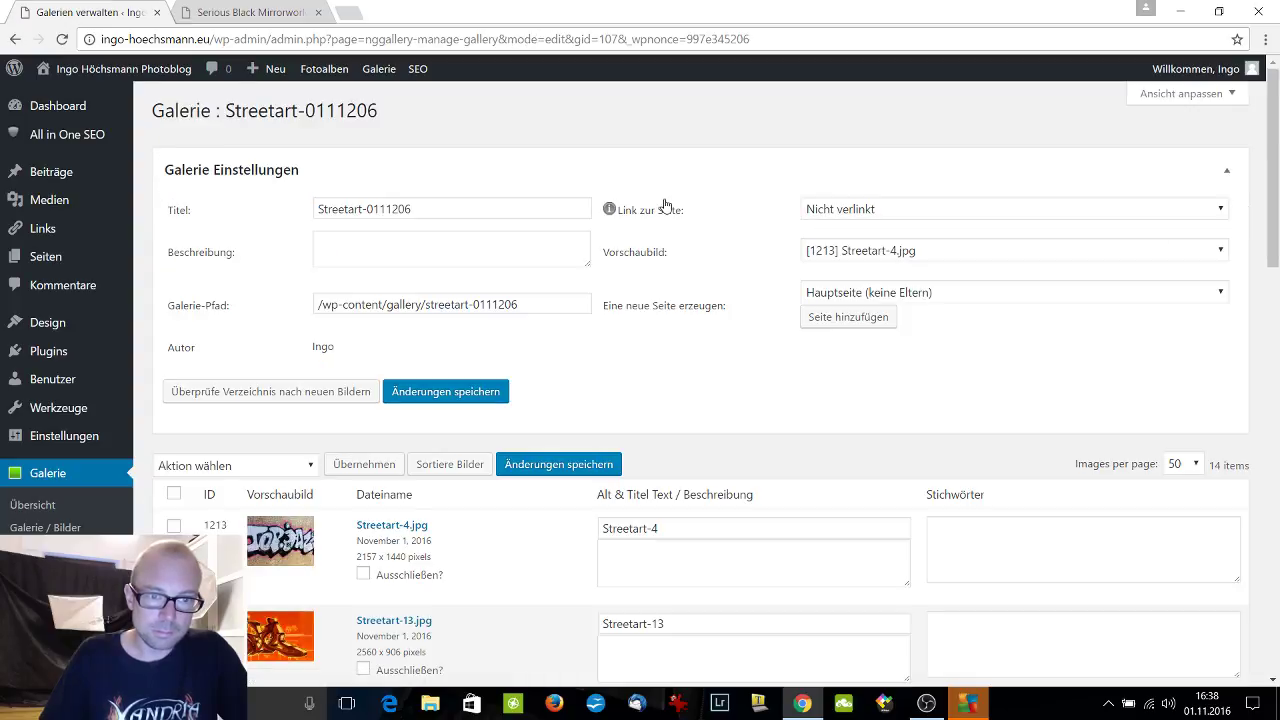
Select all images in the Streetart-0111206 gallery, apply the Wasserzeichen setzen action to them and save the changes.
{"action": "scroll", "coordinate": [665, 205], "scroll_direction": "down", "scroll_amount": 8}
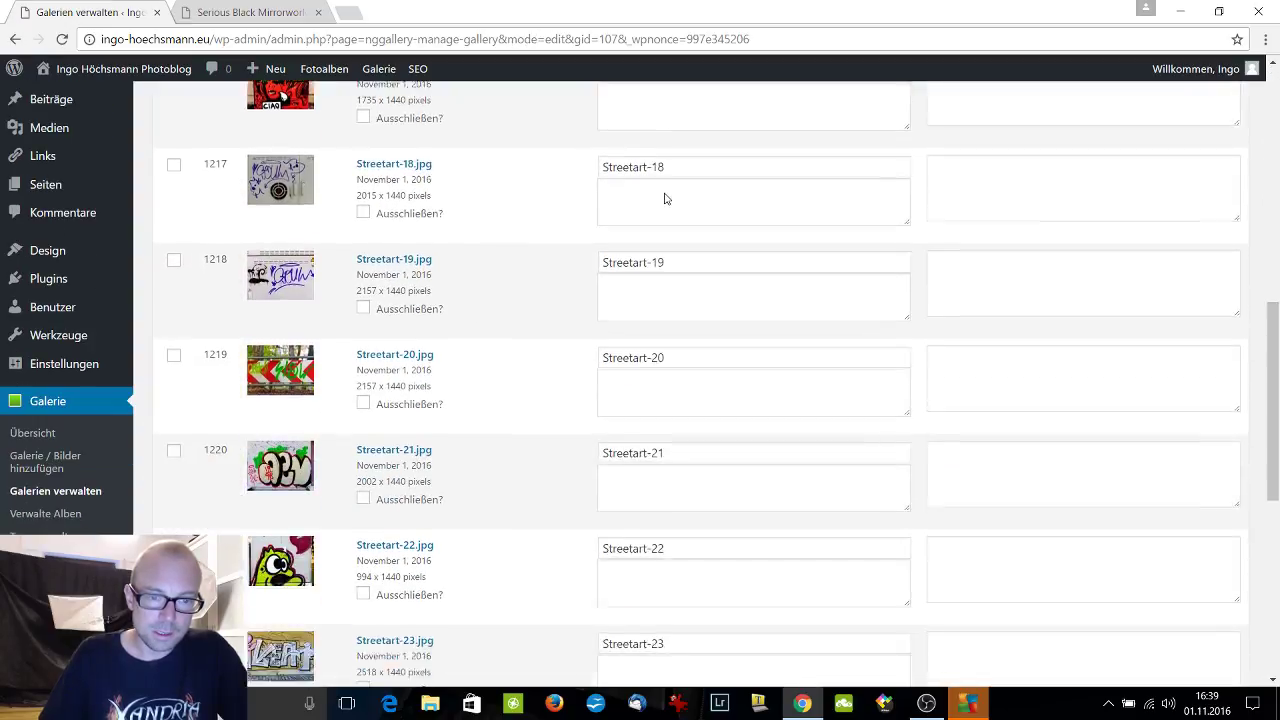
{"action": "scroll", "coordinate": [665, 191], "scroll_direction": "down", "scroll_amount": 5}
{"action": "scroll", "coordinate": [666, 185], "scroll_direction": "up", "scroll_amount": 12}
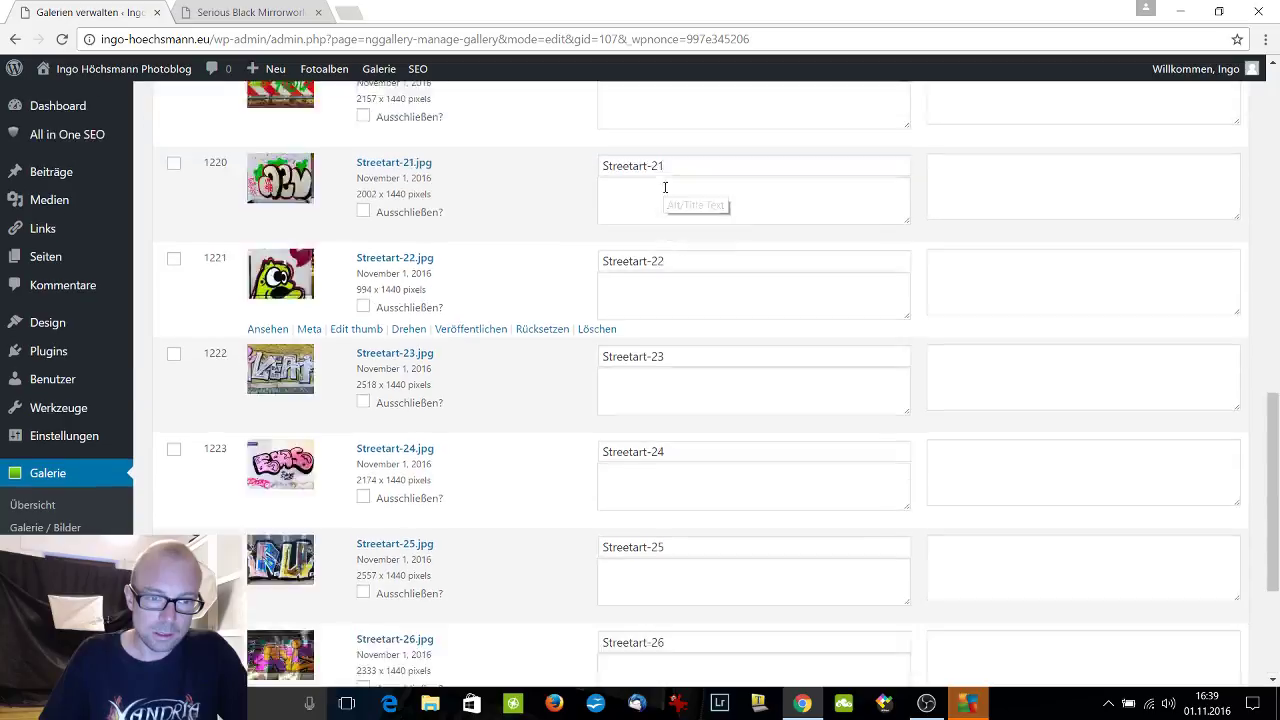
{"action": "scroll", "coordinate": [665, 180], "scroll_direction": "up", "scroll_amount": 2}
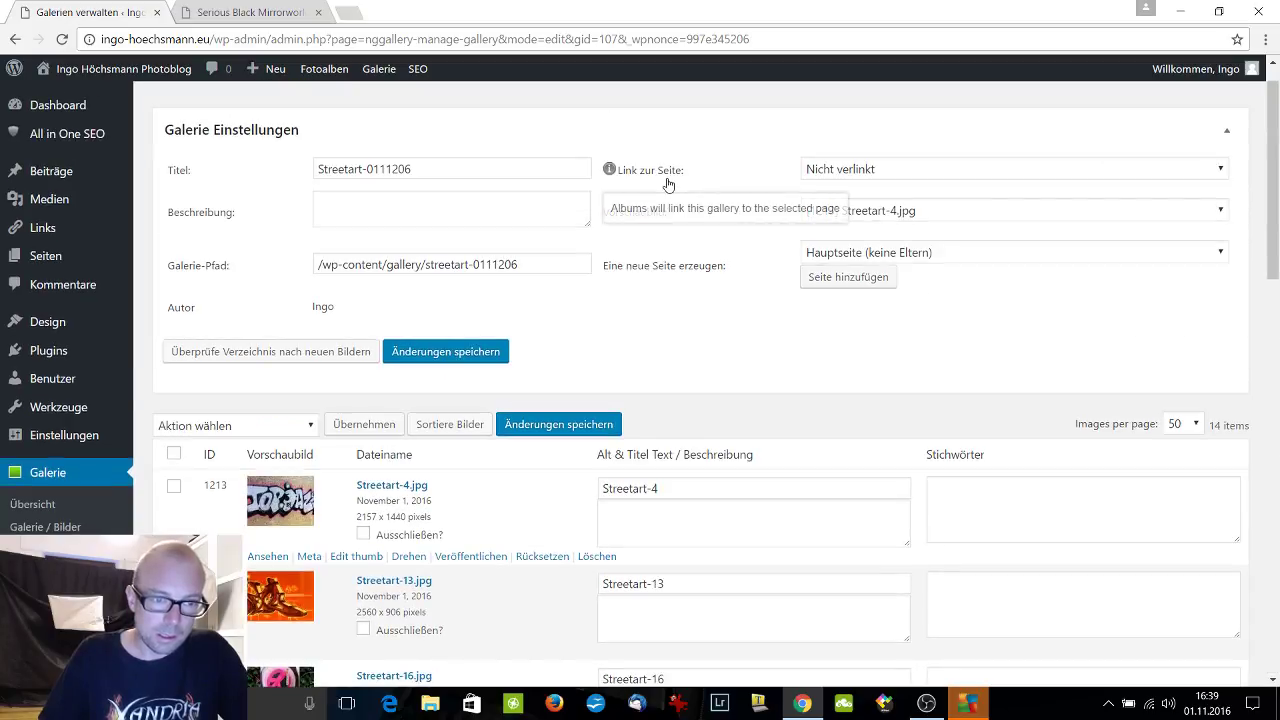
{"action": "left_click", "coordinate": [177, 456]}
{"action": "left_click", "coordinate": [307, 428]}
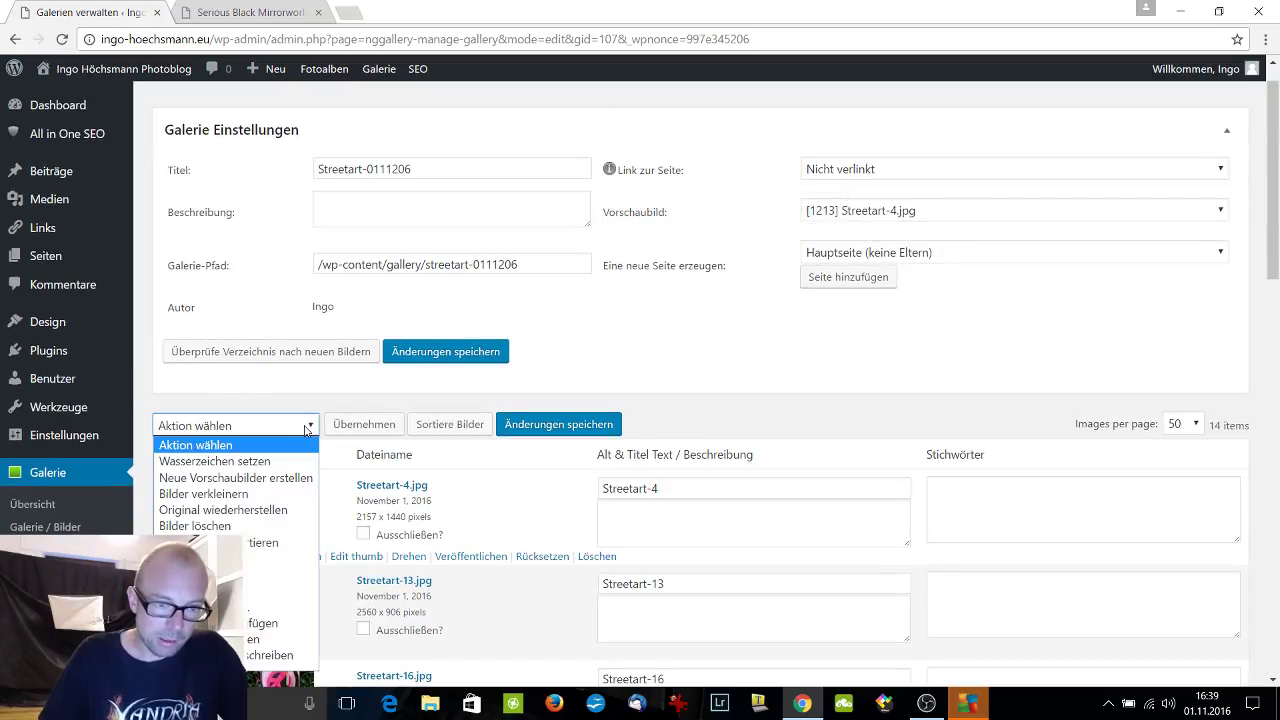
{"action": "left_click", "coordinate": [214, 461]}
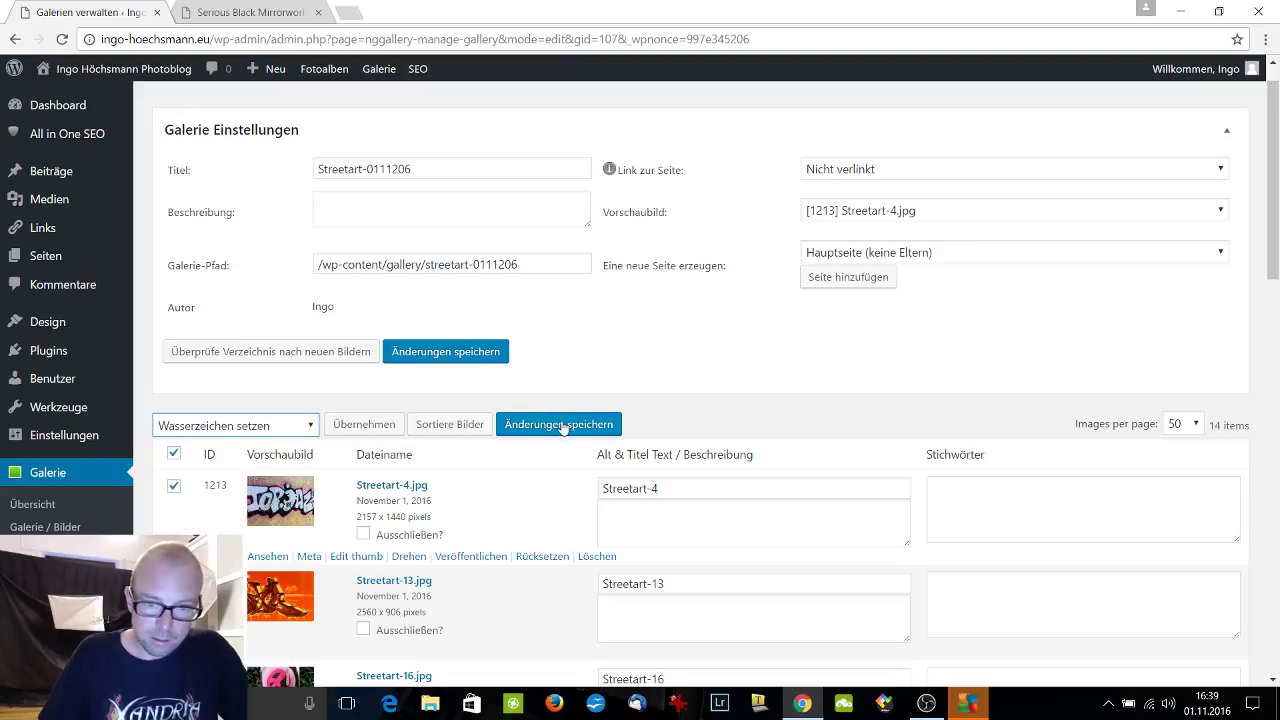
{"action": "left_click", "coordinate": [562, 424]}
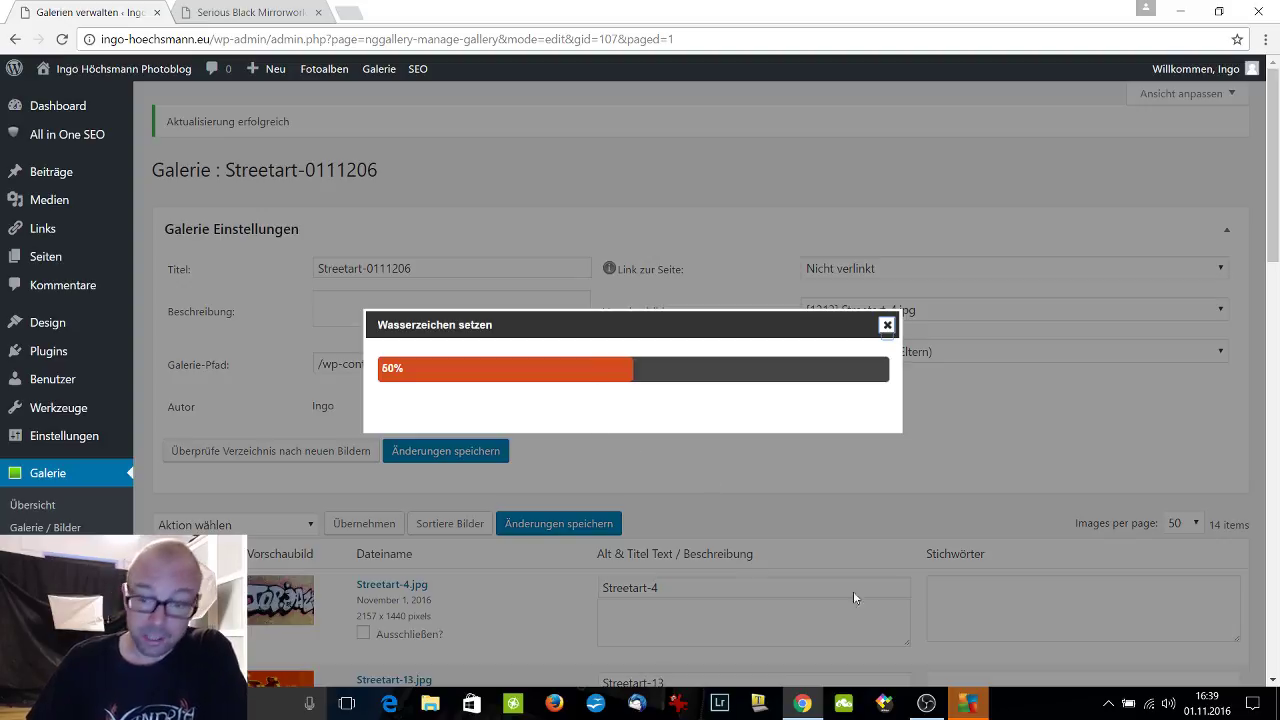
Bring up the waiting AVG notification and dismiss it.
{"action": "left_click", "coordinate": [981, 714]}
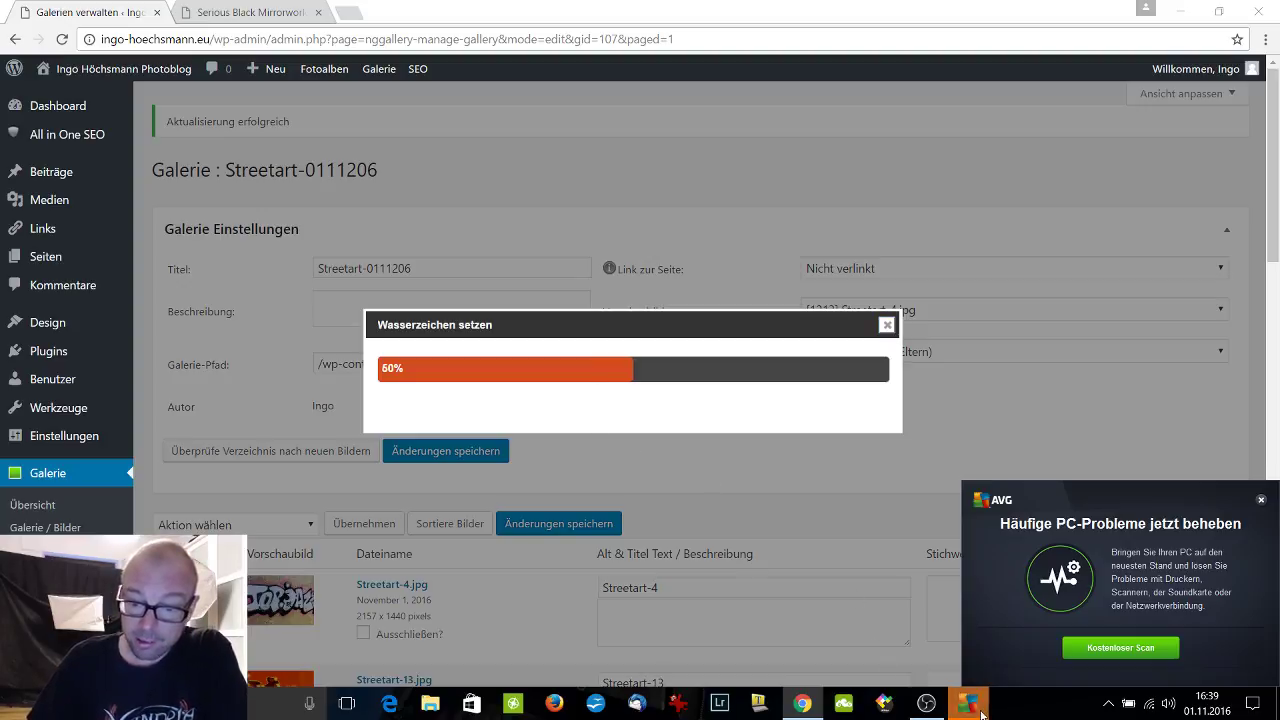
{"action": "left_click", "coordinate": [1261, 499]}
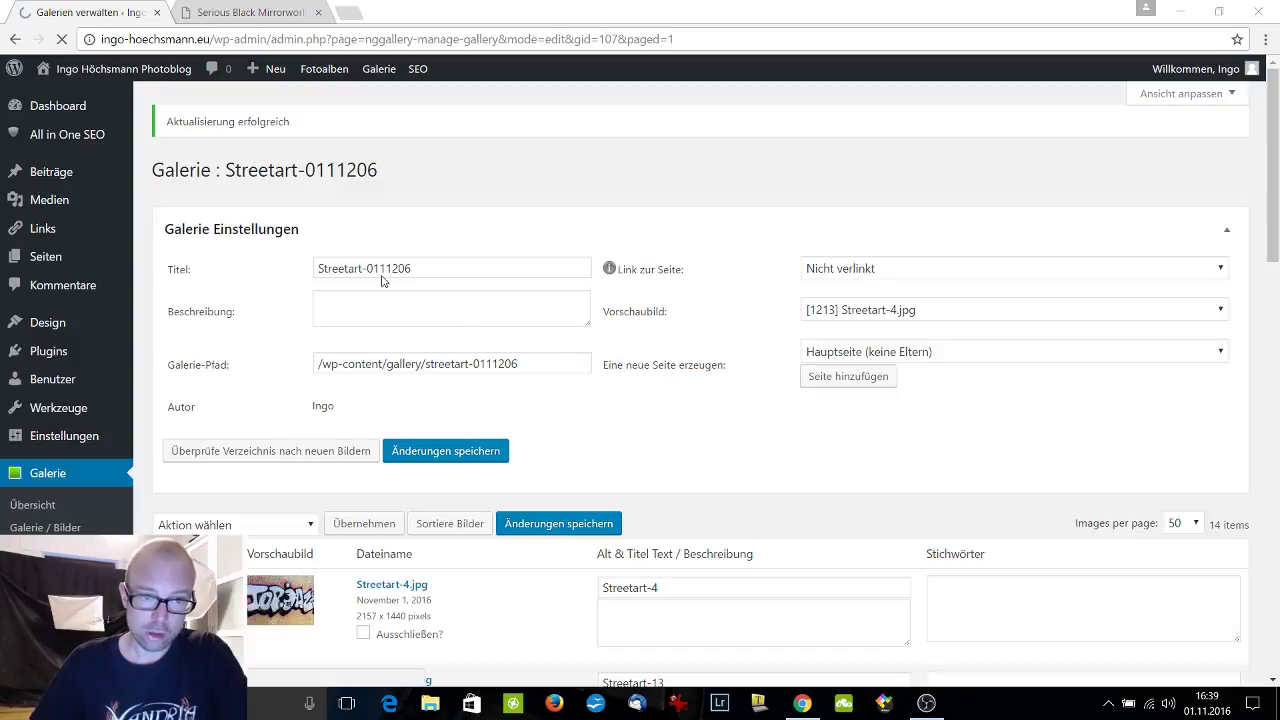
Set the gallery's description to "Streetart in Augsburg, Grafitti, Tags und Streetart".
{"action": "left_click", "coordinate": [375, 305]}
{"action": "type", "text": "St"}
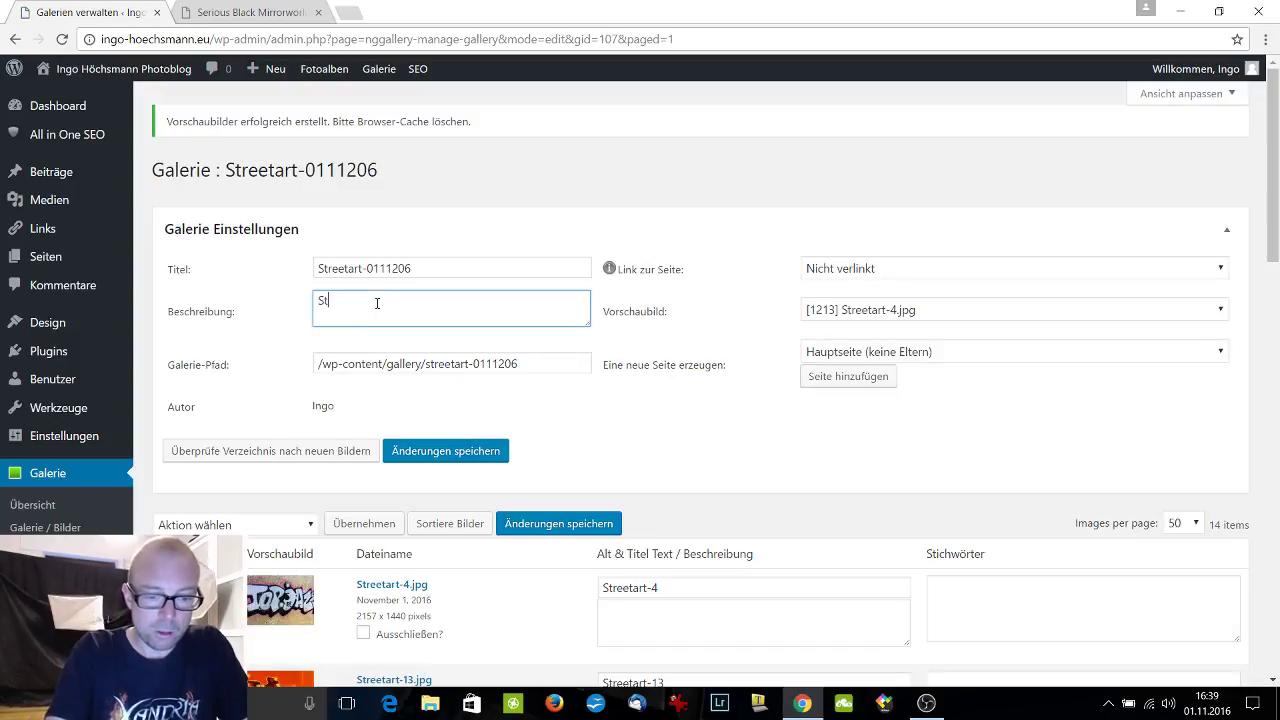
{"action": "type", "text": "reetart i"}
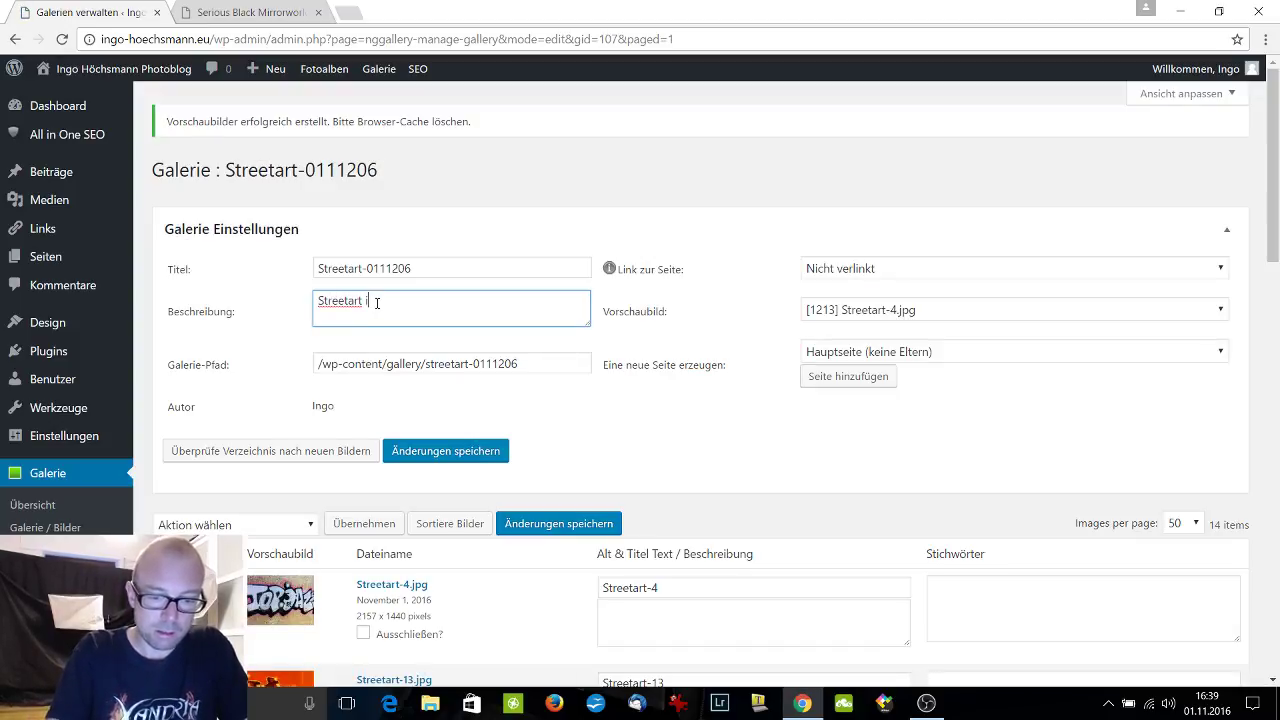
{"action": "type", "text": "n Augs"}
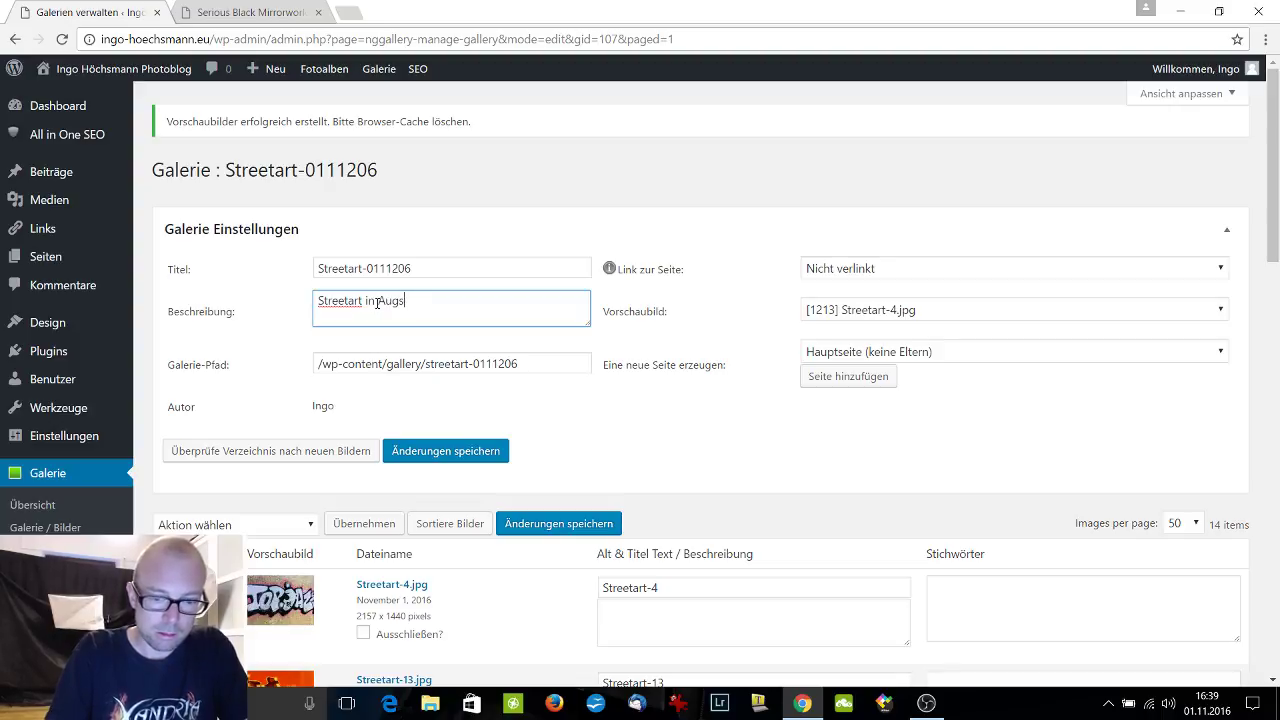
{"action": "type", "text": "burg"}
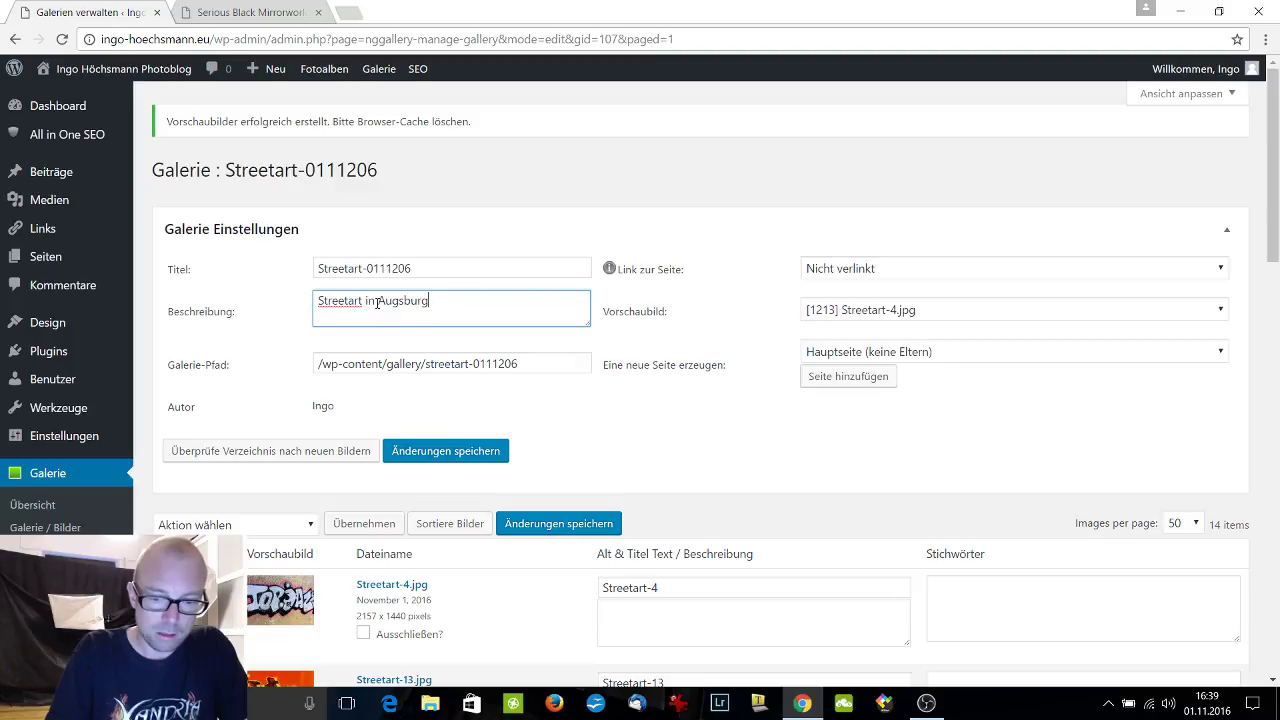
{"action": "type", "text": ", G"}
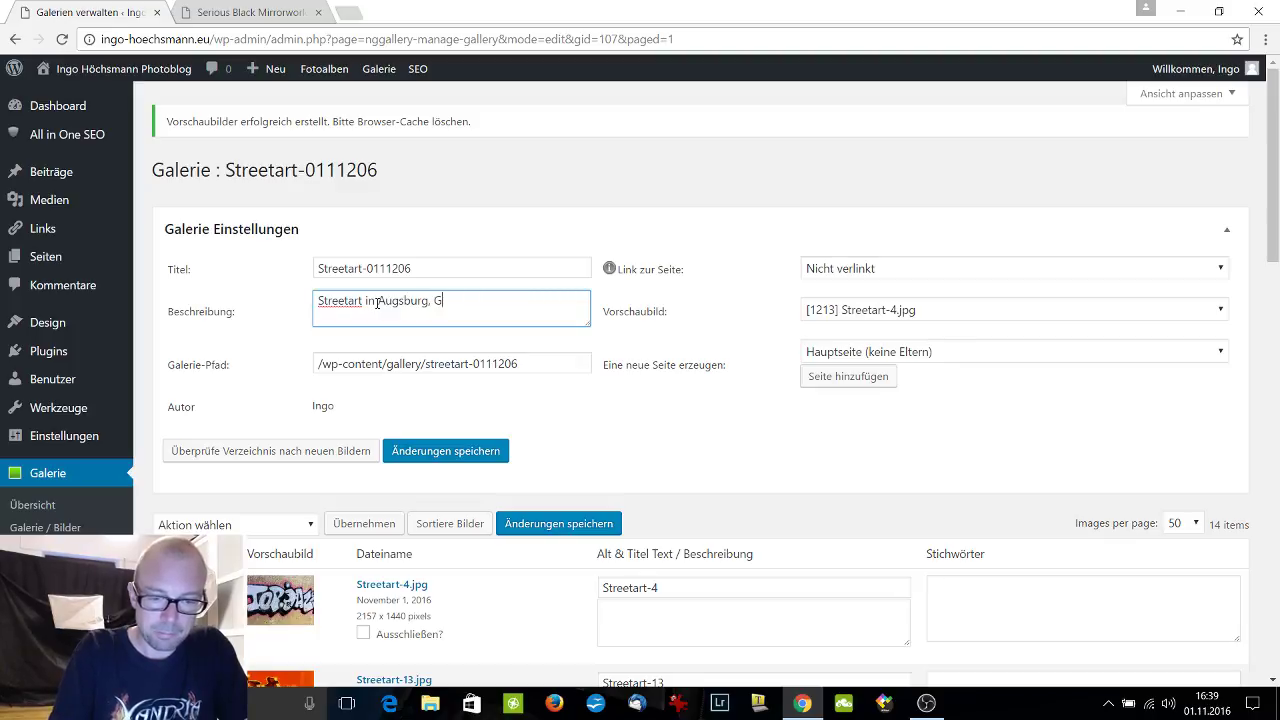
{"action": "type", "text": "rafitti"}
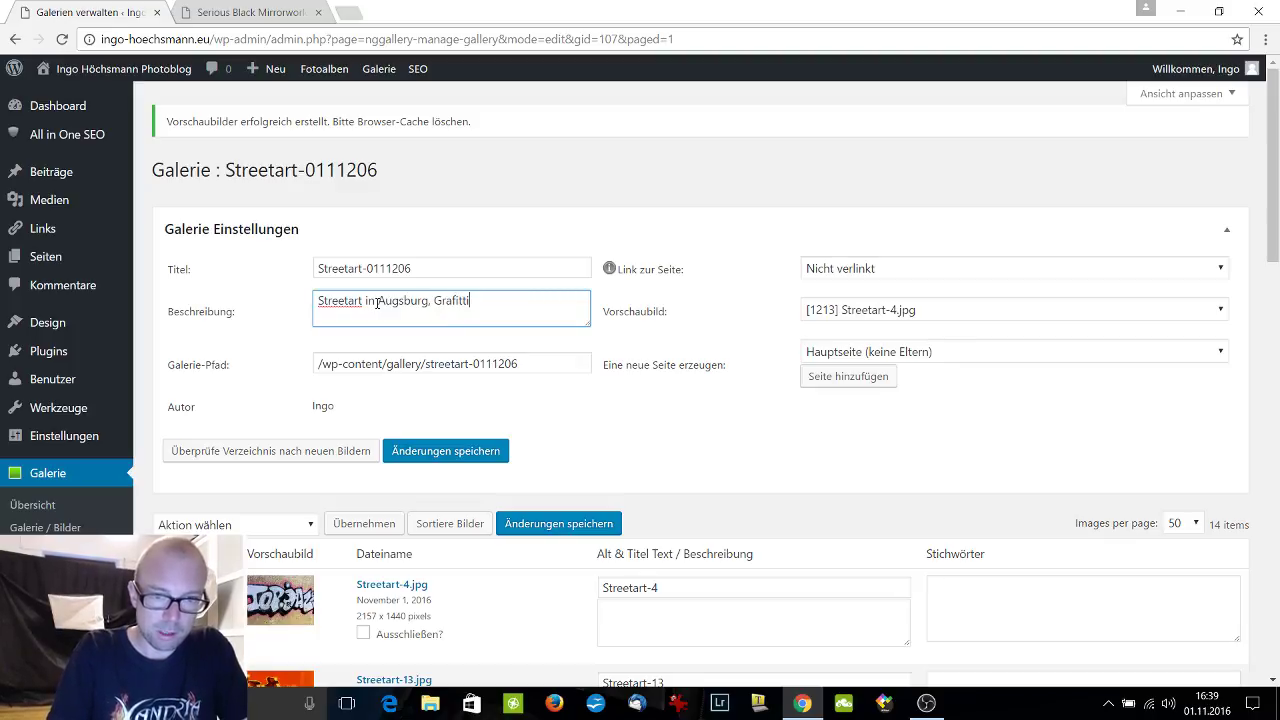
{"action": "type", "text": ", Tags"}
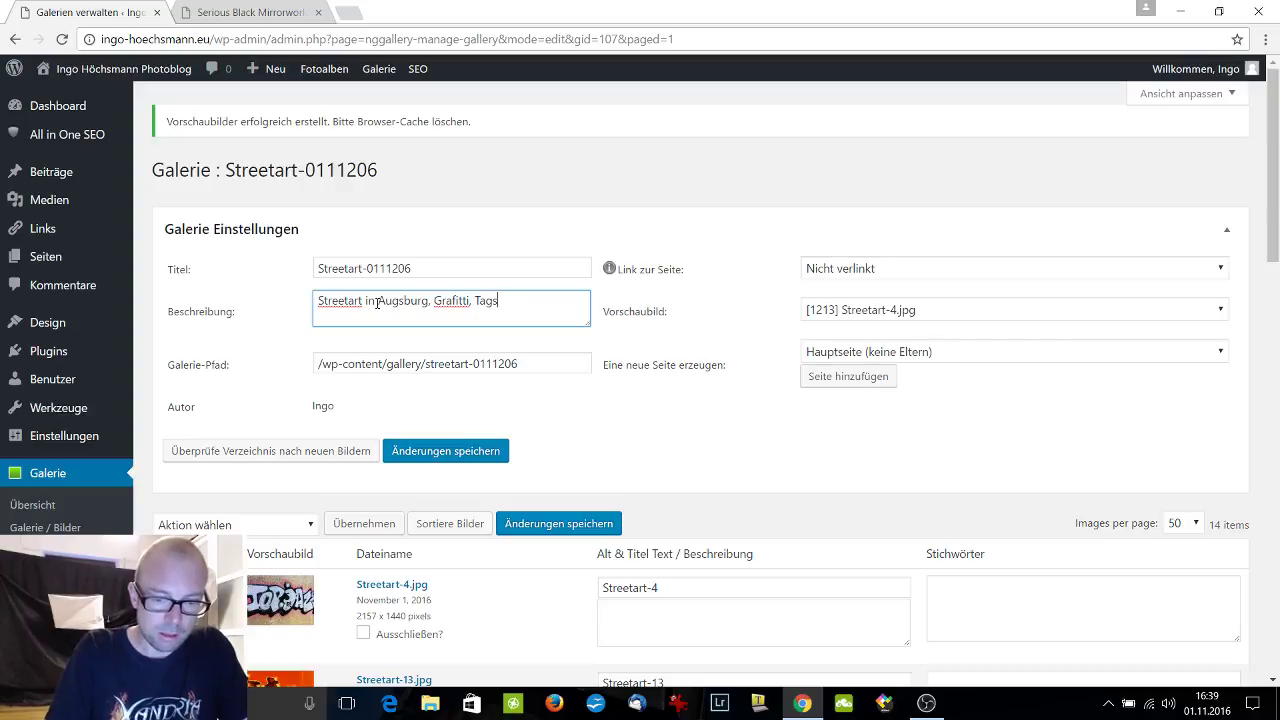
{"action": "type", "text": " und"}
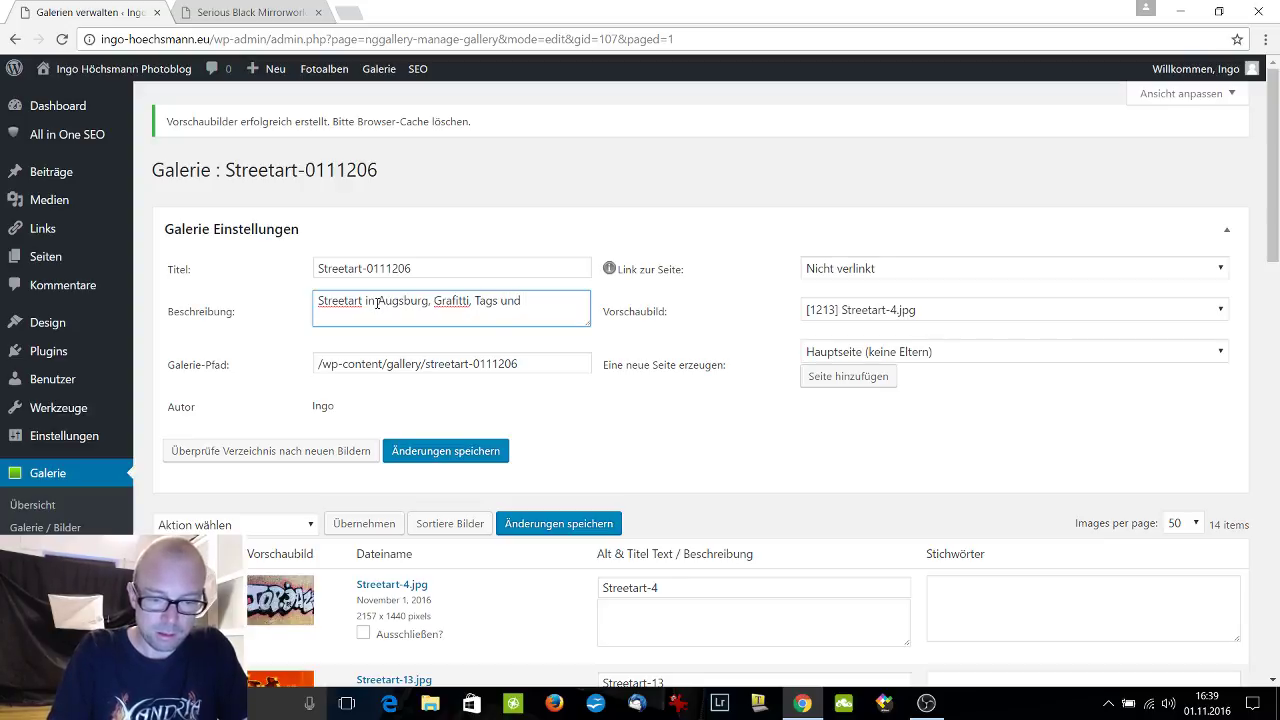
{"action": "type", "text": " Street"}
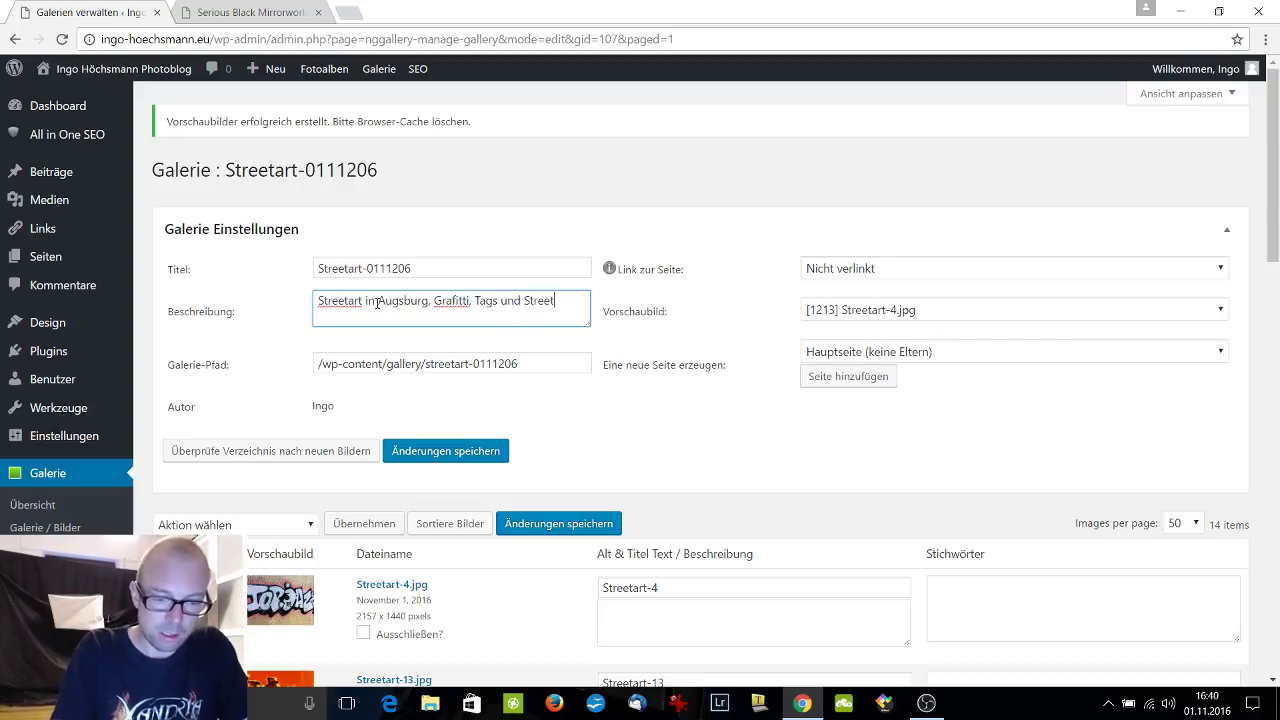
{"action": "type", "text": "wart"}
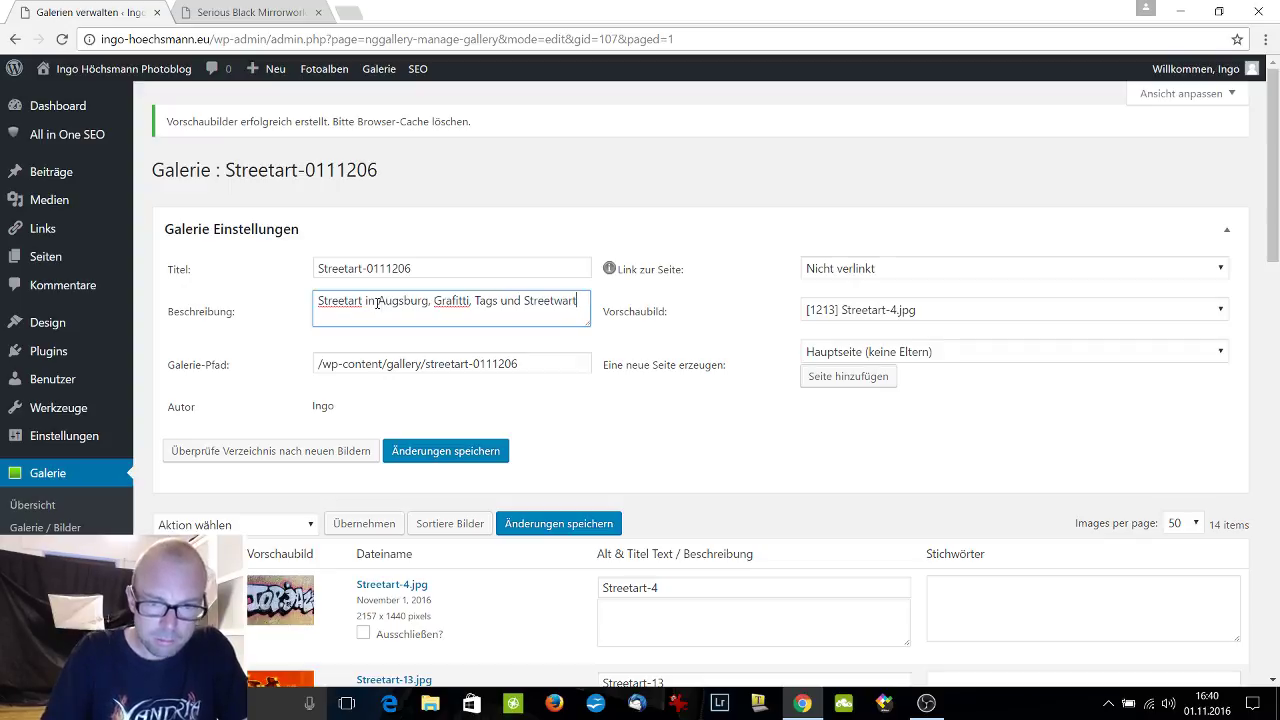
{"action": "key", "text": "BackSpace"}
{"action": "key", "text": "BackSpace"}
{"action": "key", "text": "BackSpace"}
{"action": "key", "text": "BackSpace"}
{"action": "type", "text": "art"}
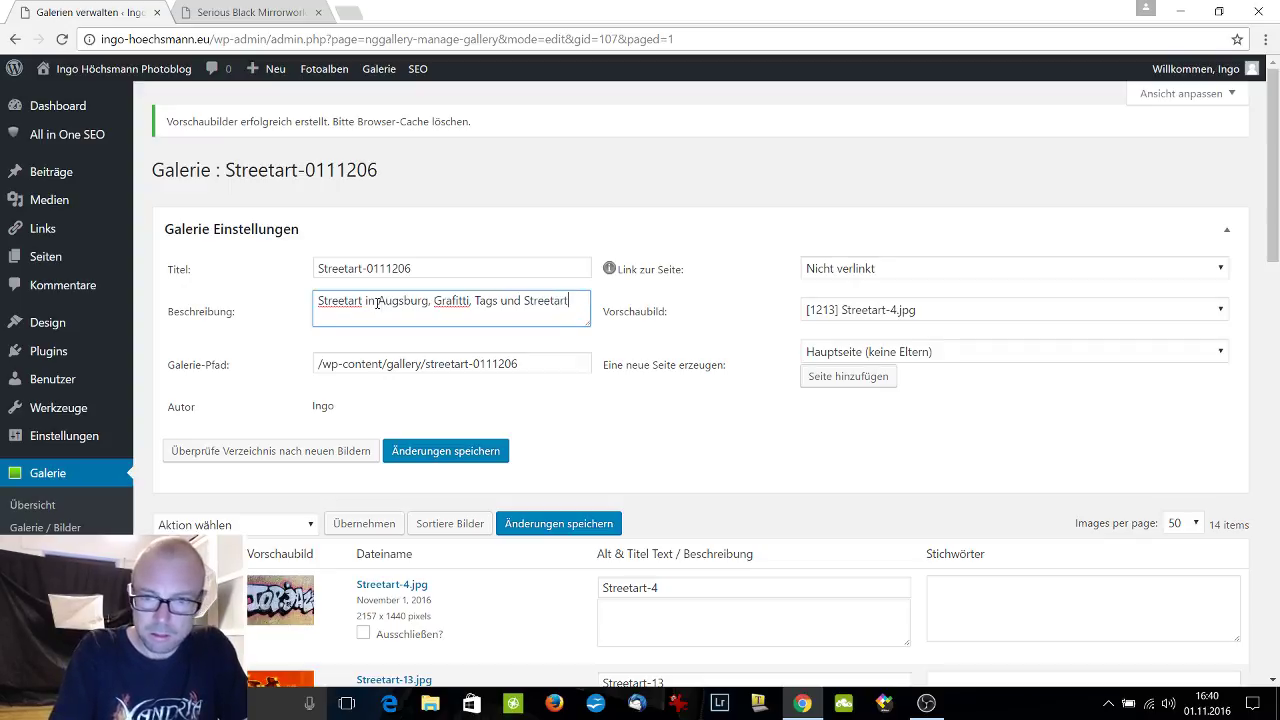
{"action": "left_click", "coordinate": [700, 403]}
Enter "Streetart in Augsburg" as the description of the image Streetart-4.
{"action": "scroll", "coordinate": [686, 397], "scroll_direction": "down", "scroll_amount": 3}
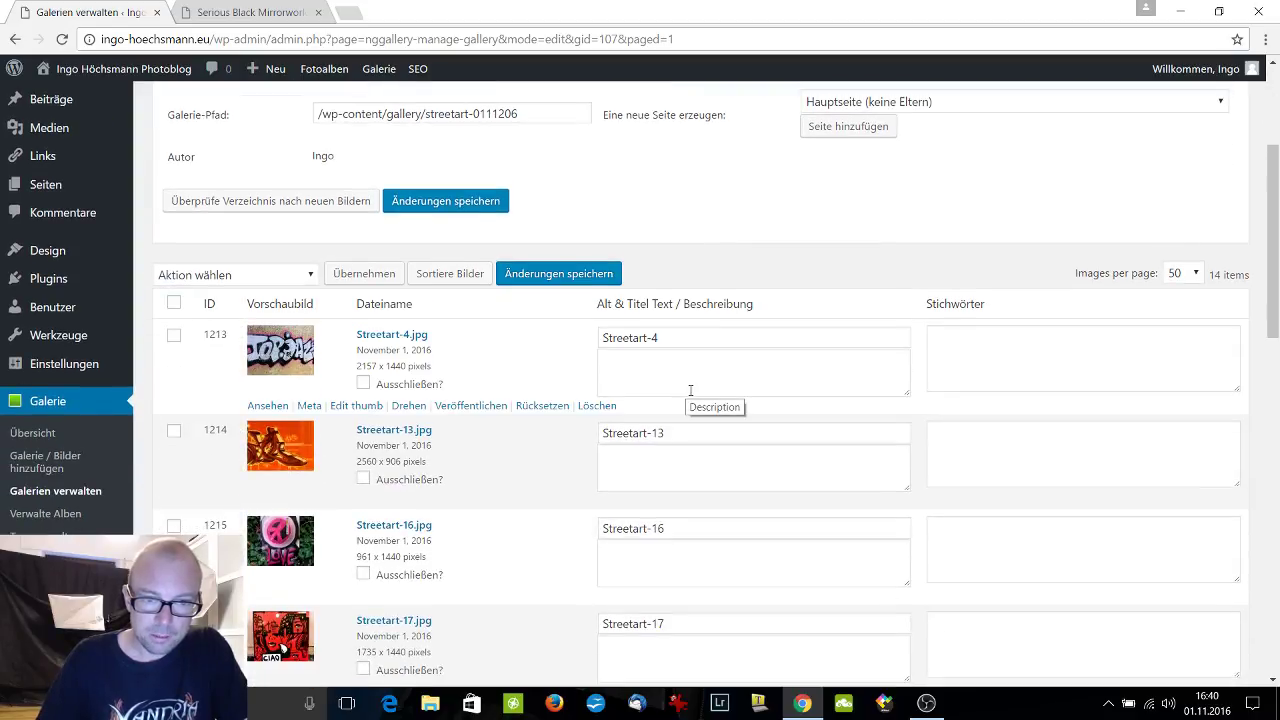
{"action": "left_click", "coordinate": [677, 366]}
{"action": "type", "text": "Str"}
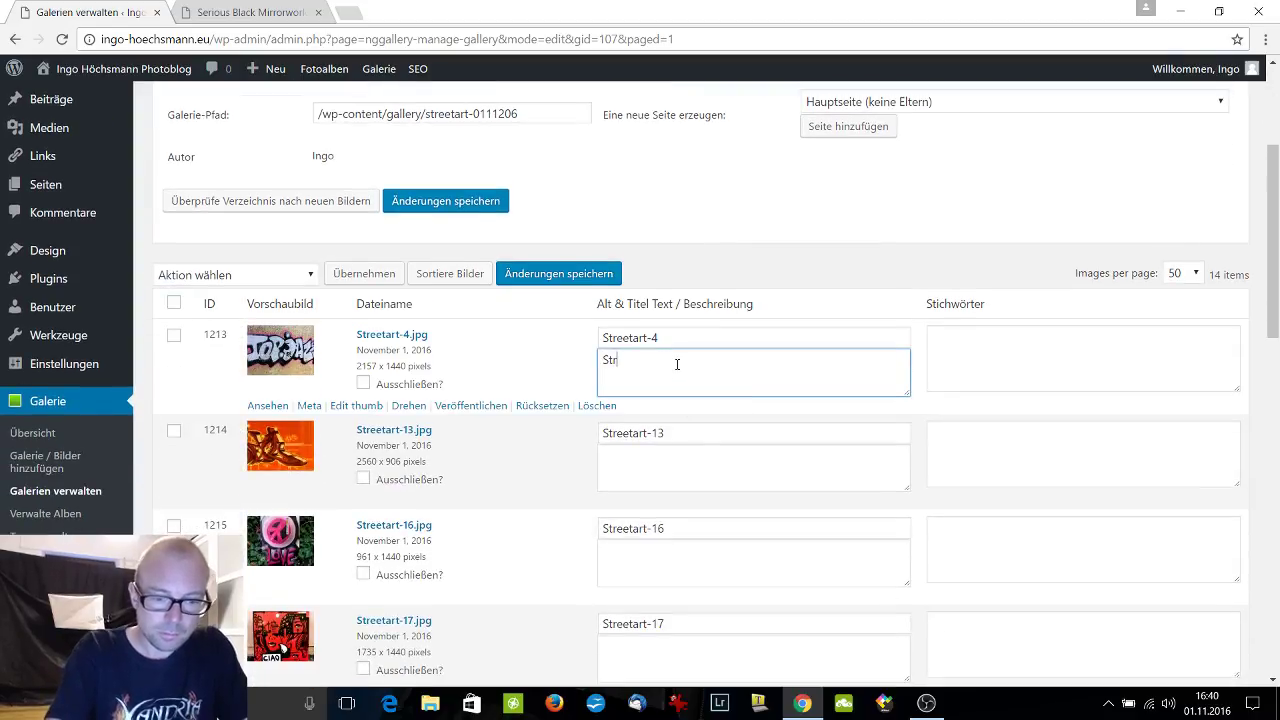
{"action": "type", "text": "eetart"}
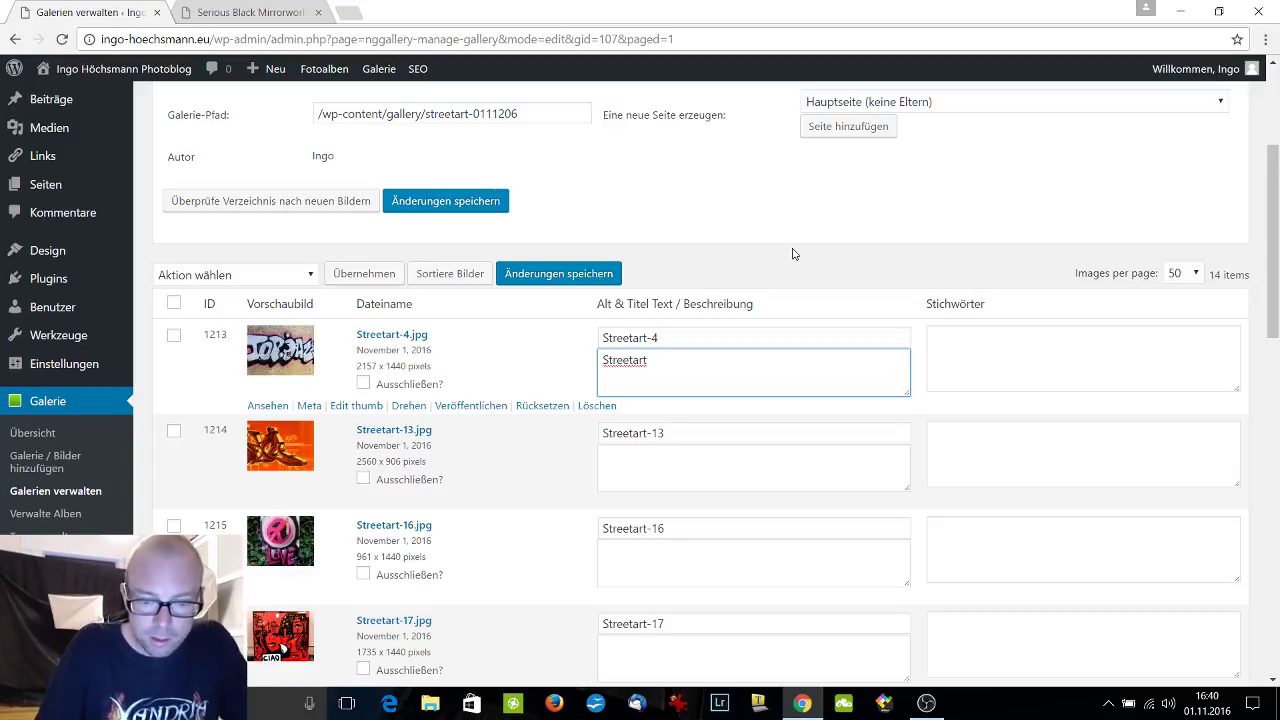
{"action": "type", "text": "Augsburg"}
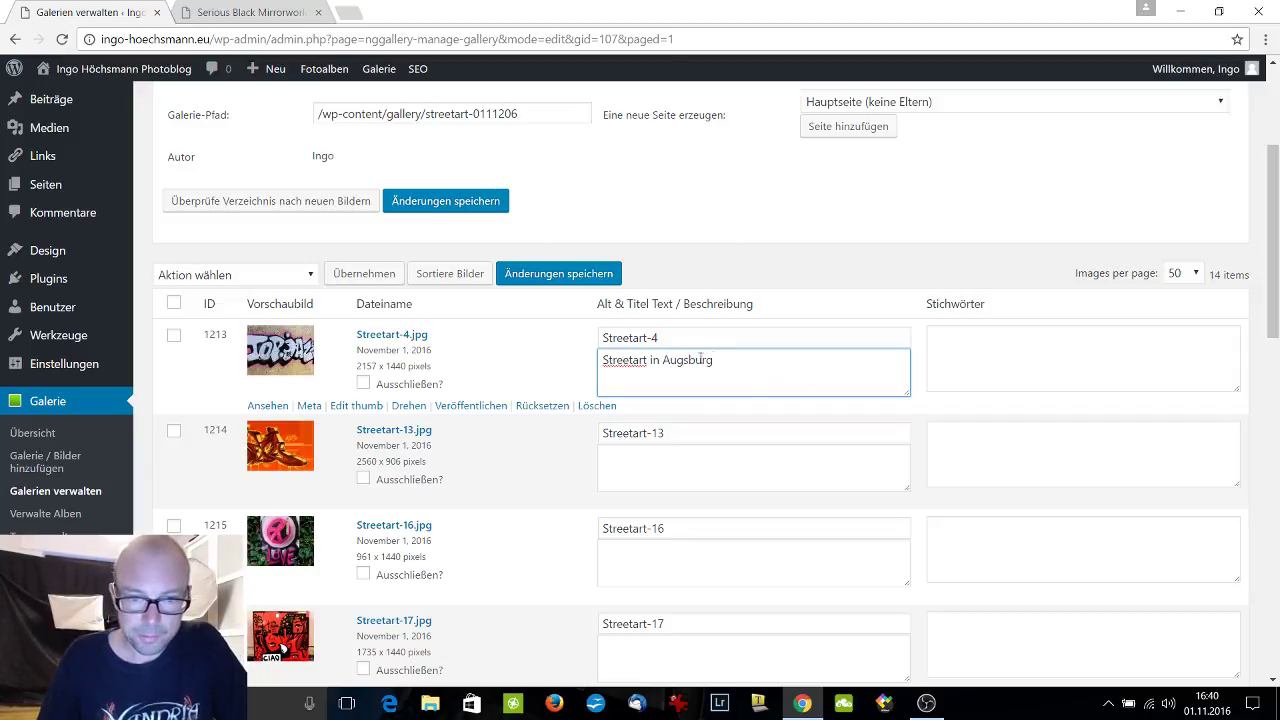
Copy the Streetart-4 description "Streetart in Augsburg" to the images Streetart-13, Streetart-16 and Streetart-17.
{"action": "key", "text": "ctrl+a"}
{"action": "key", "text": "ctrl+c"}
{"action": "left_click", "coordinate": [667, 457]}
{"action": "key", "text": "ctrl+v"}
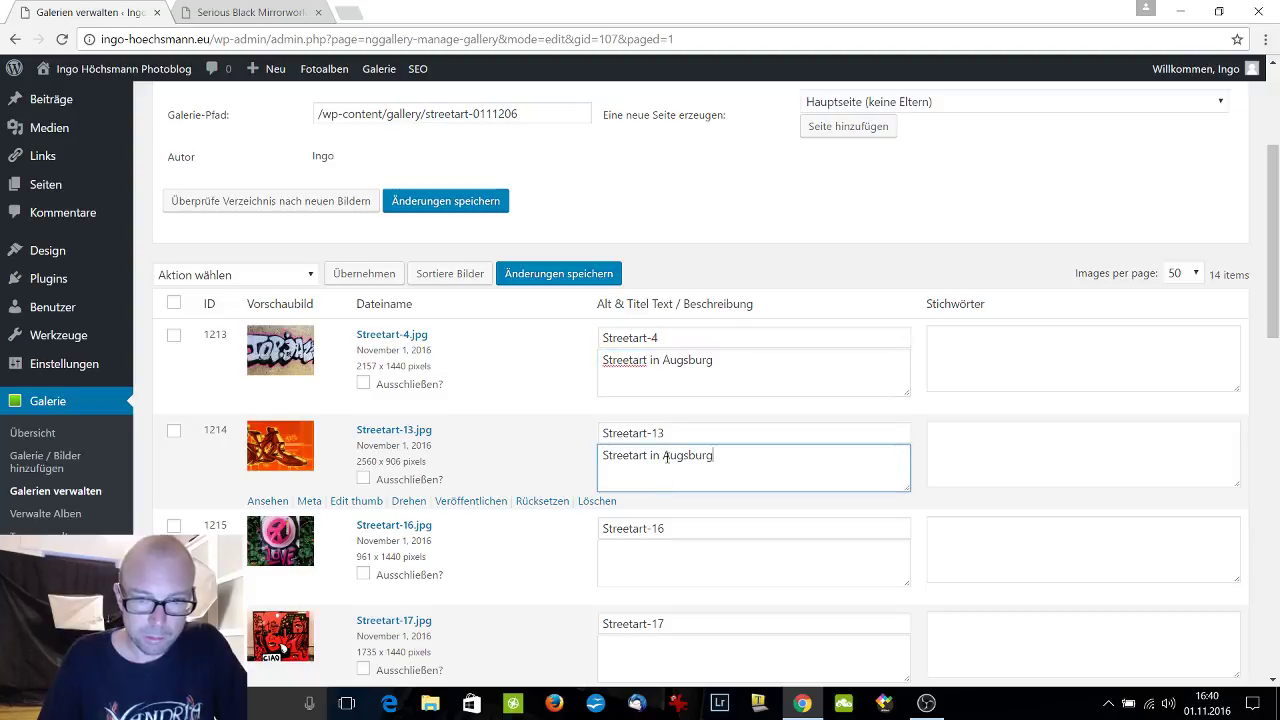
{"action": "scroll", "coordinate": [667, 457], "scroll_direction": "down", "scroll_amount": 3}
{"action": "left_click", "coordinate": [651, 314]}
{"action": "key", "text": "ctrl+v"}
{"action": "left_click", "coordinate": [661, 404]}
{"action": "key", "text": "ctrl+v"}
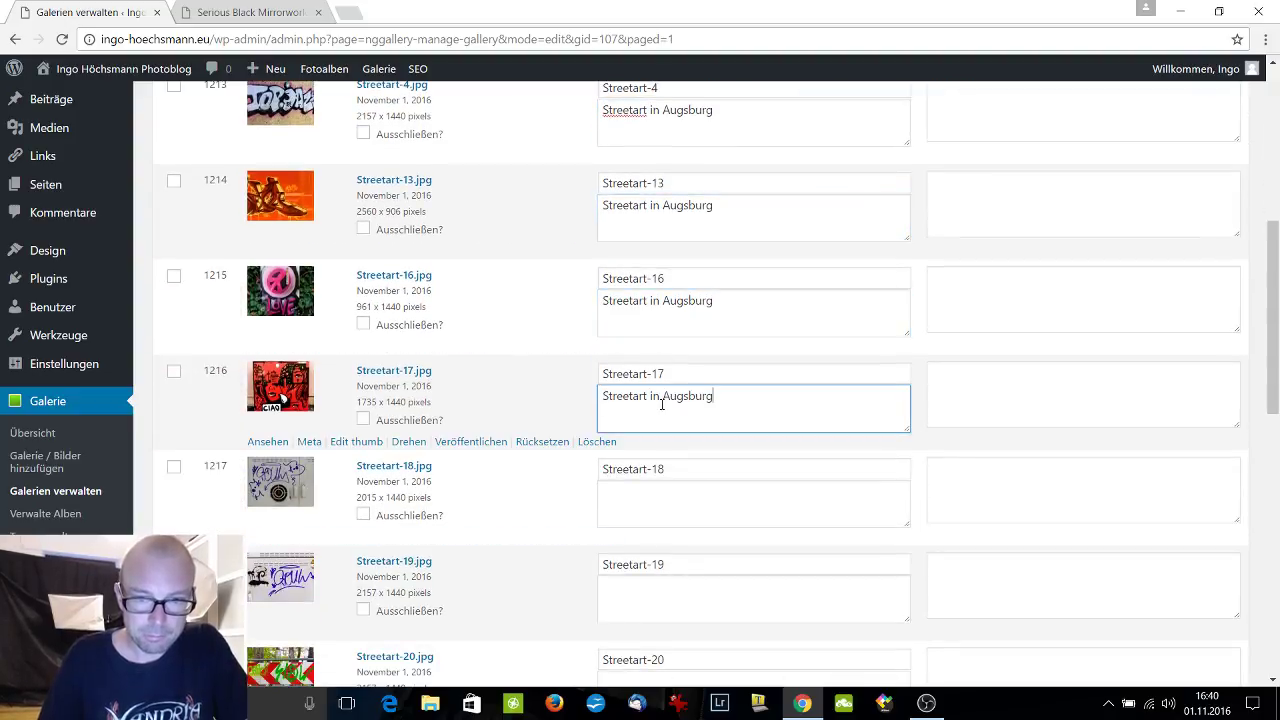
Paste the description "Streetart in Augsburg" into the images Streetart-18, Streetart-19, Streetart-20 and Streetart-21.
{"action": "scroll", "coordinate": [661, 404], "scroll_direction": "down", "scroll_amount": 1}
{"action": "left_click", "coordinate": [658, 410]}
{"action": "key", "text": "ctrl+v"}
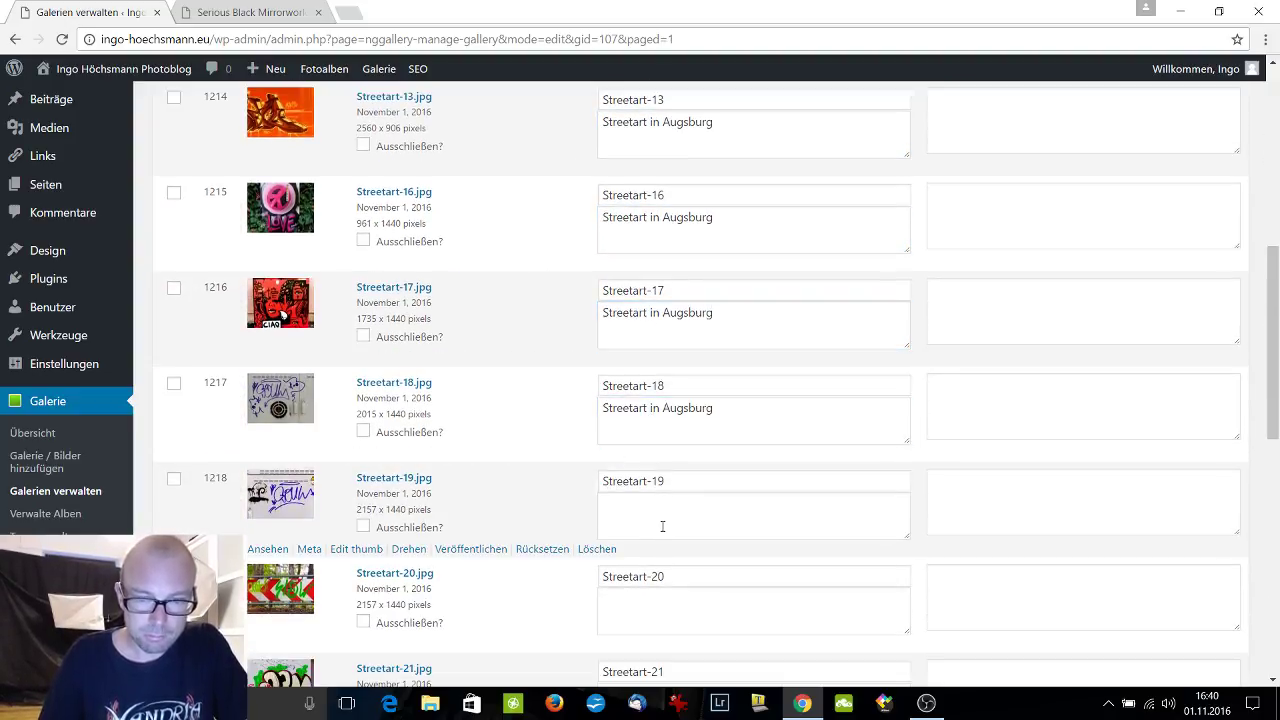
{"action": "left_click", "coordinate": [662, 526]}
{"action": "key", "text": "ctrl+v"}
{"action": "scroll", "coordinate": [689, 480], "scroll_direction": "down", "scroll_amount": 3}
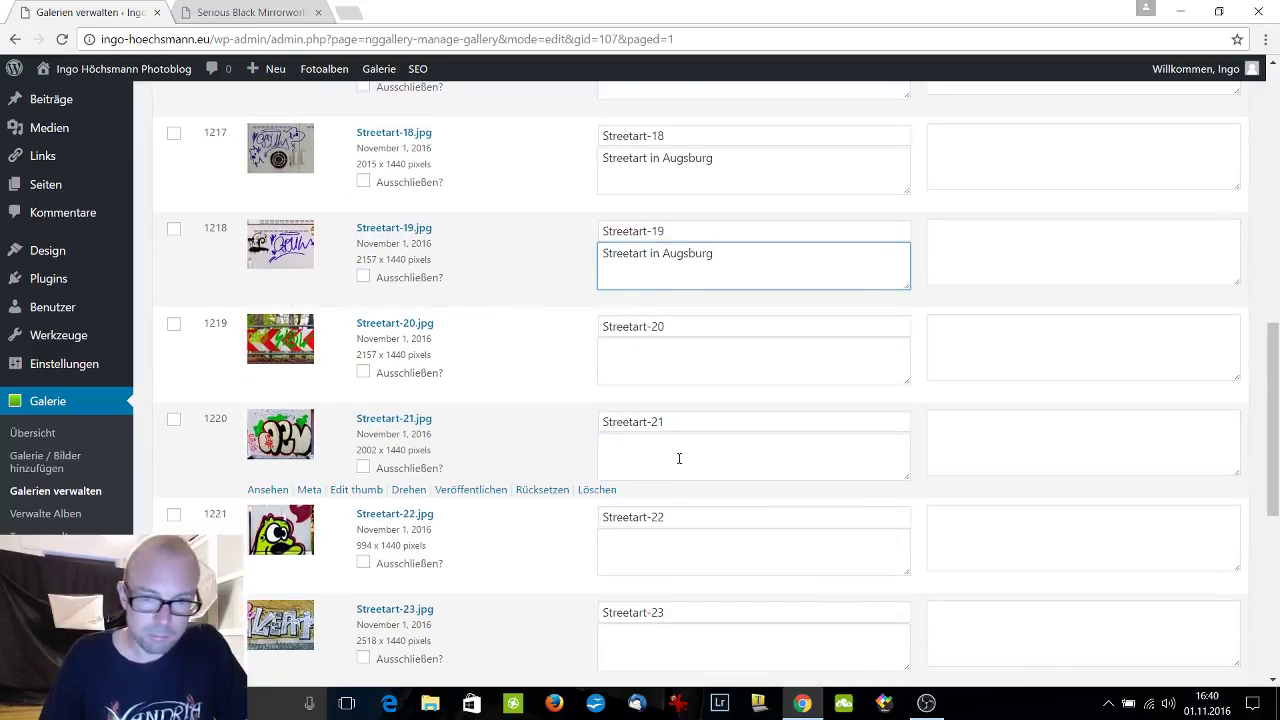
{"action": "left_click", "coordinate": [679, 458]}
{"action": "key", "text": "ctrl+v"}
{"action": "left_click", "coordinate": [689, 364]}
{"action": "key", "text": "ctrl+v"}
Paste the description "Streetart in Augsburg" into the images Streetart-22, Streetart-23, Streetart-24 and Streetart-25.
{"action": "scroll", "coordinate": [689, 405], "scroll_direction": "down", "scroll_amount": 2}
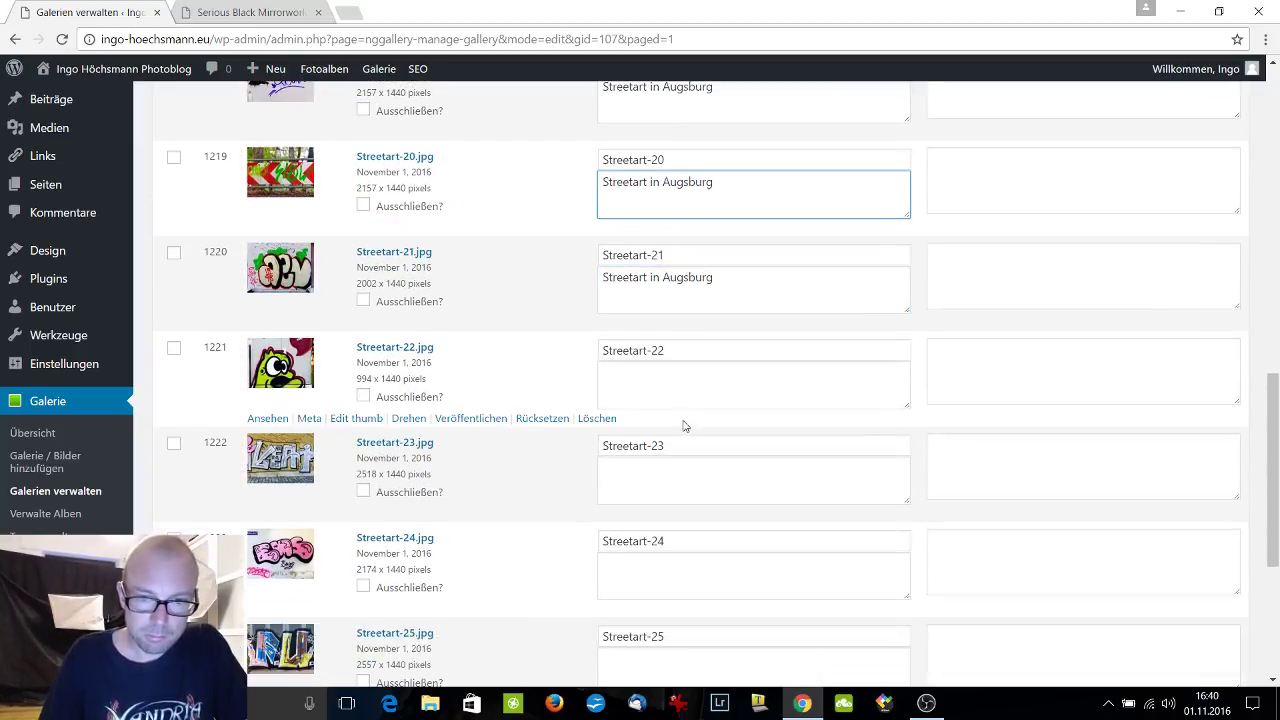
{"action": "left_click", "coordinate": [686, 377]}
{"action": "key", "text": "ctrl+v"}
{"action": "left_click", "coordinate": [681, 449]}
{"action": "left_click", "coordinate": [686, 466]}
{"action": "key", "text": "ctrl+v"}
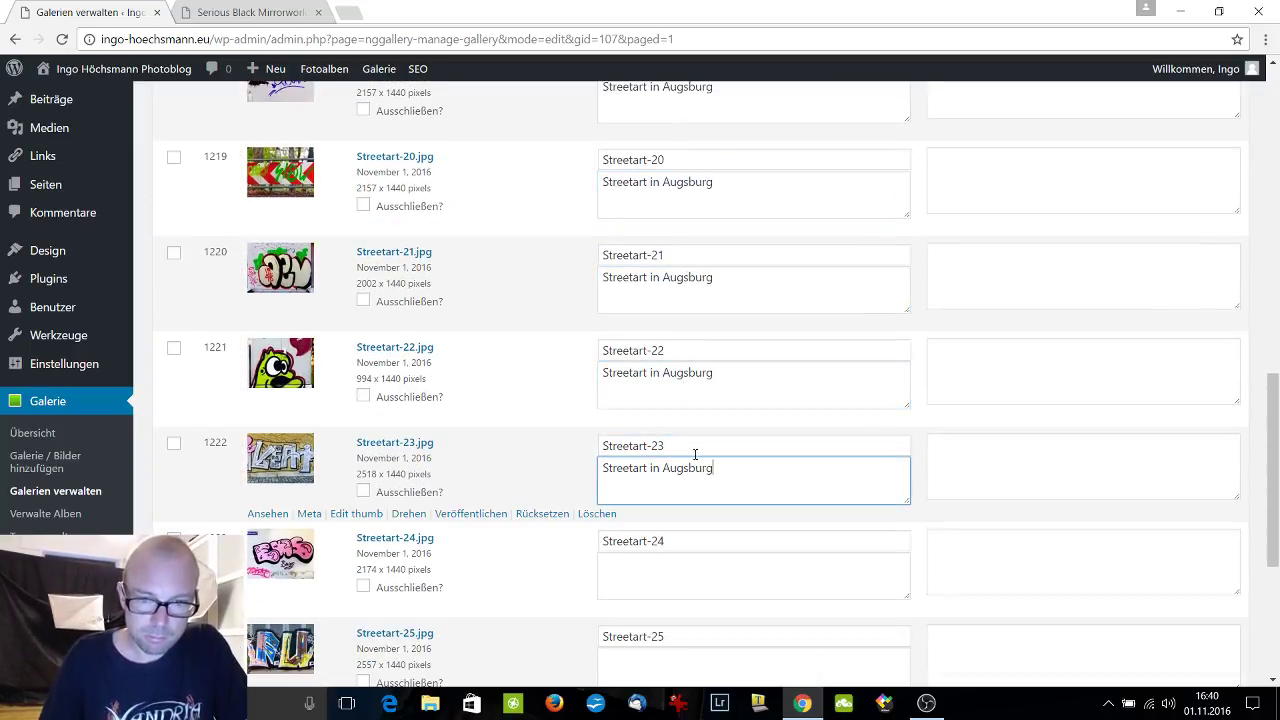
{"action": "scroll", "coordinate": [695, 454], "scroll_direction": "down", "scroll_amount": 2}
{"action": "left_click", "coordinate": [683, 428]}
{"action": "key", "text": "ctrl+v"}
{"action": "left_click", "coordinate": [683, 494]}
{"action": "key", "text": "ctrl+v"}
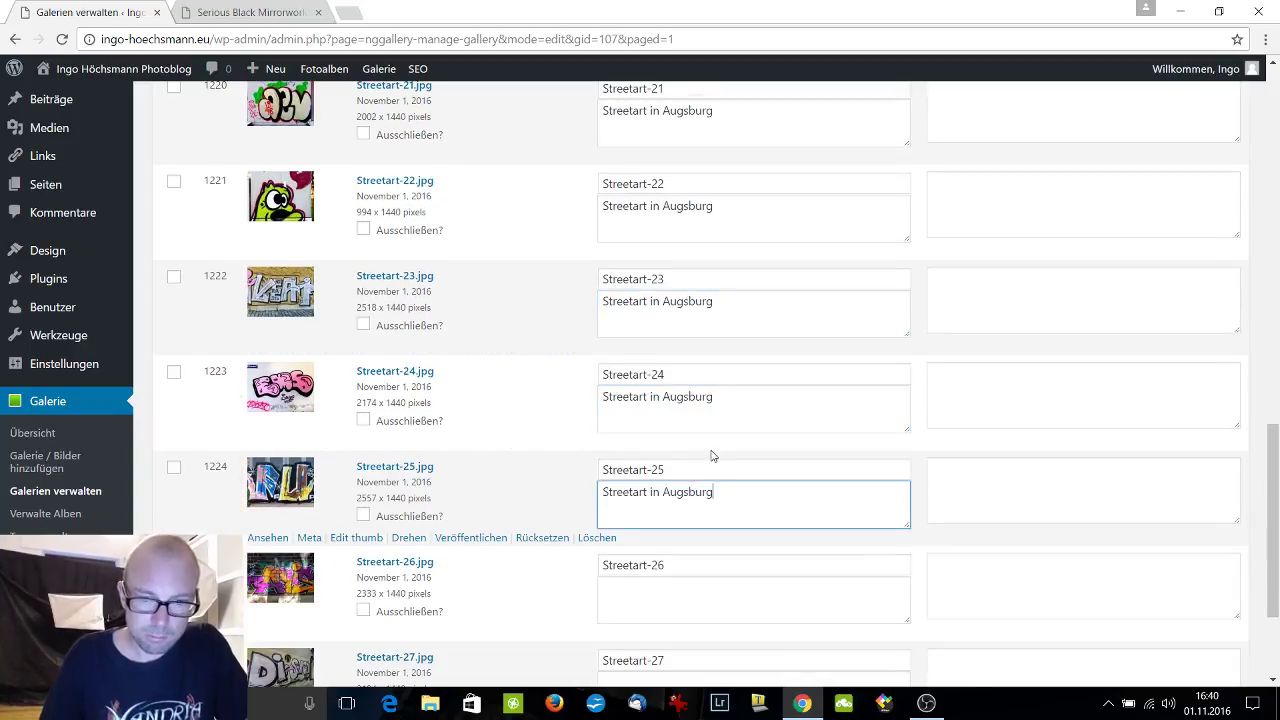
Paste the description "Streetart in Augsburg" into the last two images, Streetart-26 and Streetart-27.
{"action": "scroll", "coordinate": [710, 450], "scroll_direction": "down", "scroll_amount": 2}
{"action": "left_click", "coordinate": [686, 408]}
{"action": "key", "text": "ctrl+v"}
{"action": "left_click", "coordinate": [686, 514]}
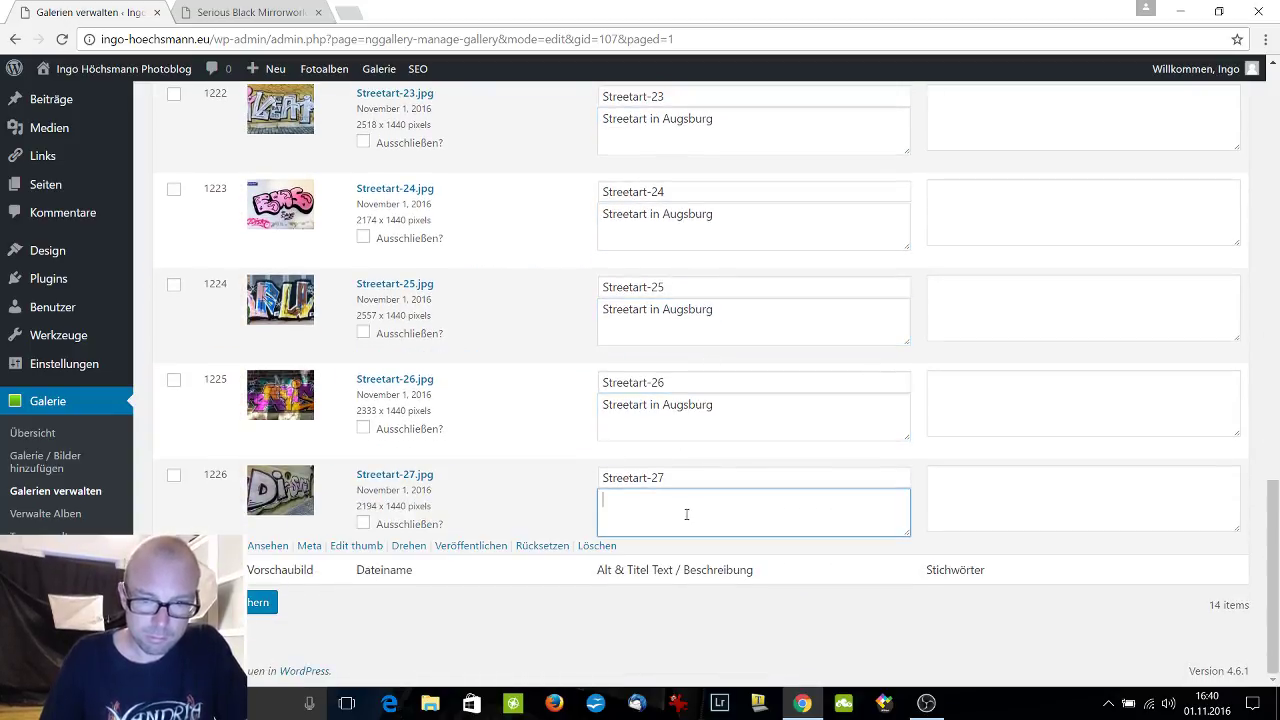
{"action": "key", "text": "ctrl+v"}
Enter the keywords "Streetart, Grafitti, Augsburg, Tags," for the first image, Streetart-4.
{"action": "scroll", "coordinate": [890, 400], "scroll_direction": "up", "scroll_amount": 15}
{"action": "left_click", "coordinate": [984, 411]}
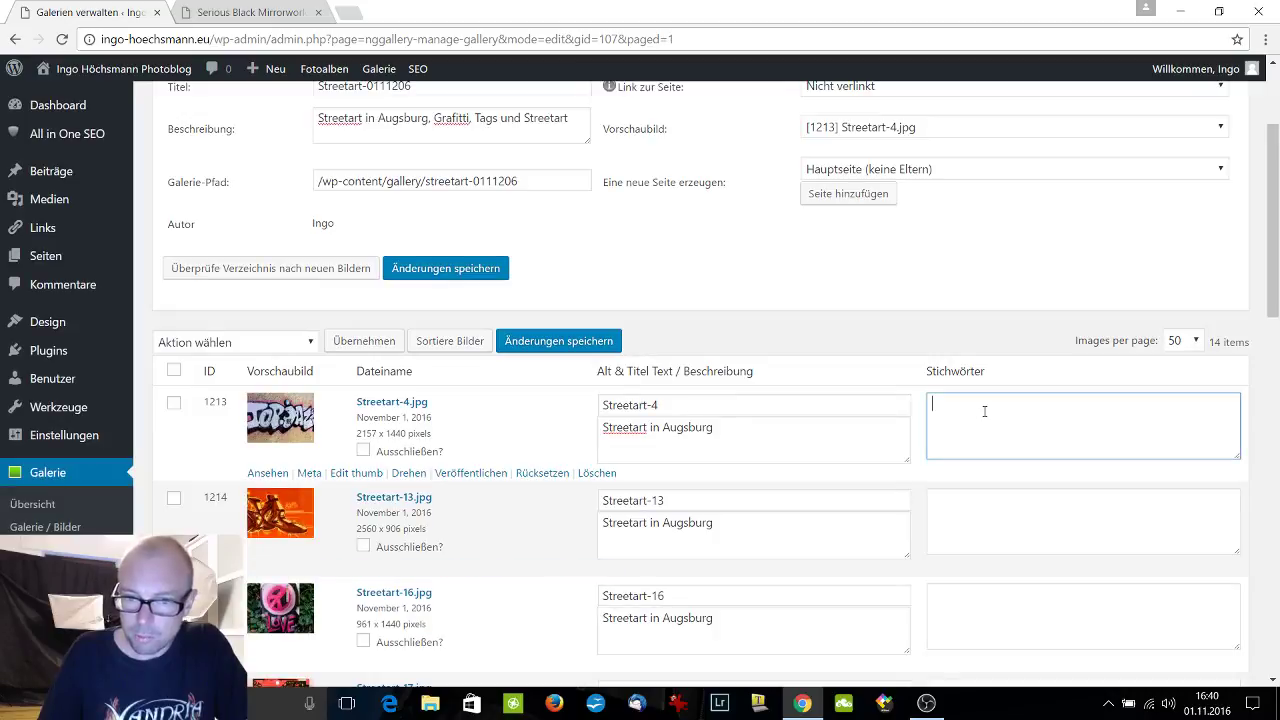
{"action": "type", "text": "Stree"}
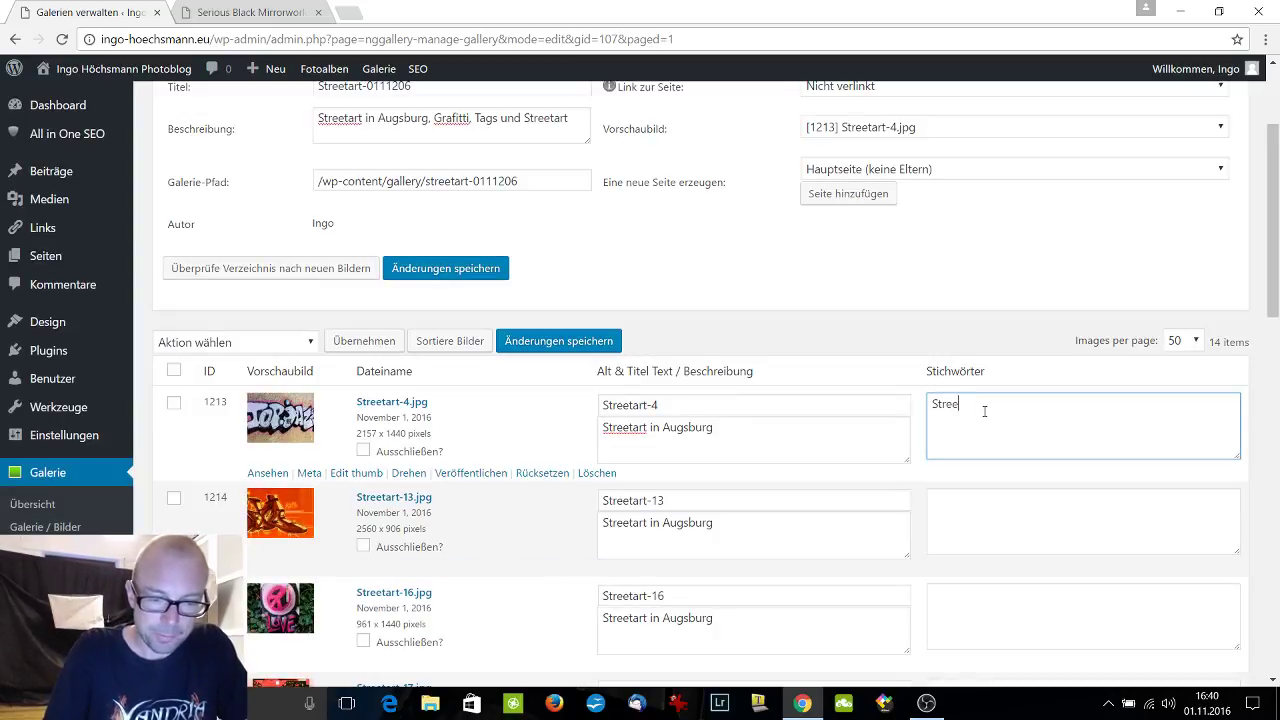
{"action": "type", "text": "tart, Gr"}
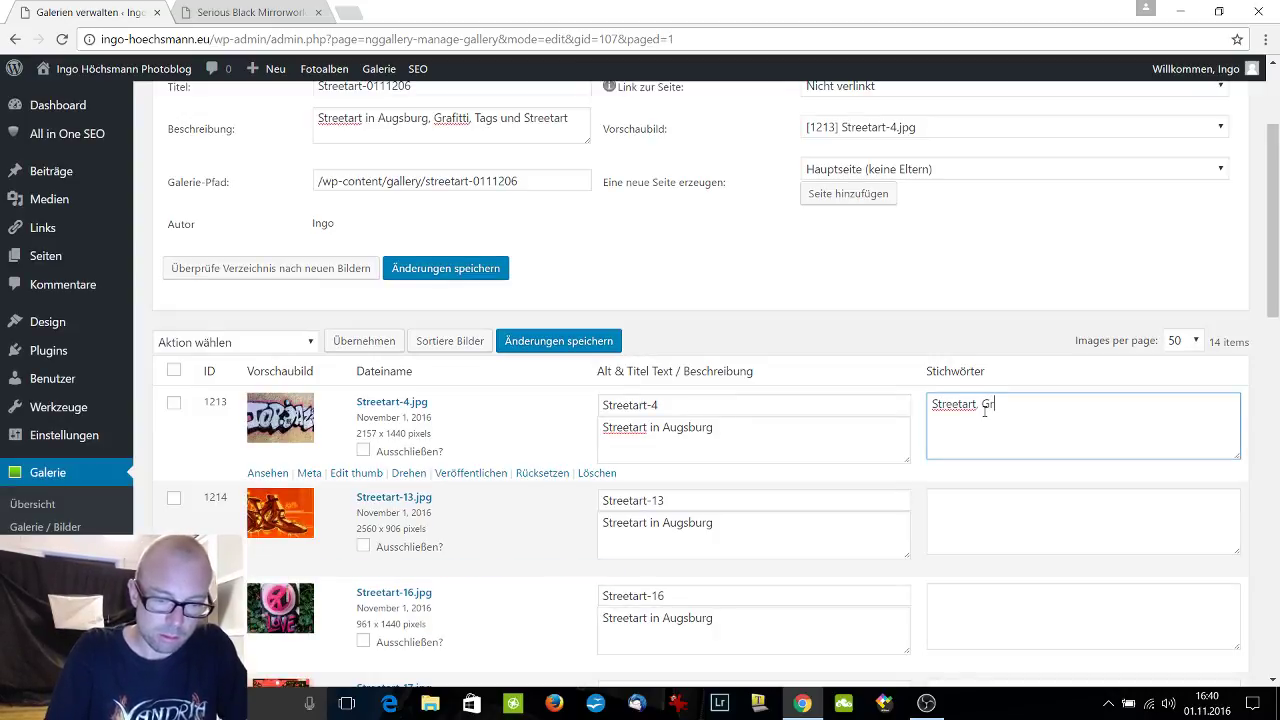
{"action": "type", "text": "afitti"}
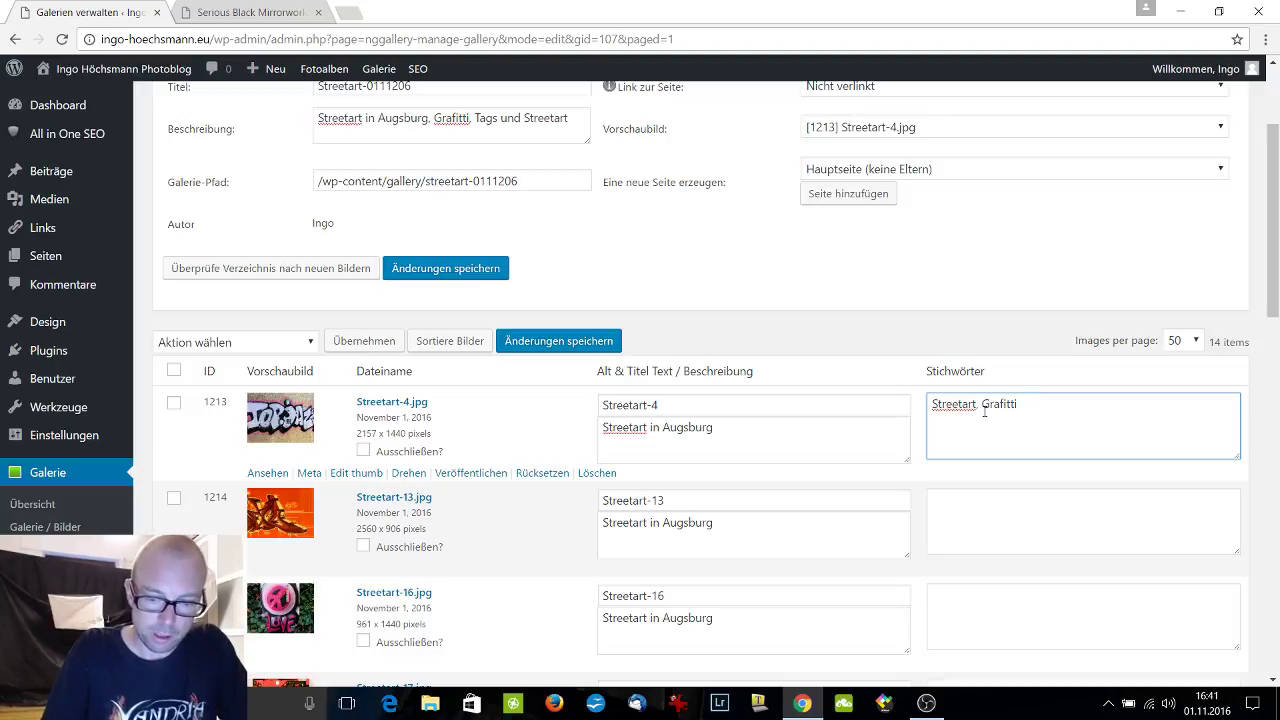
{"action": "type", "text": ", Augsbur"}
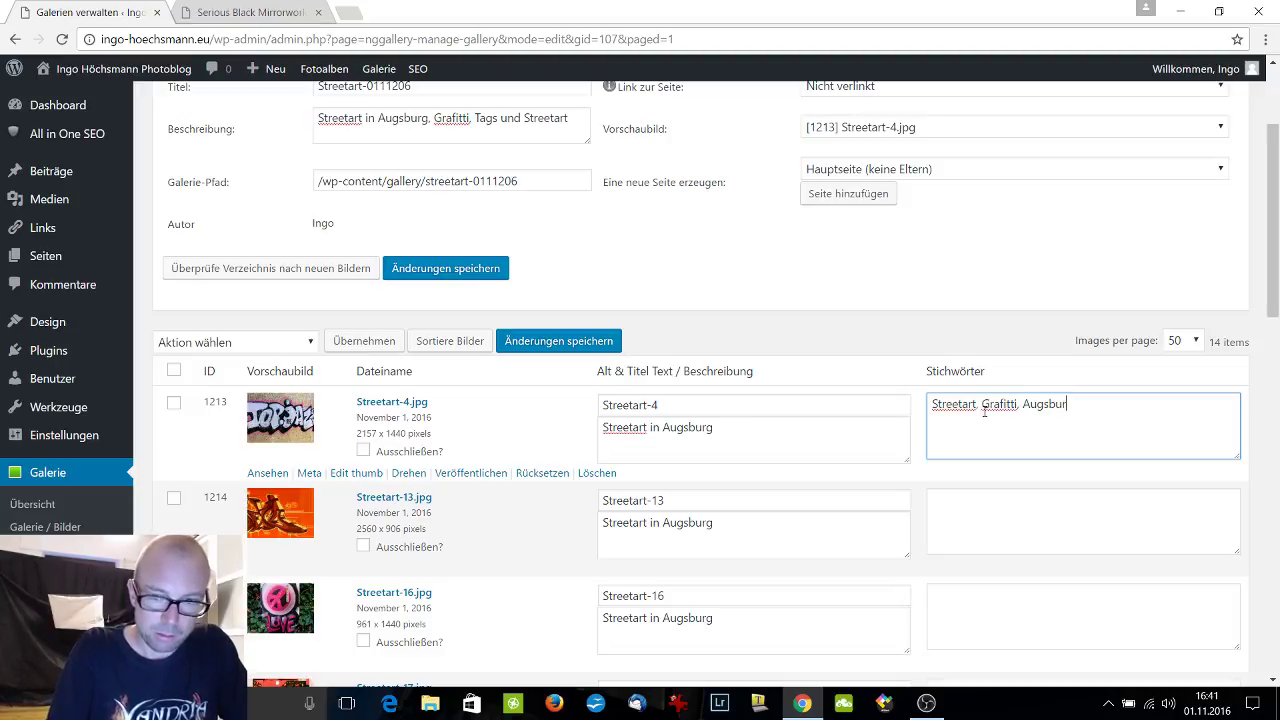
{"action": "type", "text": "g,"}
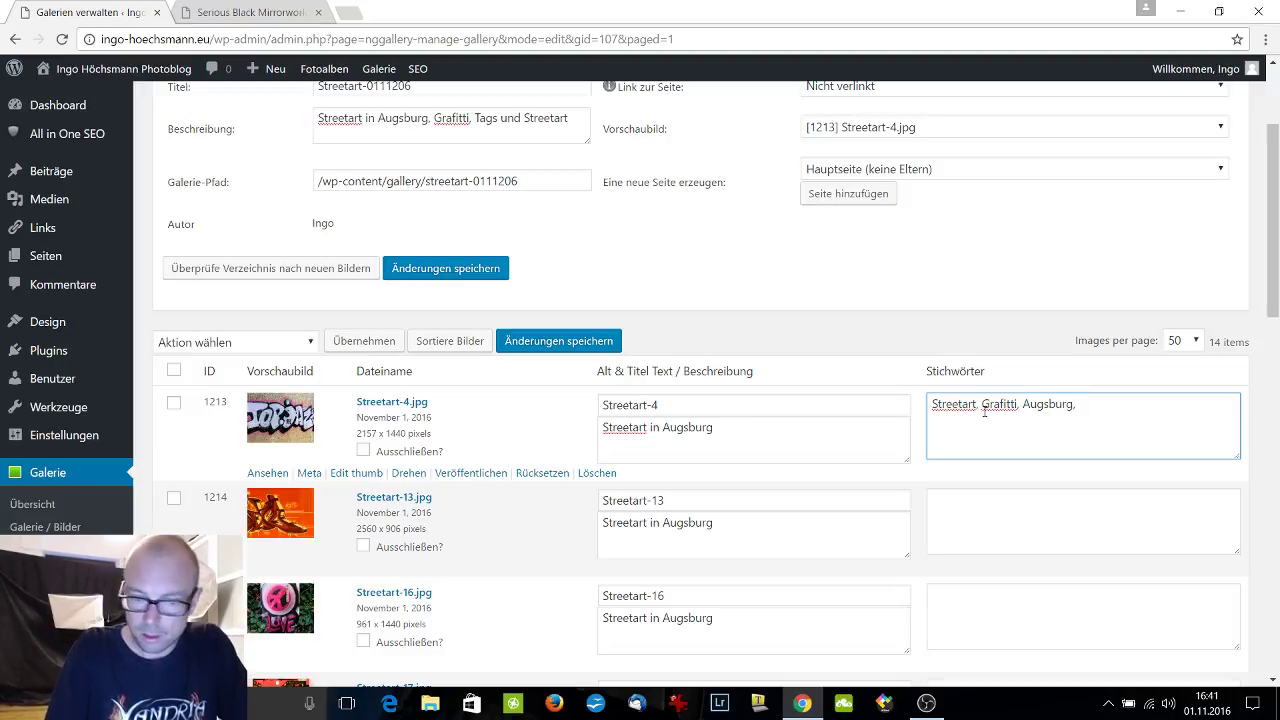
{"action": "type", "text": " Tags,"}
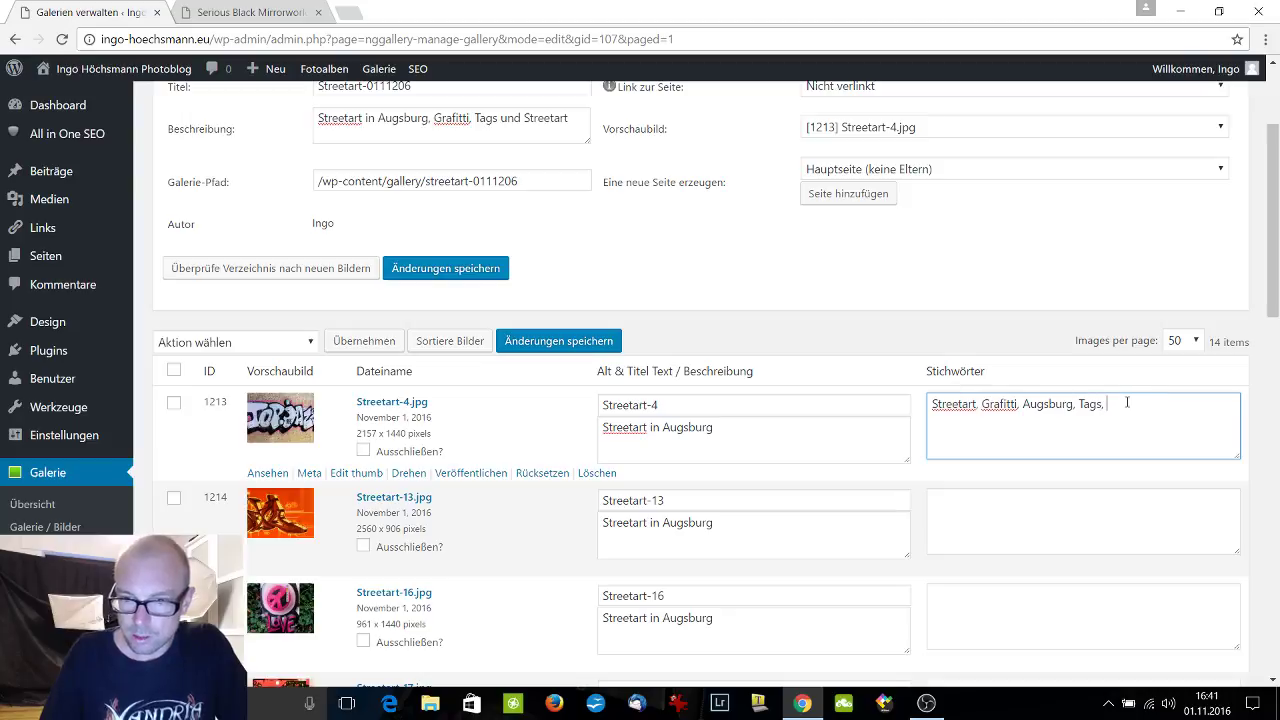
Copy the Streetart-4 keywords "Streetart, Grafitti, Augsburg, Tags," to the images Streetart-13, Streetart-16 and Streetart-17.
{"action": "left_click_drag", "start_coordinate": [1128, 402], "coordinate": [873, 407]}
{"action": "key", "text": "ctrl+c"}
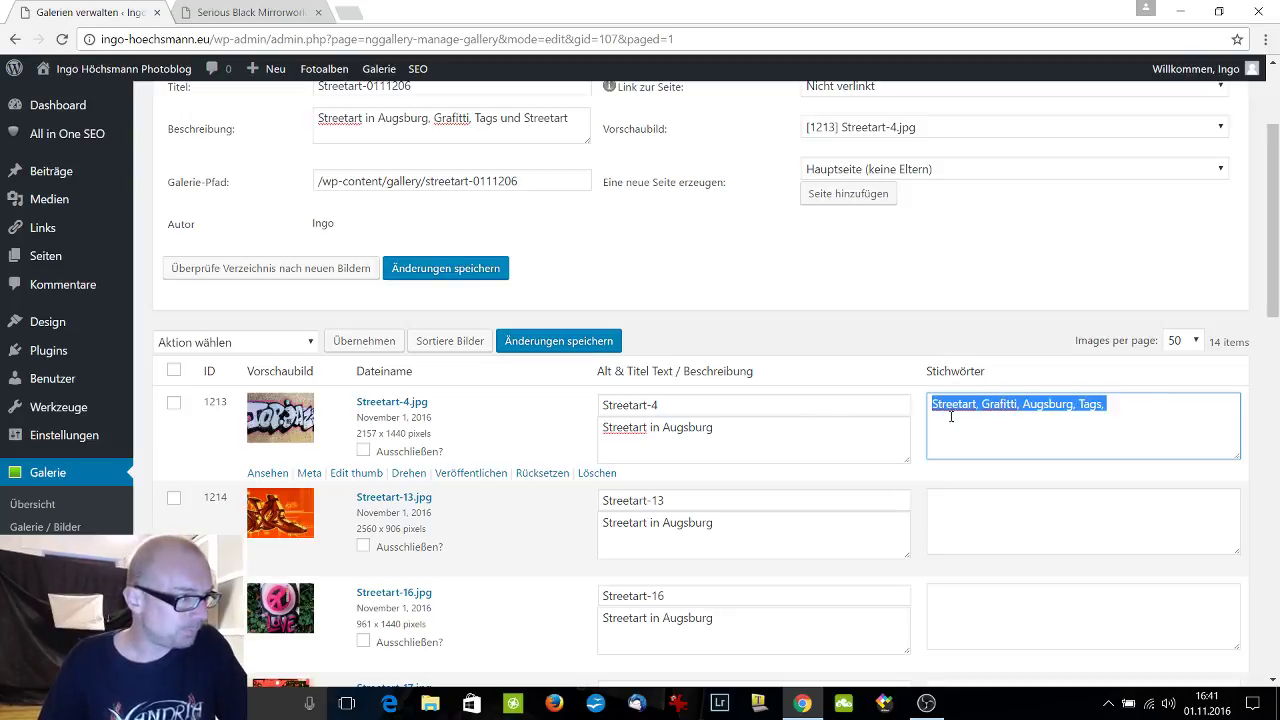
{"action": "scroll", "coordinate": [951, 416], "scroll_direction": "down", "scroll_amount": 2}
{"action": "left_click", "coordinate": [1020, 354]}
{"action": "key", "text": "ctrl+v"}
{"action": "left_click", "coordinate": [1020, 455]}
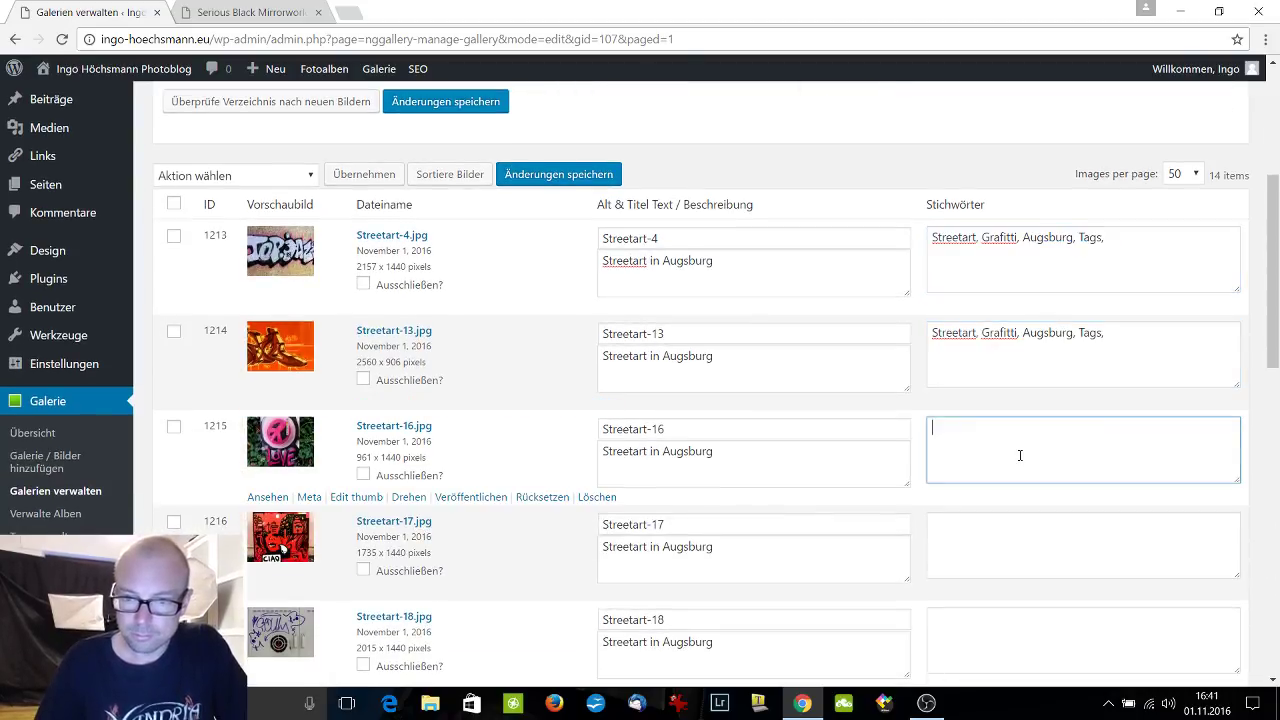
{"action": "key", "text": "ctrl+v"}
{"action": "scroll", "coordinate": [1020, 455], "scroll_direction": "down", "scroll_amount": 2}
{"action": "left_click", "coordinate": [1011, 397]}
{"action": "key", "text": "ctrl+v"}
Paste the keywords "Streetart, Grafitti, Augsburg, Tags," into the images Streetart-18, Streetart-19 and Streetart-20.
{"action": "left_click", "coordinate": [1006, 469]}
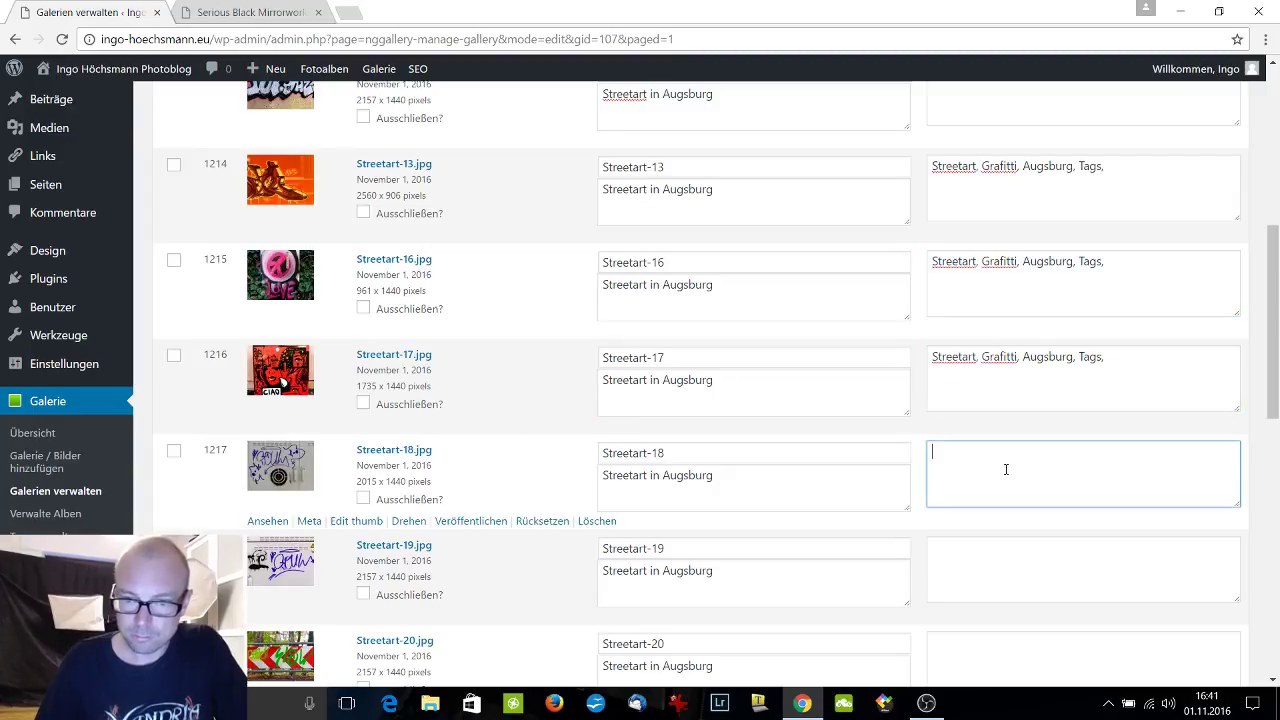
{"action": "key", "text": "ctrl+v"}
{"action": "scroll", "coordinate": [1010, 460], "scroll_direction": "down", "scroll_amount": 2}
{"action": "left_click", "coordinate": [1006, 474]}
{"action": "key", "text": "ctrl+v"}
{"action": "left_click", "coordinate": [1009, 569]}
{"action": "key", "text": "ctrl+v"}
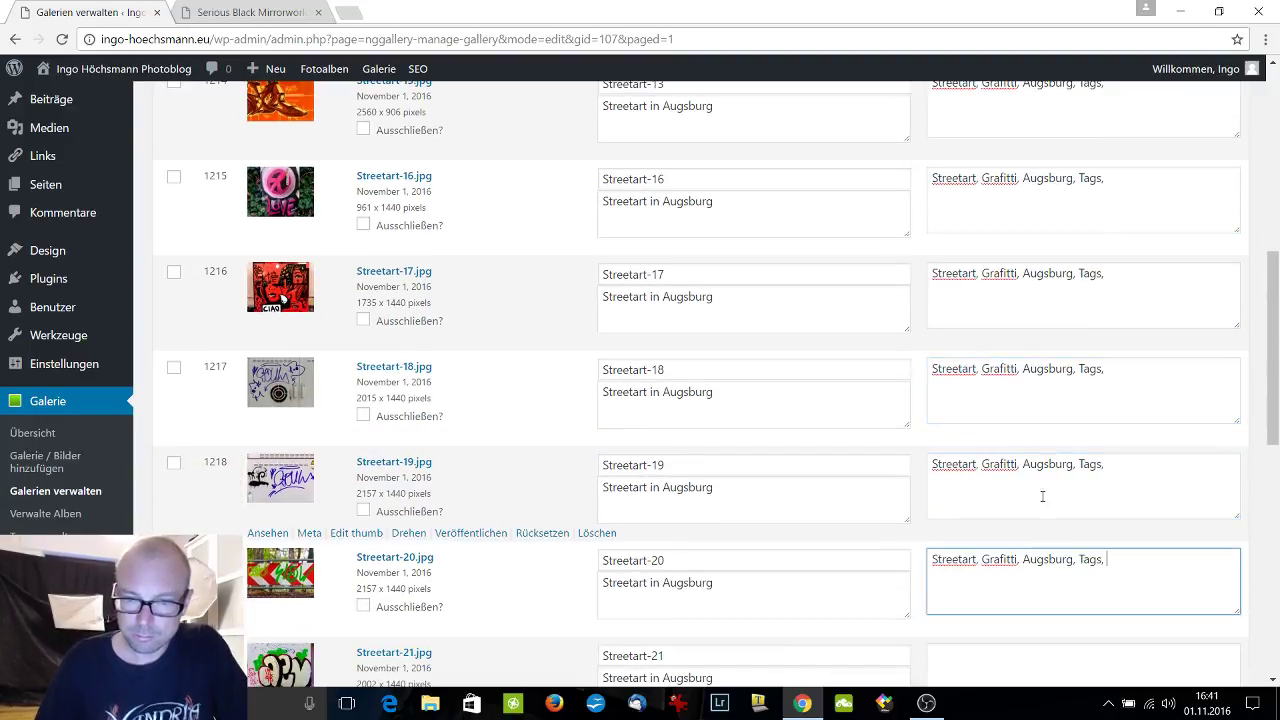
Paste the keywords "Streetart, Grafitti, Augsburg, Tags," into the images Streetart-21, Streetart-22, Streetart-23 and Streetart-24.
{"action": "scroll", "coordinate": [1042, 496], "scroll_direction": "down", "scroll_amount": 3}
{"action": "left_click", "coordinate": [997, 343]}
{"action": "key", "text": "ctrl+v"}
{"action": "left_click", "coordinate": [1018, 416]}
{"action": "key", "text": "ctrl+v"}
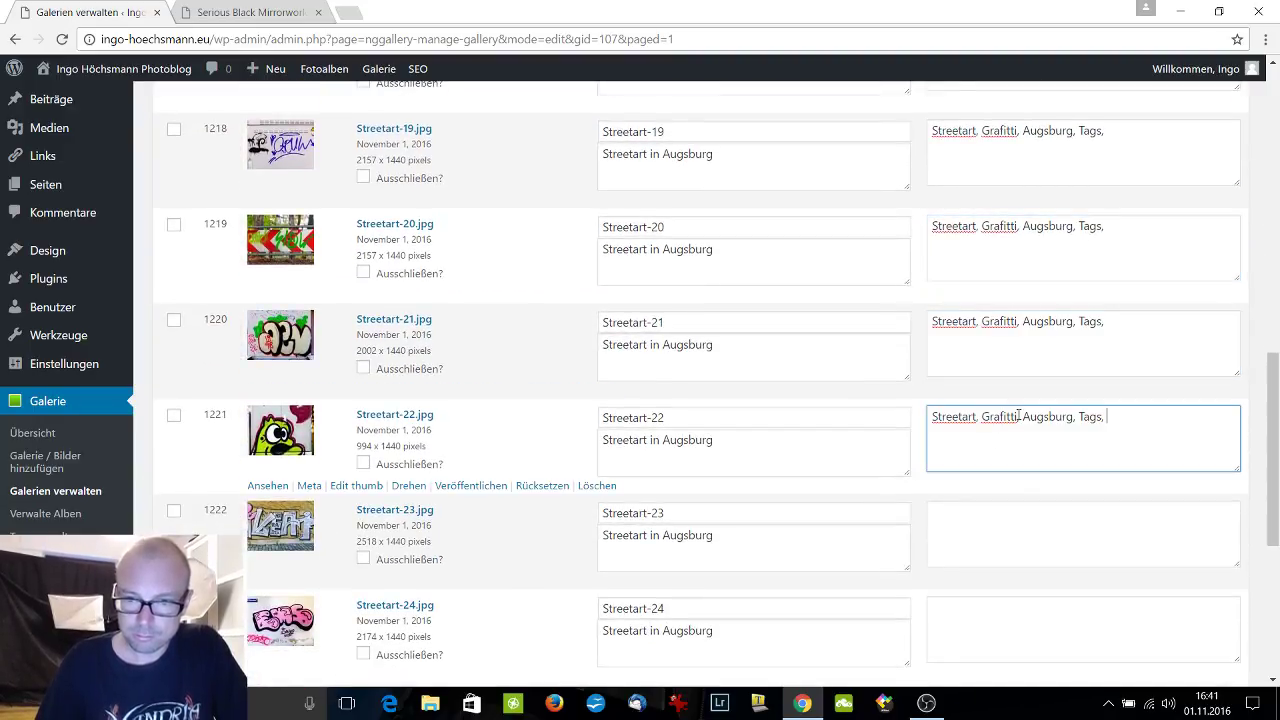
{"action": "scroll", "coordinate": [1015, 416], "scroll_direction": "down", "scroll_amount": 1}
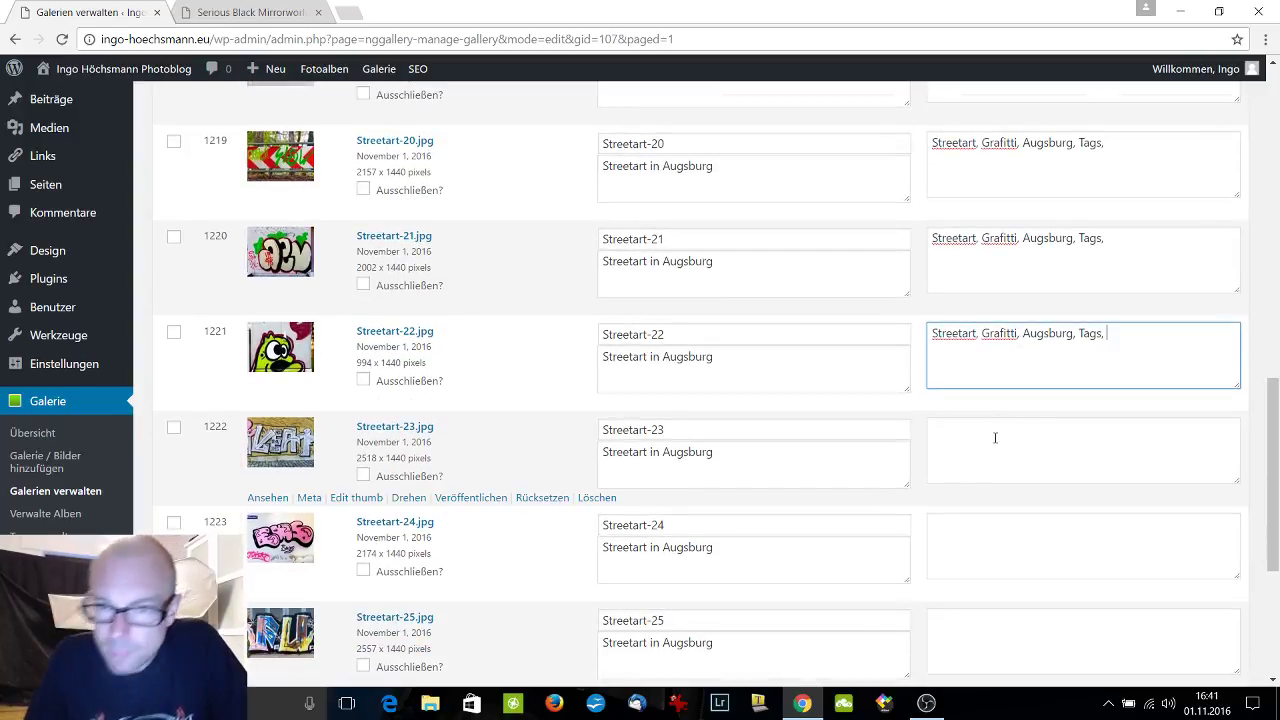
{"action": "left_click", "coordinate": [995, 437]}
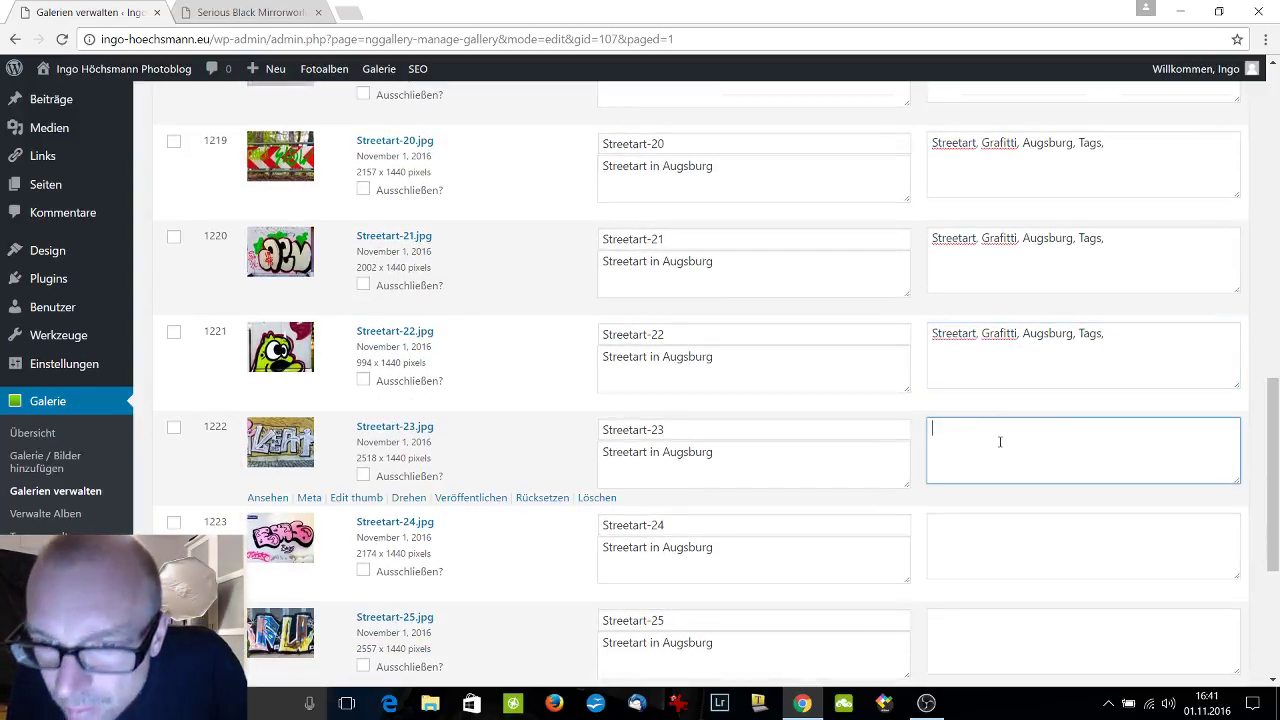
{"action": "key", "text": "ctrl+v"}
{"action": "left_click", "coordinate": [986, 520]}
{"action": "key", "text": "ctrl+v"}
Paste the keywords "Streetart, Grafitti, Augsburg, Tags," into the images Streetart-25 and Streetart-26.
{"action": "scroll", "coordinate": [1037, 463], "scroll_direction": "down", "scroll_amount": 3}
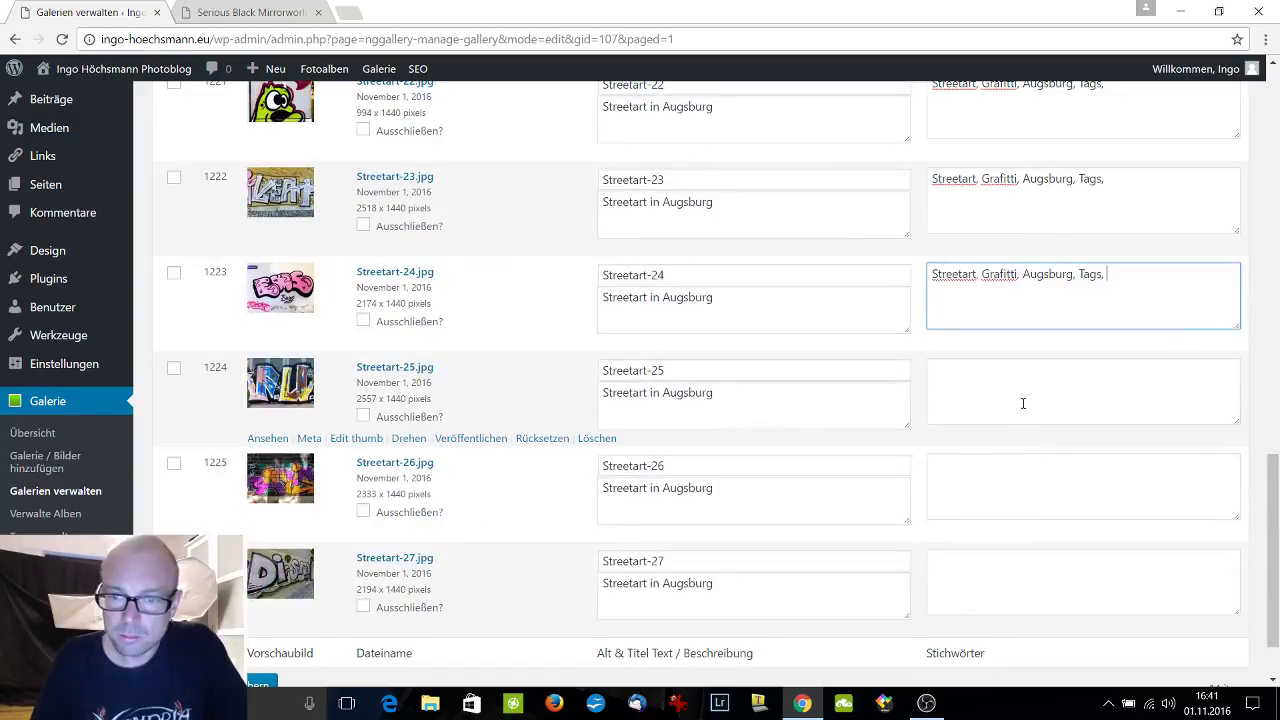
{"action": "left_click", "coordinate": [1023, 403]}
{"action": "key", "text": "ctrl+v"}
{"action": "left_click", "coordinate": [1022, 461]}
{"action": "key", "text": "ctrl+v"}
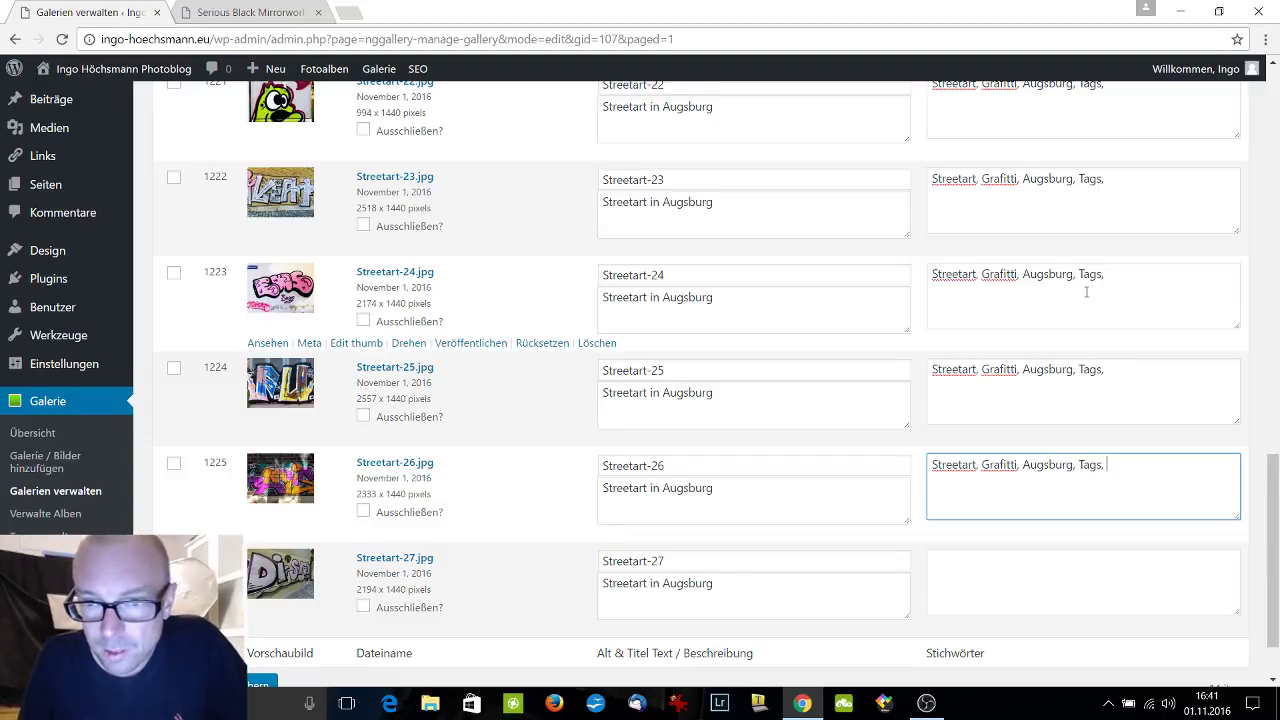
Correct the spelling of the second keyword of Streetart-4 to "Graffiti".
{"action": "scroll", "coordinate": [1075, 270], "scroll_direction": "up", "scroll_amount": 9}
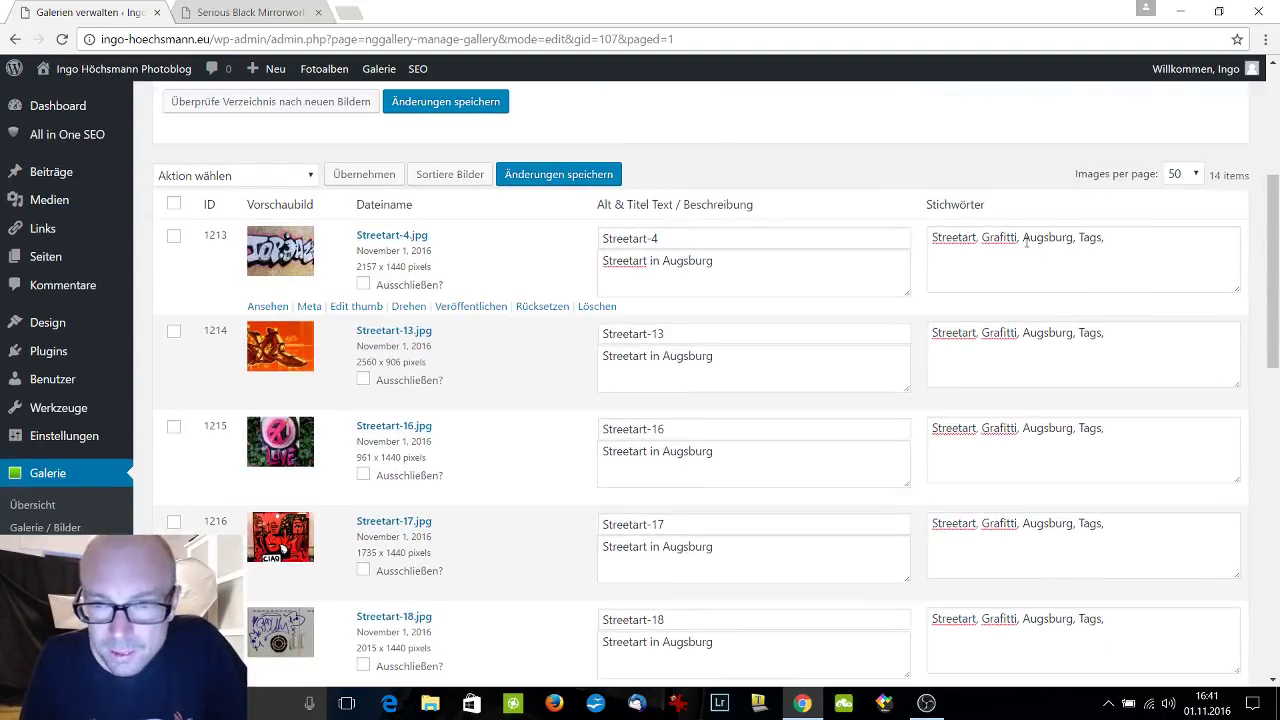
{"action": "left_click_drag", "start_coordinate": [1014, 238], "coordinate": [1003, 238]}
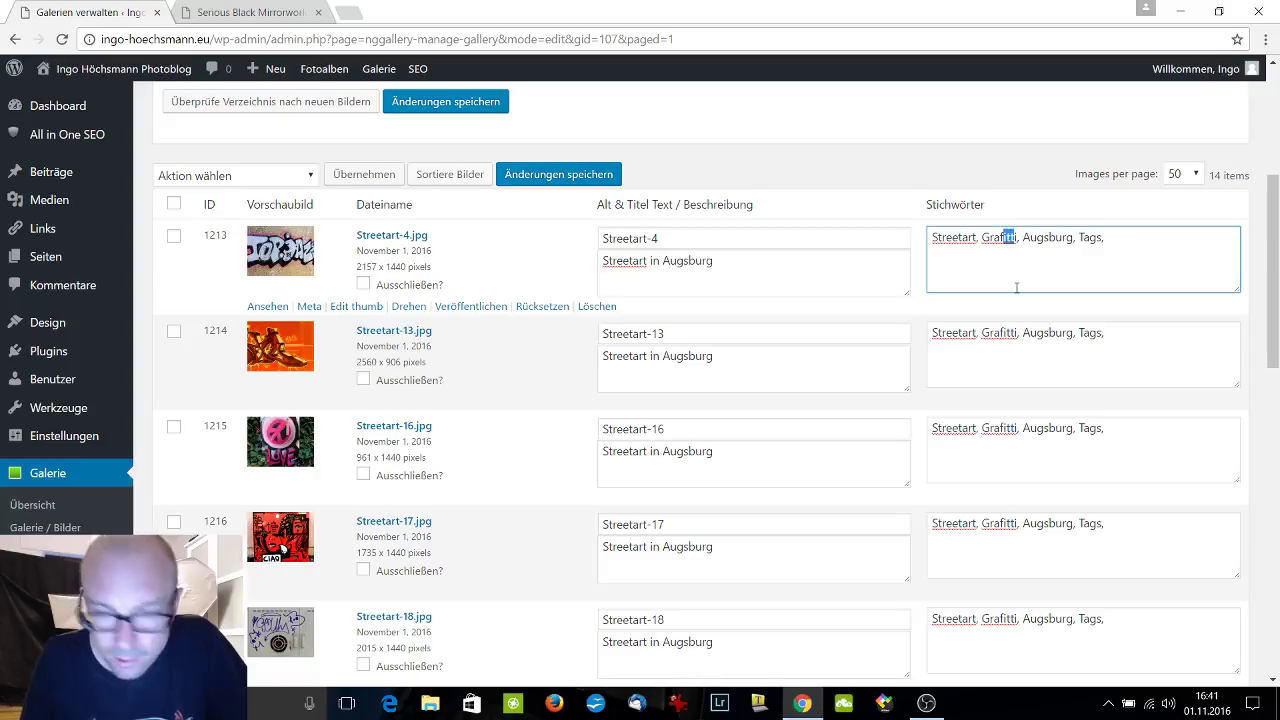
{"action": "type", "text": "fit"}
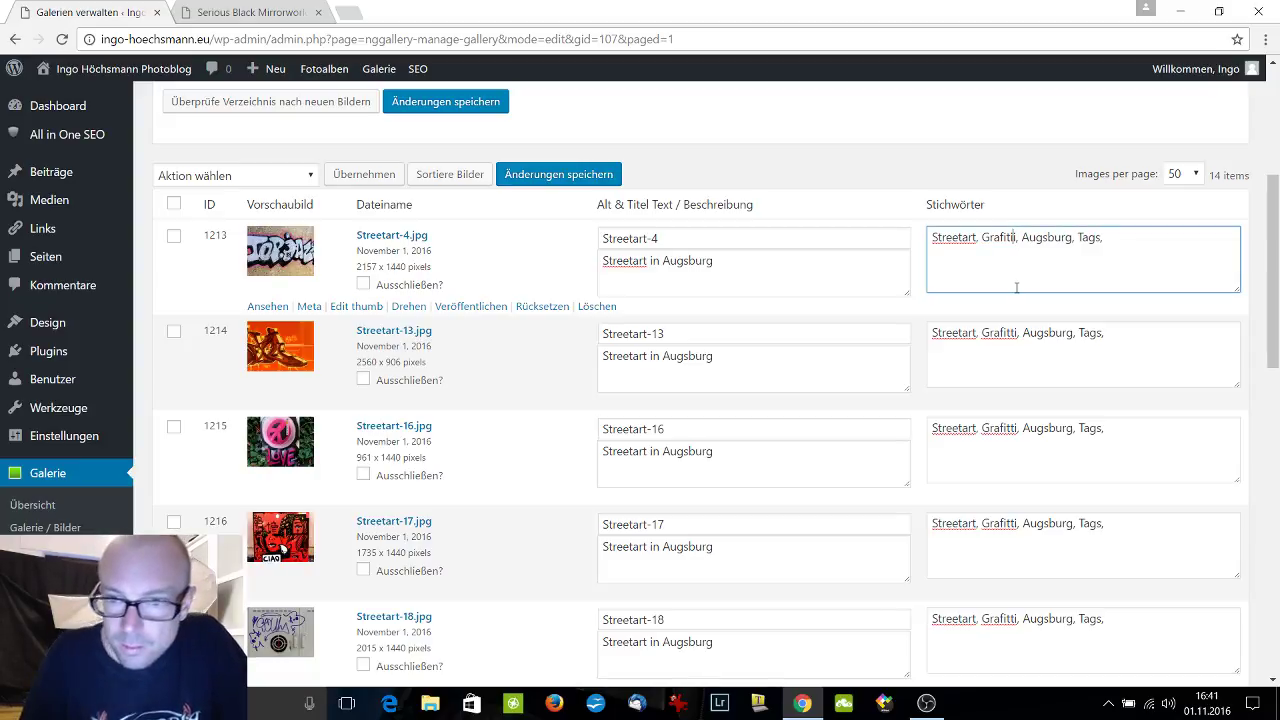
{"action": "key", "text": "Delete"}
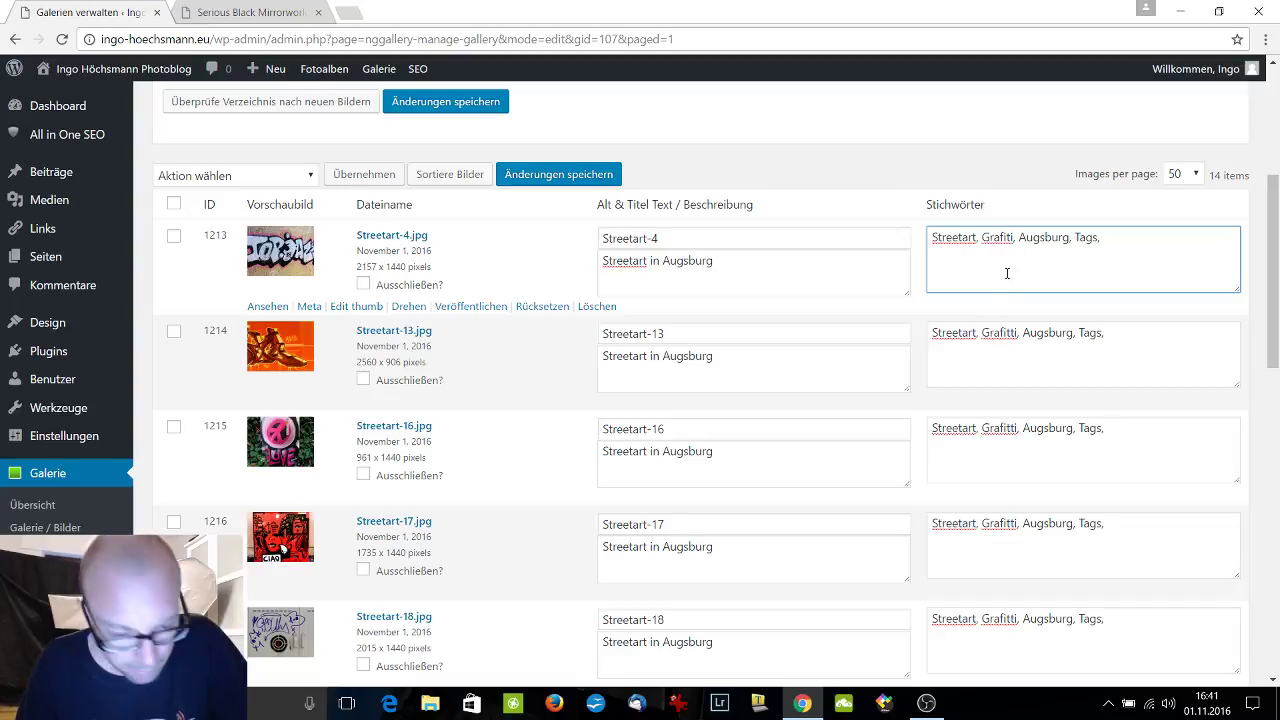
{"action": "type", "text": "f"}
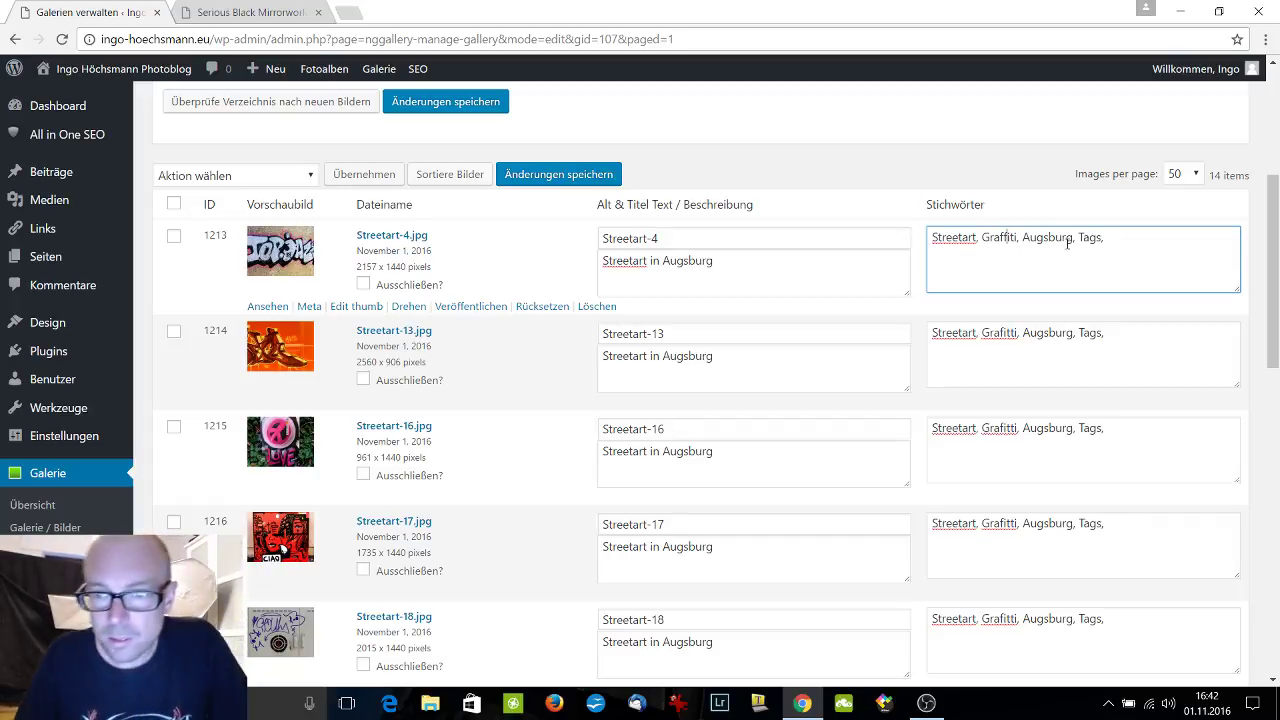
Replace the keywords of Streetart-13, Streetart-16 and Streetart-17 with the corrected Streetart-4 keywords "Streetart, Graffiti, Augsburg, Tags,".
{"action": "left_click_drag", "start_coordinate": [1114, 241], "coordinate": [788, 236]}
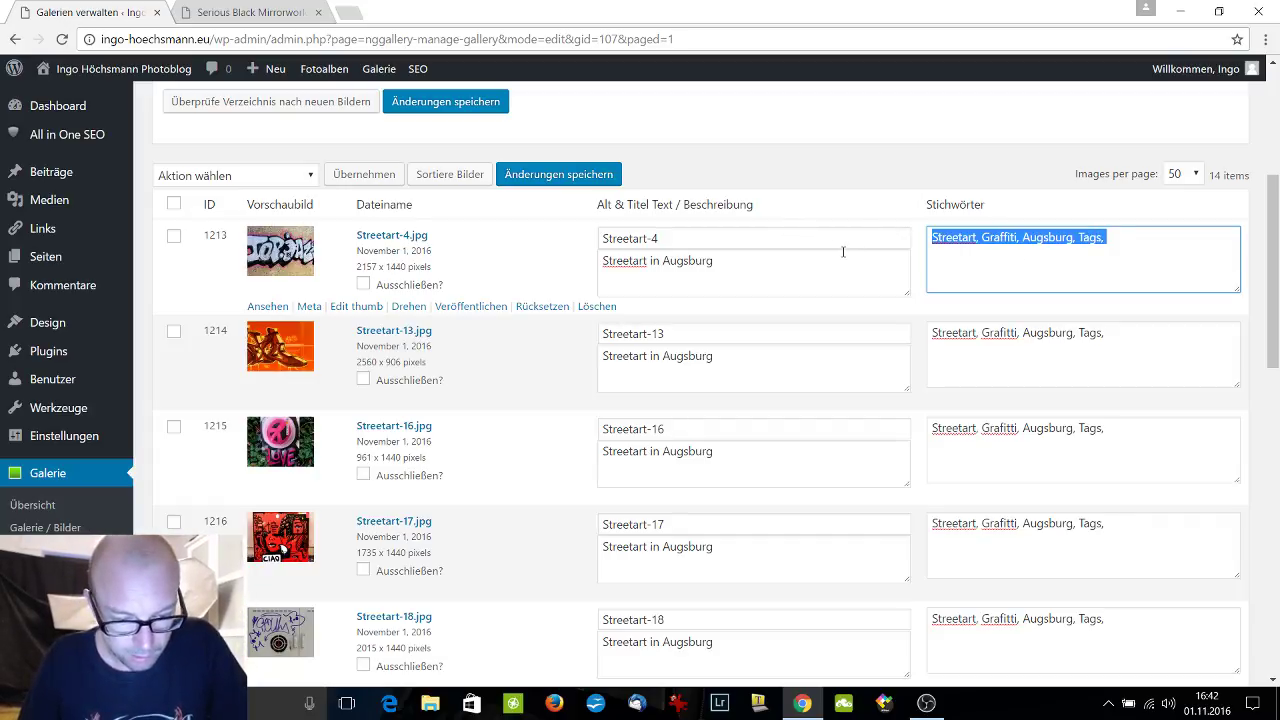
{"action": "key", "text": "ctrl+c"}
{"action": "left_click_drag", "start_coordinate": [1110, 334], "coordinate": [932, 333]}
{"action": "key", "text": "ctrl+v"}
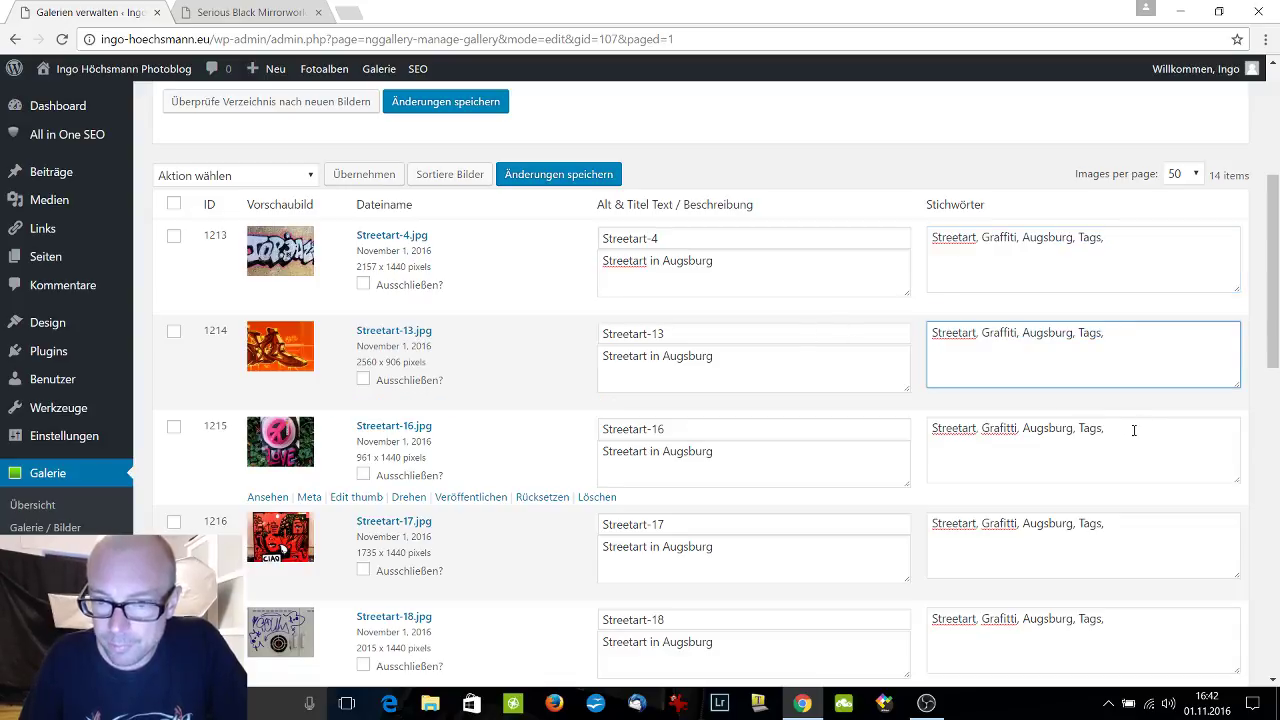
{"action": "left_click_drag", "start_coordinate": [1134, 430], "coordinate": [931, 428]}
{"action": "key", "text": "ctrl+v"}
{"action": "left_click_drag", "start_coordinate": [1137, 520], "coordinate": [837, 551]}
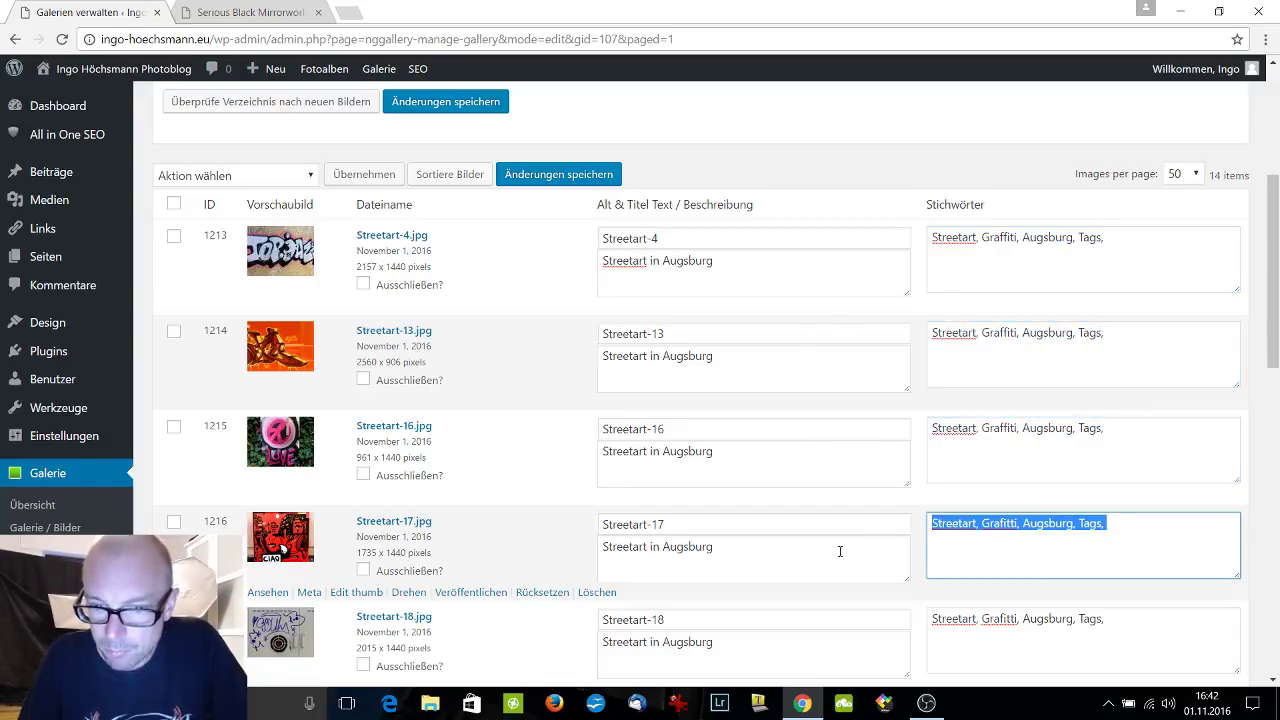
{"action": "key", "text": "ctrl+v"}
Replace the keywords of Streetart-18, Streetart-19 and Streetart-20 with "Streetart, Graffiti, Augsburg, Tags,".
{"action": "scroll", "coordinate": [1122, 472], "scroll_direction": "down", "scroll_amount": 2}
{"action": "left_click_drag", "start_coordinate": [1122, 472], "coordinate": [863, 469]}
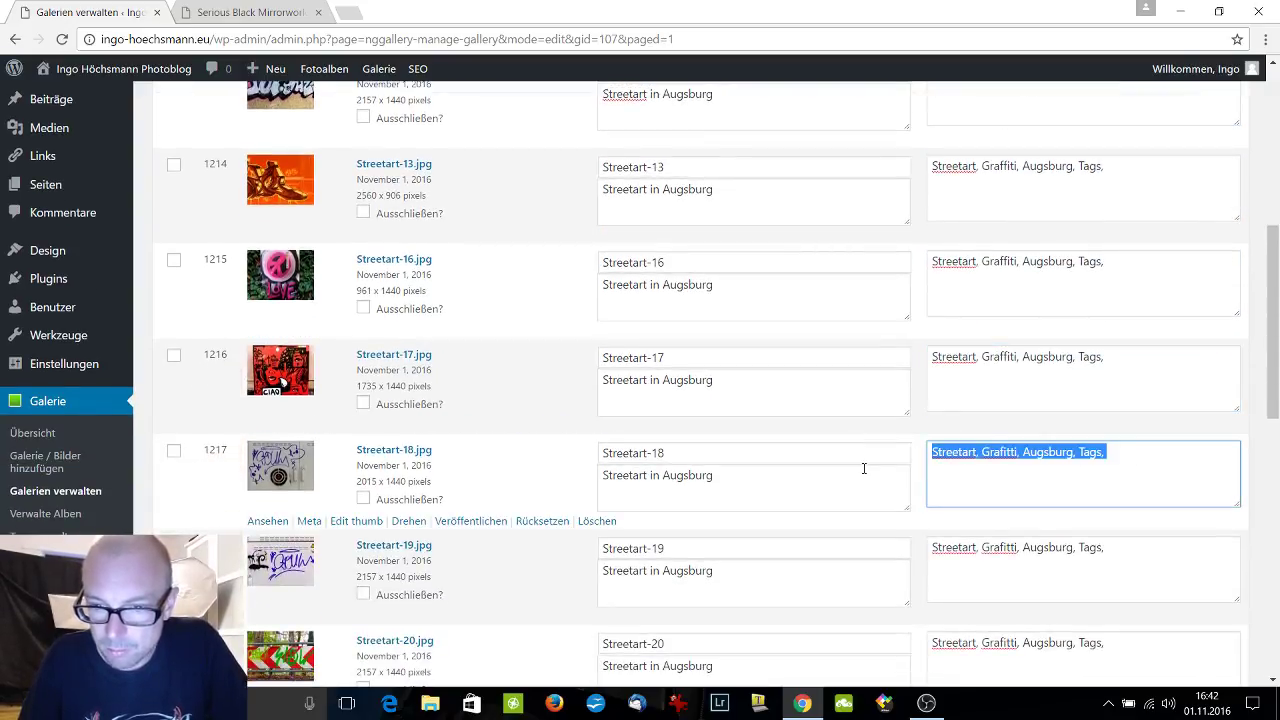
{"action": "key", "text": "ctrl+v"}
{"action": "left_click_drag", "start_coordinate": [1100, 557], "coordinate": [826, 557]}
{"action": "key", "text": "ctrl+v"}
{"action": "scroll", "coordinate": [1040, 435], "scroll_direction": "down", "scroll_amount": 2}
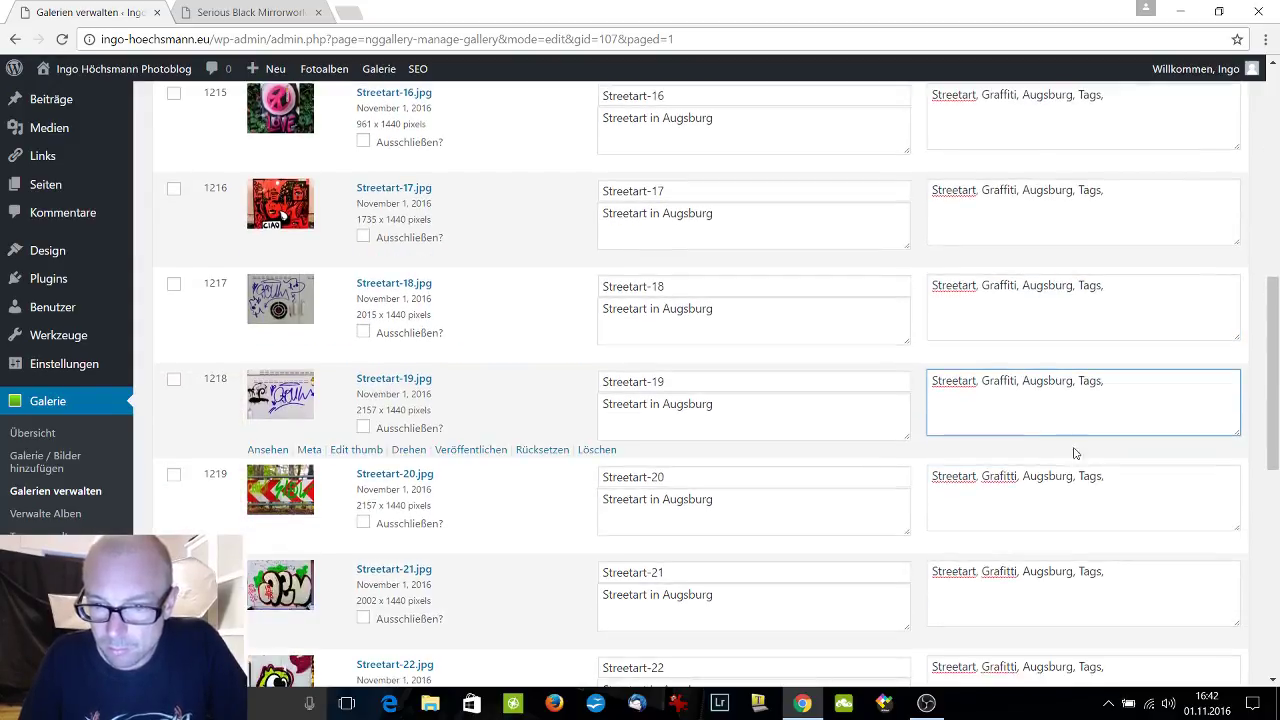
{"action": "left_click_drag", "start_coordinate": [1110, 474], "coordinate": [850, 480]}
{"action": "key", "text": "ctrl+v"}
Replace the keywords of Streetart-21, Streetart-22 and Streetart-23 with "Streetart, Graffiti, Augsburg, Tags,".
{"action": "scroll", "coordinate": [1014, 431], "scroll_direction": "down", "scroll_amount": 3}
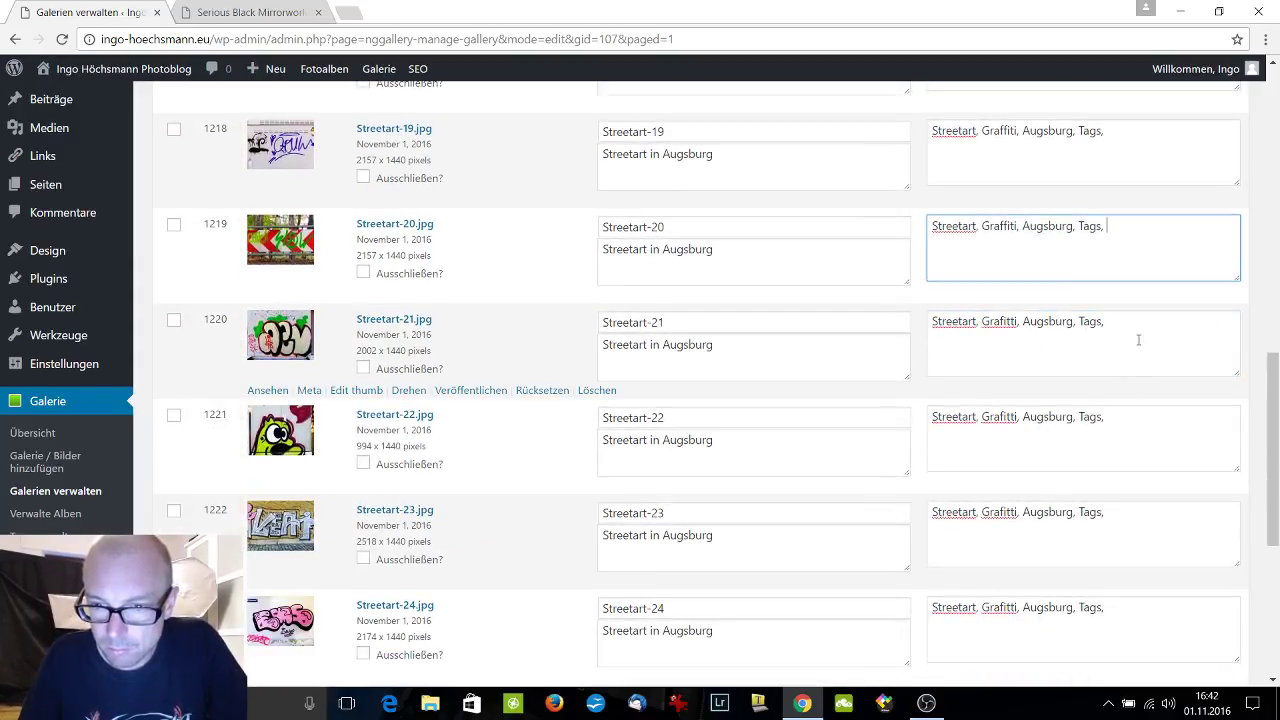
{"action": "left_click_drag", "start_coordinate": [1075, 322], "coordinate": [866, 349]}
{"action": "key", "text": "ctrl+v"}
{"action": "left_click_drag", "start_coordinate": [1126, 354], "coordinate": [867, 354]}
{"action": "key", "text": "ctrl+v"}
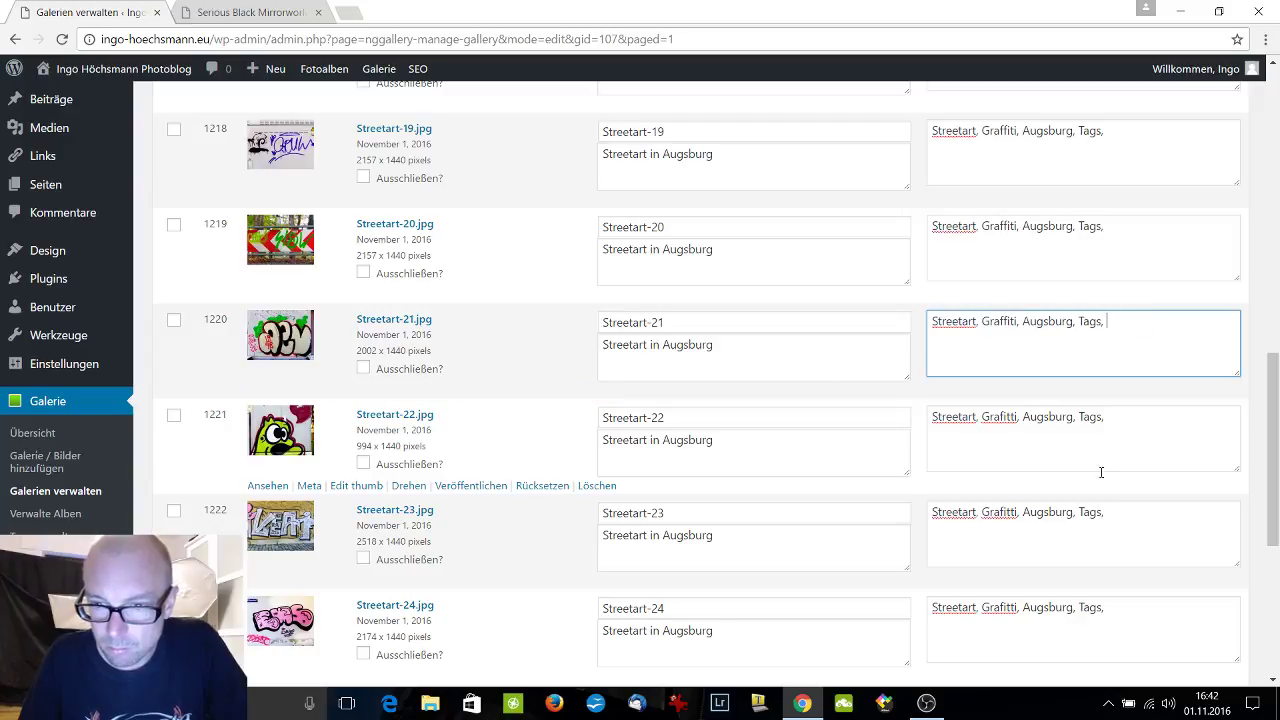
{"action": "left_click_drag", "start_coordinate": [1146, 418], "coordinate": [934, 484]}
{"action": "key", "text": "ctrl+v"}
{"action": "left_click_drag", "start_coordinate": [1137, 517], "coordinate": [871, 523]}
{"action": "key", "text": "ctrl+v"}
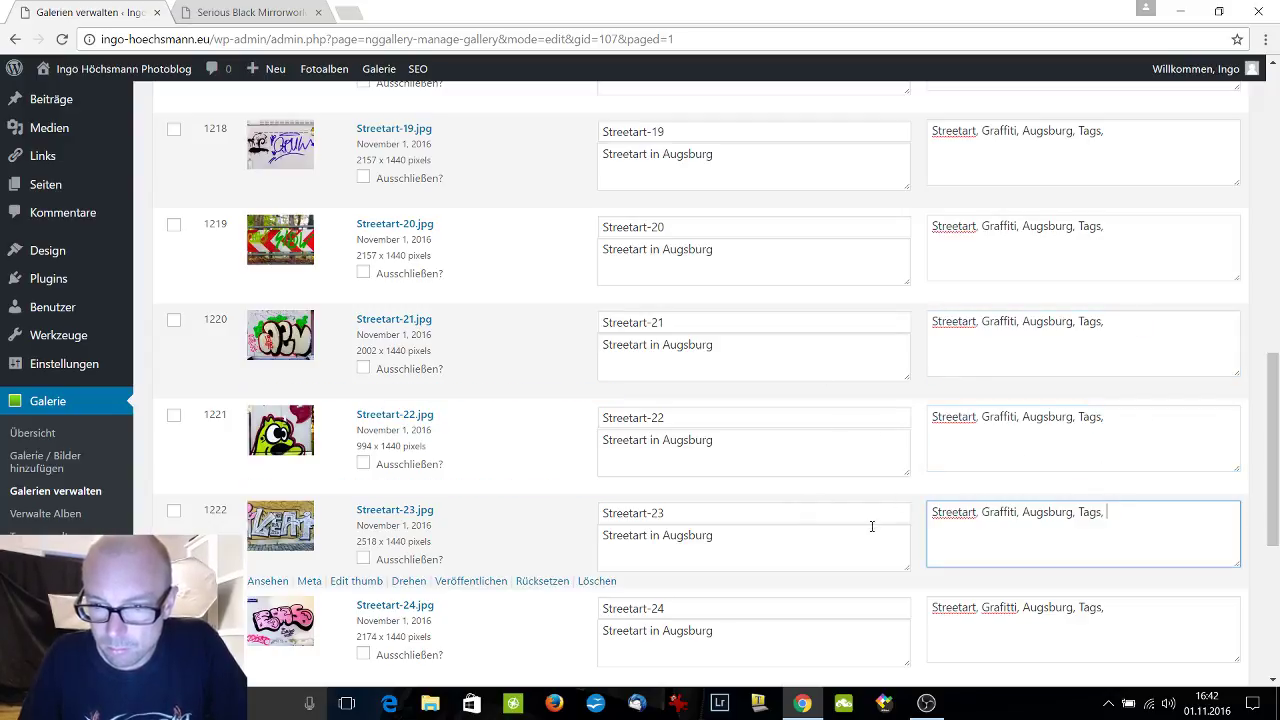
Replace the keywords of Streetart-24 and Streetart-25 with "Streetart, Graffiti, Augsburg, Tags,".
{"action": "scroll", "coordinate": [1035, 517], "scroll_direction": "down", "scroll_amount": 1}
{"action": "scroll", "coordinate": [1035, 517], "scroll_direction": "down", "scroll_amount": 1}
{"action": "left_click_drag", "start_coordinate": [1120, 477], "coordinate": [983, 488]}
{"action": "key", "text": "ctrl+v"}
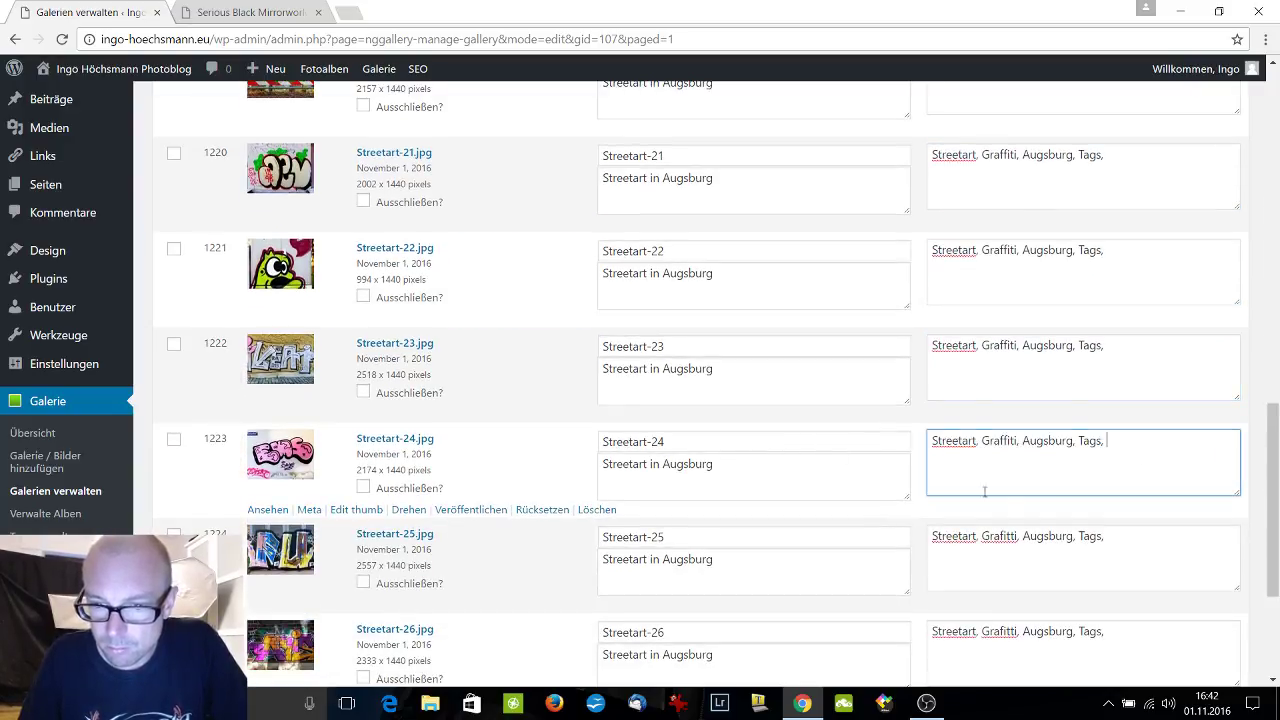
{"action": "left_click_drag", "start_coordinate": [1127, 535], "coordinate": [826, 543]}
{"action": "key", "text": "ctrl+v"}
Replace the keywords of Streetart-26 with "Streetart, Graffiti, Augsburg, Tags," and paste the same keywords into Streetart-27.
{"action": "scroll", "coordinate": [1080, 486], "scroll_direction": "down", "scroll_amount": 2}
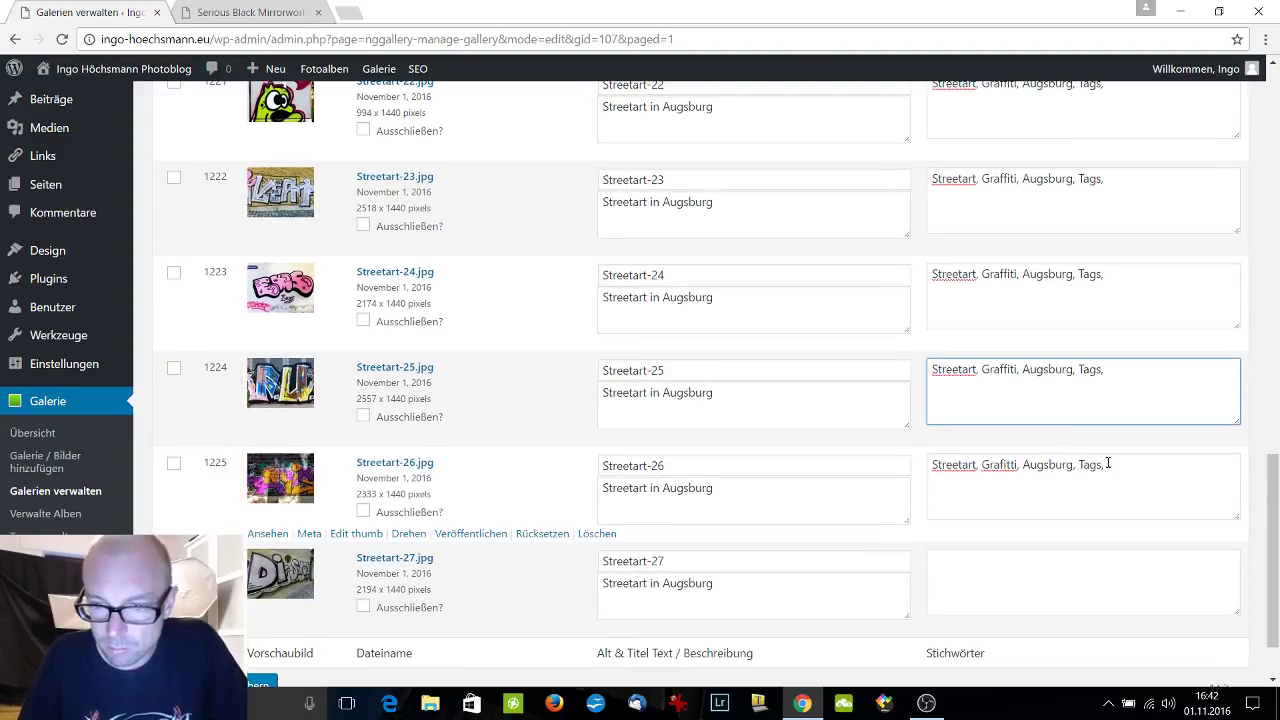
{"action": "left_click_drag", "start_coordinate": [1106, 460], "coordinate": [790, 465]}
{"action": "key", "text": "ctrl+v"}
{"action": "left_click", "coordinate": [951, 583]}
{"action": "key", "text": "ctrl+v"}
{"action": "scroll", "coordinate": [977, 515], "scroll_direction": "down", "scroll_amount": 1}
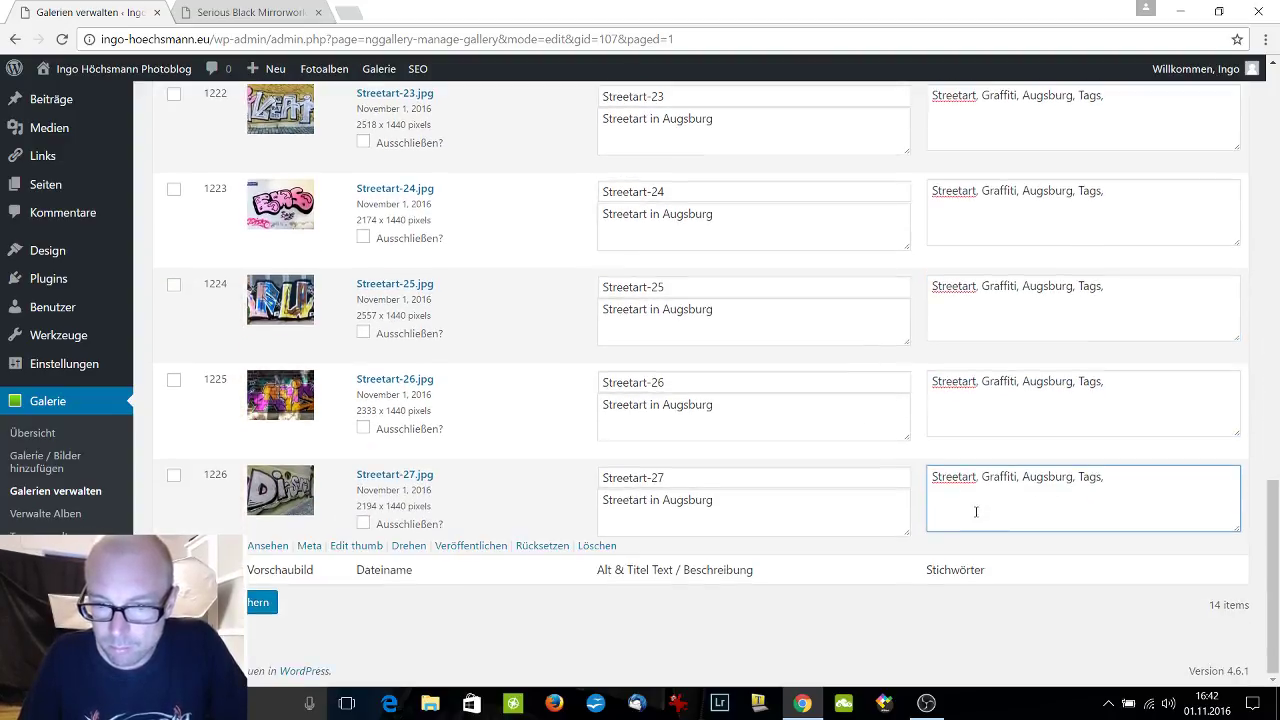
Check the keywords of all the gallery's images and save the changes.
{"action": "scroll", "coordinate": [950, 450], "scroll_direction": "up", "scroll_amount": 15}
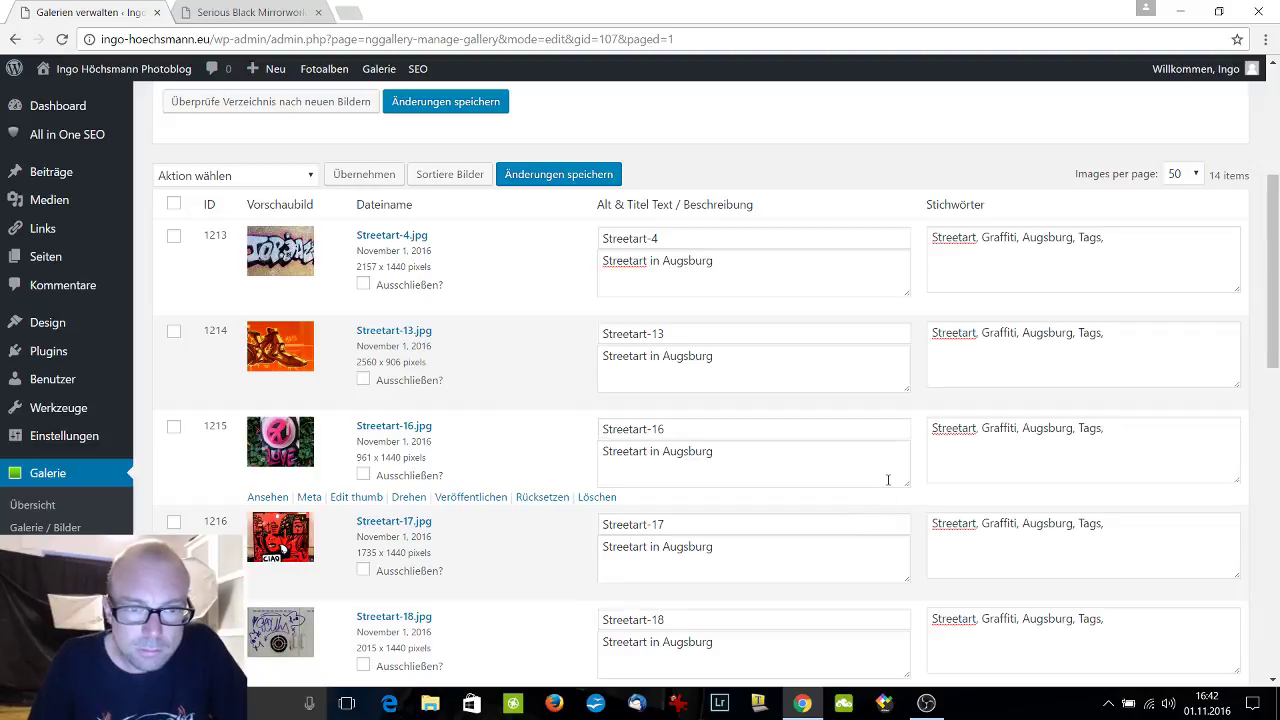
{"action": "scroll", "coordinate": [745, 512], "scroll_direction": "down", "scroll_amount": 8}
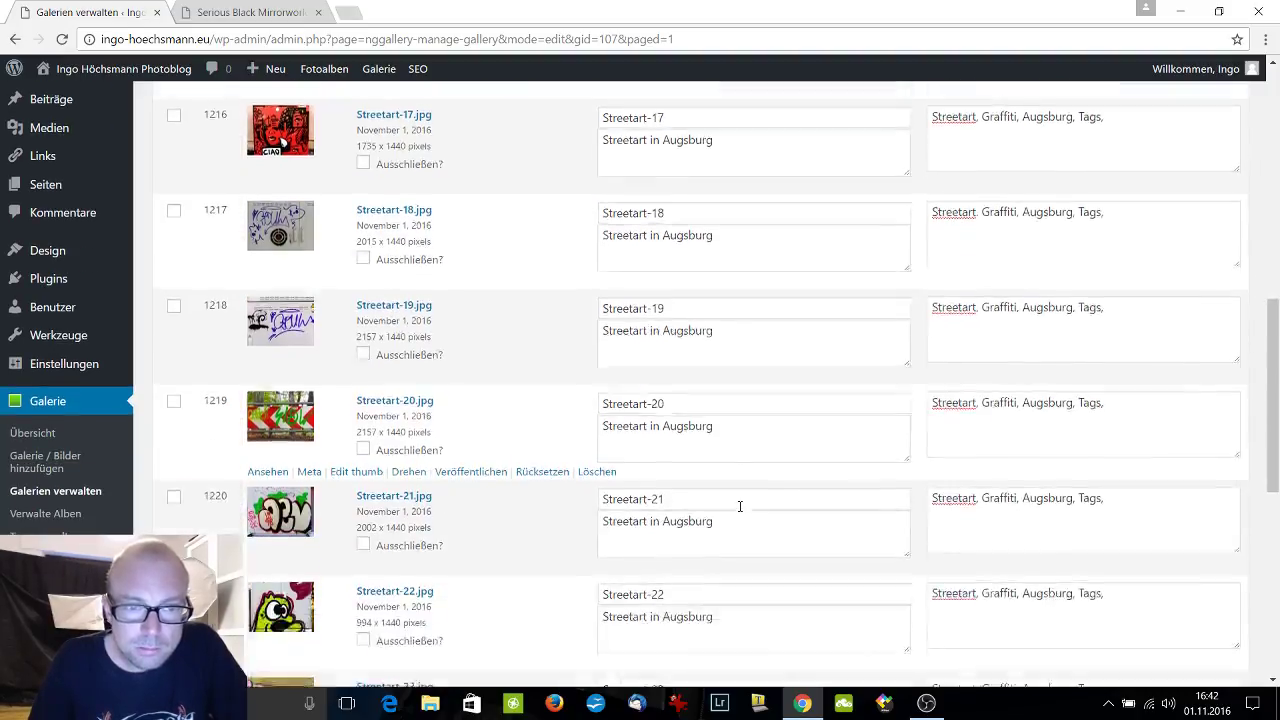
{"action": "scroll", "coordinate": [743, 504], "scroll_direction": "down", "scroll_amount": 2}
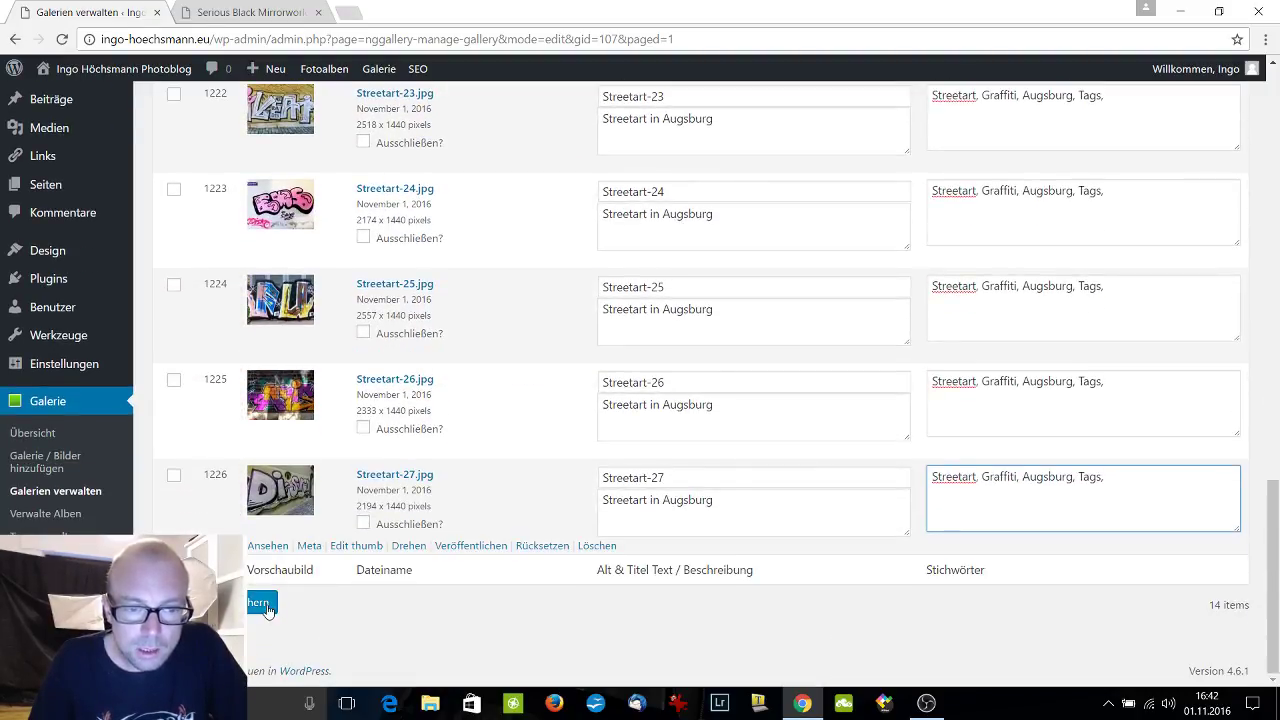
{"action": "left_click", "coordinate": [266, 608]}
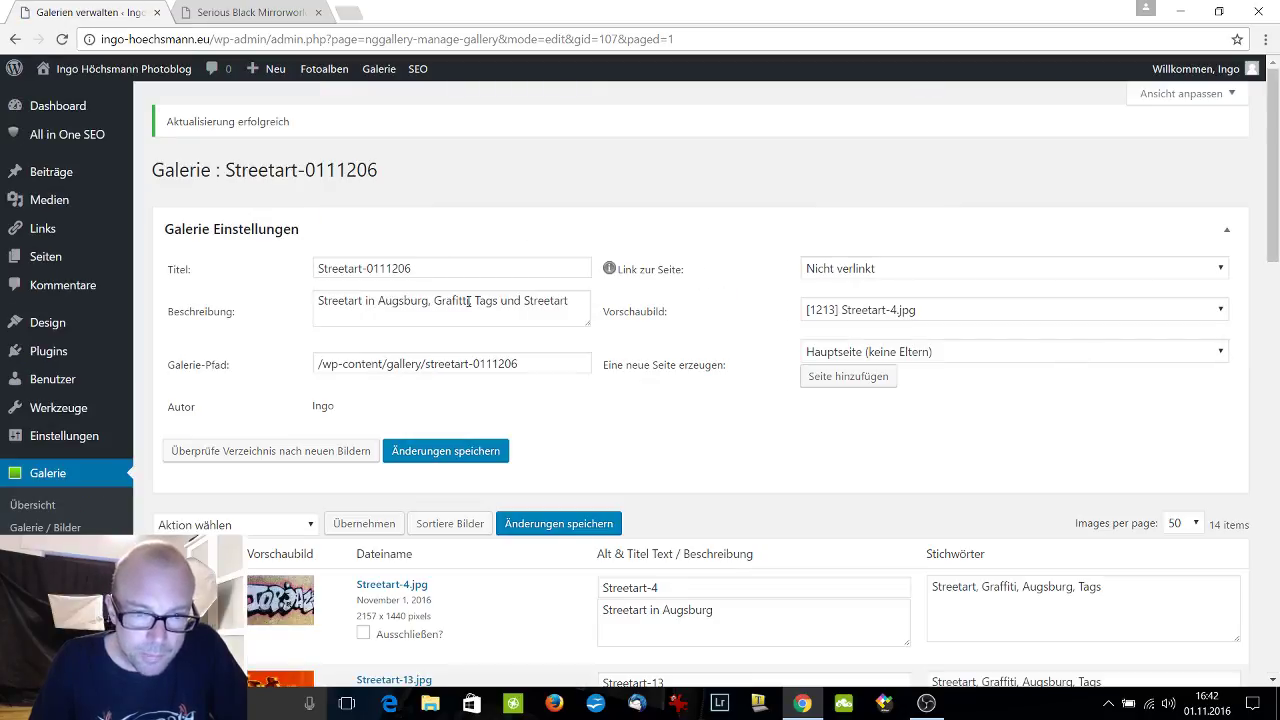
Correct the spelling in the gallery description to "Streetart in Augsburg, Graffiti, Tags und Streetart" and save the gallery.
{"action": "left_click_drag", "start_coordinate": [453, 300], "coordinate": [476, 302]}
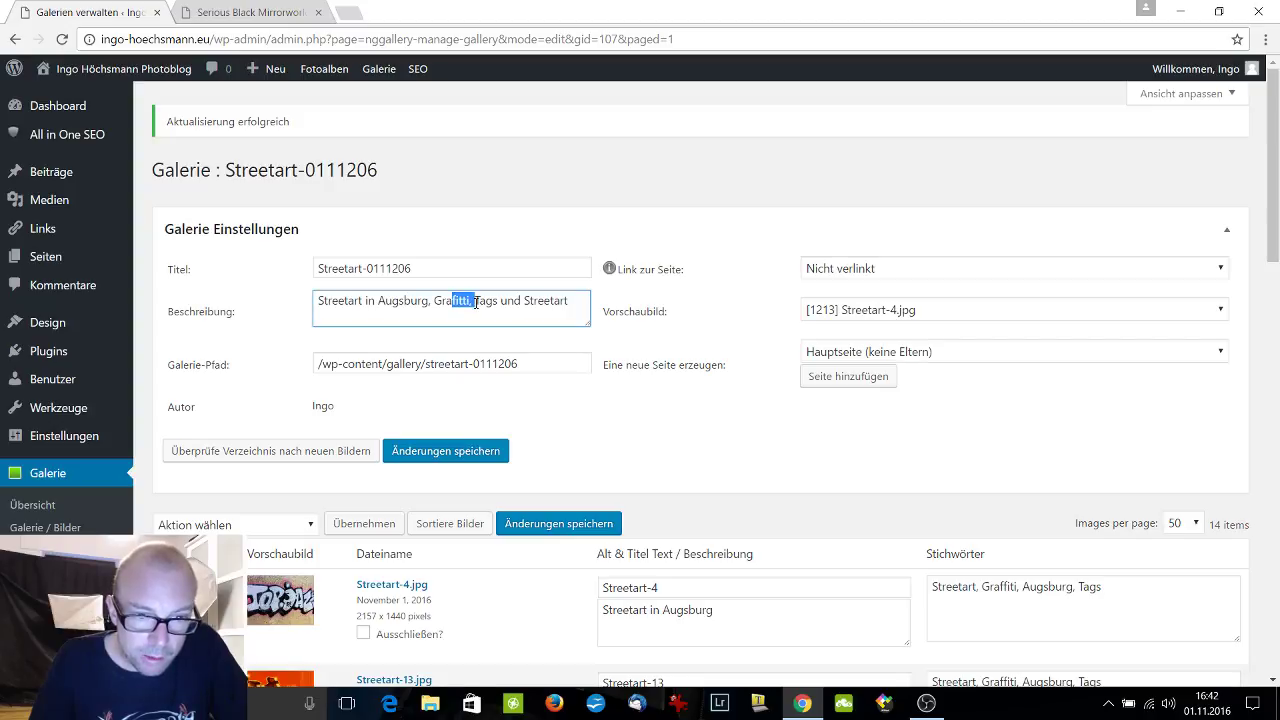
{"action": "left_click", "coordinate": [476, 302]}
{"action": "key", "text": "BackSpace"}
{"action": "key", "text": "BackSpace"}
{"action": "key", "text": "BackSpace"}
{"action": "key", "text": "BackSpace"}
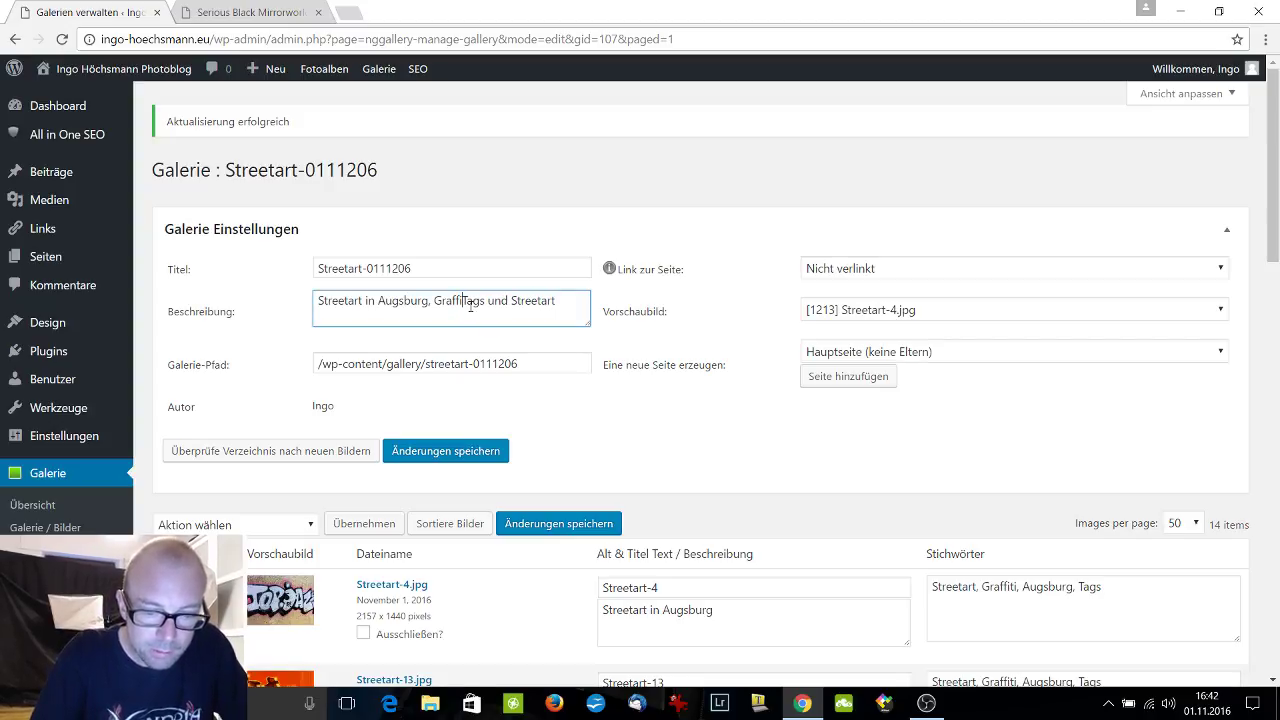
{"action": "type", "text": "ti-"}
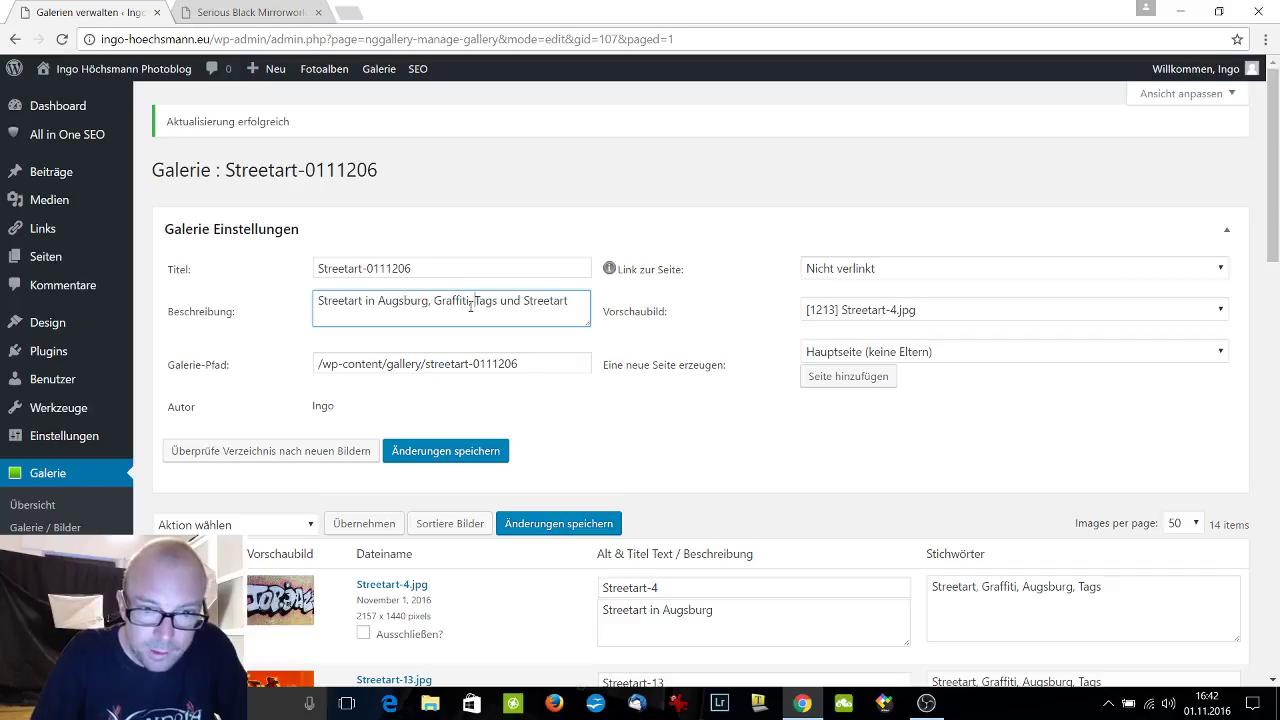
{"action": "key", "text": "BackSpace"}
{"action": "type", "text": ","}
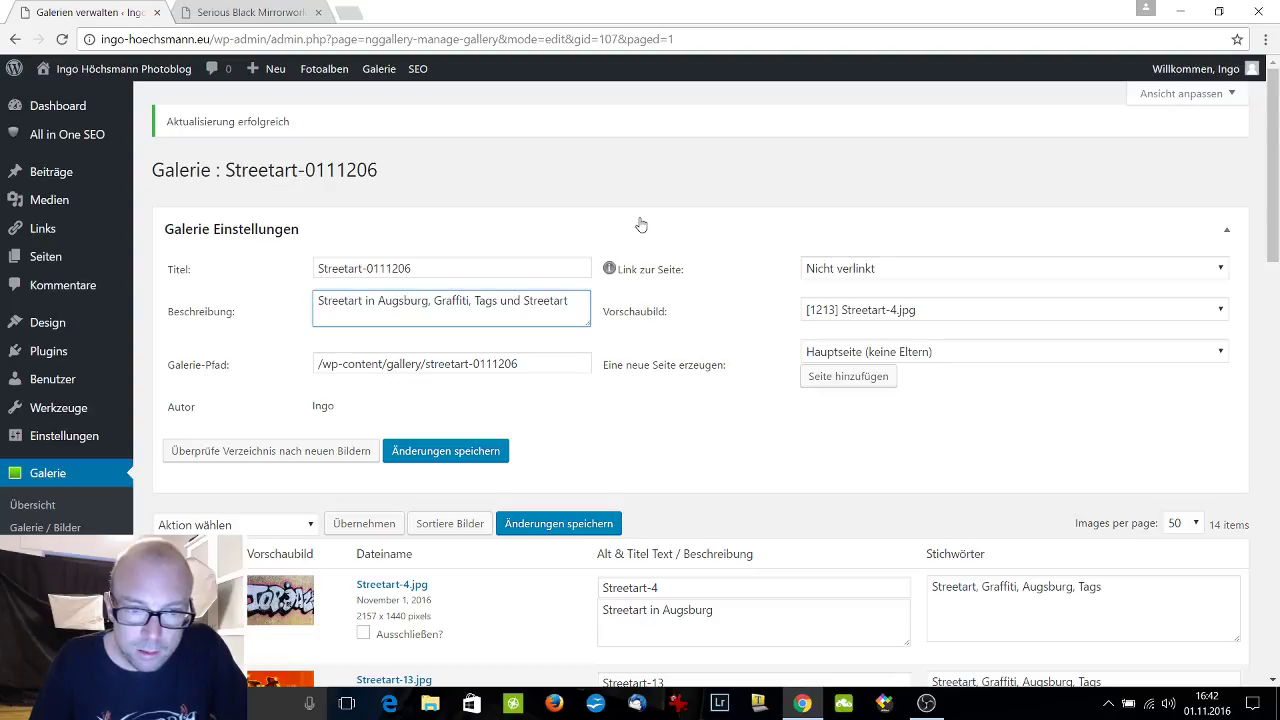
{"action": "left_click", "coordinate": [476, 450]}
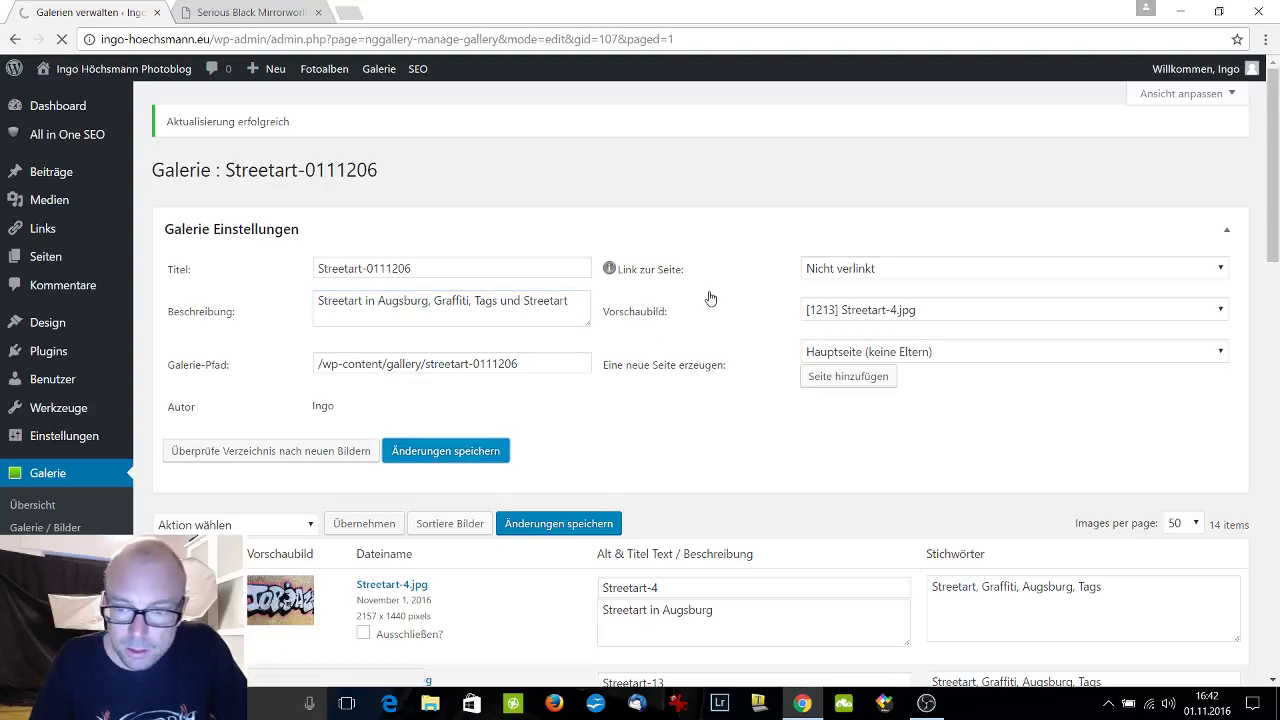
Create a new post with the title "Streetart in Augsburg".
{"action": "scroll", "coordinate": [709, 291], "scroll_direction": "down", "scroll_amount": 15}
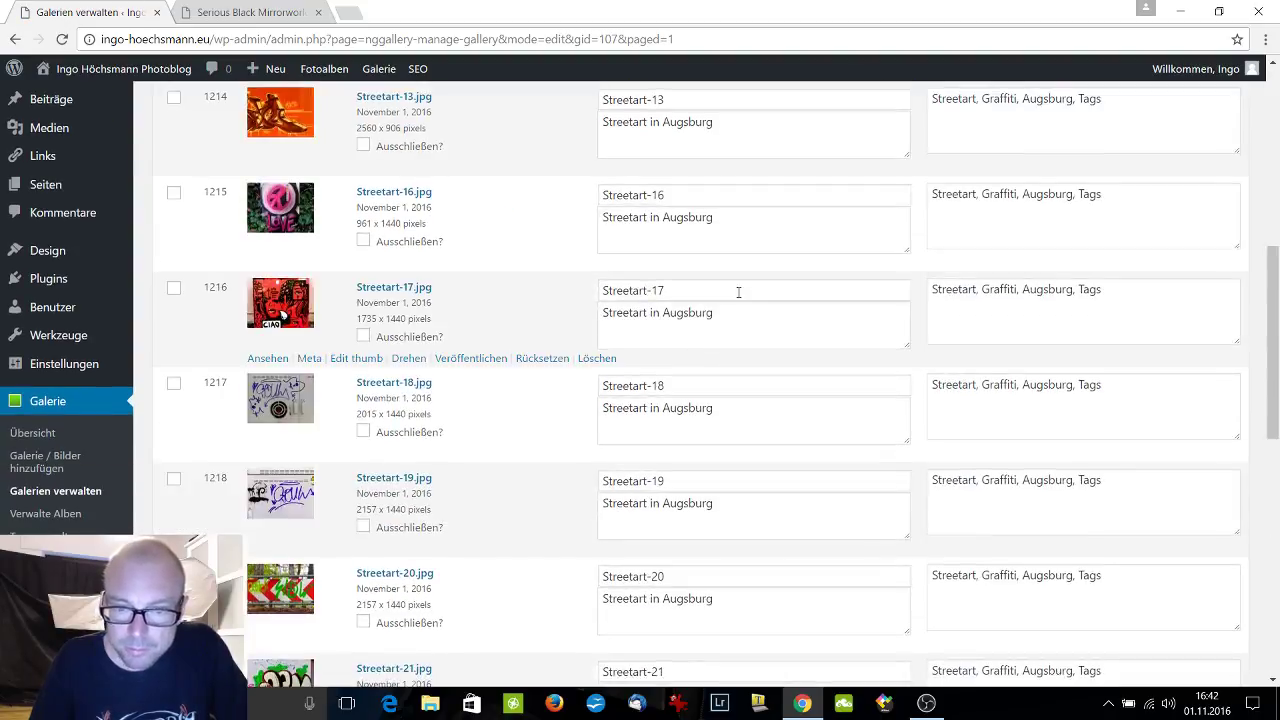
{"action": "scroll", "coordinate": [738, 291], "scroll_direction": "down", "scroll_amount": 3}
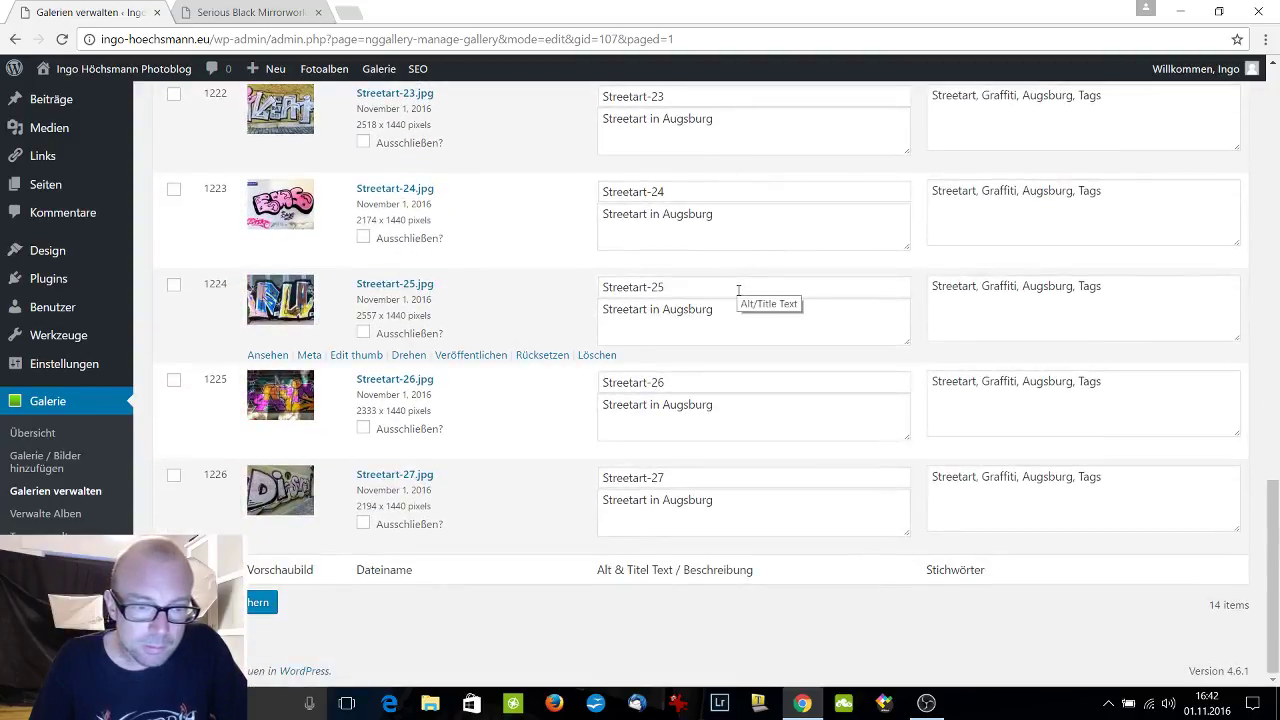
{"action": "scroll", "coordinate": [738, 291], "scroll_direction": "up", "scroll_amount": 15}
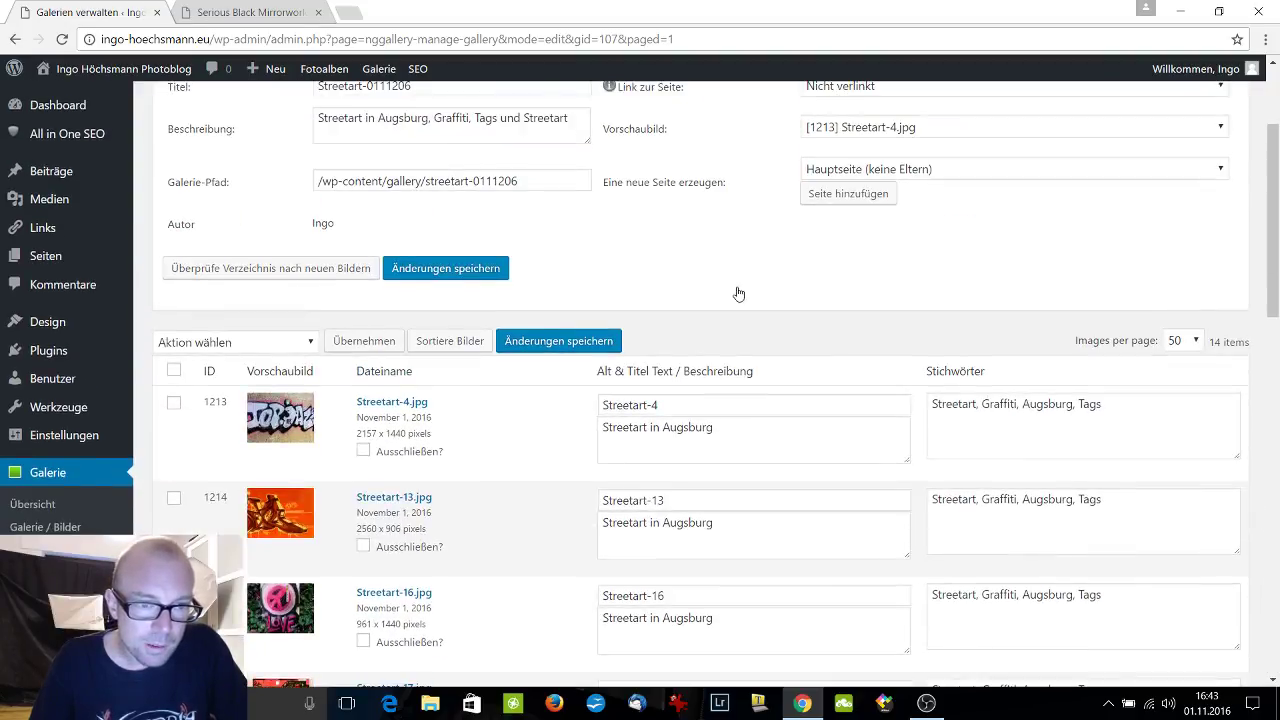
{"action": "scroll", "coordinate": [738, 294], "scroll_direction": "up", "scroll_amount": 2}
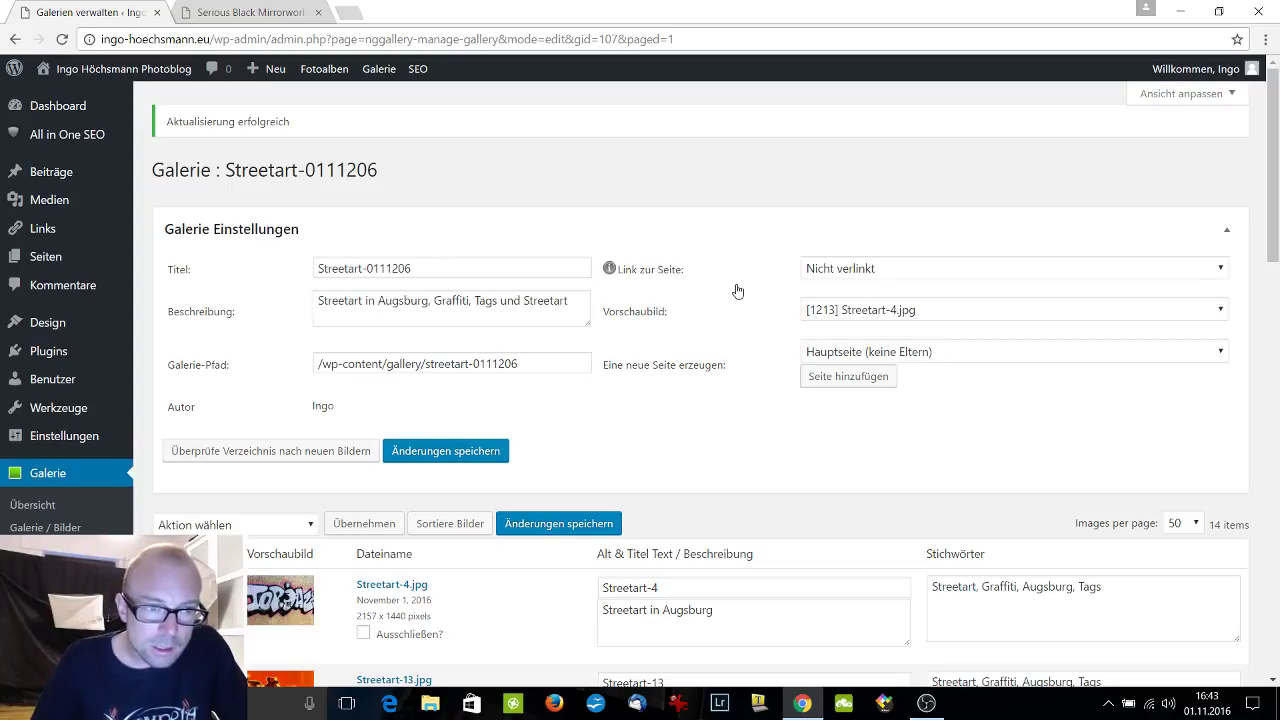
{"action": "mouse_move", "coordinate": [58, 176]}
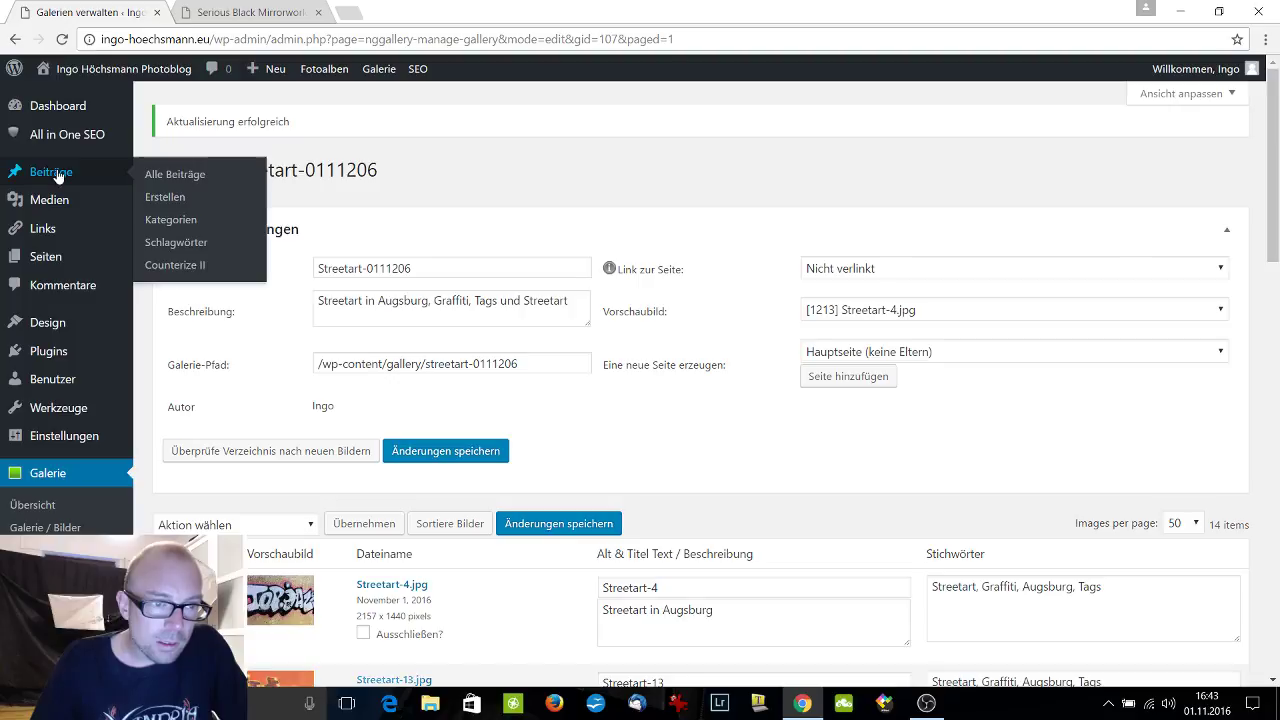
{"action": "left_click", "coordinate": [165, 199]}
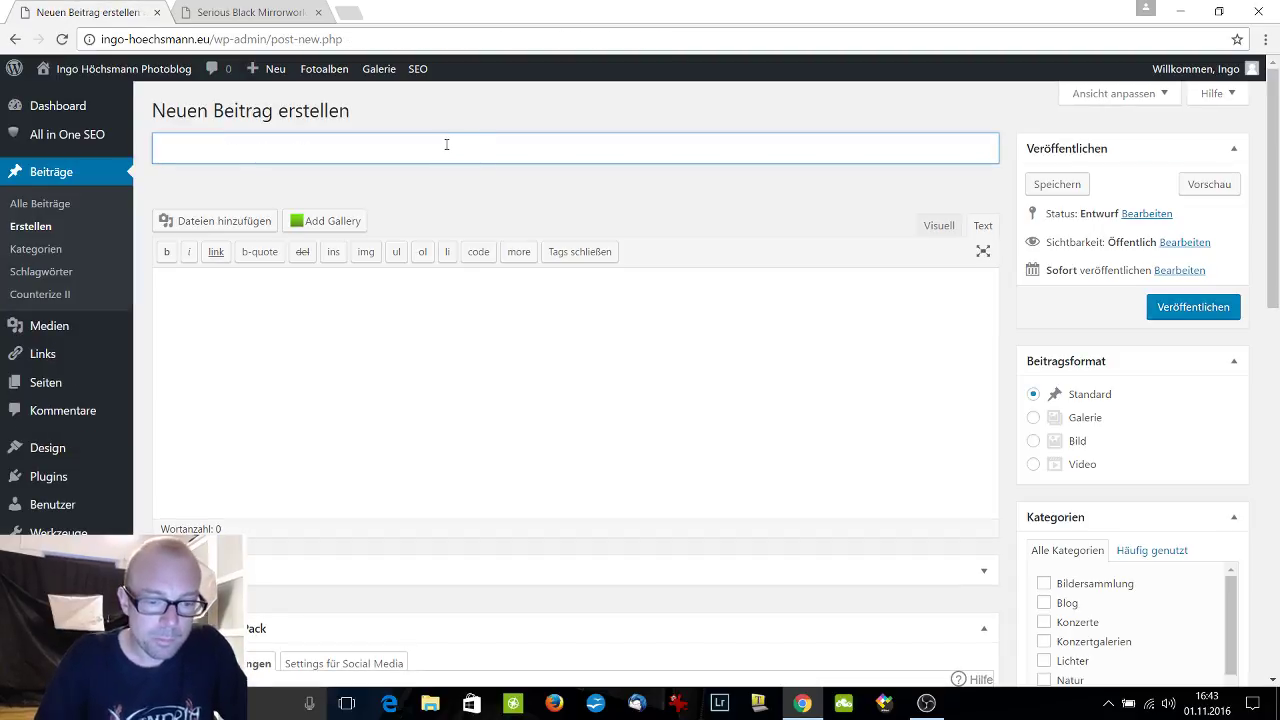
{"action": "type", "text": "Streetart "}
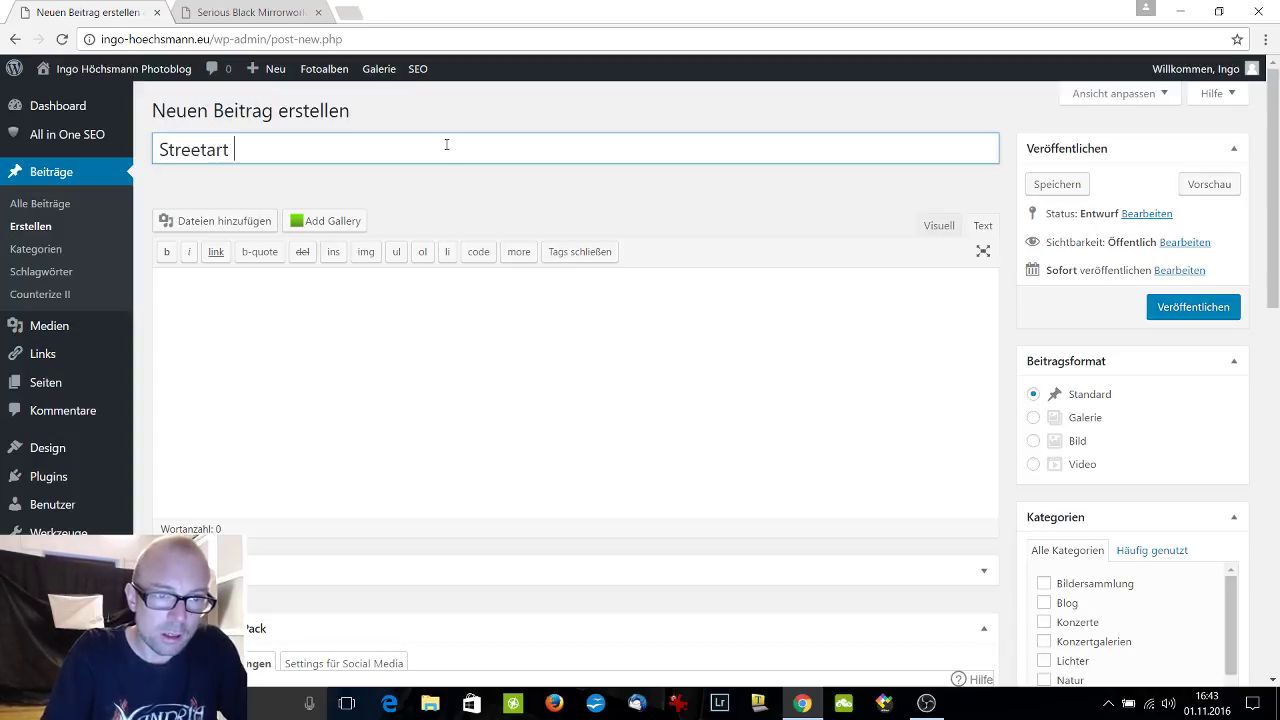
{"action": "type", "text": "in Augsburg"}
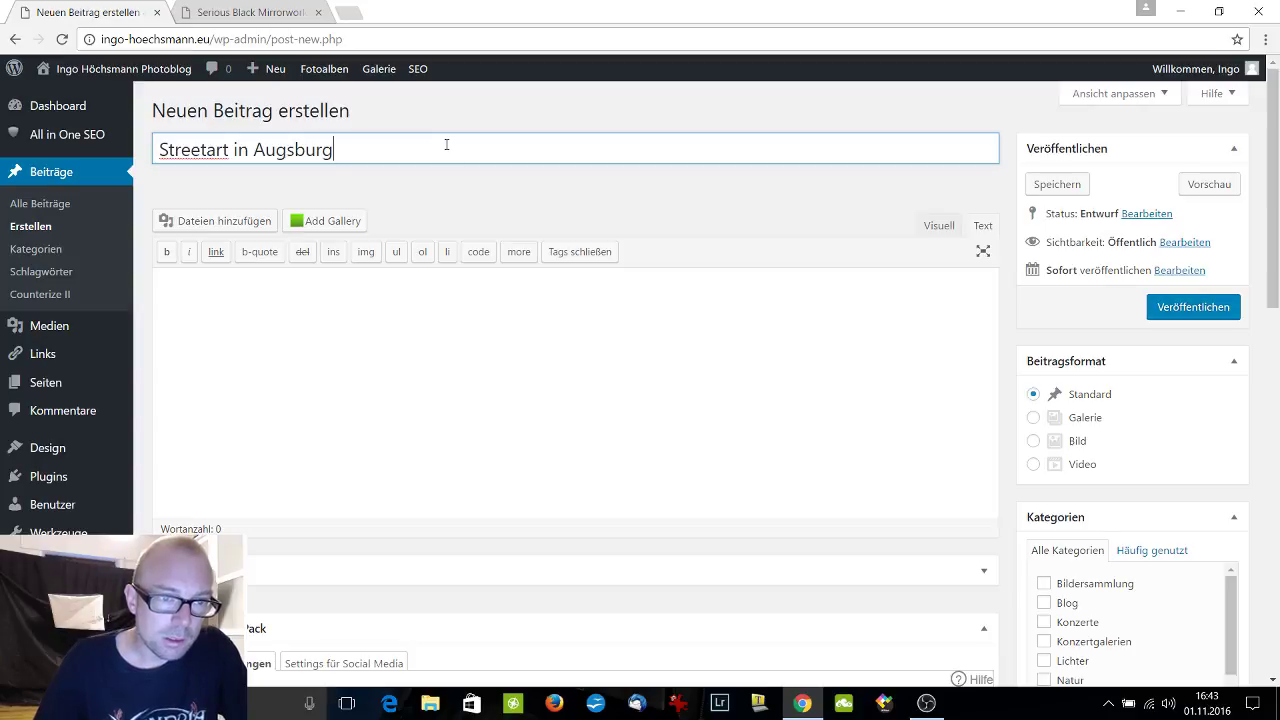
{"action": "left_click", "coordinate": [442, 296]}
Assign the post to the category Städte.
{"action": "scroll", "coordinate": [1123, 451], "scroll_direction": "down", "scroll_amount": 1}
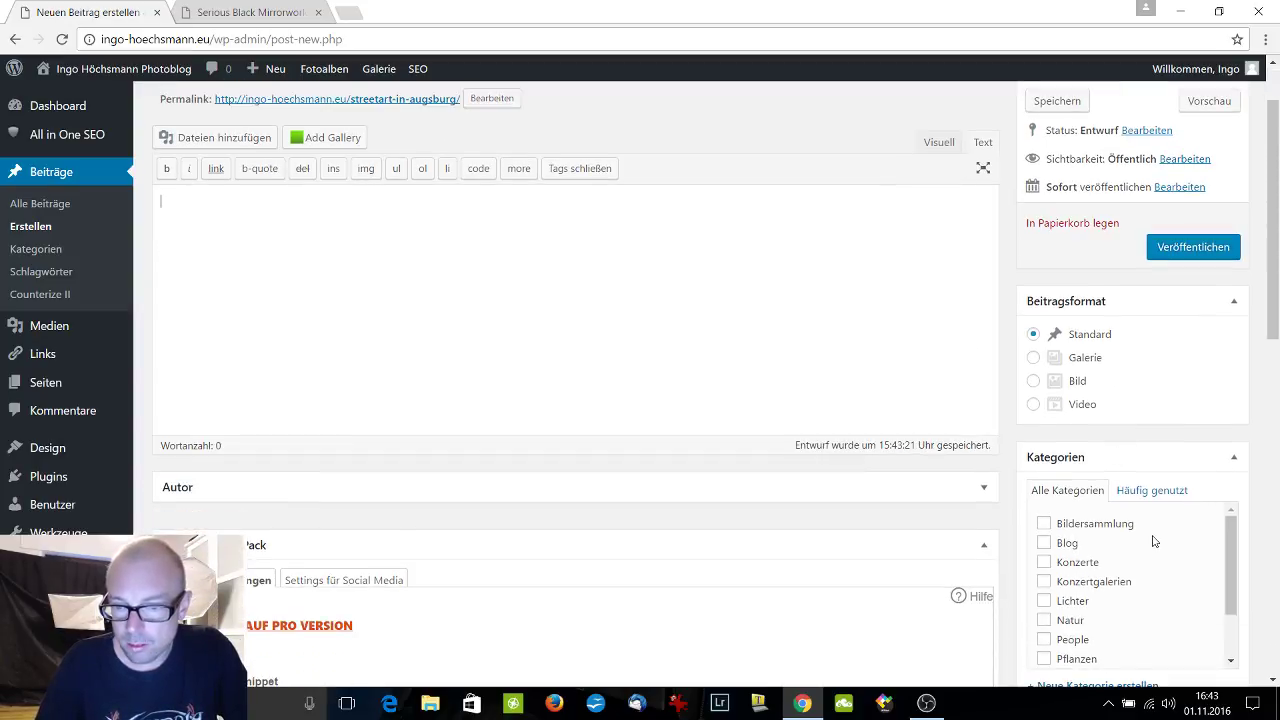
{"action": "scroll", "coordinate": [1153, 541], "scroll_direction": "down", "scroll_amount": 2}
{"action": "left_click", "coordinate": [1043, 610]}
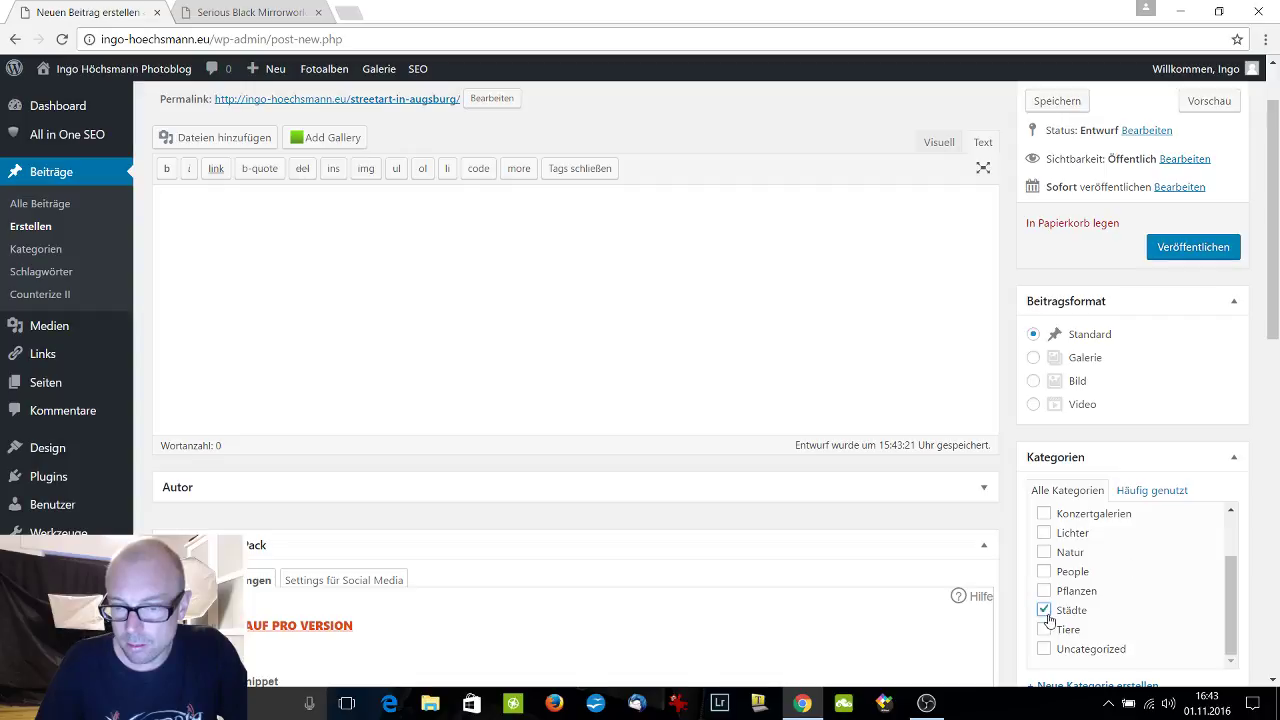
{"action": "scroll", "coordinate": [1146, 558], "scroll_direction": "up", "scroll_amount": 1}
{"action": "scroll", "coordinate": [1147, 558], "scroll_direction": "up", "scroll_amount": 1}
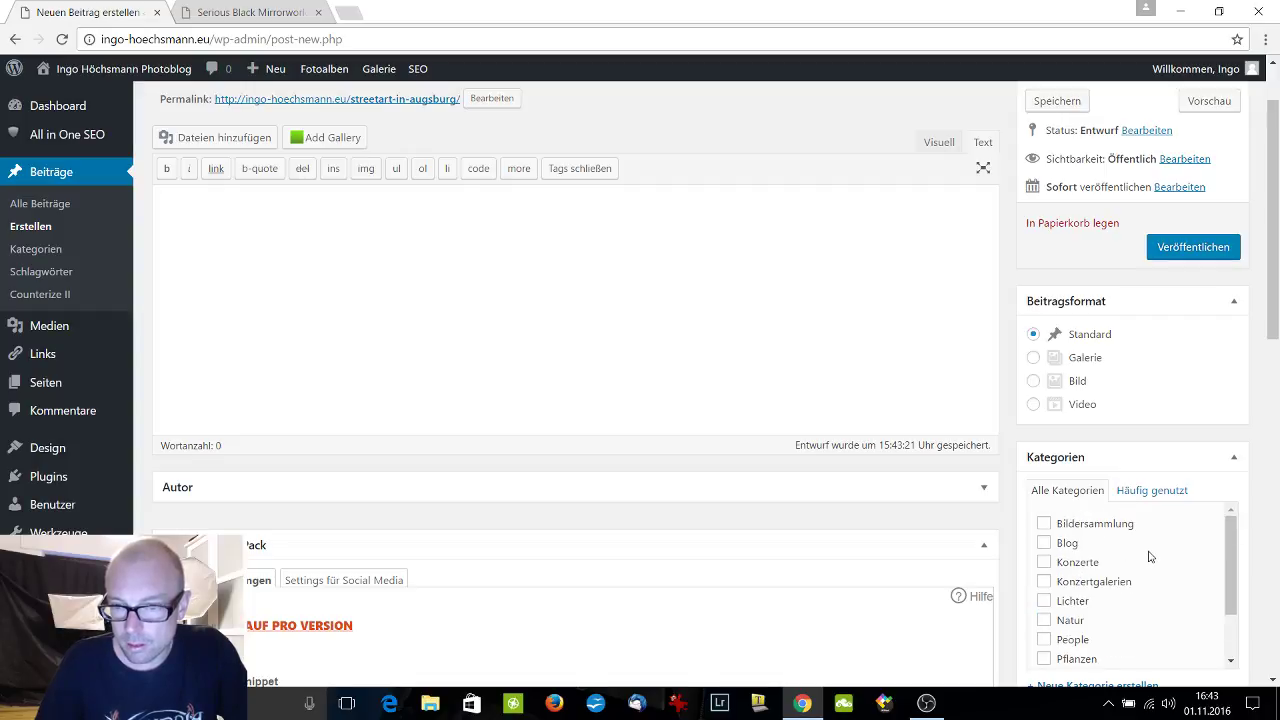
{"action": "scroll", "coordinate": [1165, 424], "scroll_direction": "down", "scroll_amount": 5}
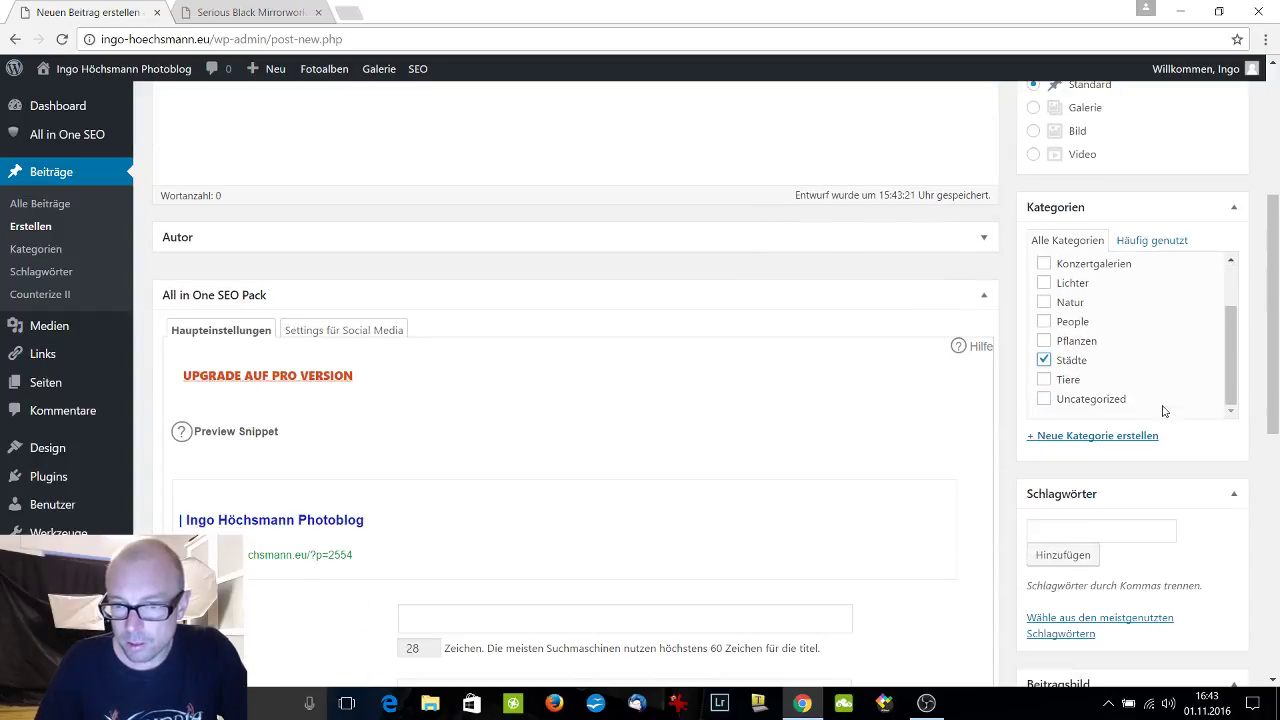
Enter "Streetart, Graffiti, Tags, Vandalismus, Augsburg" as the post's tags.
{"action": "scroll", "coordinate": [1163, 405], "scroll_direction": "down", "scroll_amount": 1}
{"action": "left_click", "coordinate": [1117, 449]}
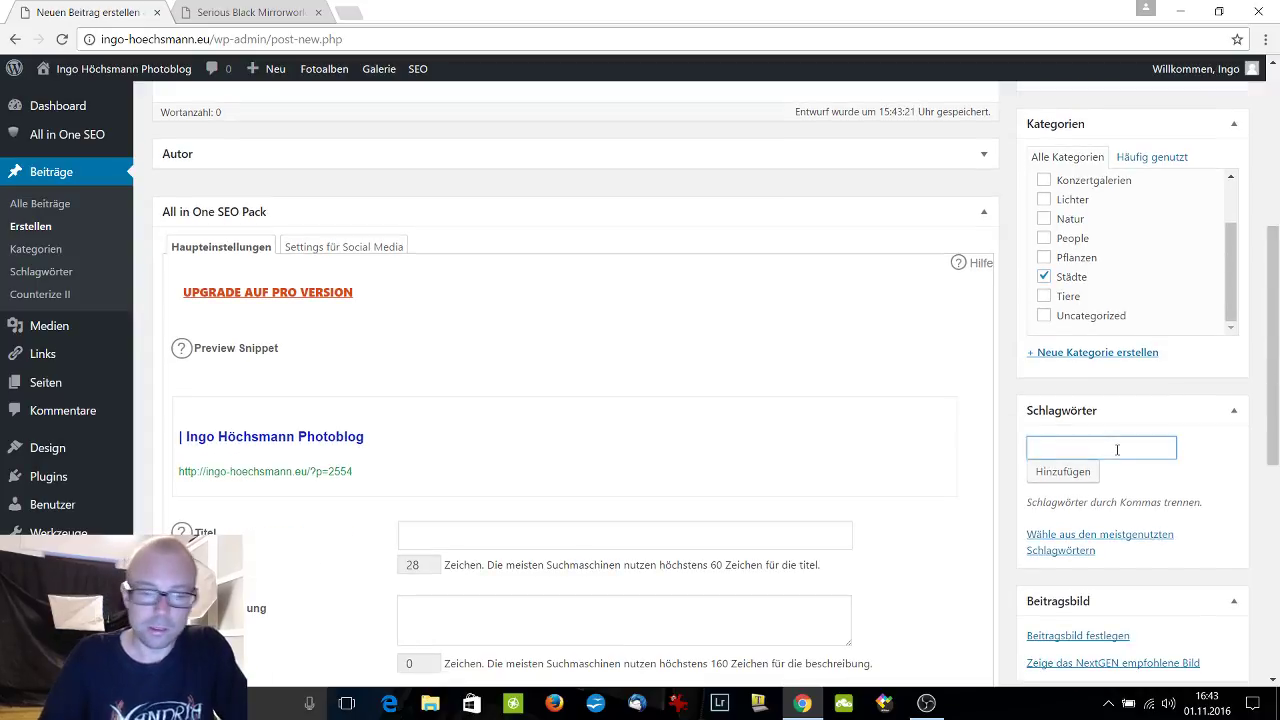
{"action": "type", "text": "Streetart"}
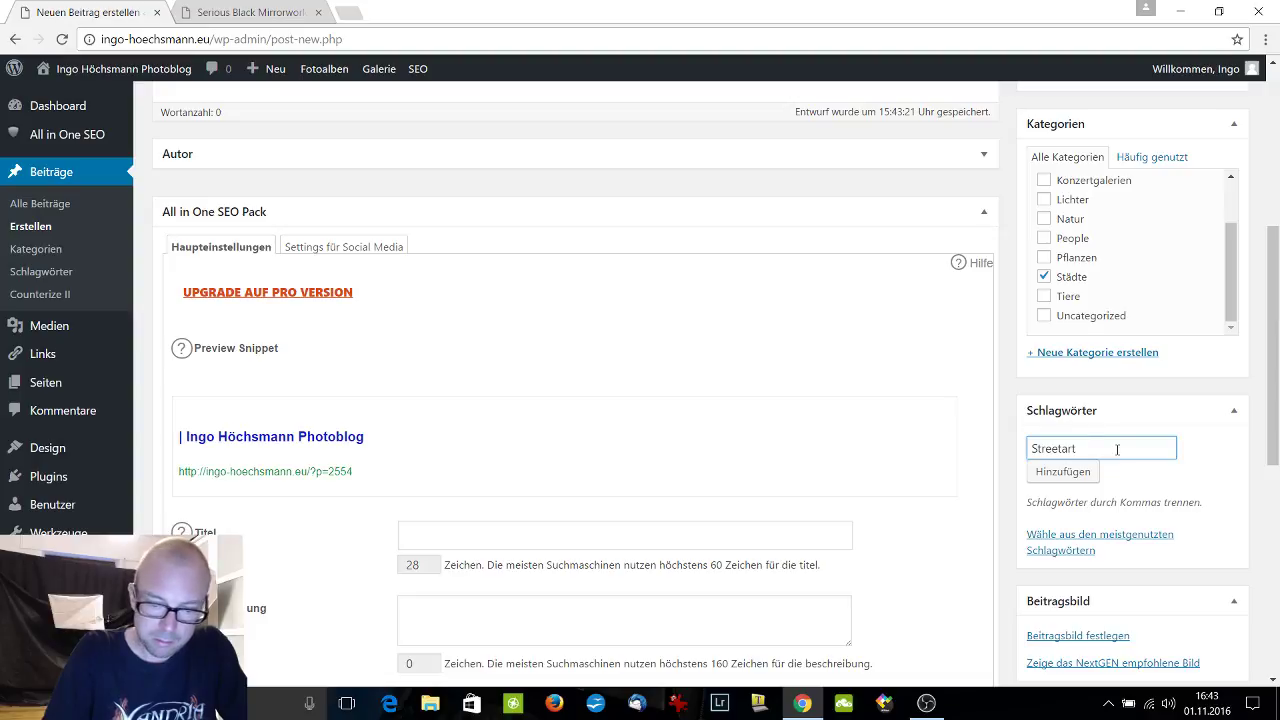
{"action": "type", "text": ", Graf"}
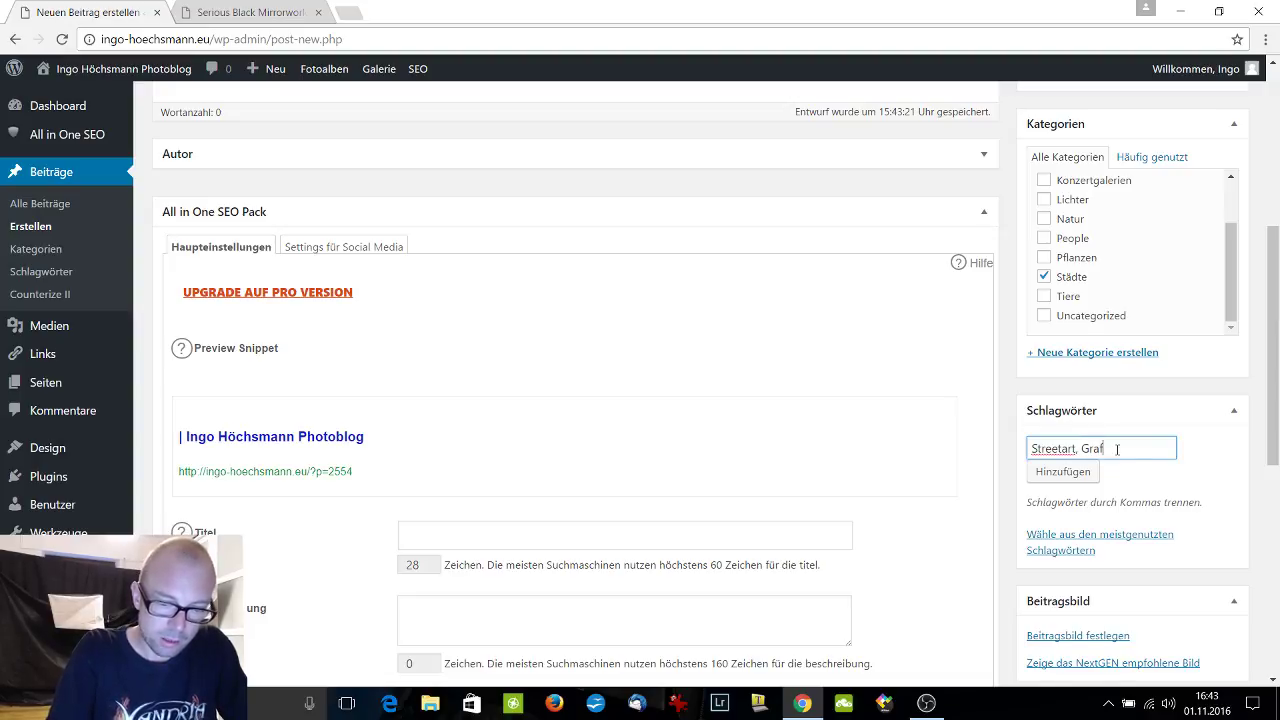
{"action": "type", "text": "fiti"}
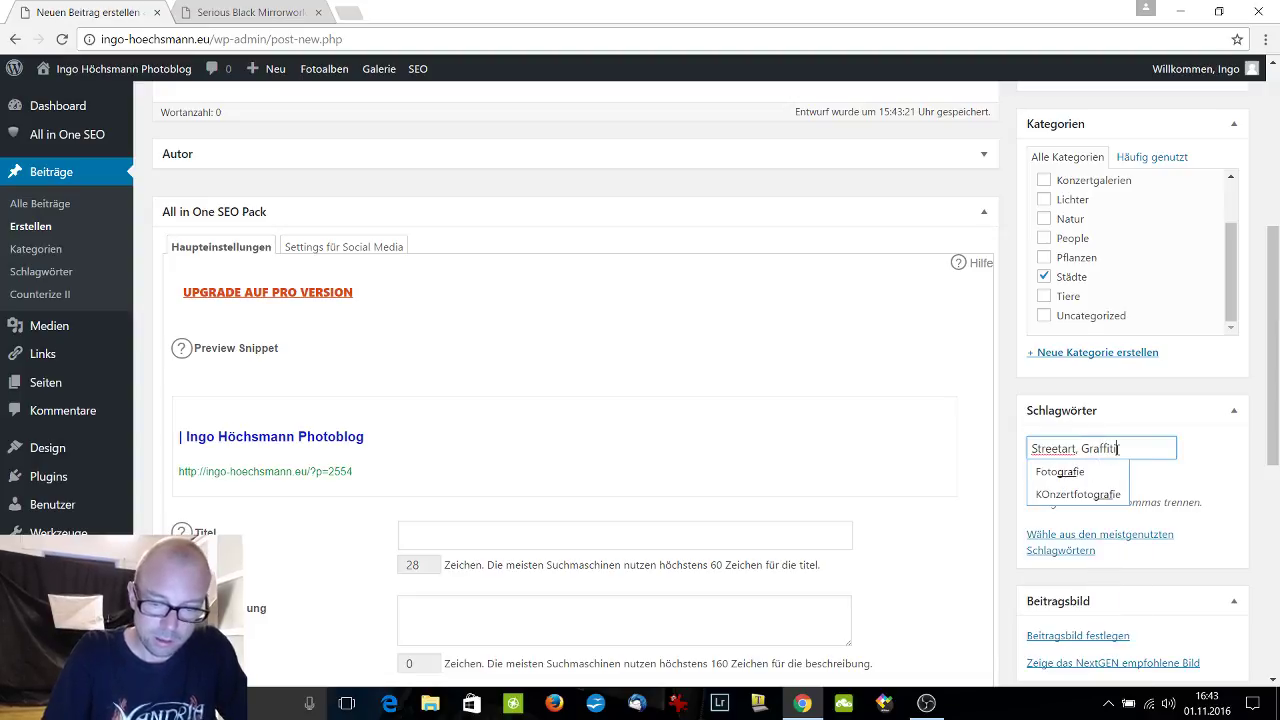
{"action": "type", "text": ", Ta"}
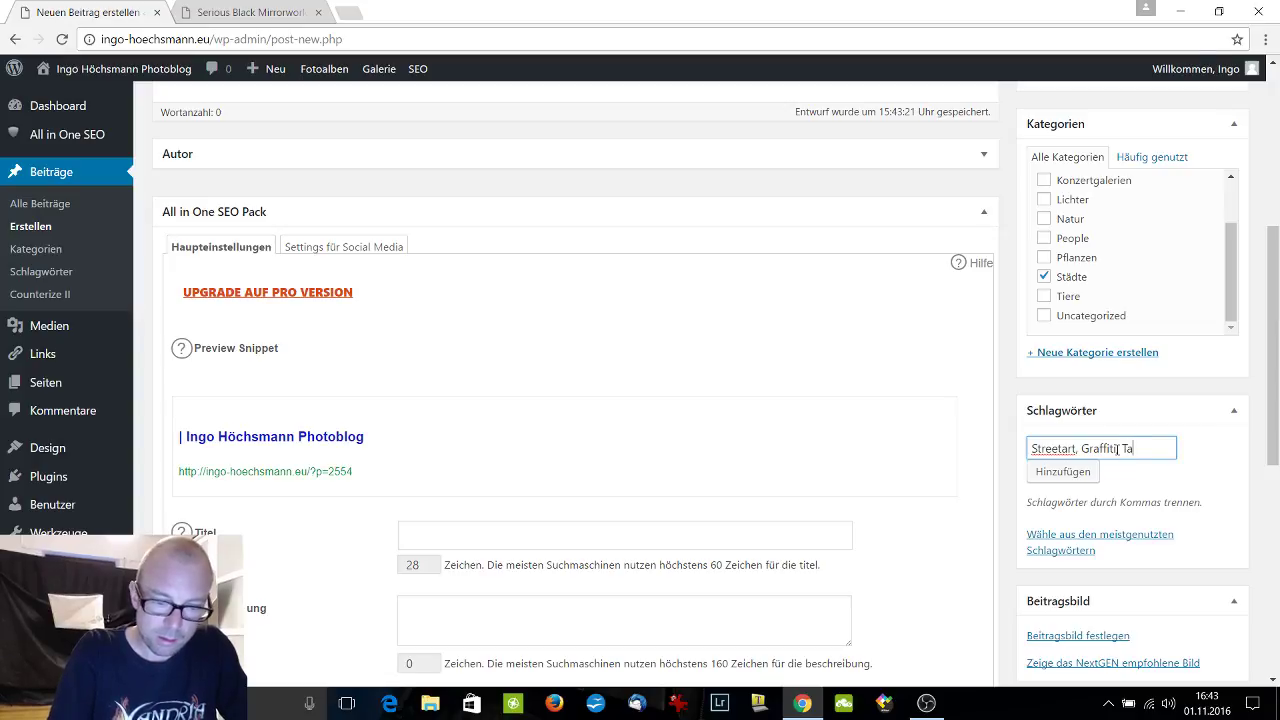
{"action": "type", "text": "gs"}
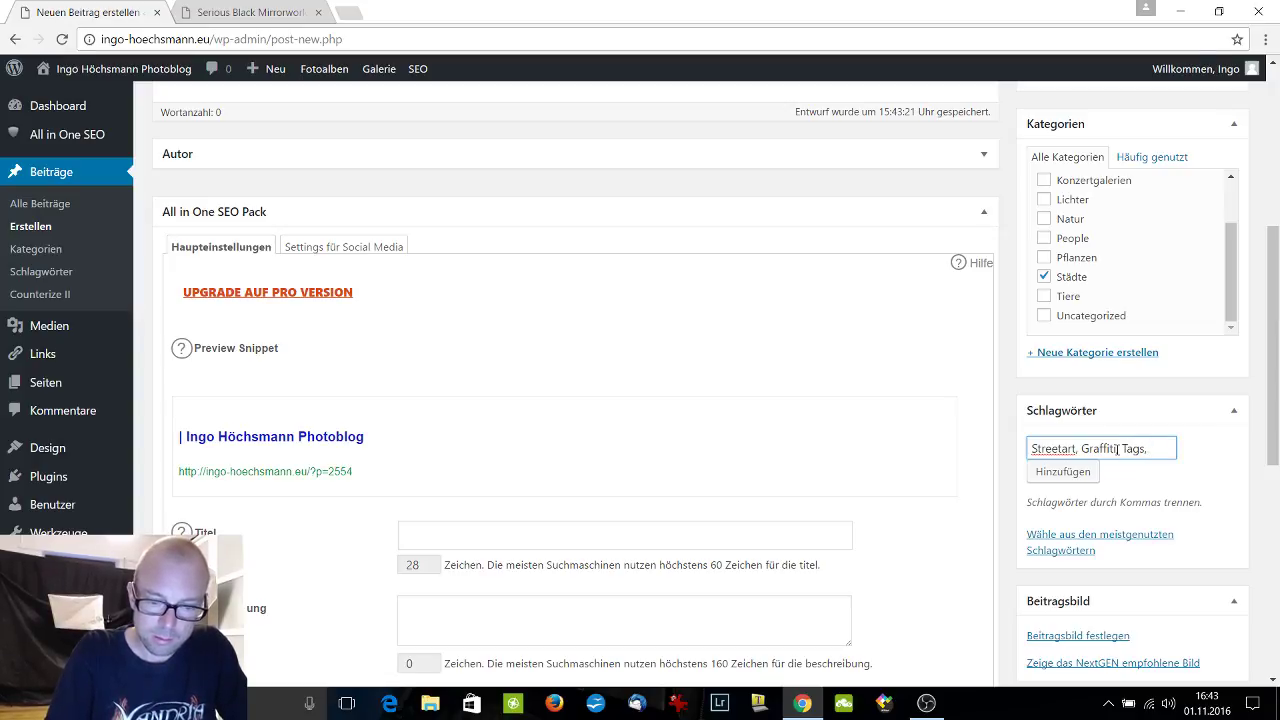
{"action": "type", "text": ", Vandalis"}
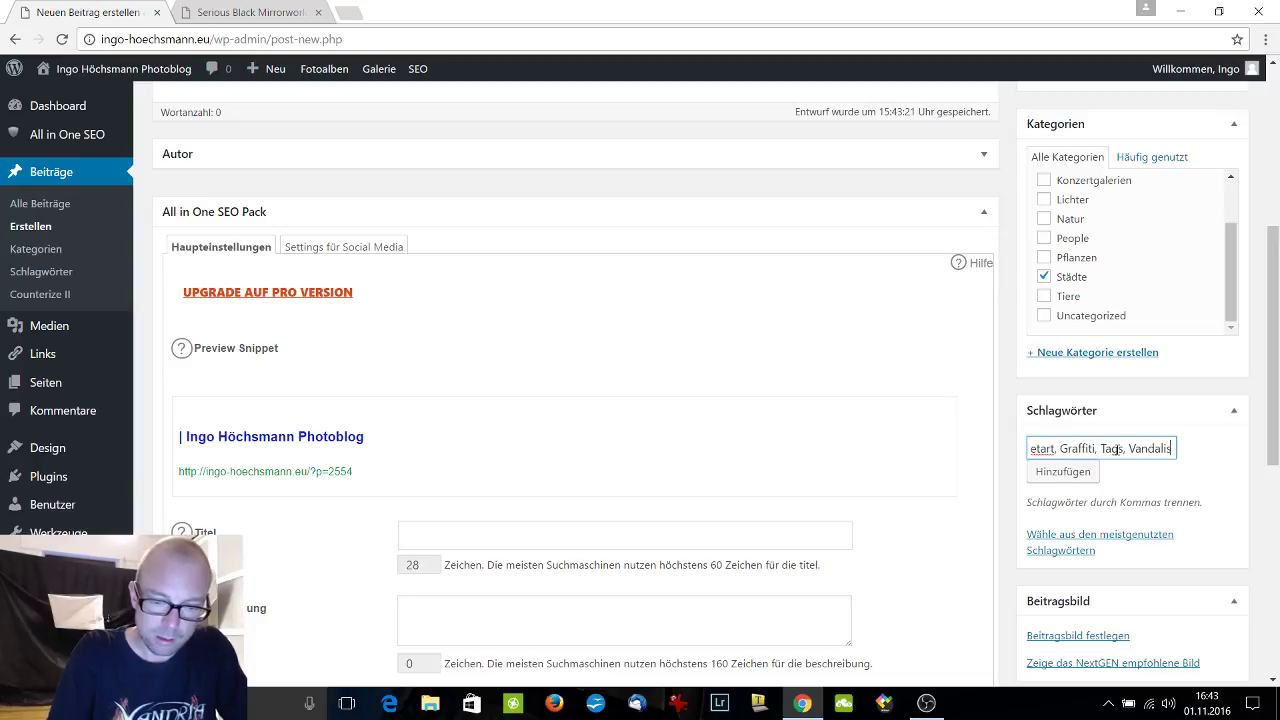
{"action": "type", "text": "mus"}
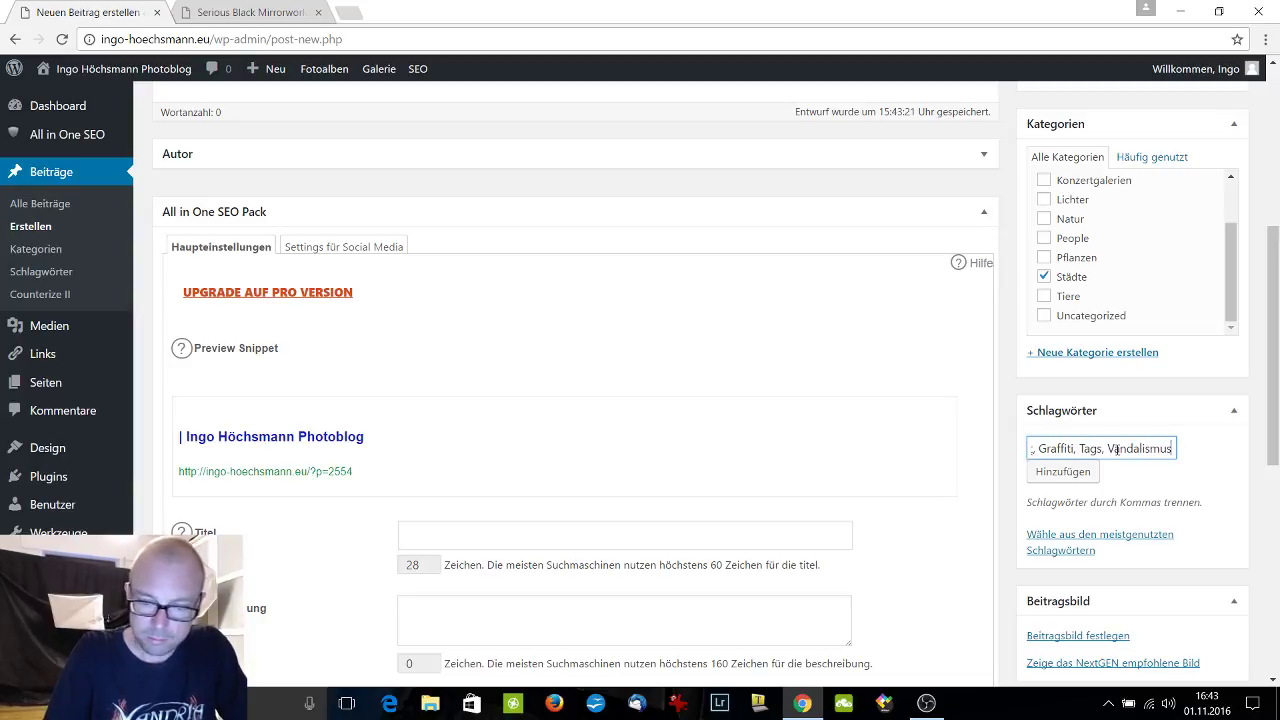
{"action": "type", "text": ", A"}
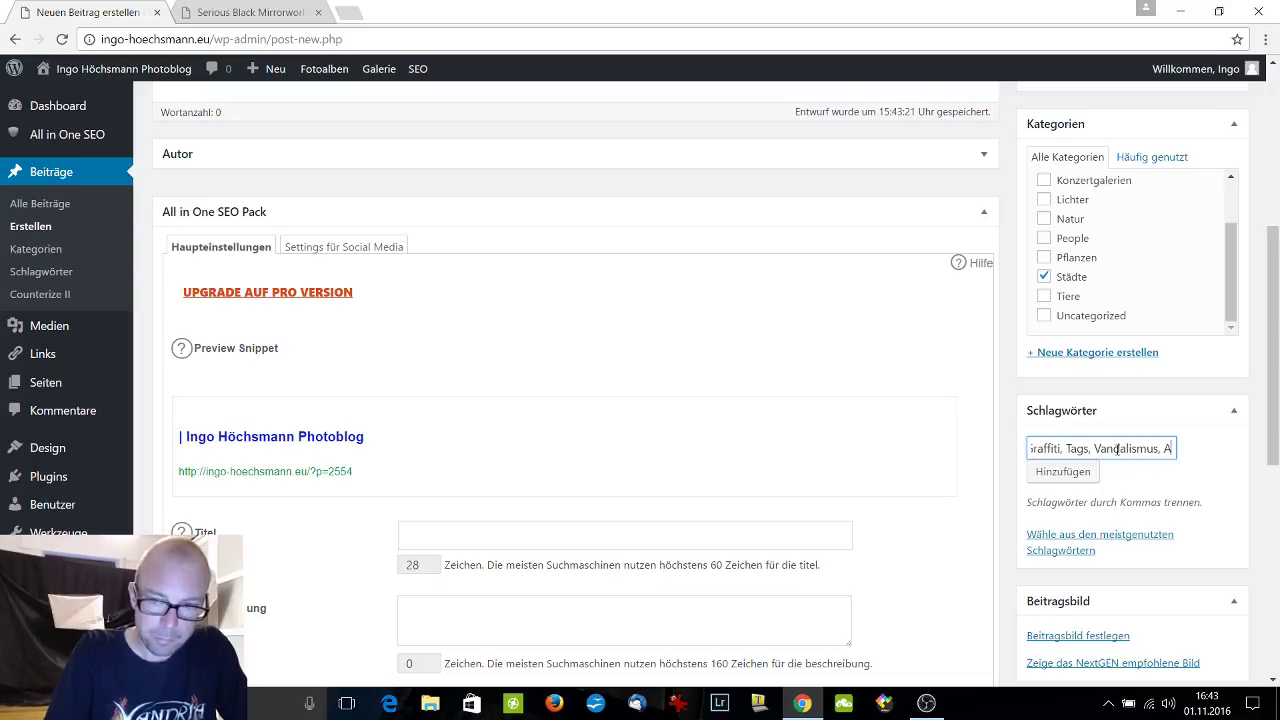
{"action": "type", "text": "ugsburg"}
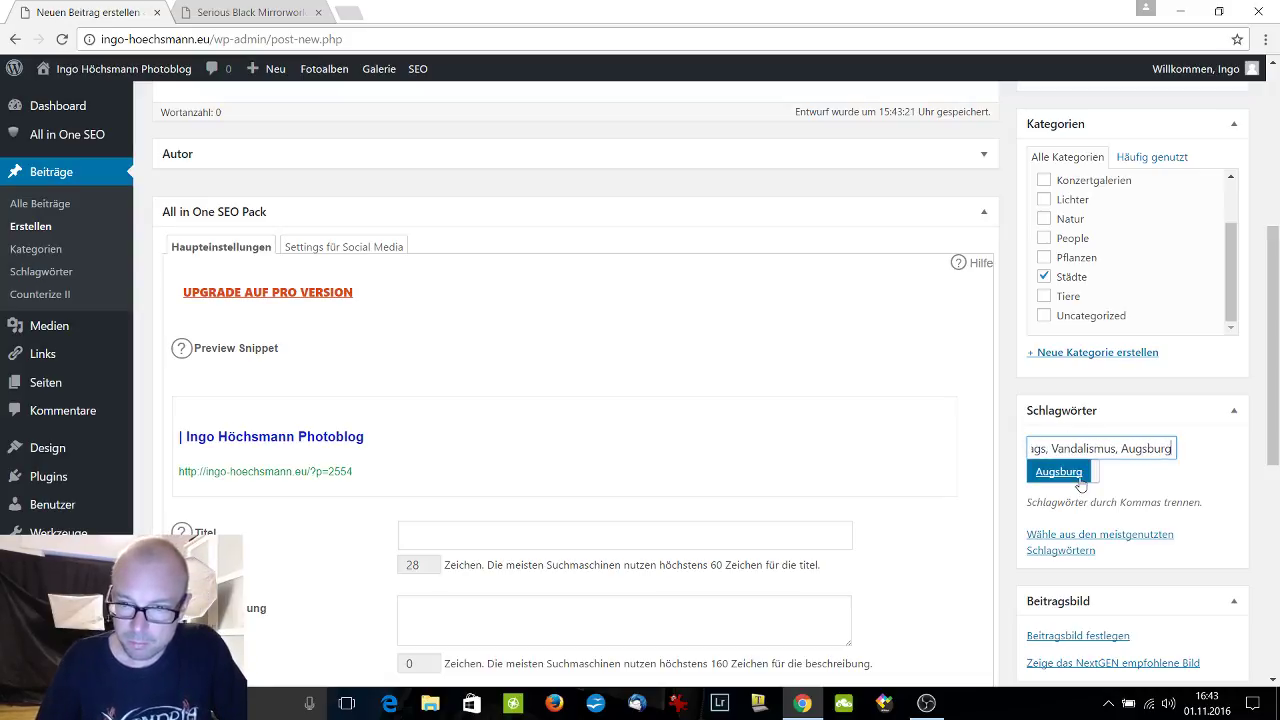
{"action": "type", "text": ","}
Start adding a NextGEN gallery to the post and choose the NextGEN Pro Thumbnail Grid layout.
{"action": "scroll", "coordinate": [901, 399], "scroll_direction": "down", "scroll_amount": 5}
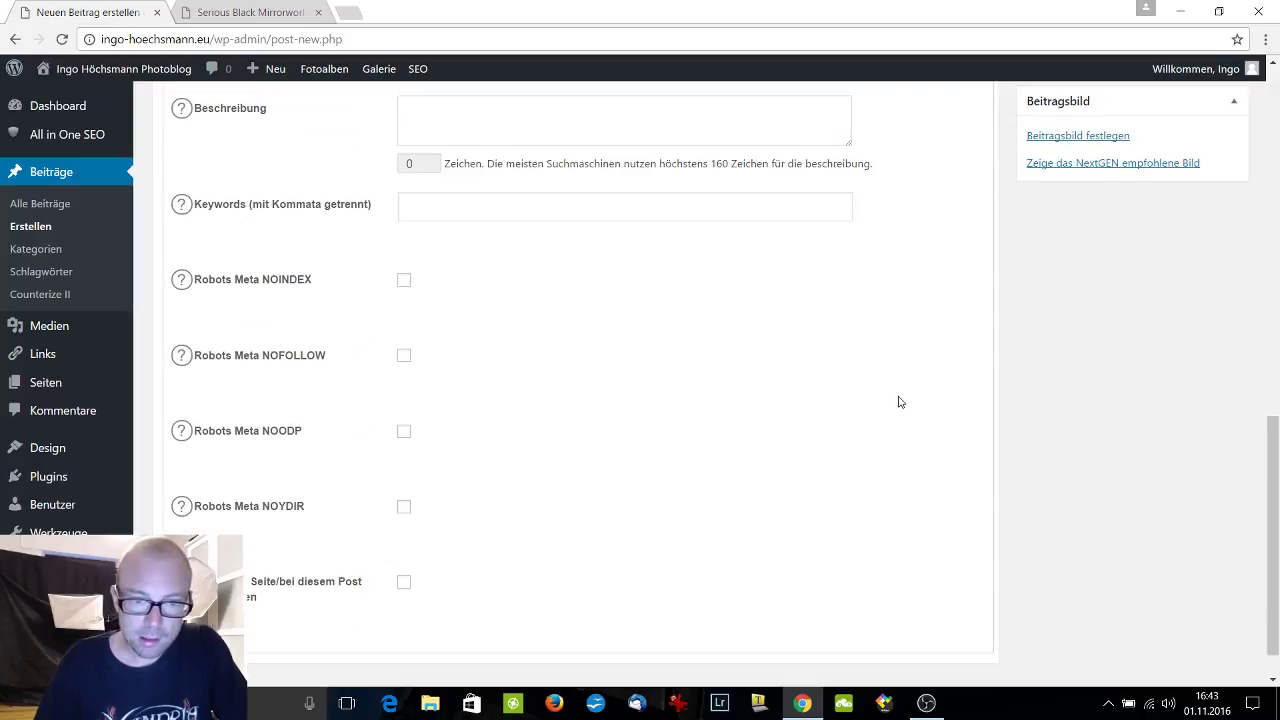
{"action": "scroll", "coordinate": [900, 395], "scroll_direction": "up", "scroll_amount": 9}
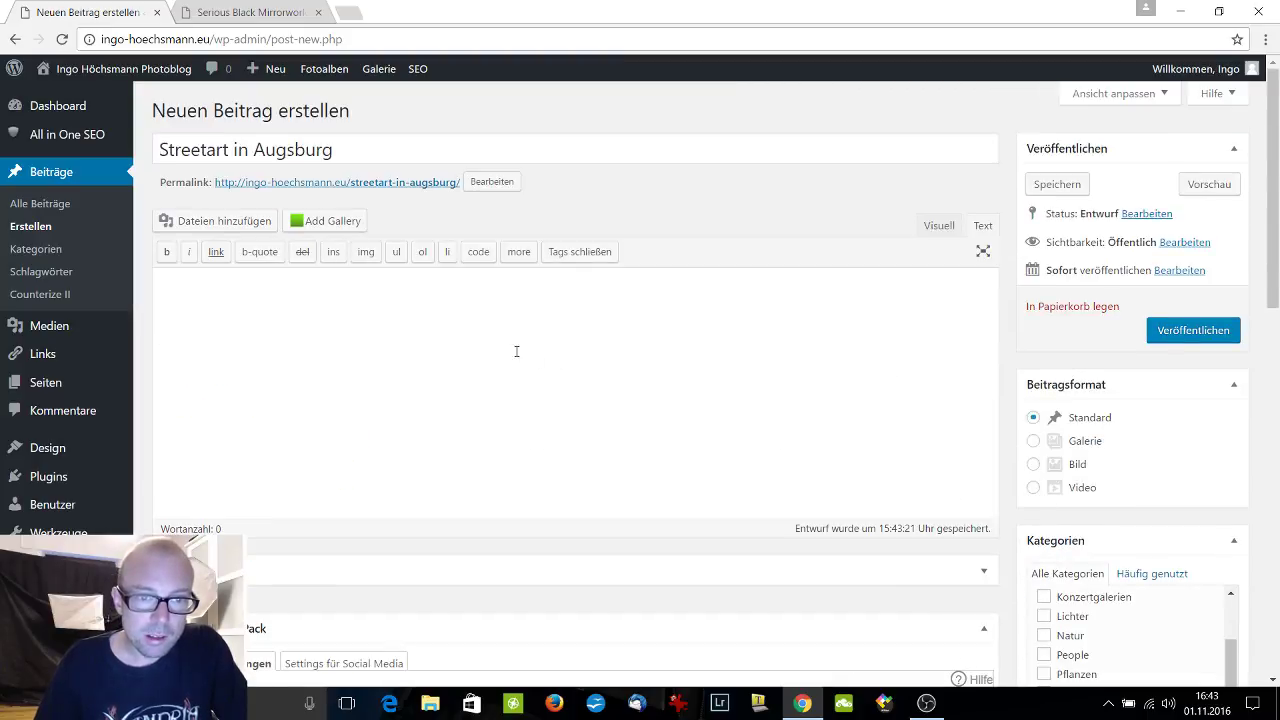
{"action": "left_click", "coordinate": [336, 220]}
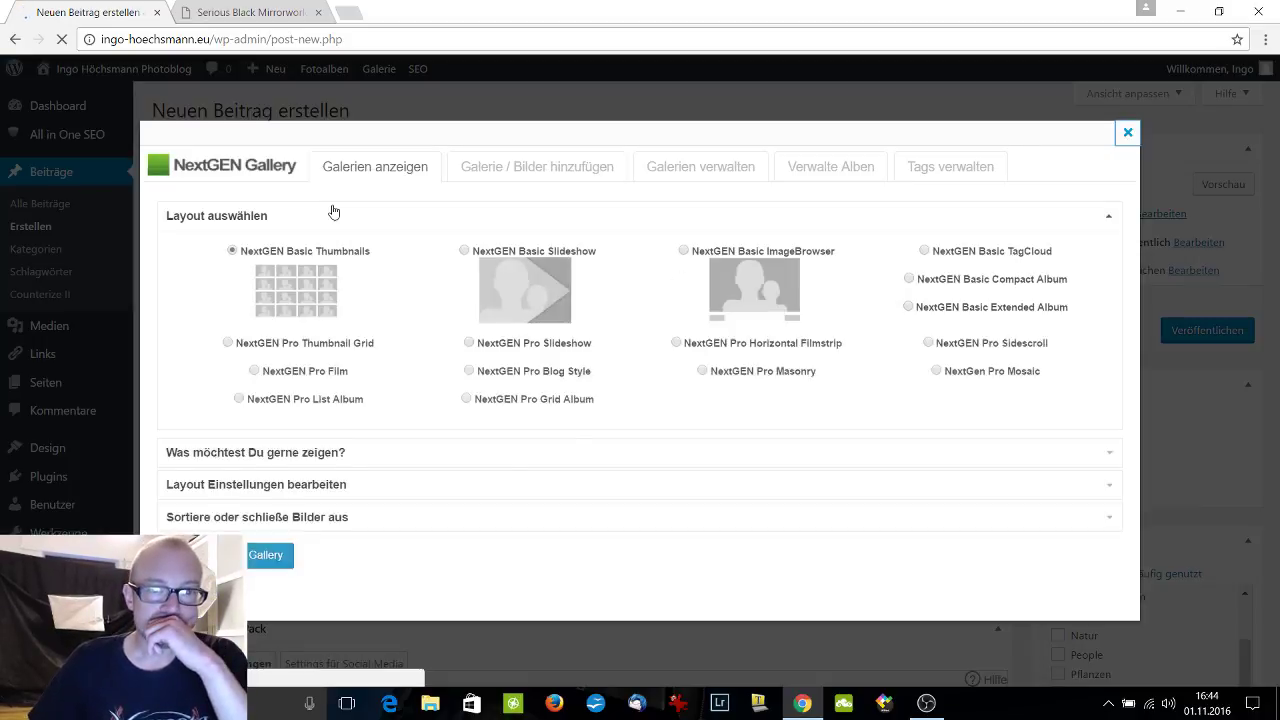
{"action": "scroll", "coordinate": [371, 220], "scroll_direction": "down", "scroll_amount": 3}
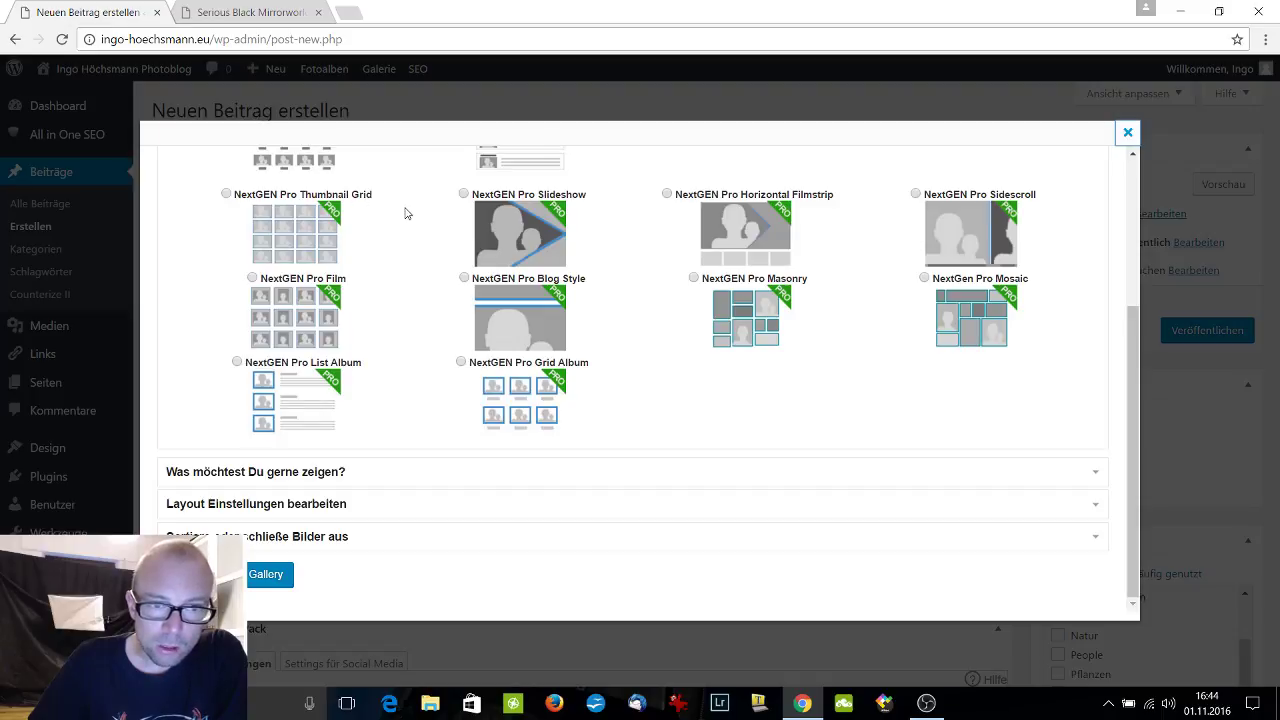
{"action": "scroll", "coordinate": [855, 274], "scroll_direction": "up", "scroll_amount": 3}
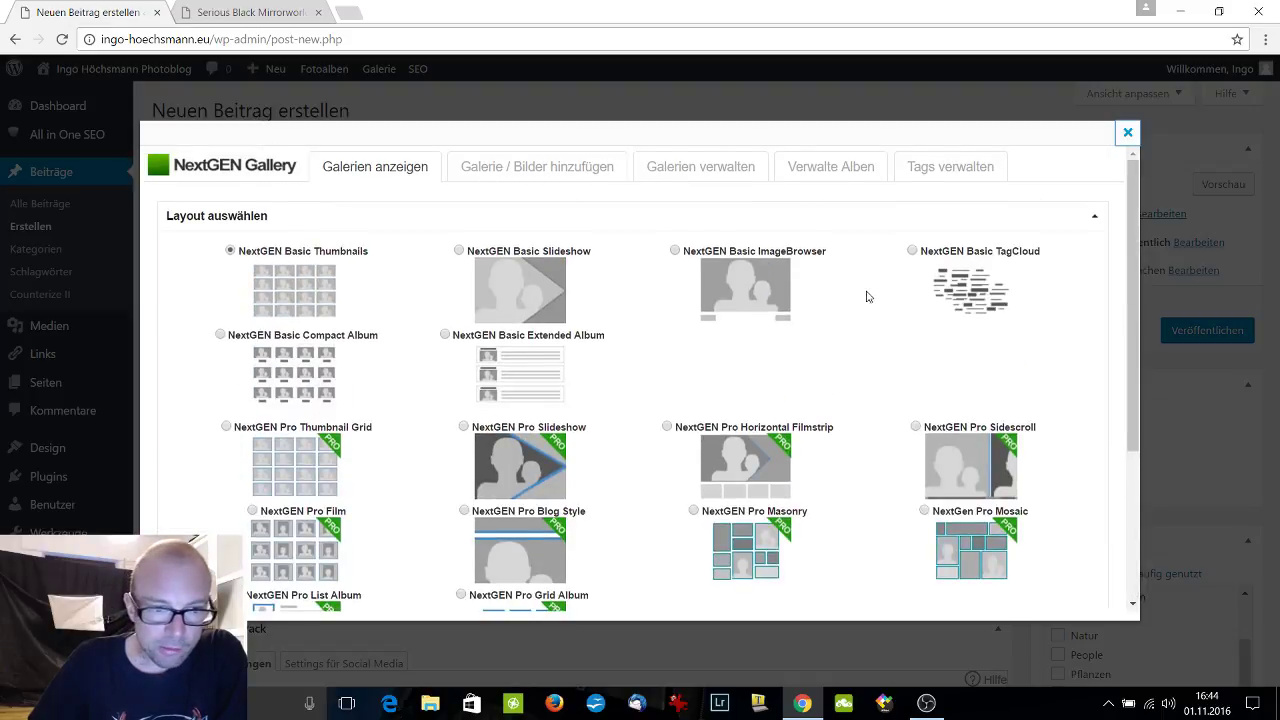
{"action": "scroll", "coordinate": [862, 296], "scroll_direction": "down", "scroll_amount": 3}
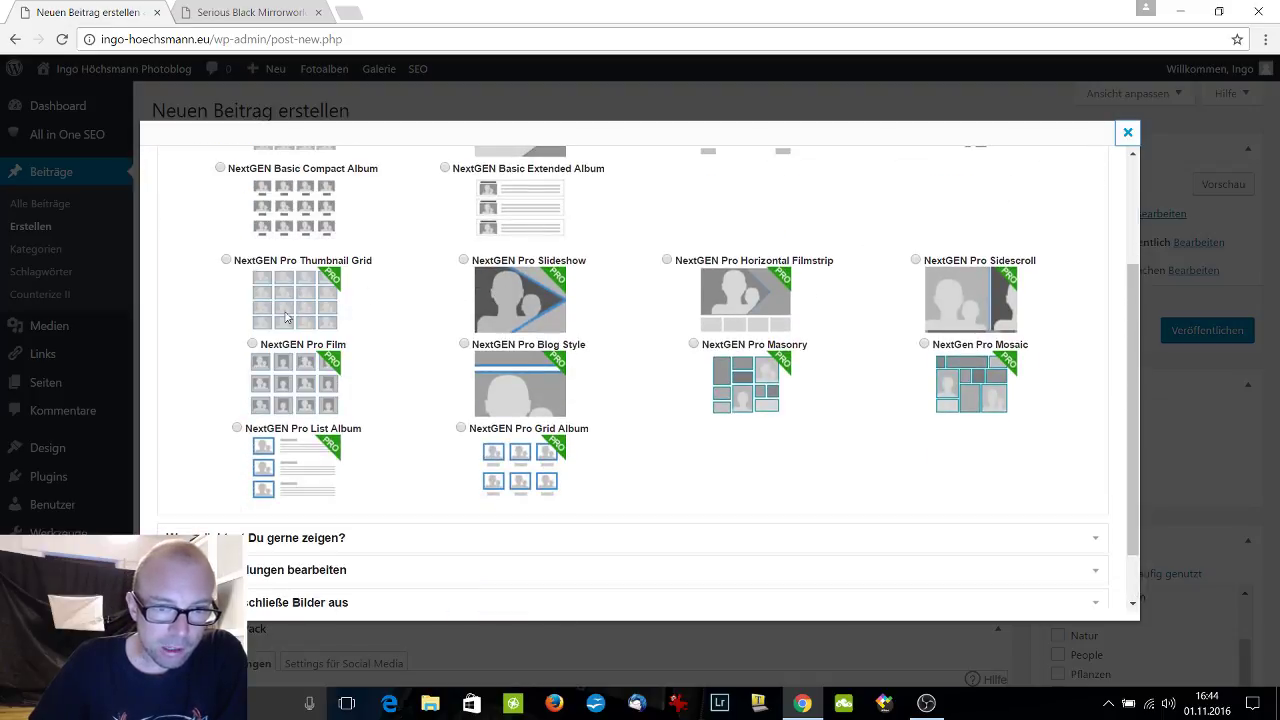
{"action": "left_click", "coordinate": [226, 261]}
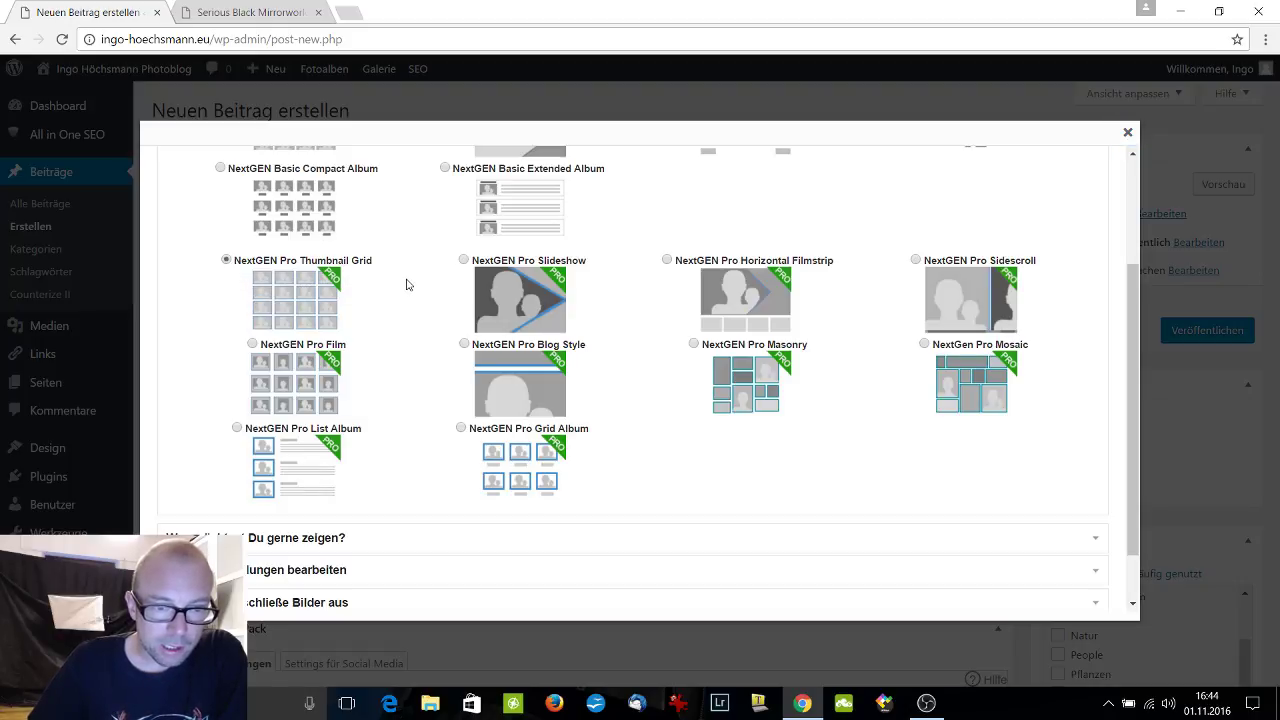
Choose the gallery Streetart-0111206 as the content to display.
{"action": "scroll", "coordinate": [400, 320], "scroll_direction": "down", "scroll_amount": 1}
{"action": "left_click", "coordinate": [371, 466]}
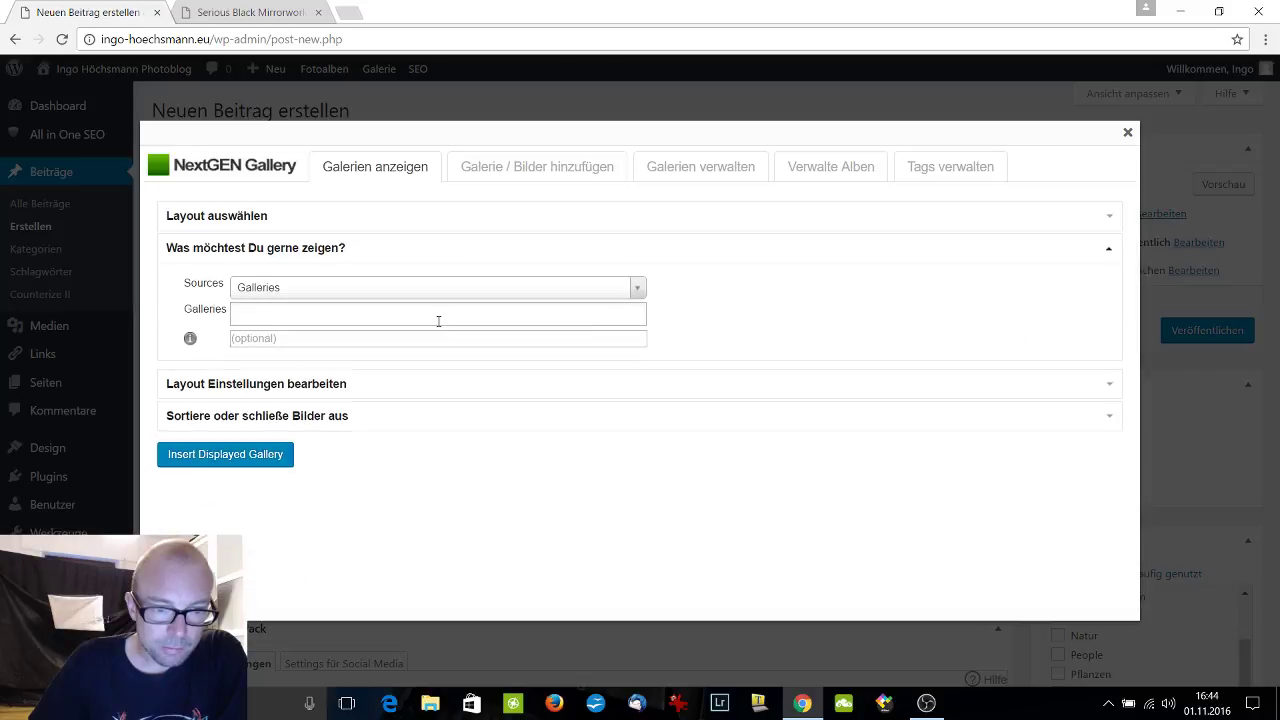
{"action": "left_click", "coordinate": [429, 321]}
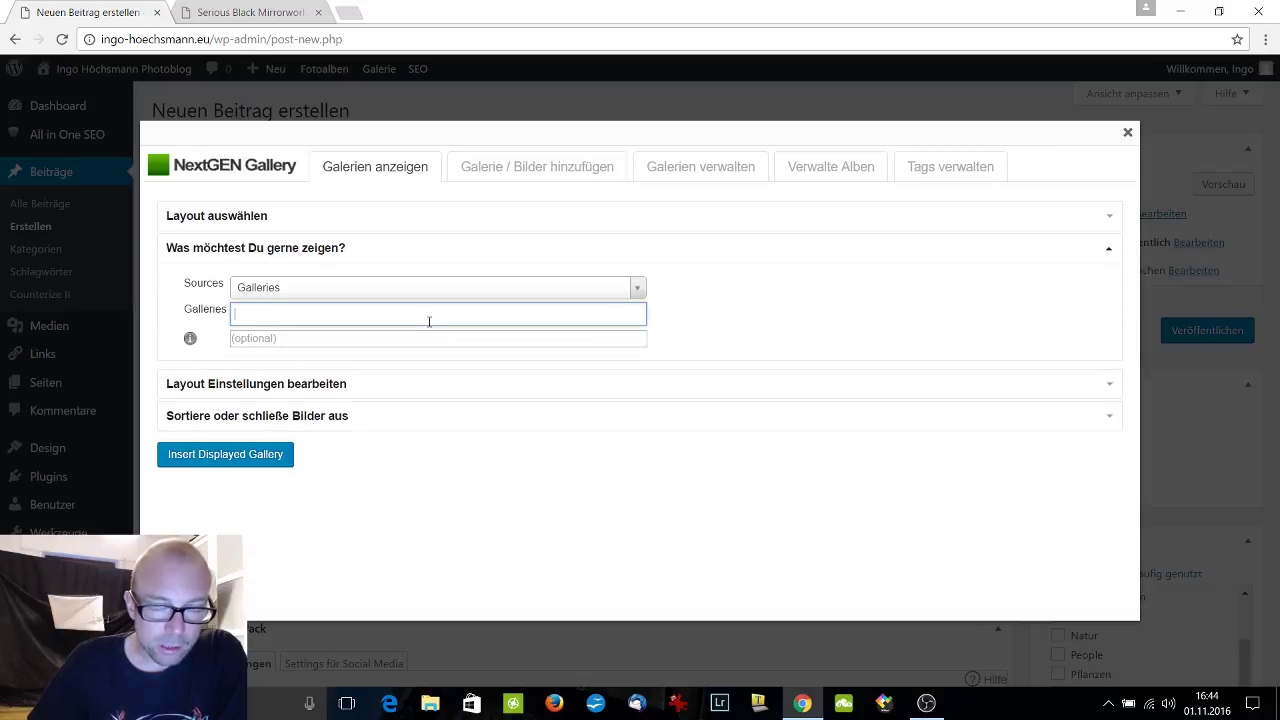
{"action": "left_click_drag", "start_coordinate": [636, 350], "coordinate": [636, 478]}
{"action": "left_click", "coordinate": [262, 483]}
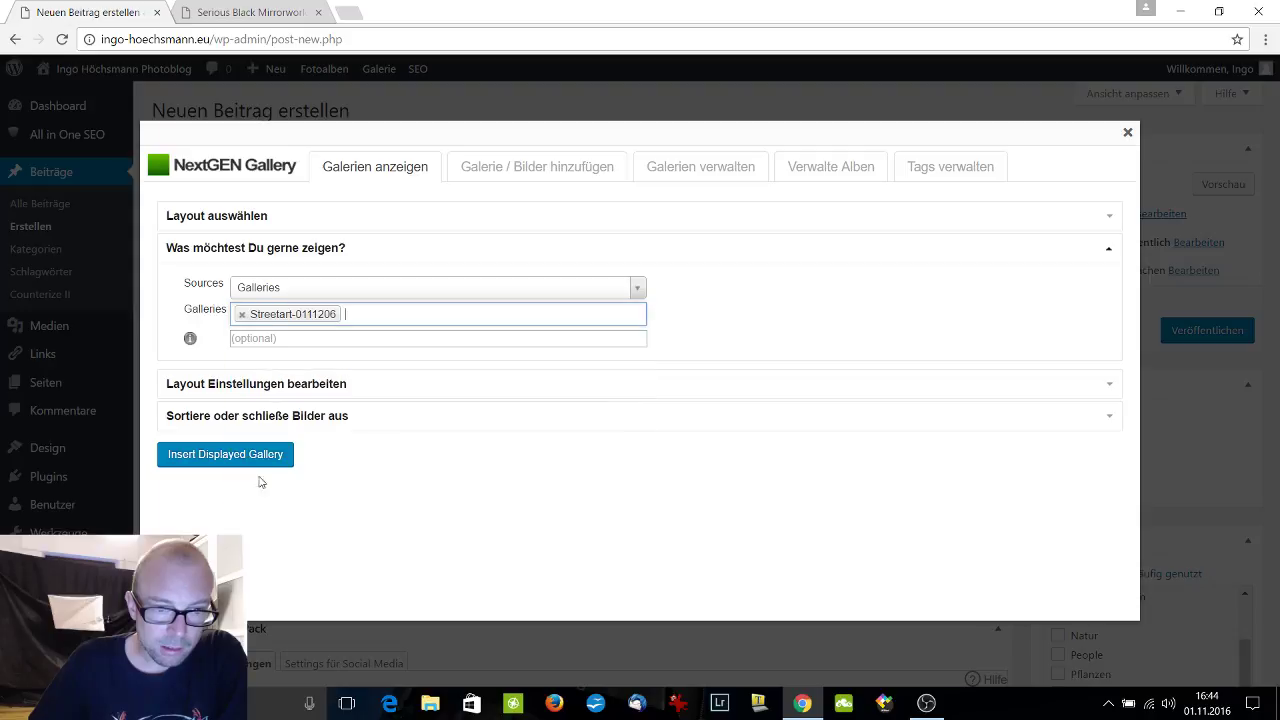
Set the displayed gallery's optional slug to "Streetart-in-Augsburg" and insert the gallery into the post.
{"action": "left_click", "coordinate": [304, 340]}
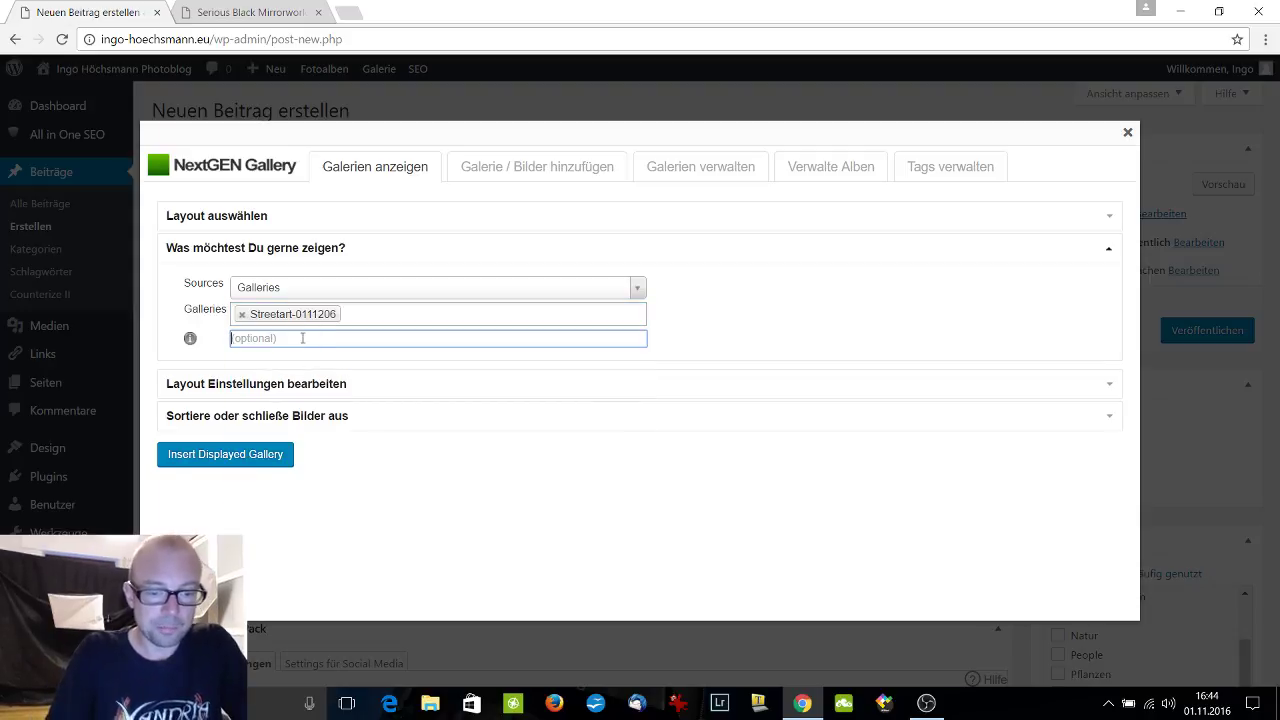
{"action": "type", "text": "AB"}
{"action": "key", "text": "BackSpace"}
{"action": "key", "text": "BackSpace"}
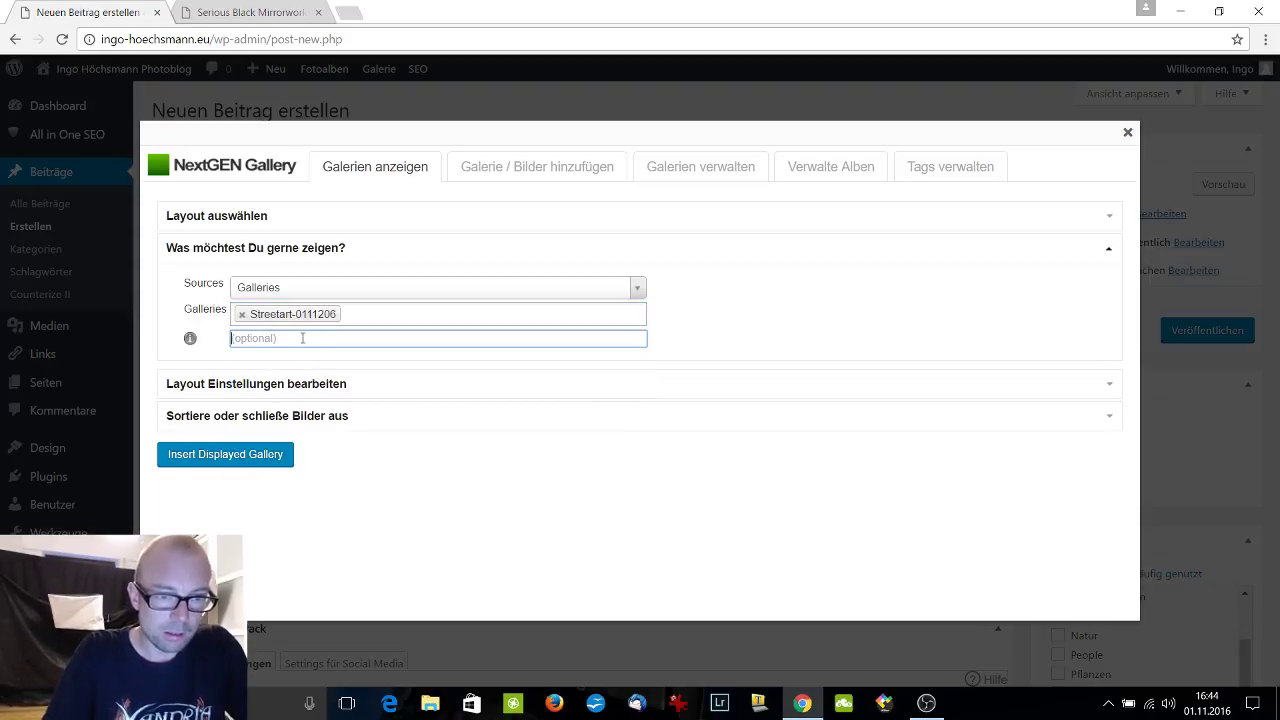
{"action": "type", "text": "Streeta"}
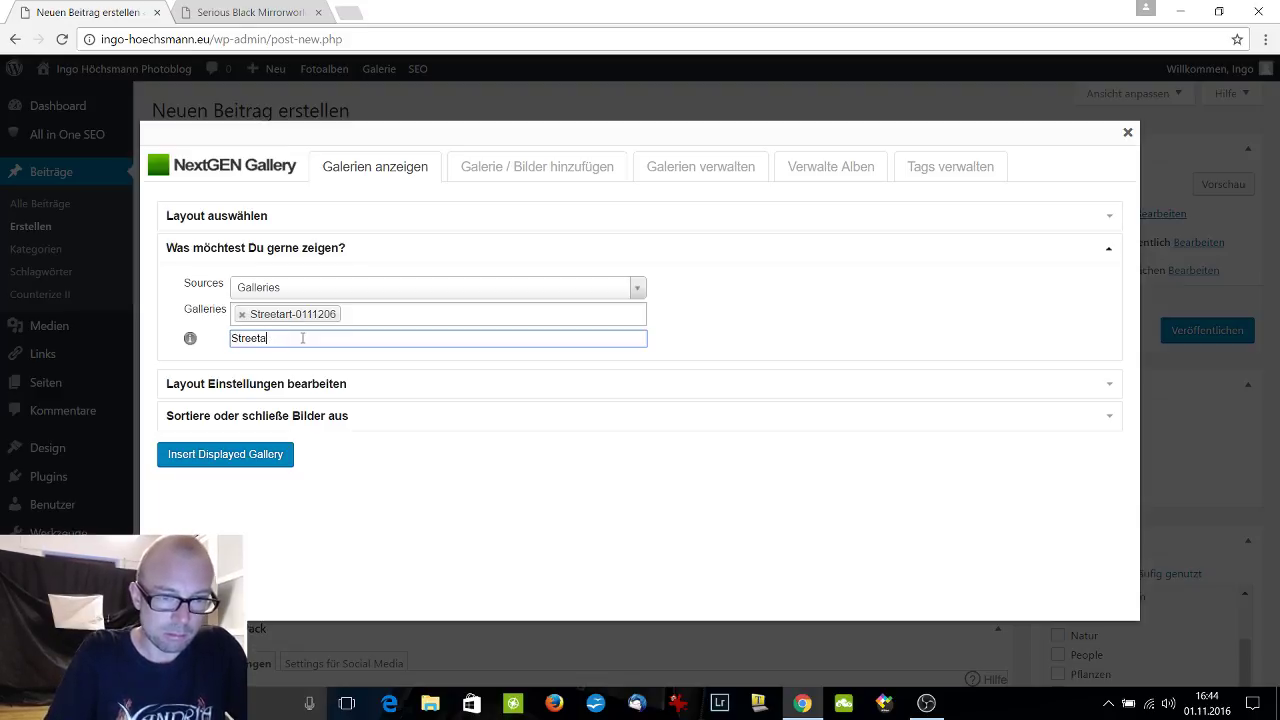
{"action": "type", "text": "rt-in-Augsburg"}
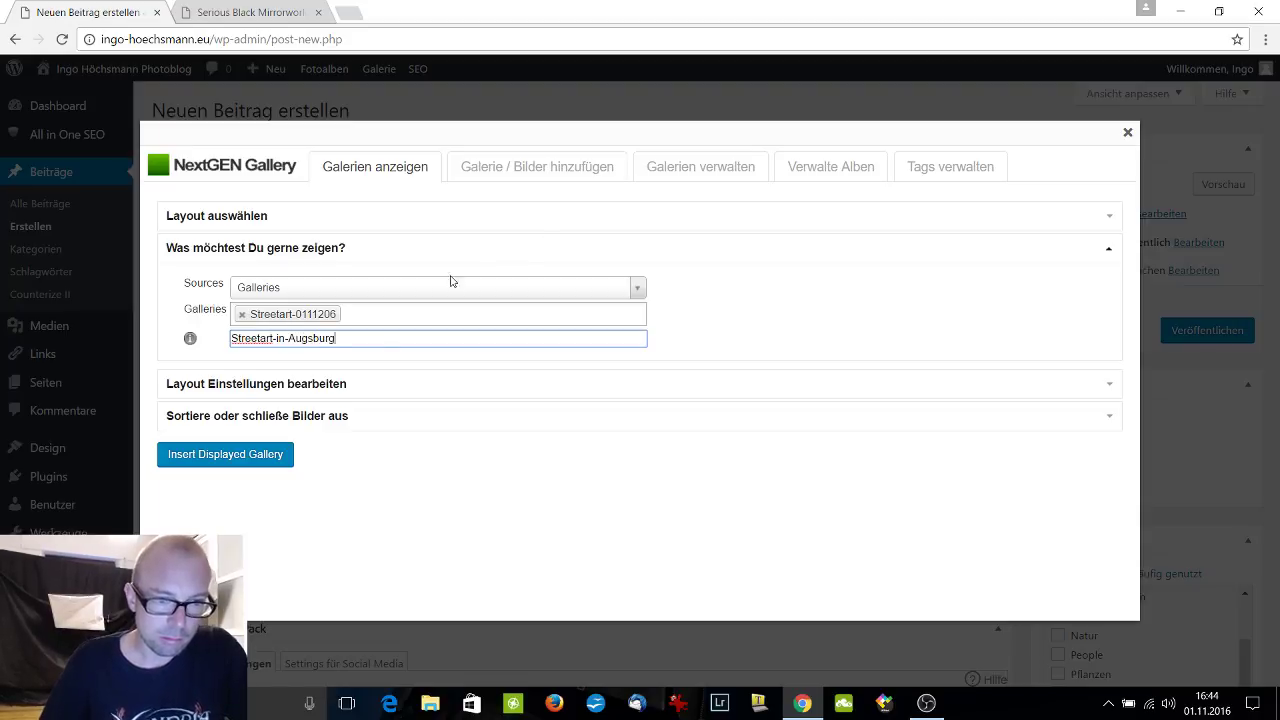
{"action": "left_click", "coordinate": [223, 455]}
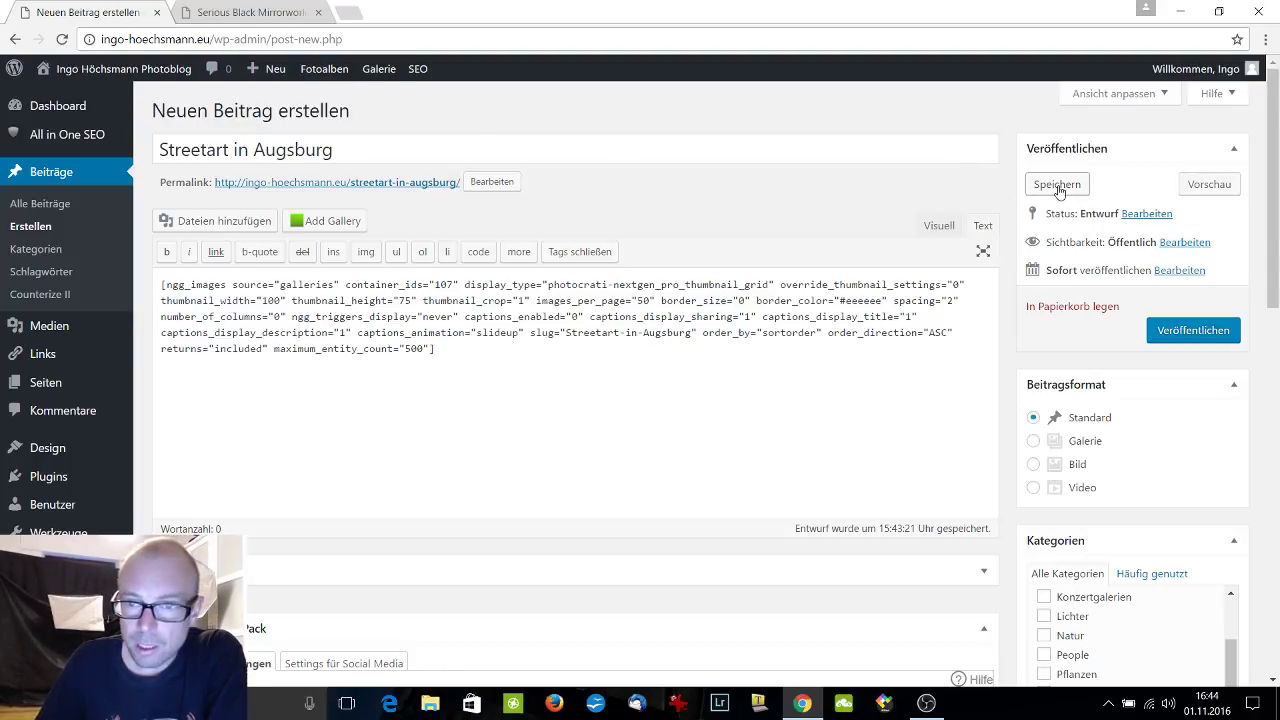
Preview the post, look through several gallery images in the enlarged view, and close the preview.
{"action": "left_click", "coordinate": [1209, 186]}
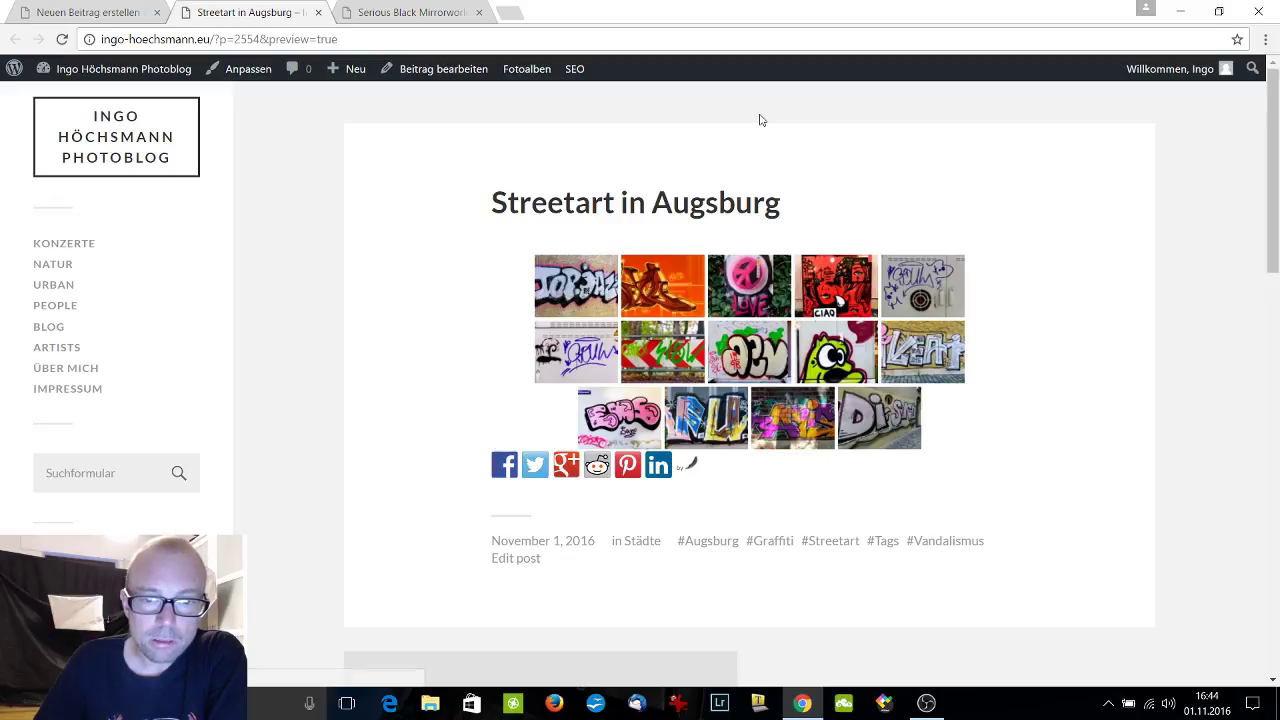
{"action": "left_click", "coordinate": [580, 283]}
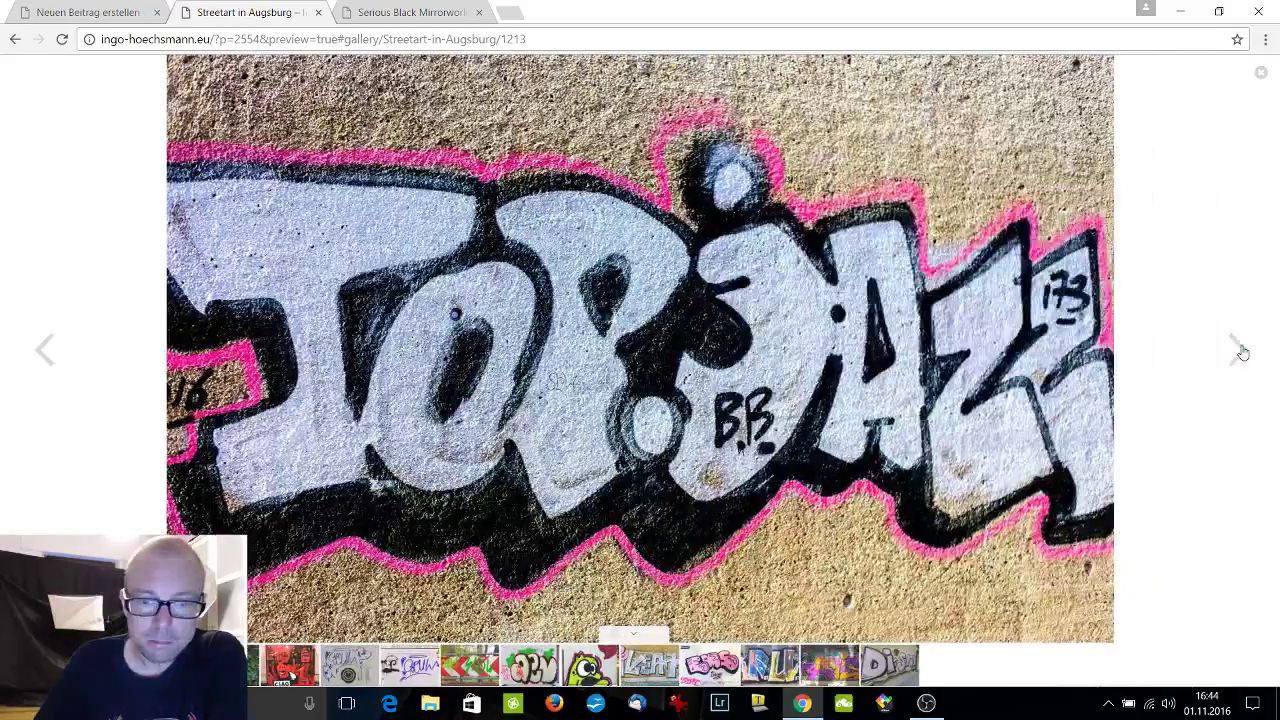
{"action": "left_click", "coordinate": [1239, 351]}
{"action": "left_click", "coordinate": [1241, 352]}
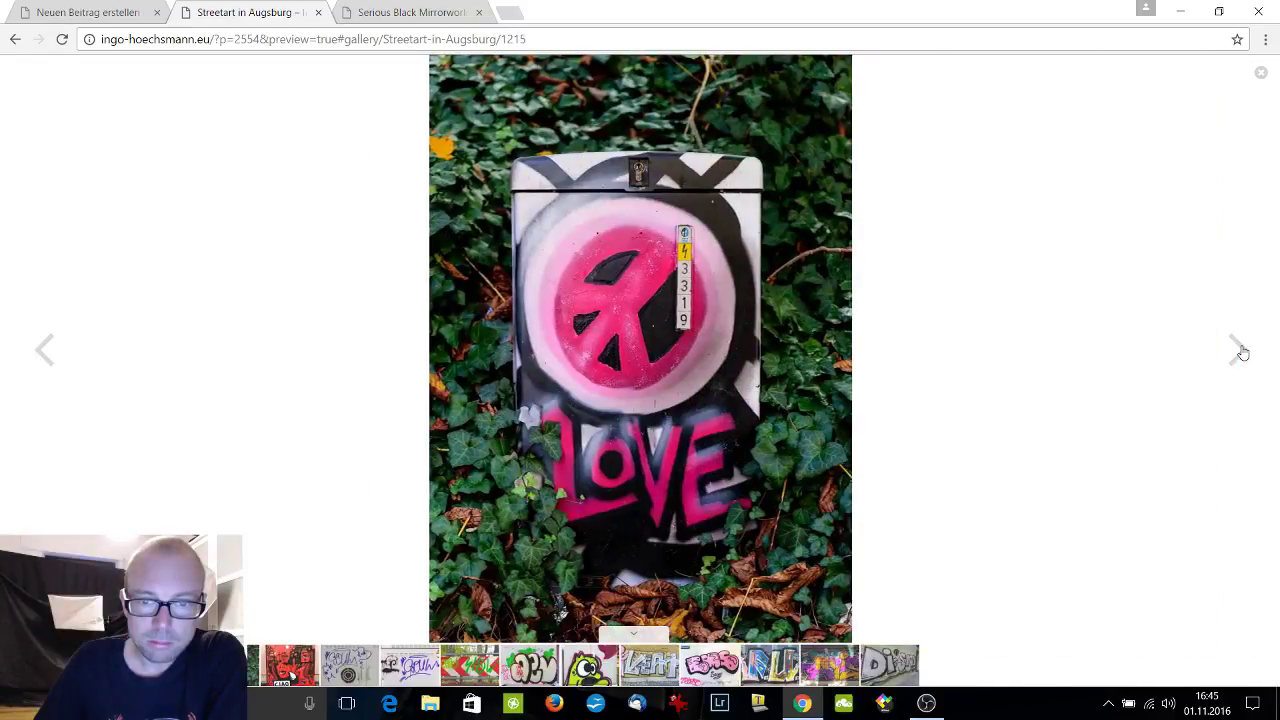
{"action": "left_click", "coordinate": [1241, 352]}
{"action": "left_click", "coordinate": [1241, 352]}
{"action": "left_click", "coordinate": [1241, 352]}
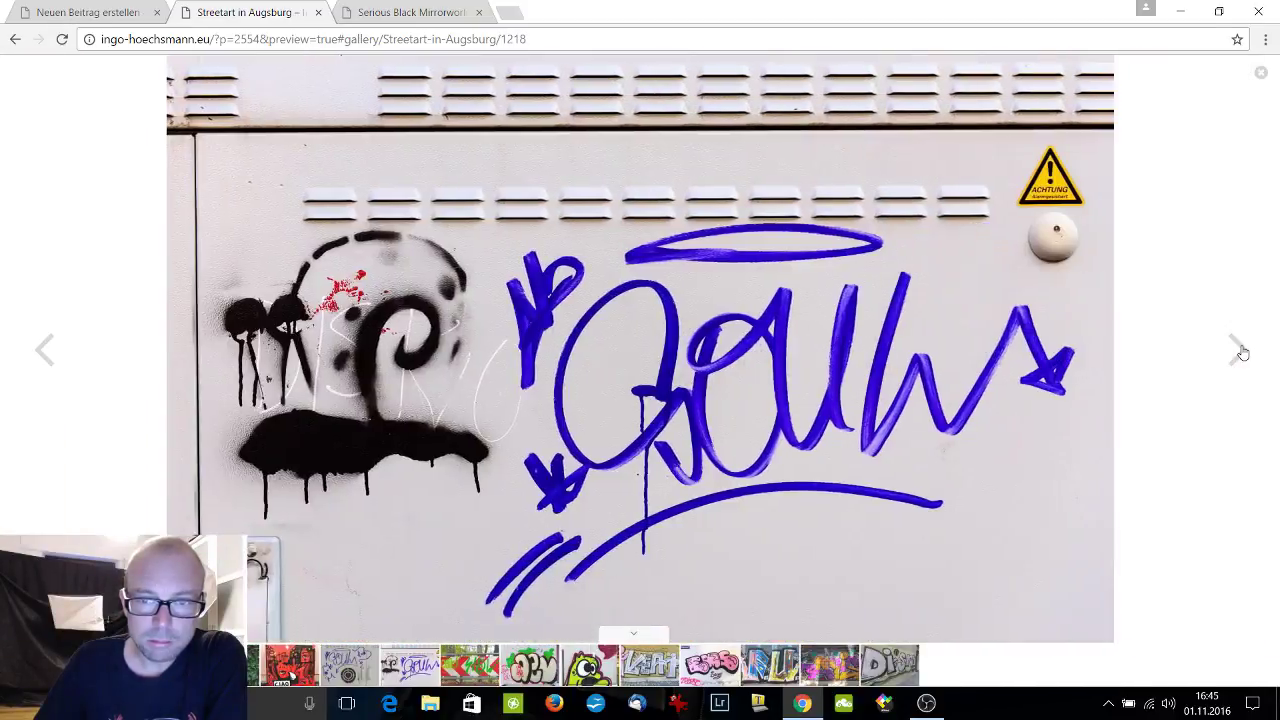
{"action": "left_click", "coordinate": [1241, 352]}
{"action": "left_click", "coordinate": [1260, 79]}
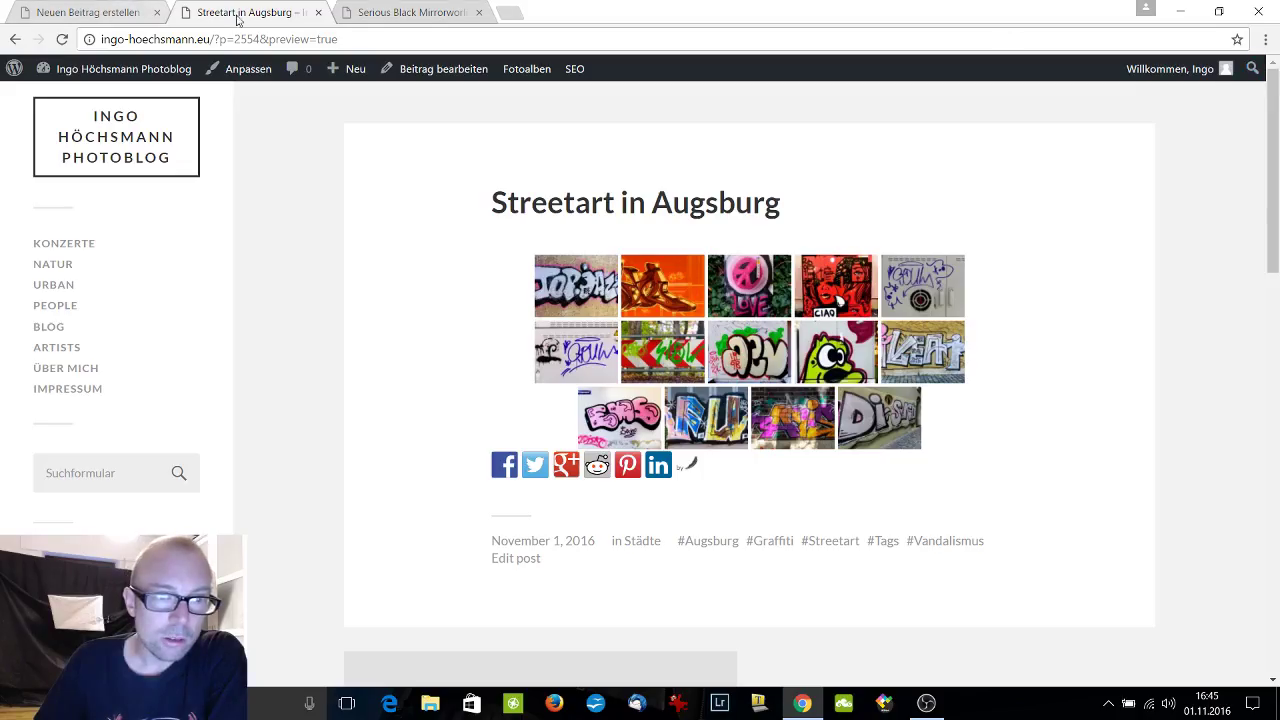
{"action": "left_click", "coordinate": [318, 12]}
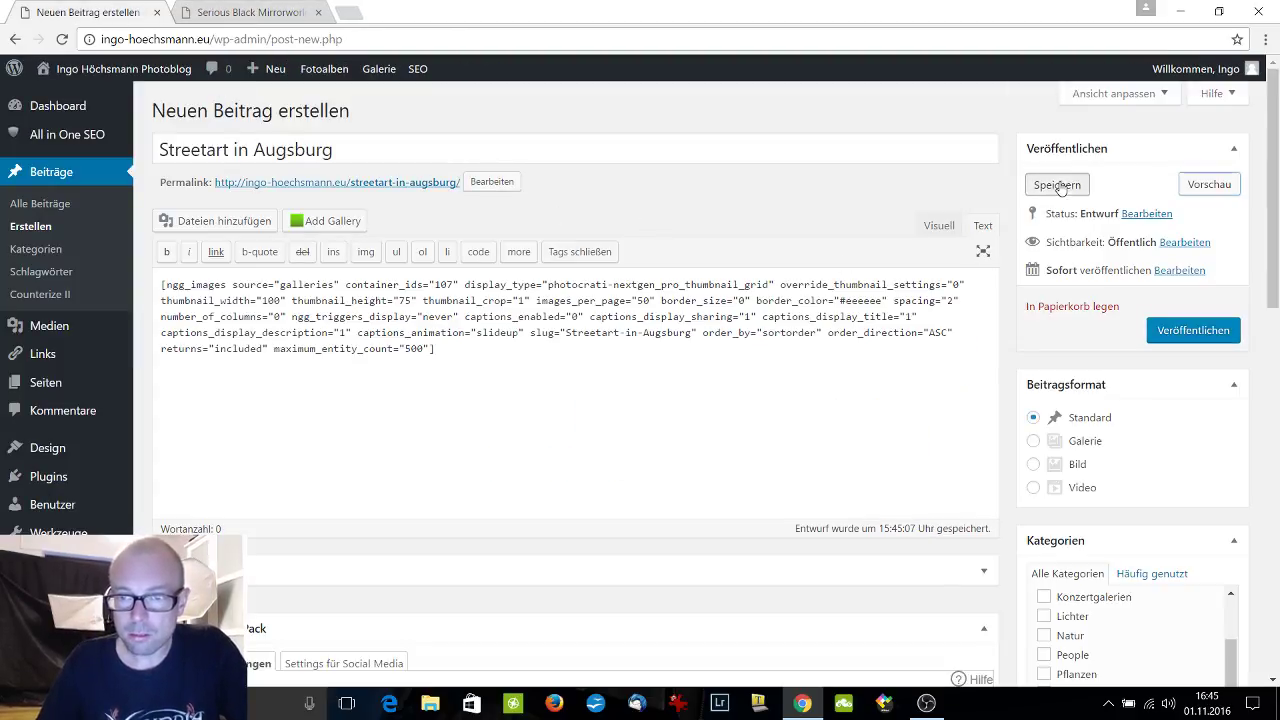
Save the draft and load the images of the Streetart-0111206 gallery in the NextGEN featured image selection.
{"action": "scroll", "coordinate": [877, 261], "scroll_direction": "down", "scroll_amount": 3}
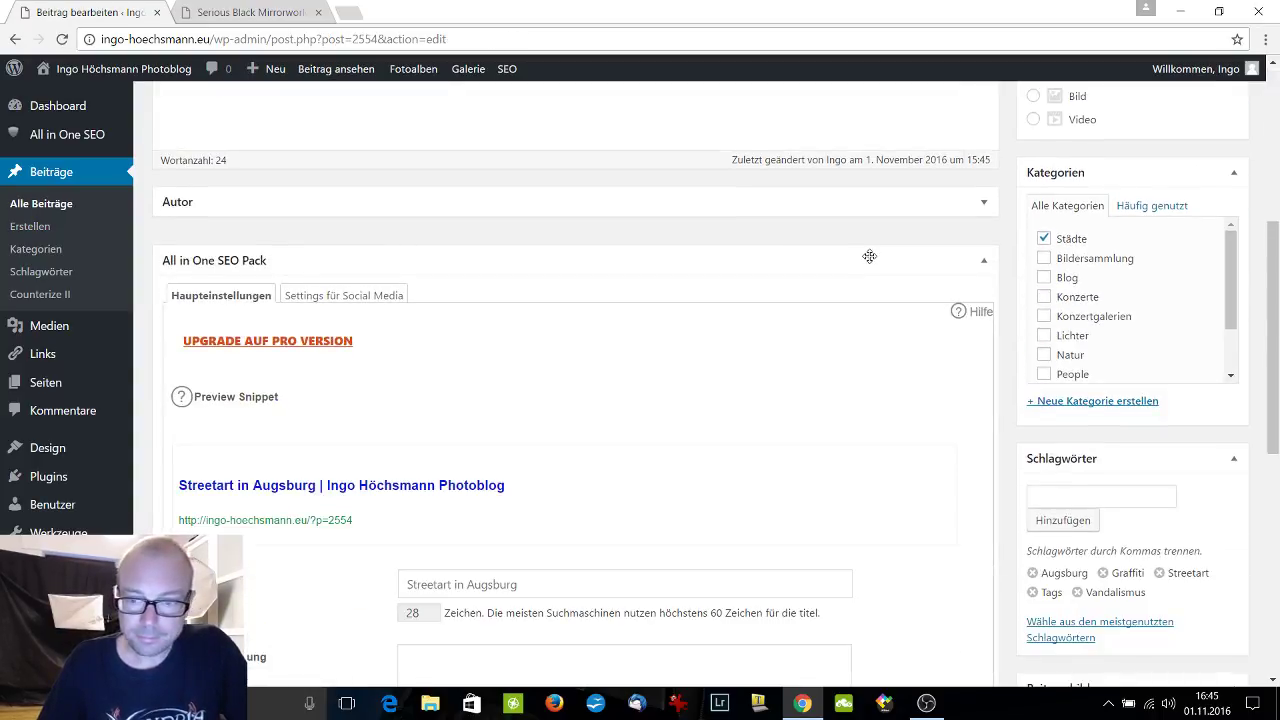
{"action": "scroll", "coordinate": [869, 258], "scroll_direction": "down", "scroll_amount": 4}
{"action": "left_click", "coordinate": [1094, 334]}
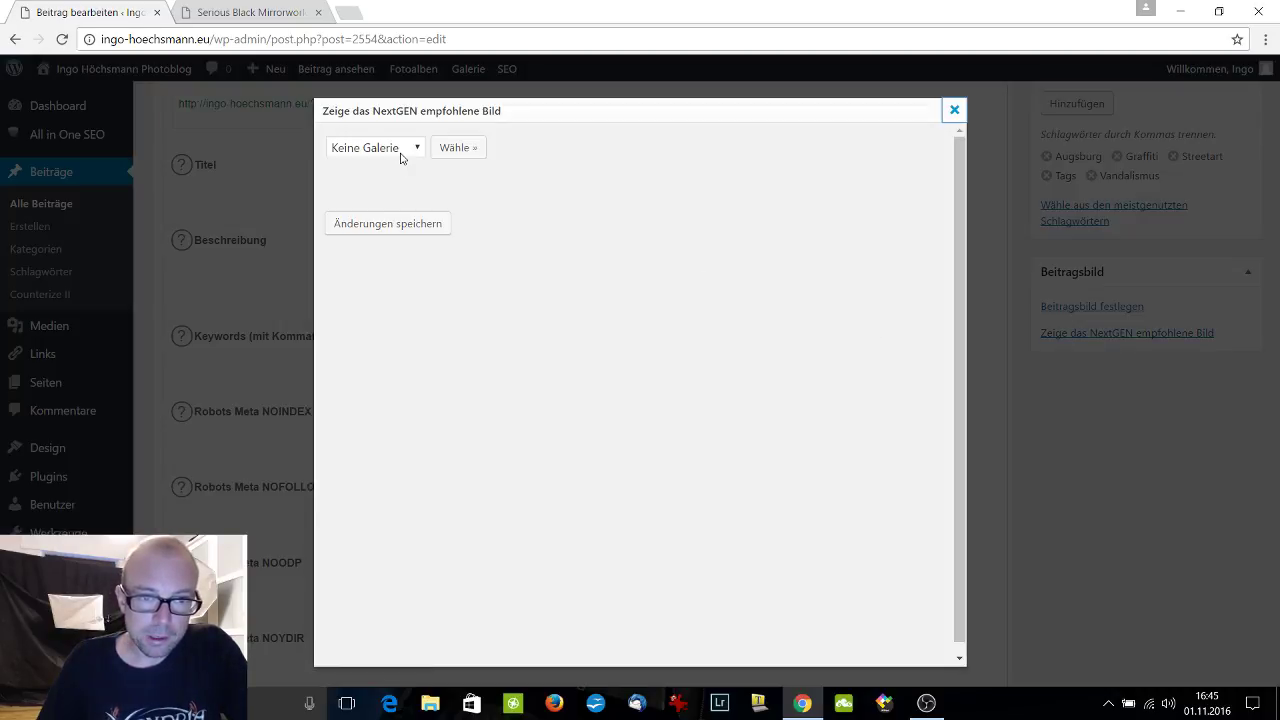
{"action": "left_click", "coordinate": [400, 157]}
{"action": "left_click_drag", "start_coordinate": [533, 190], "coordinate": [506, 503]}
{"action": "left_click", "coordinate": [408, 485]}
{"action": "left_click", "coordinate": [455, 147]}
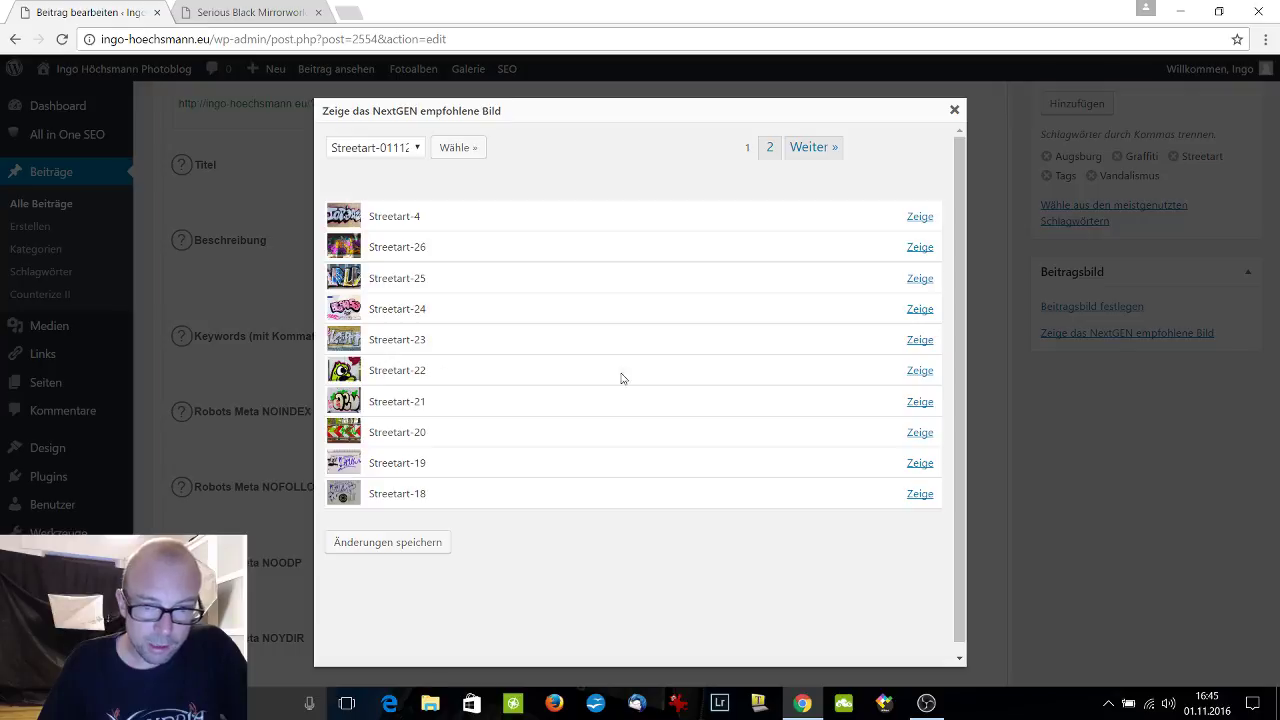
Use the image Streetart-22 as the post's featured image, save the changes and close the image selection.
{"action": "left_click", "coordinate": [920, 370]}
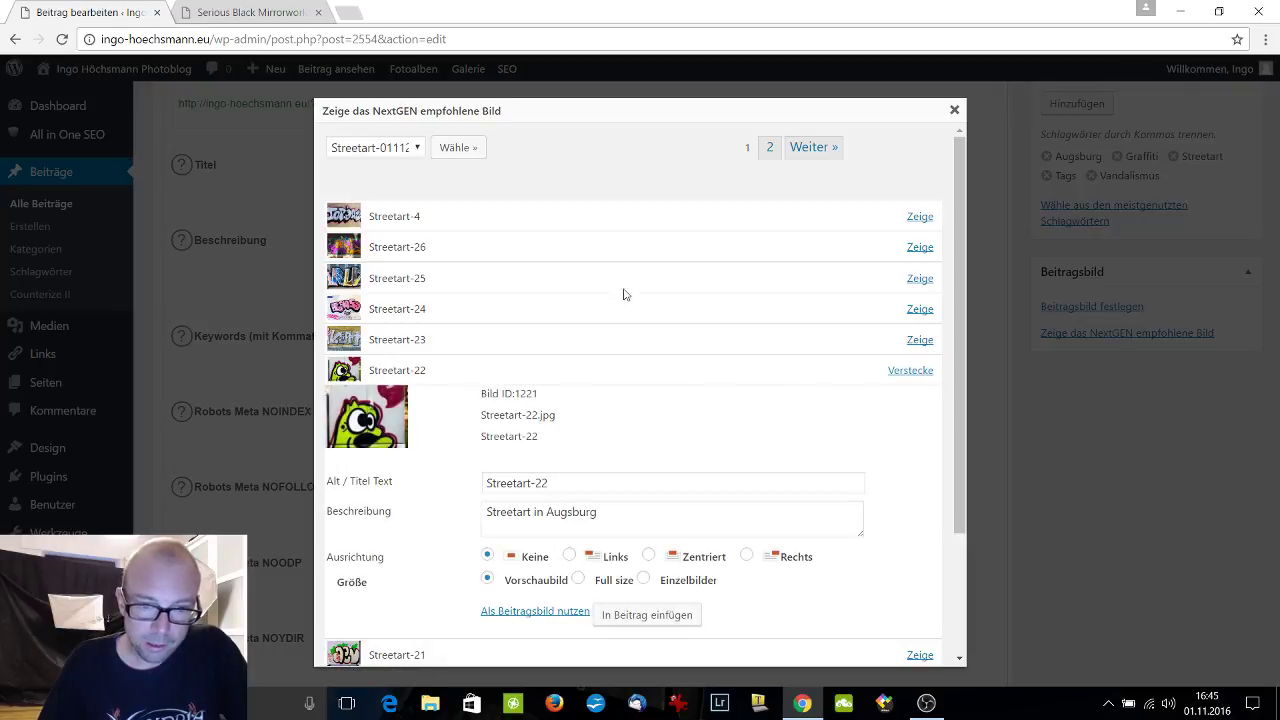
{"action": "scroll", "coordinate": [625, 290], "scroll_direction": "down", "scroll_amount": 3}
{"action": "left_click", "coordinate": [529, 449]}
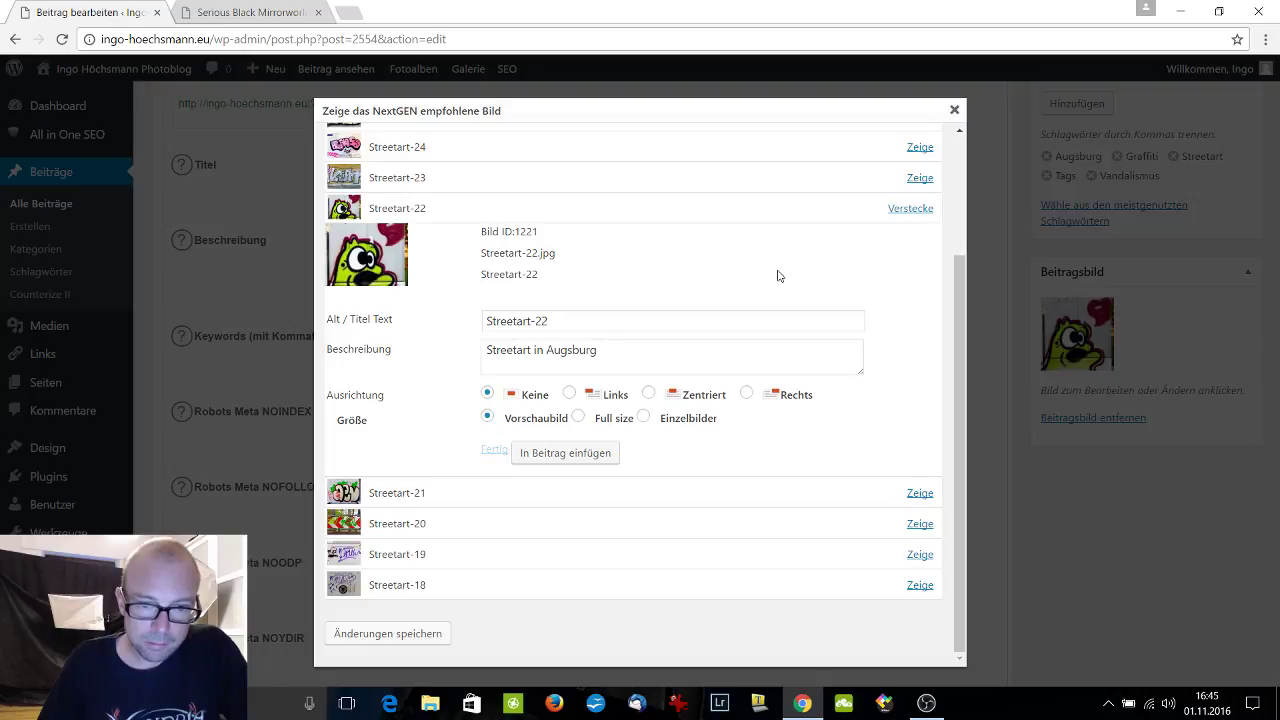
{"action": "left_click", "coordinate": [385, 633]}
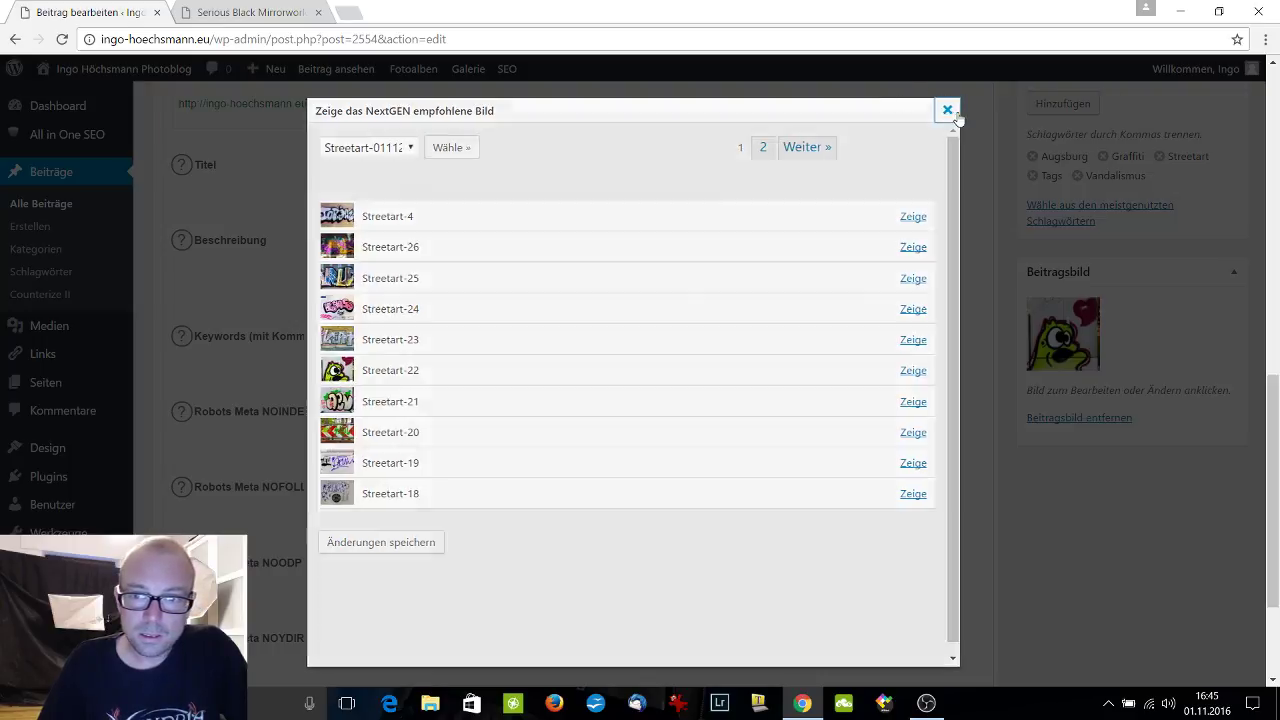
{"action": "left_click", "coordinate": [954, 110]}
Preview the post again to check how the featured image appears above the title and gallery.
{"action": "scroll", "coordinate": [1025, 155], "scroll_direction": "up", "scroll_amount": 5}
{"action": "scroll", "coordinate": [1025, 155], "scroll_direction": "up", "scroll_amount": 4}
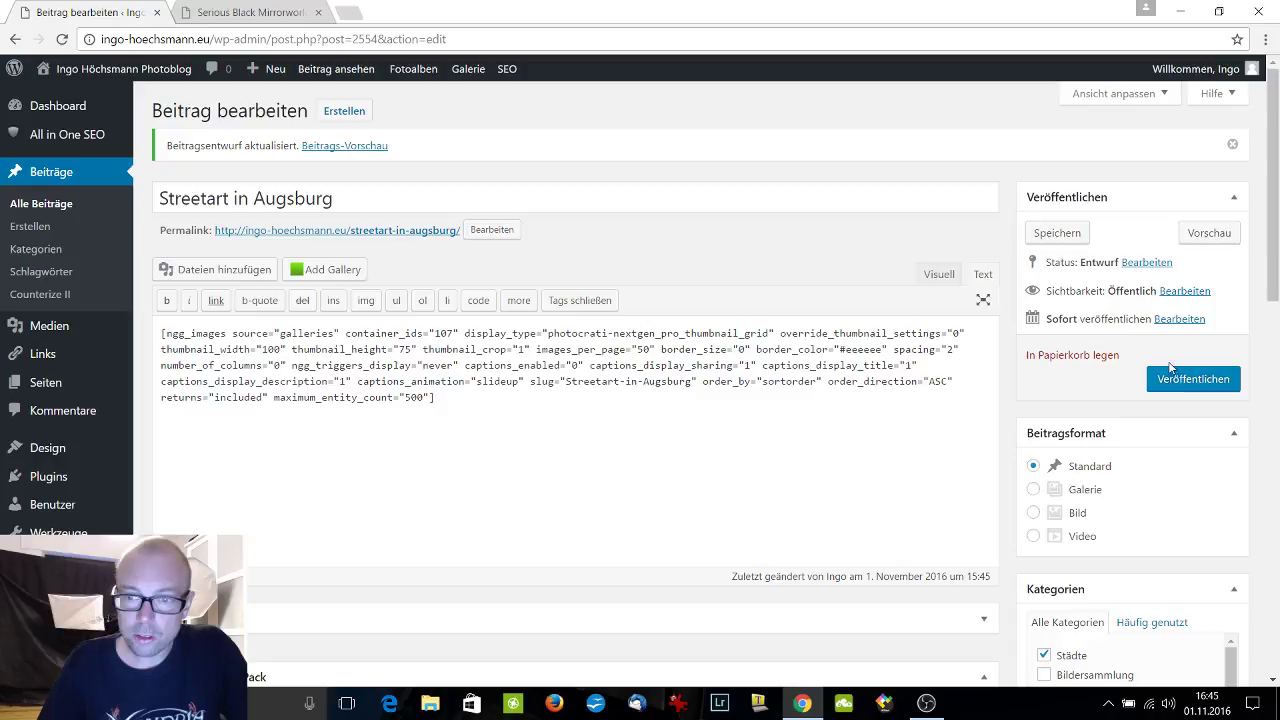
{"action": "left_click", "coordinate": [1207, 233]}
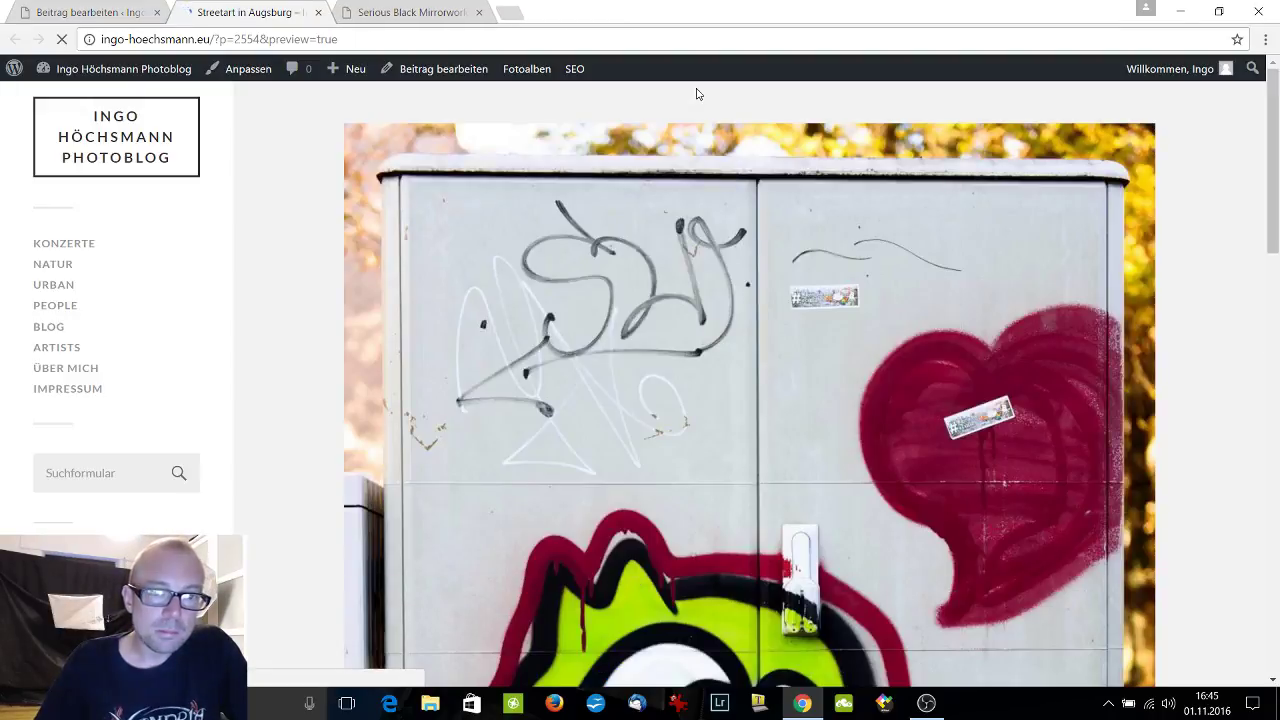
{"action": "scroll", "coordinate": [878, 191], "scroll_direction": "down", "scroll_amount": 8}
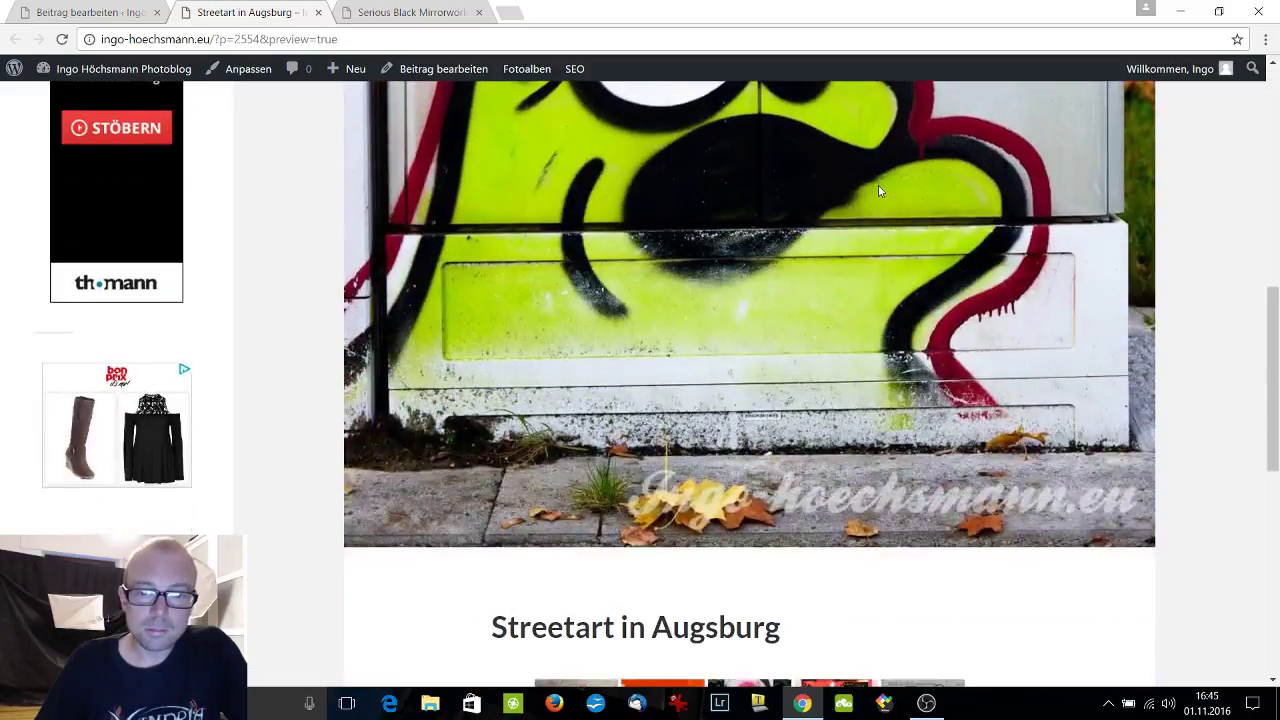
{"action": "scroll", "coordinate": [878, 191], "scroll_direction": "down", "scroll_amount": 5}
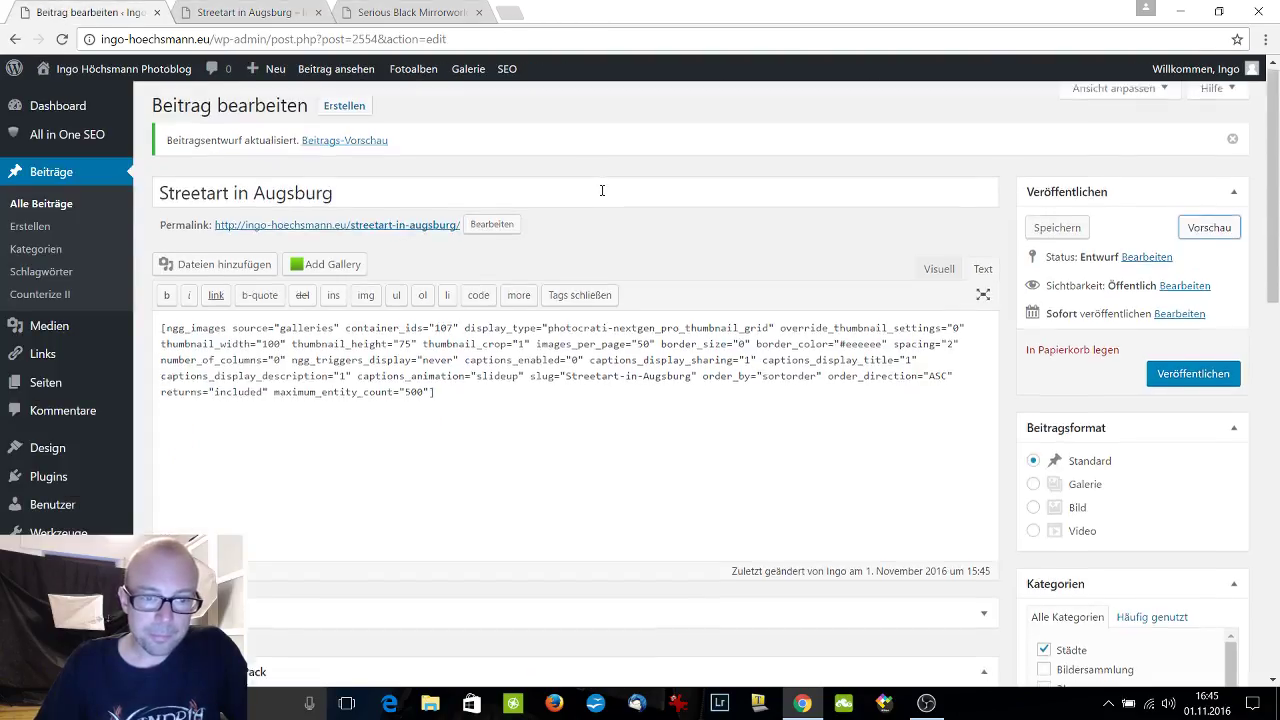
Enter "Streetart, Graffiti und Tags in Augsburg" as the post's description in the main All in One SEO Pack settings.
{"action": "scroll", "coordinate": [603, 187], "scroll_direction": "down", "scroll_amount": 5}
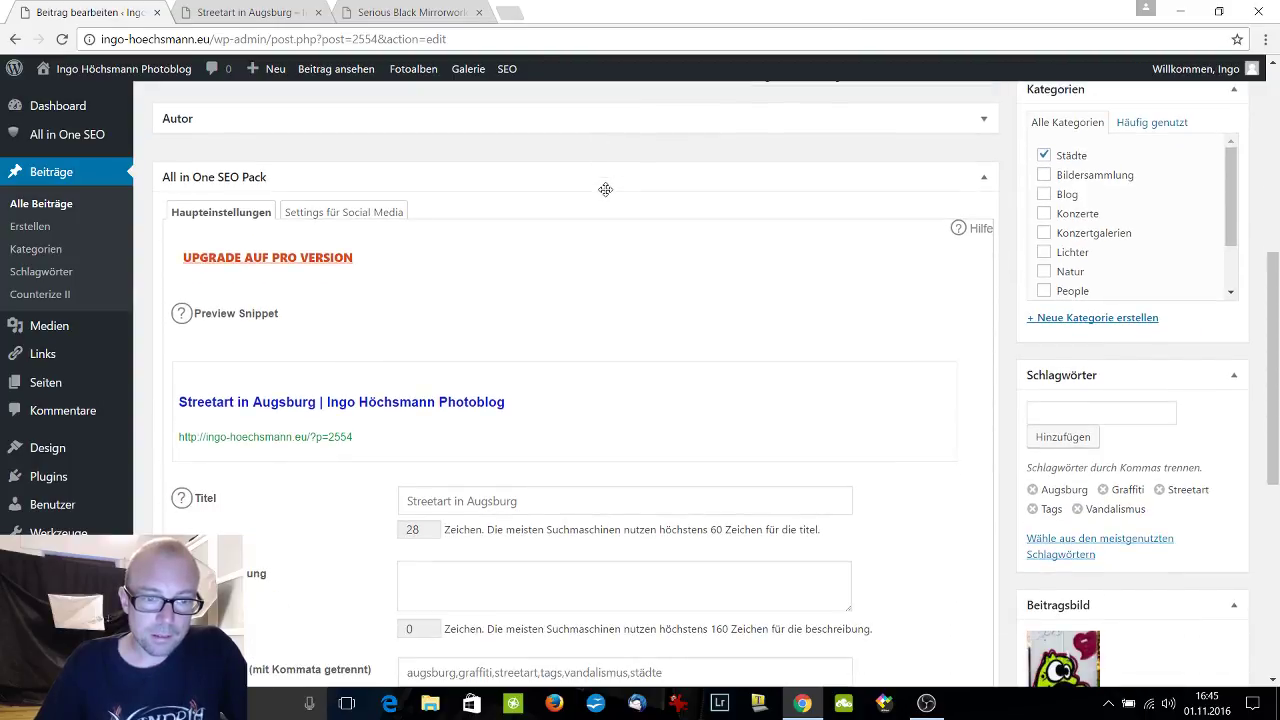
{"action": "scroll", "coordinate": [605, 189], "scroll_direction": "down", "scroll_amount": 3}
{"action": "left_click", "coordinate": [488, 319]}
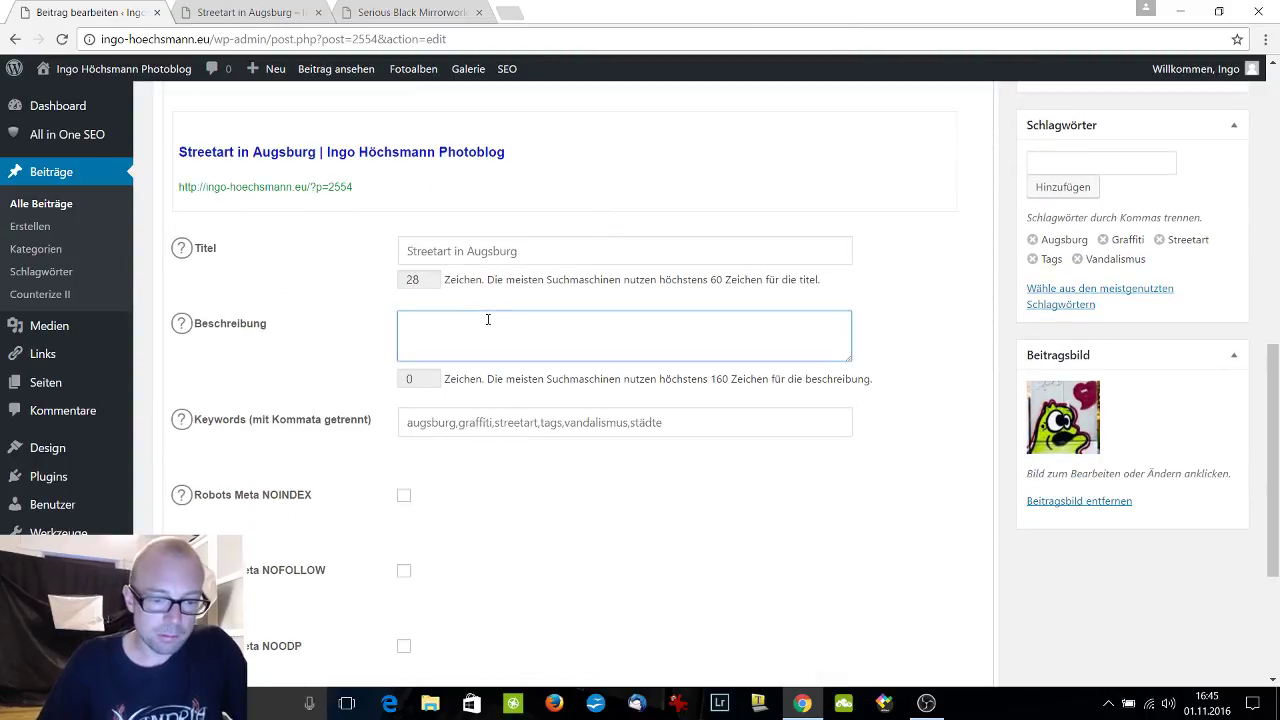
{"action": "type", "text": "Streetar"}
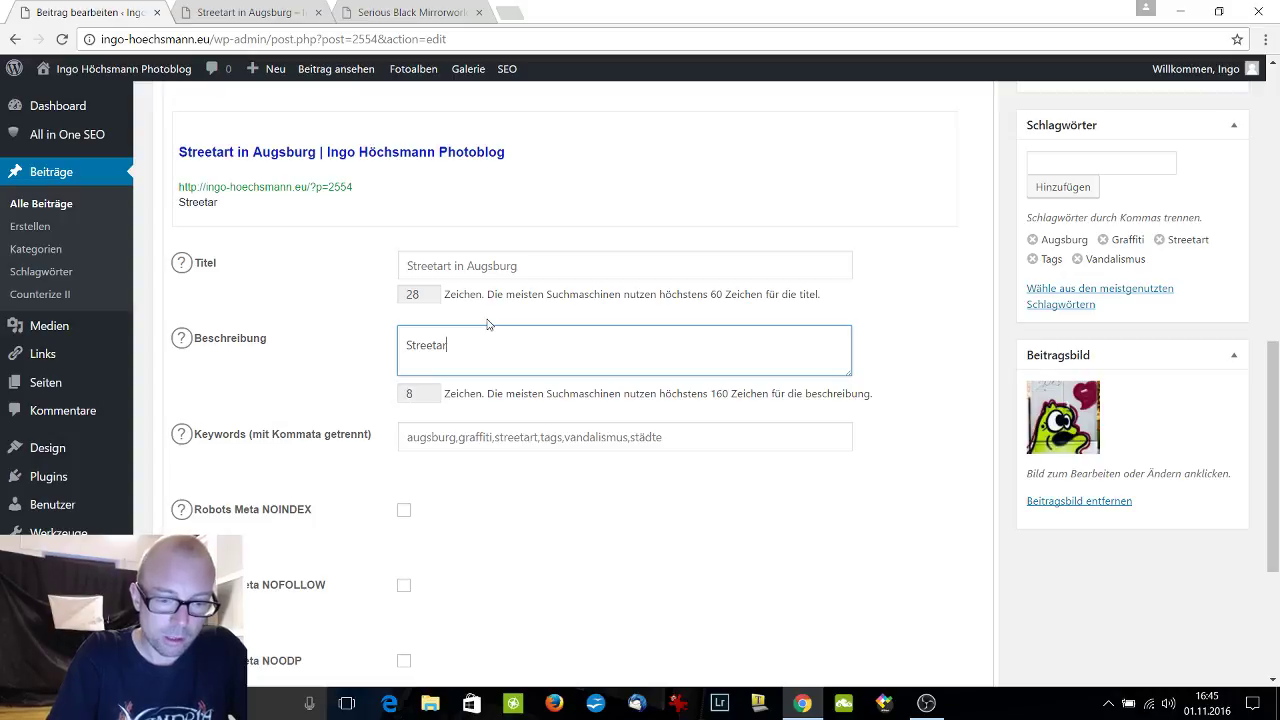
{"action": "type", "text": "t, Graff"}
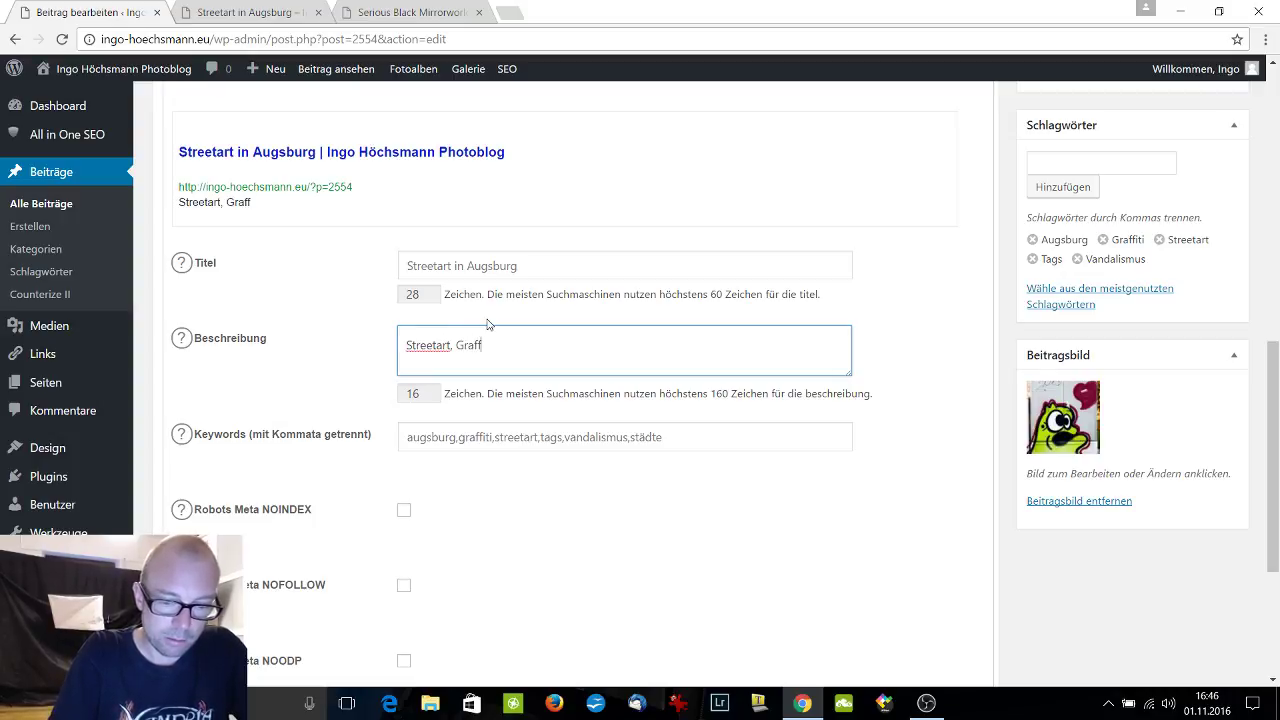
{"action": "type", "text": "iti"}
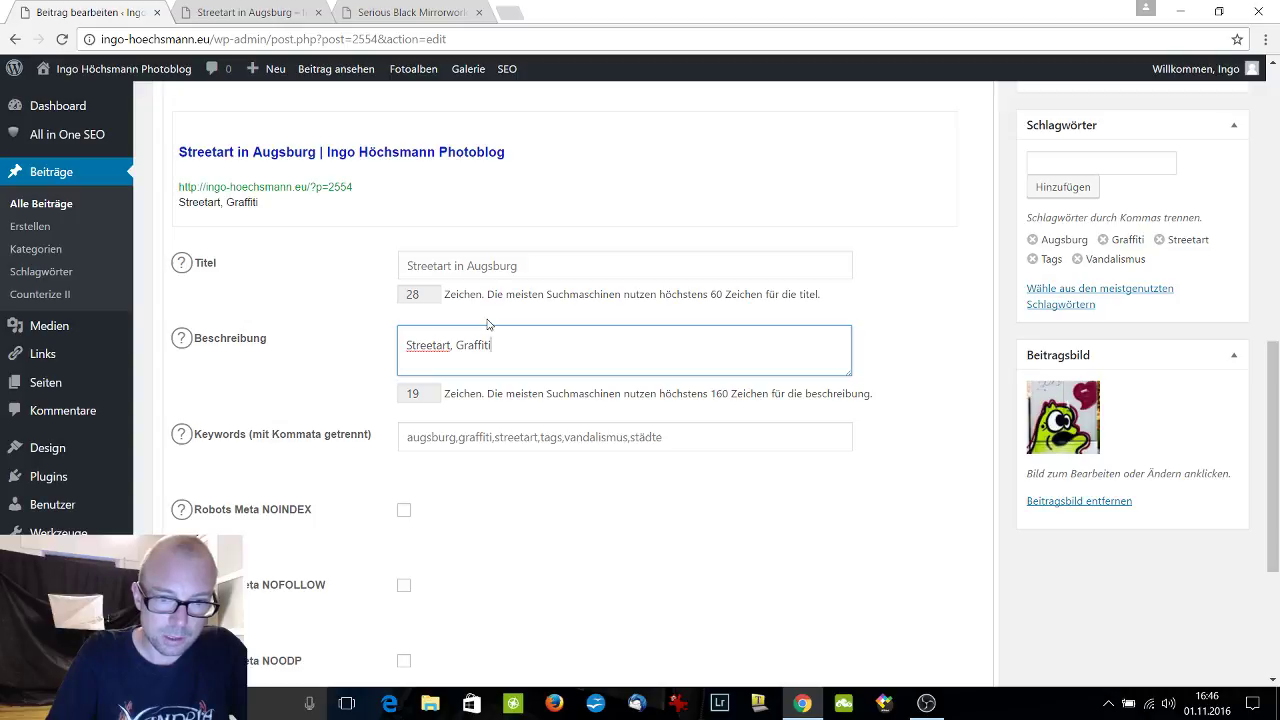
{"action": "type", "text": " und Tags i"}
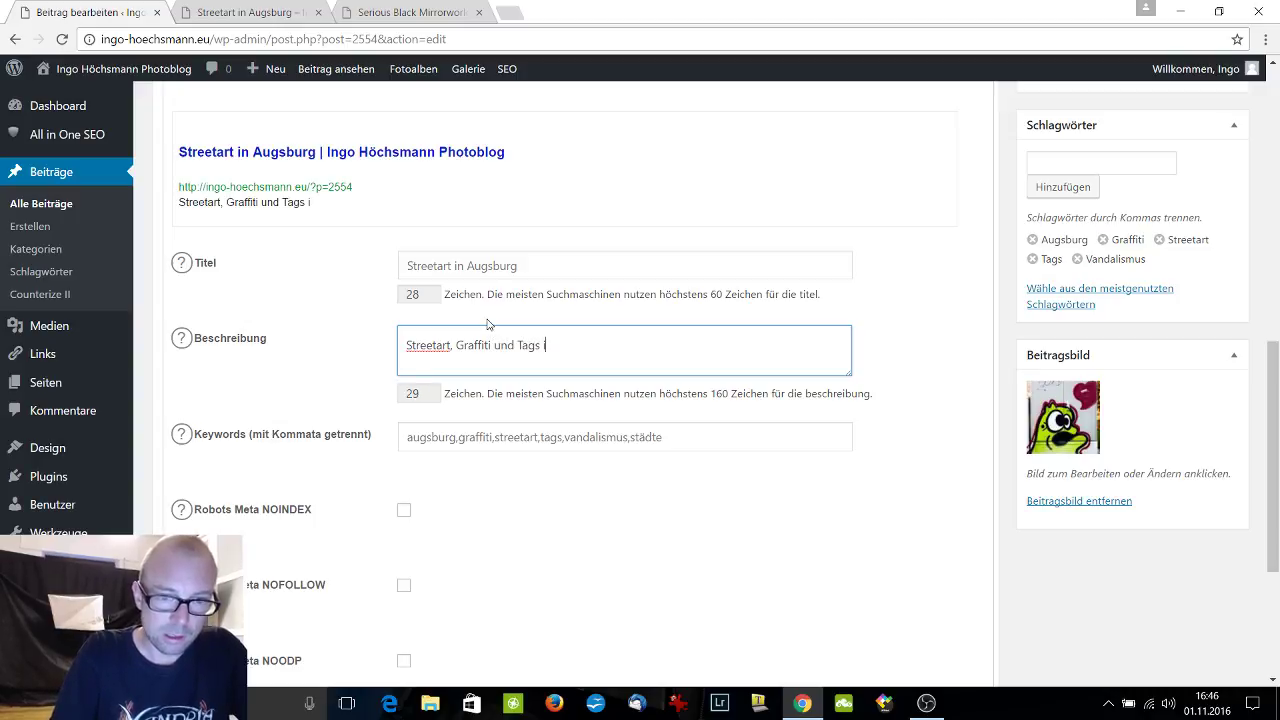
{"action": "type", "text": "n Augsburg"}
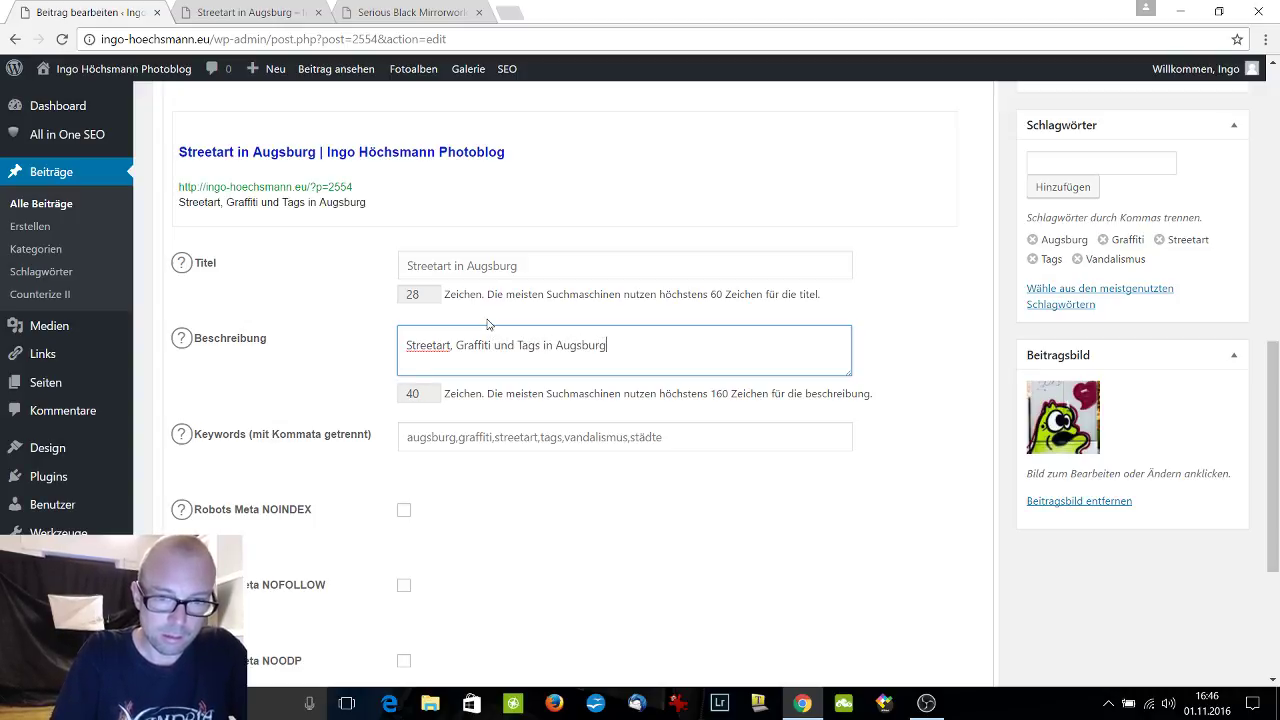
{"action": "left_click", "coordinate": [557, 438]}
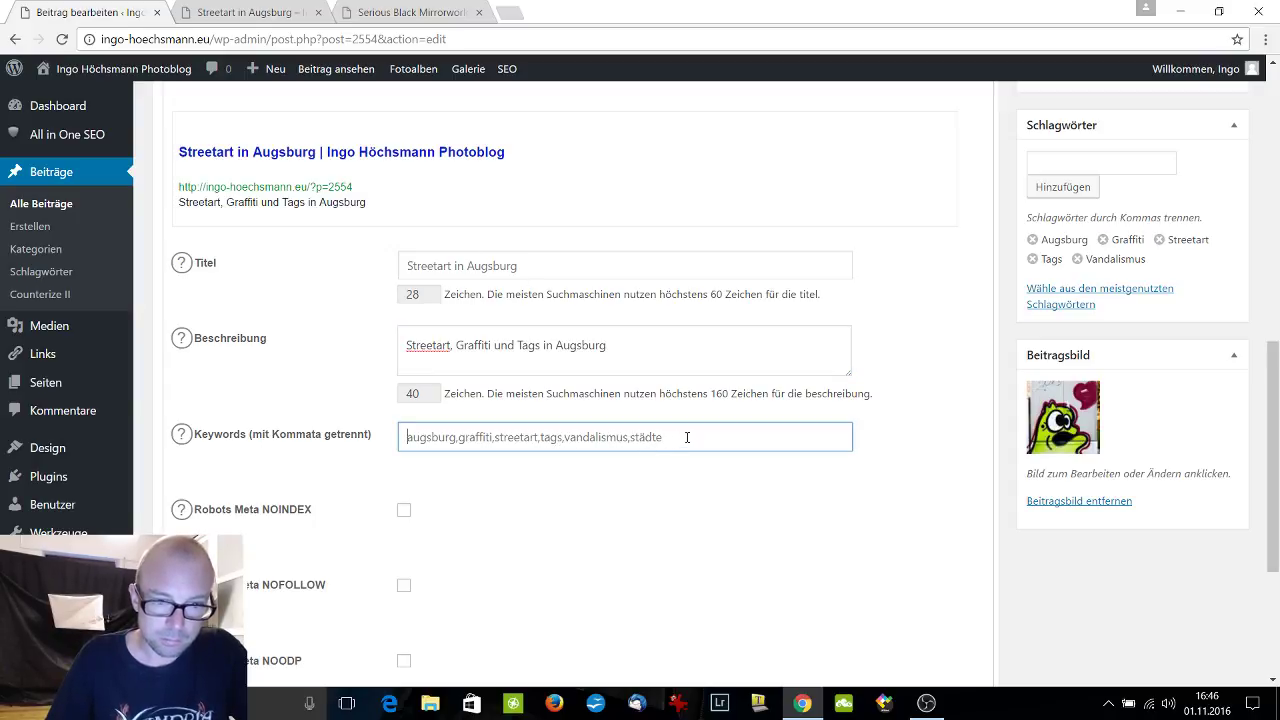
Set the Facebook object type to Website in the SEO pack's social media settings.
{"action": "scroll", "coordinate": [690, 435], "scroll_direction": "down", "scroll_amount": 3}
{"action": "scroll", "coordinate": [685, 430], "scroll_direction": "up", "scroll_amount": 7}
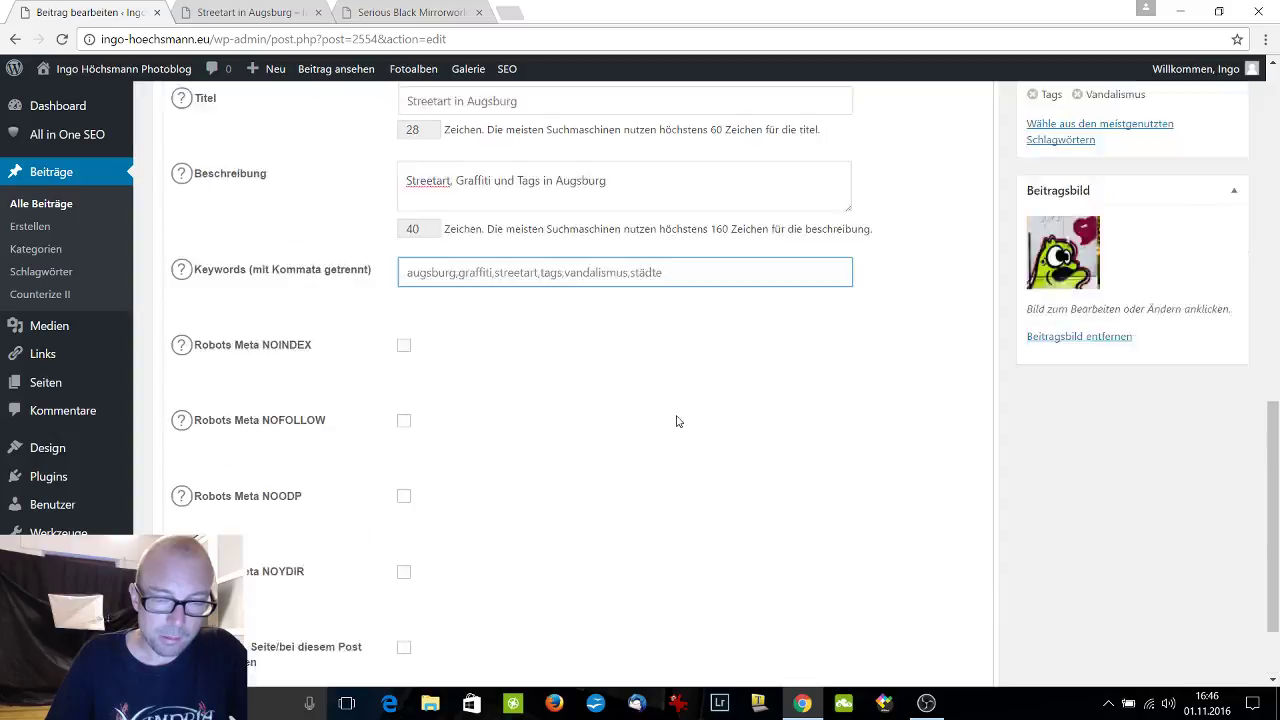
{"action": "left_click", "coordinate": [366, 352]}
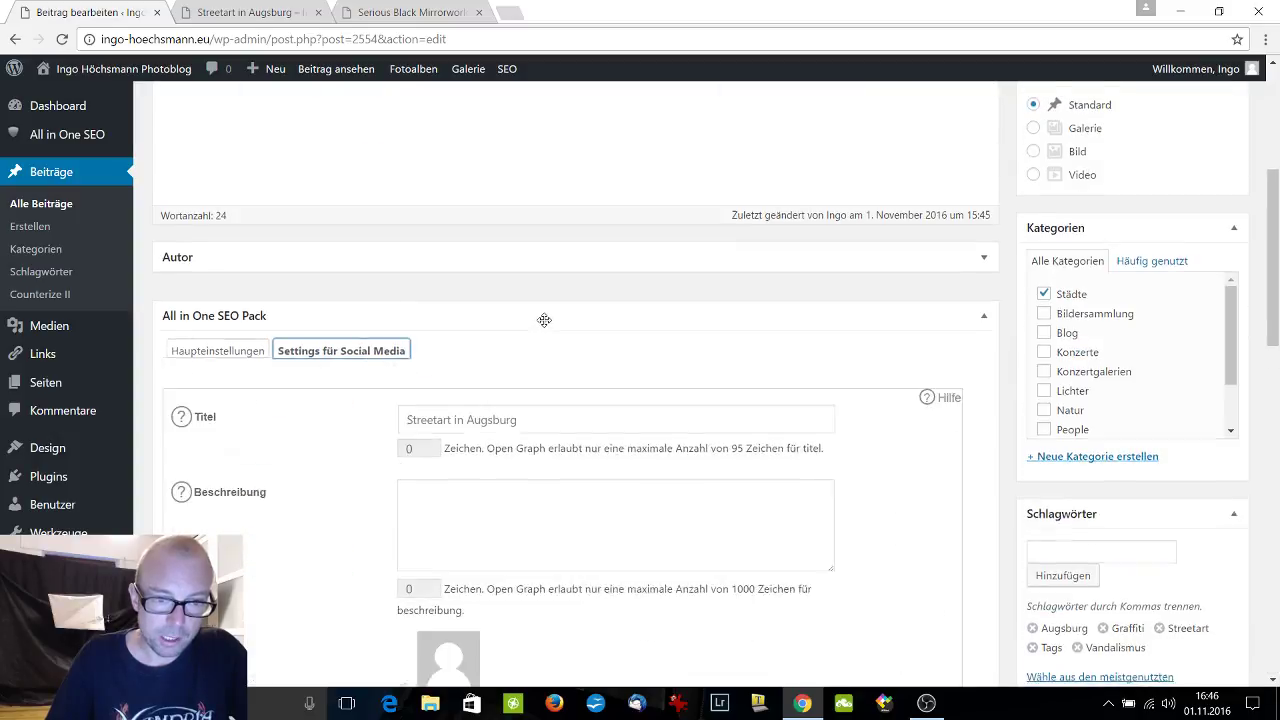
{"action": "scroll", "coordinate": [545, 326], "scroll_direction": "down", "scroll_amount": 5}
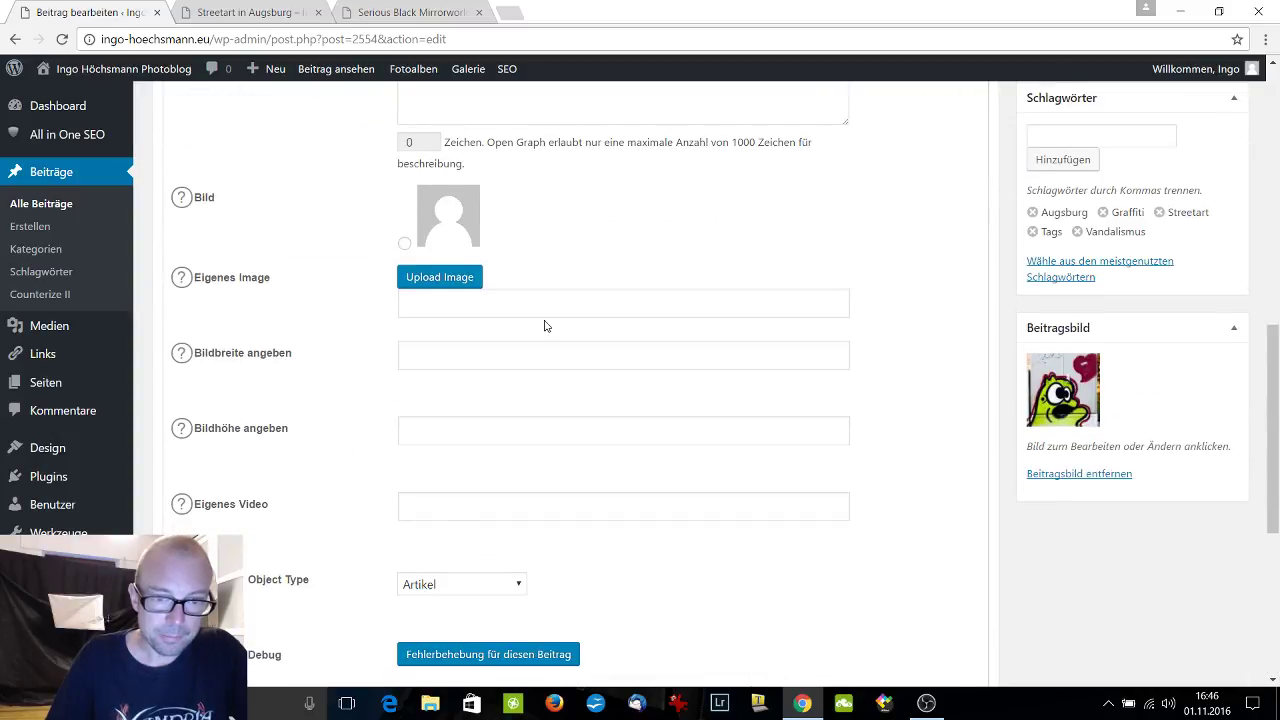
{"action": "scroll", "coordinate": [545, 326], "scroll_direction": "up", "scroll_amount": 3}
{"action": "scroll", "coordinate": [546, 322], "scroll_direction": "down", "scroll_amount": 3}
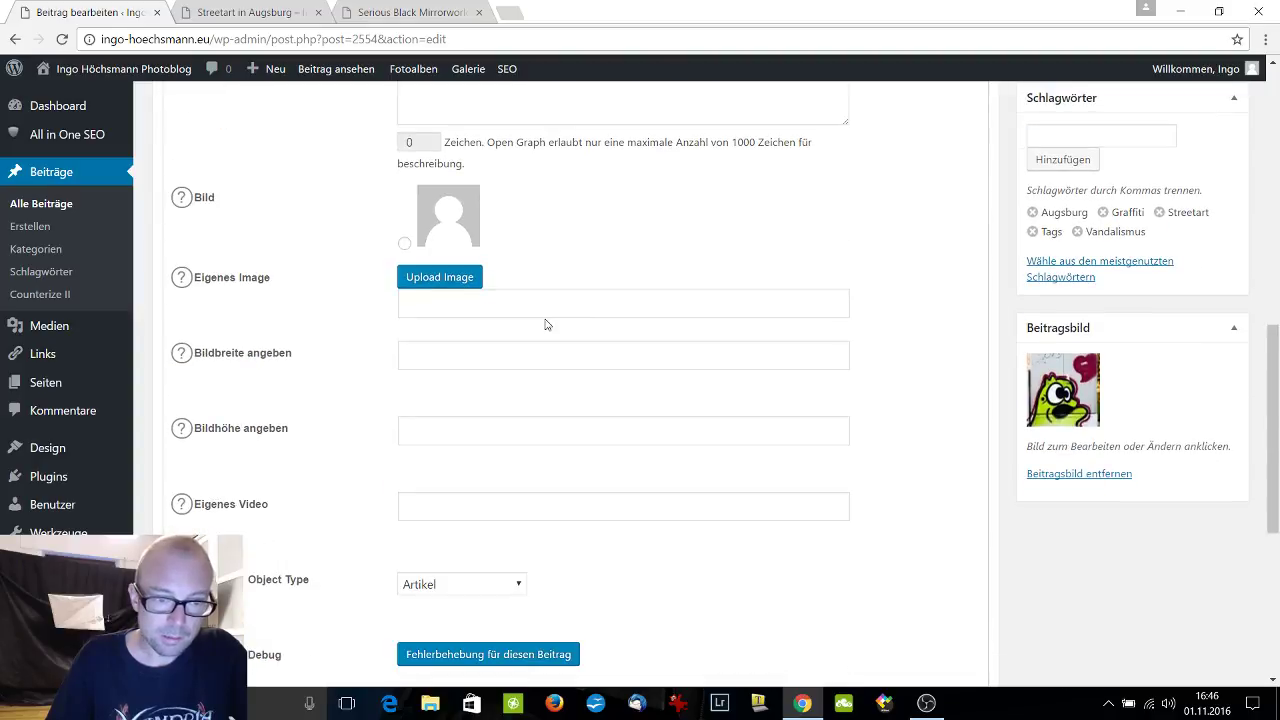
{"action": "scroll", "coordinate": [546, 324], "scroll_direction": "down", "scroll_amount": 2}
{"action": "left_click", "coordinate": [478, 417]}
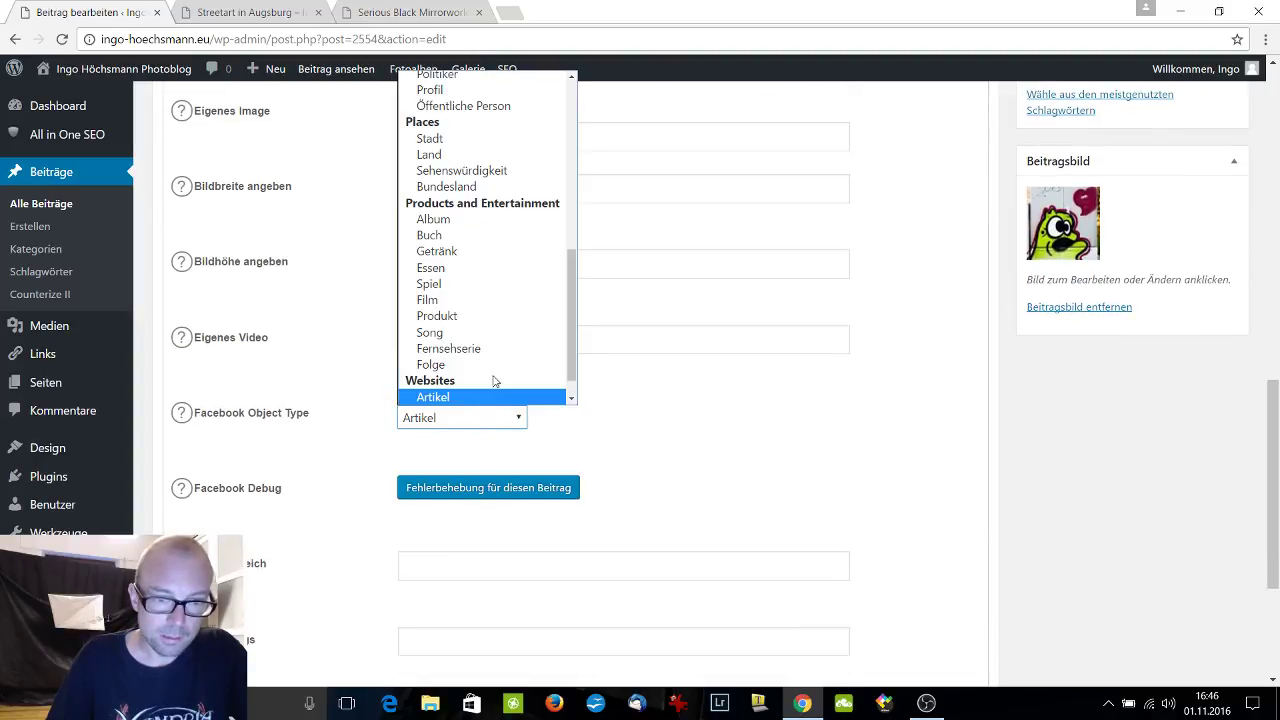
{"action": "scroll", "coordinate": [493, 381], "scroll_direction": "down", "scroll_amount": 2}
{"action": "left_click", "coordinate": [457, 381]}
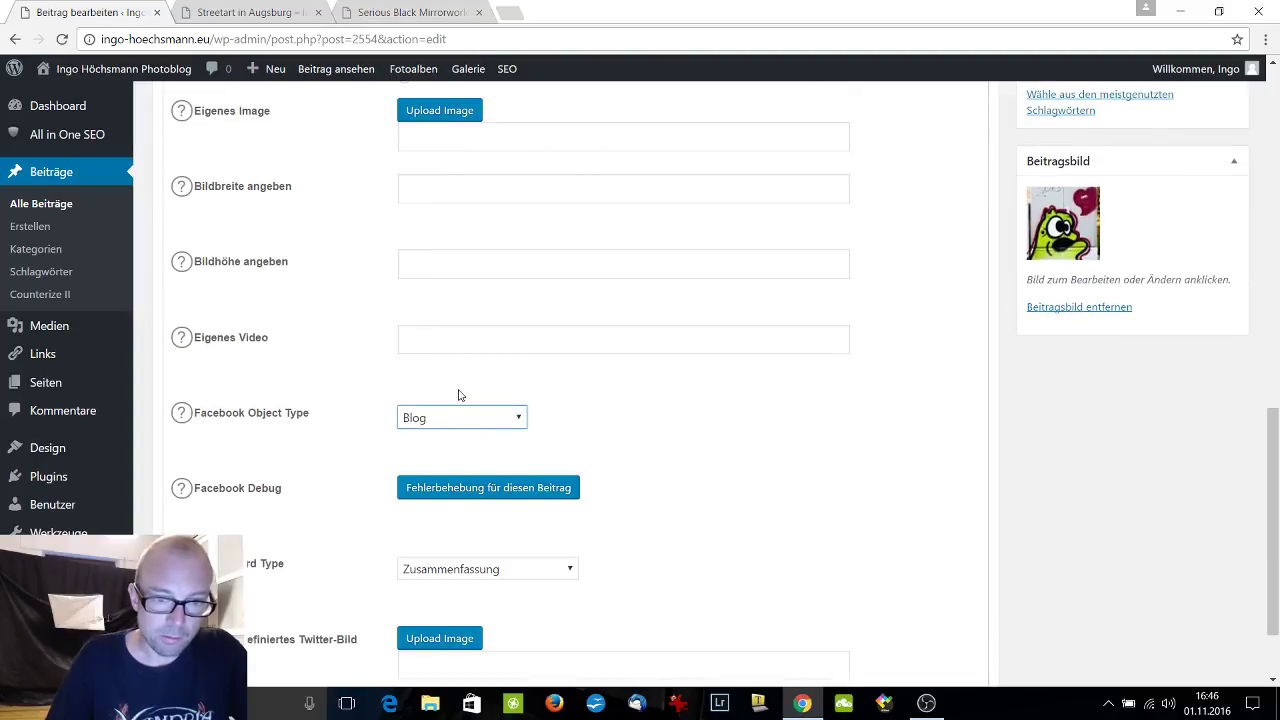
{"action": "left_click", "coordinate": [478, 417]}
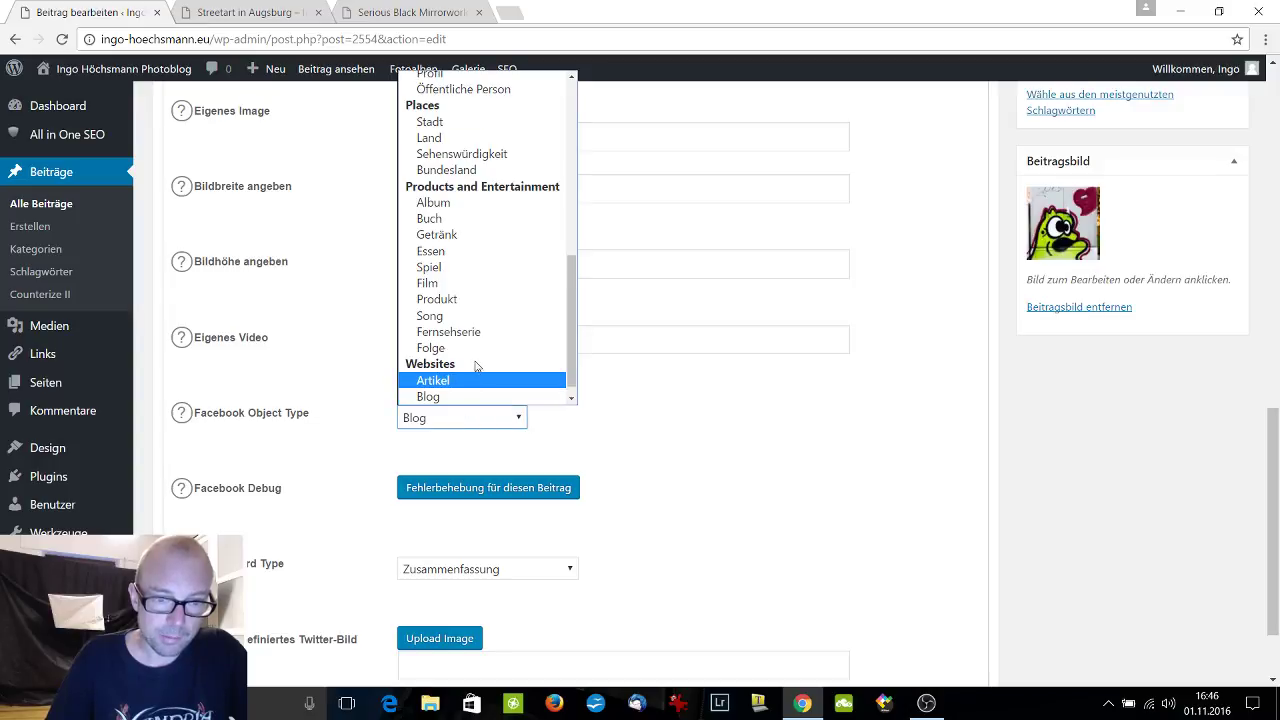
{"action": "scroll", "coordinate": [460, 385], "scroll_direction": "down", "scroll_amount": 1}
{"action": "left_click", "coordinate": [457, 397]}
{"action": "scroll", "coordinate": [630, 419], "scroll_direction": "down", "scroll_amount": 1}
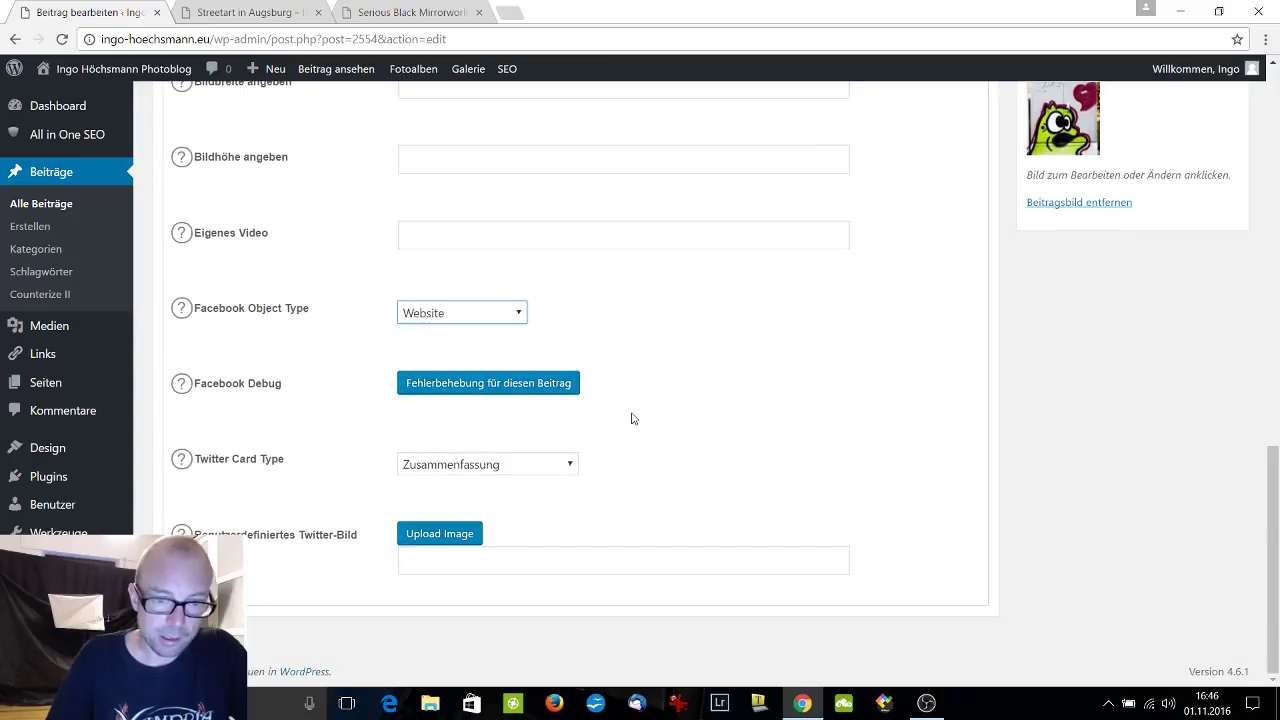
Save the post draft with the new SEO description and Facebook object type.
{"action": "scroll", "coordinate": [631, 418], "scroll_direction": "up", "scroll_amount": 4}
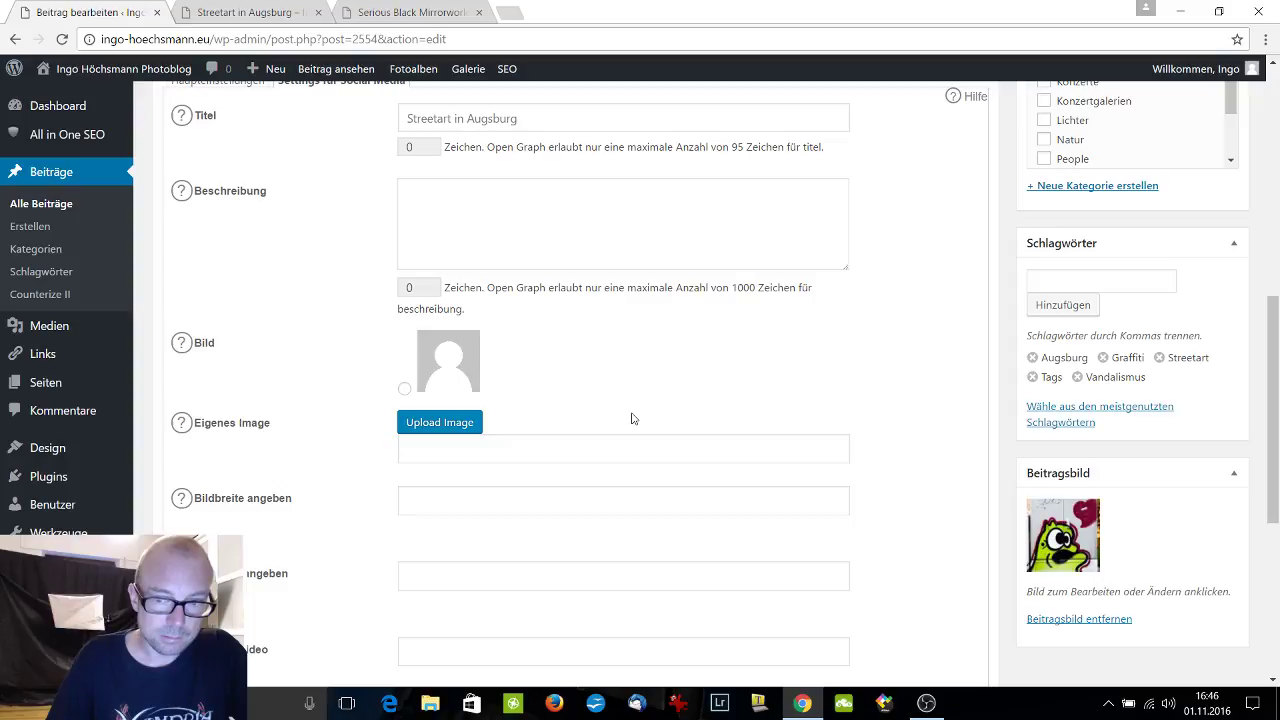
{"action": "scroll", "coordinate": [631, 418], "scroll_direction": "up", "scroll_amount": 6}
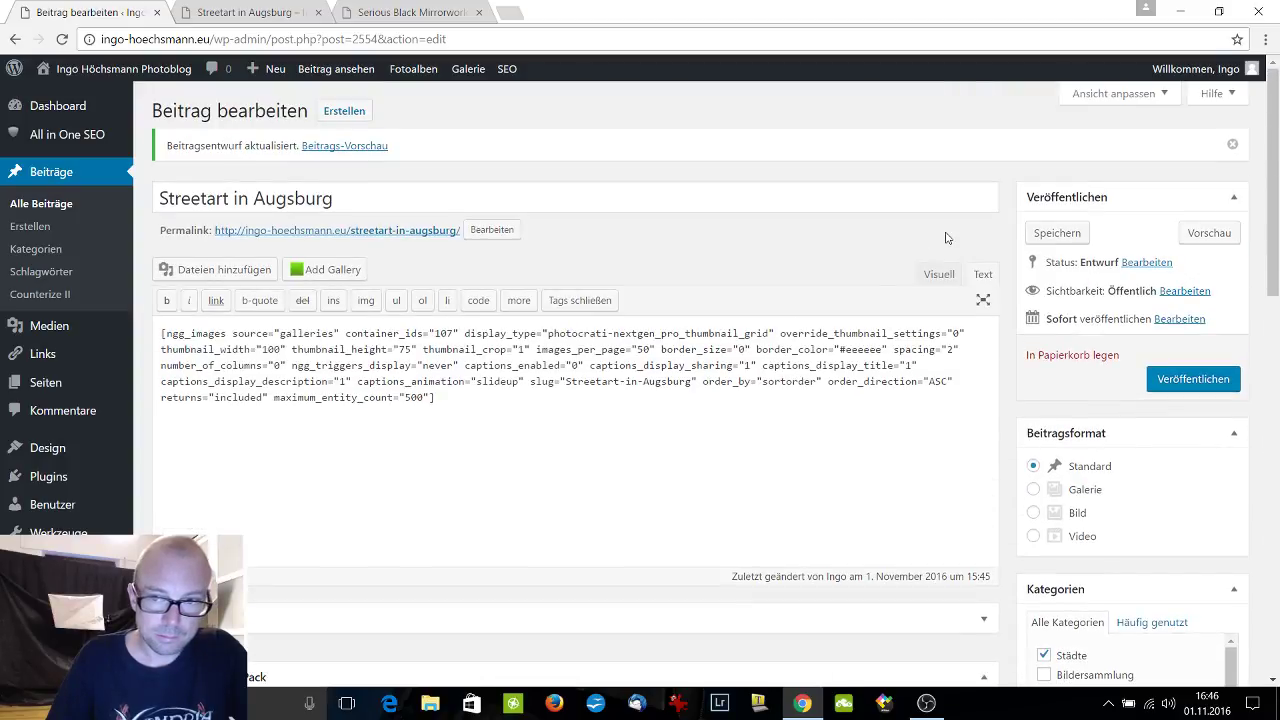
{"action": "left_click", "coordinate": [1066, 232]}
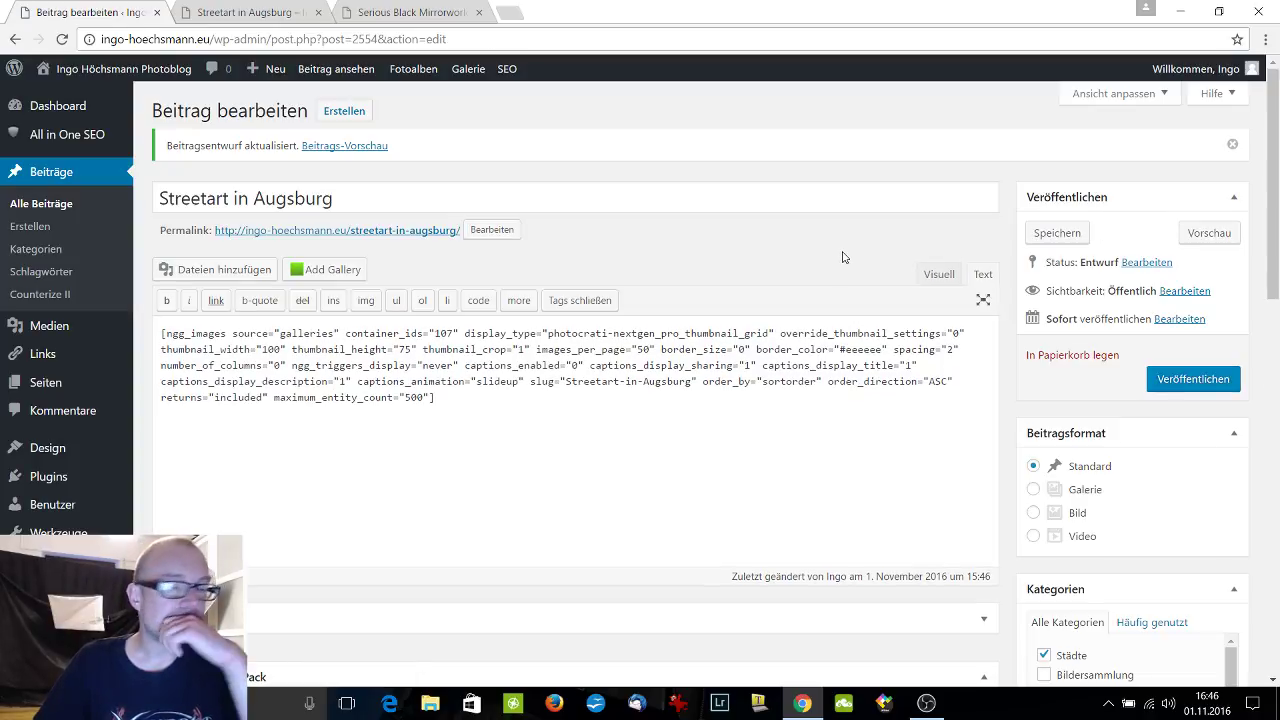
Choose the green graffiti featured image as the social media image in the SEO pack settings and save the draft.
{"action": "scroll", "coordinate": [826, 260], "scroll_direction": "down", "scroll_amount": 9}
{"action": "scroll", "coordinate": [826, 260], "scroll_direction": "down", "scroll_amount": 2}
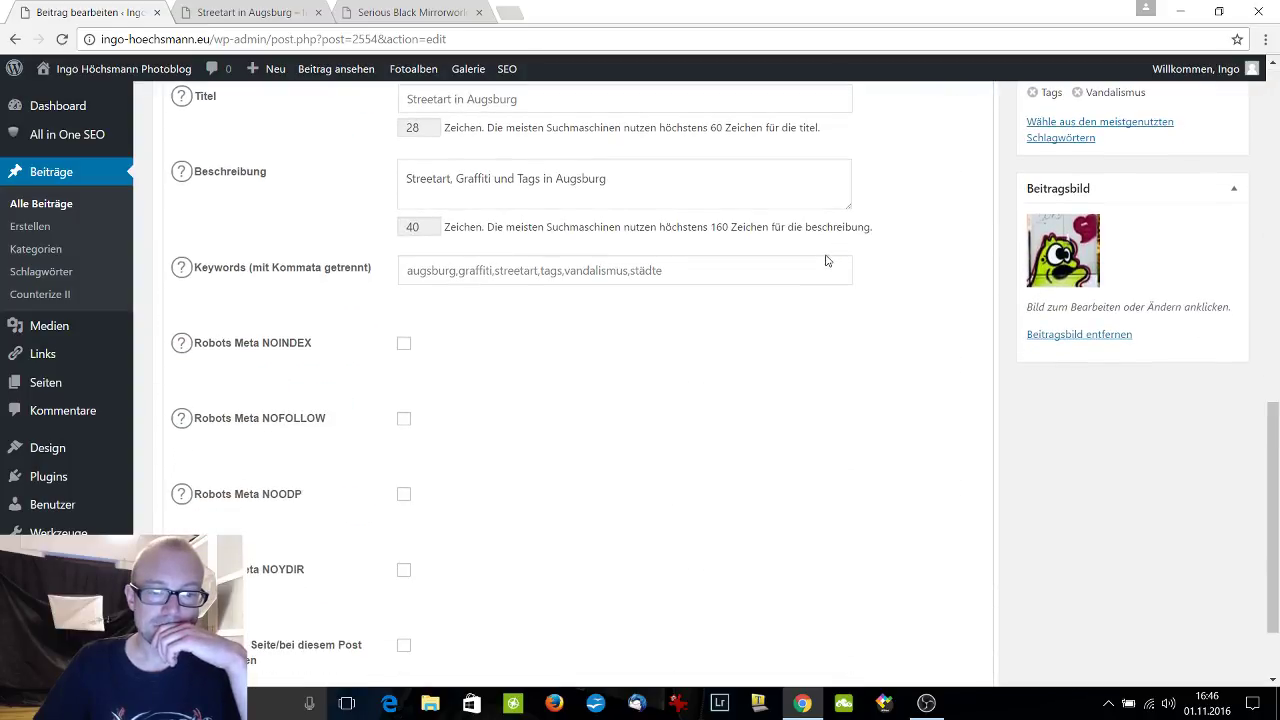
{"action": "scroll", "coordinate": [826, 260], "scroll_direction": "up", "scroll_amount": 6}
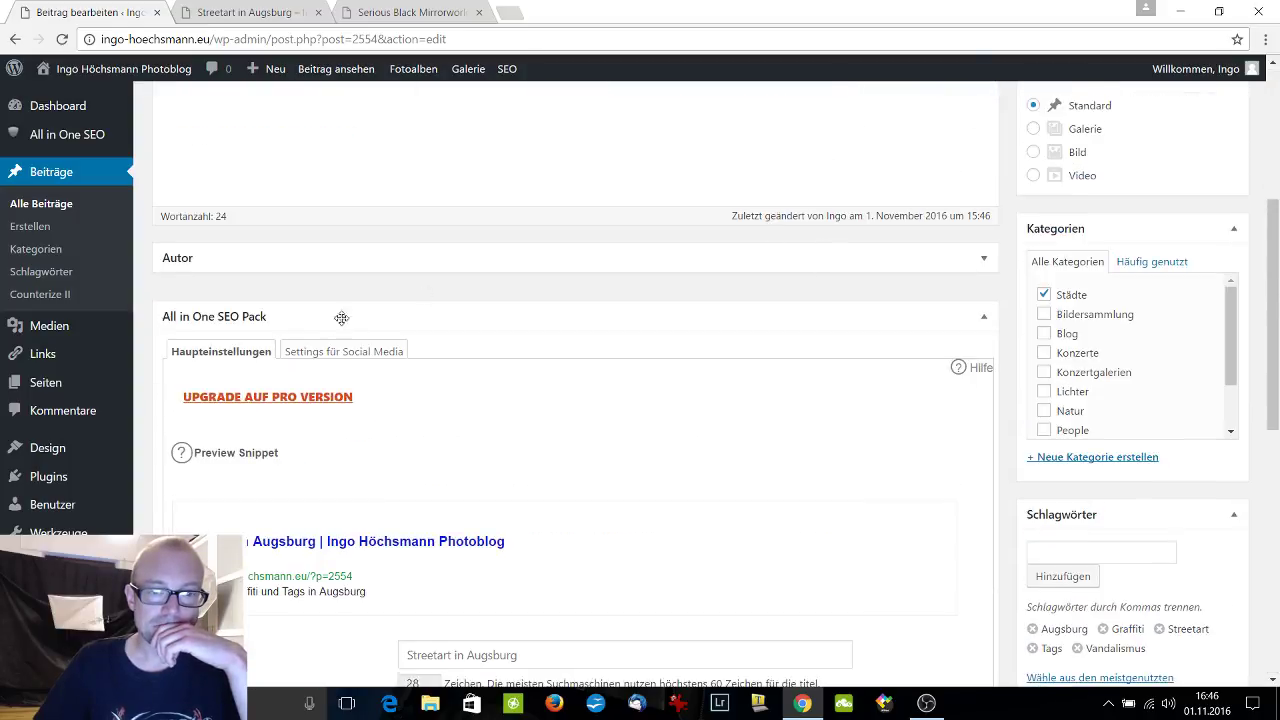
{"action": "left_click", "coordinate": [312, 352]}
{"action": "scroll", "coordinate": [648, 360], "scroll_direction": "down", "scroll_amount": 4}
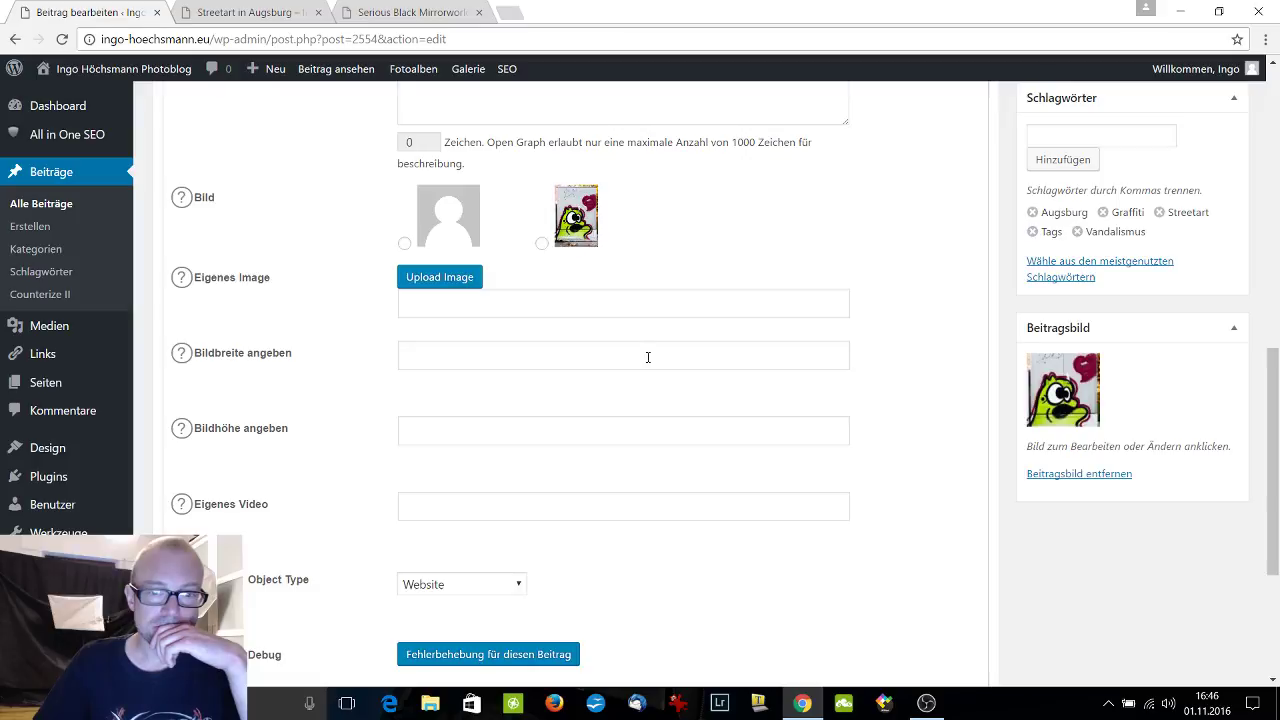
{"action": "left_click", "coordinate": [541, 243]}
{"action": "scroll", "coordinate": [637, 296], "scroll_direction": "down", "scroll_amount": 2}
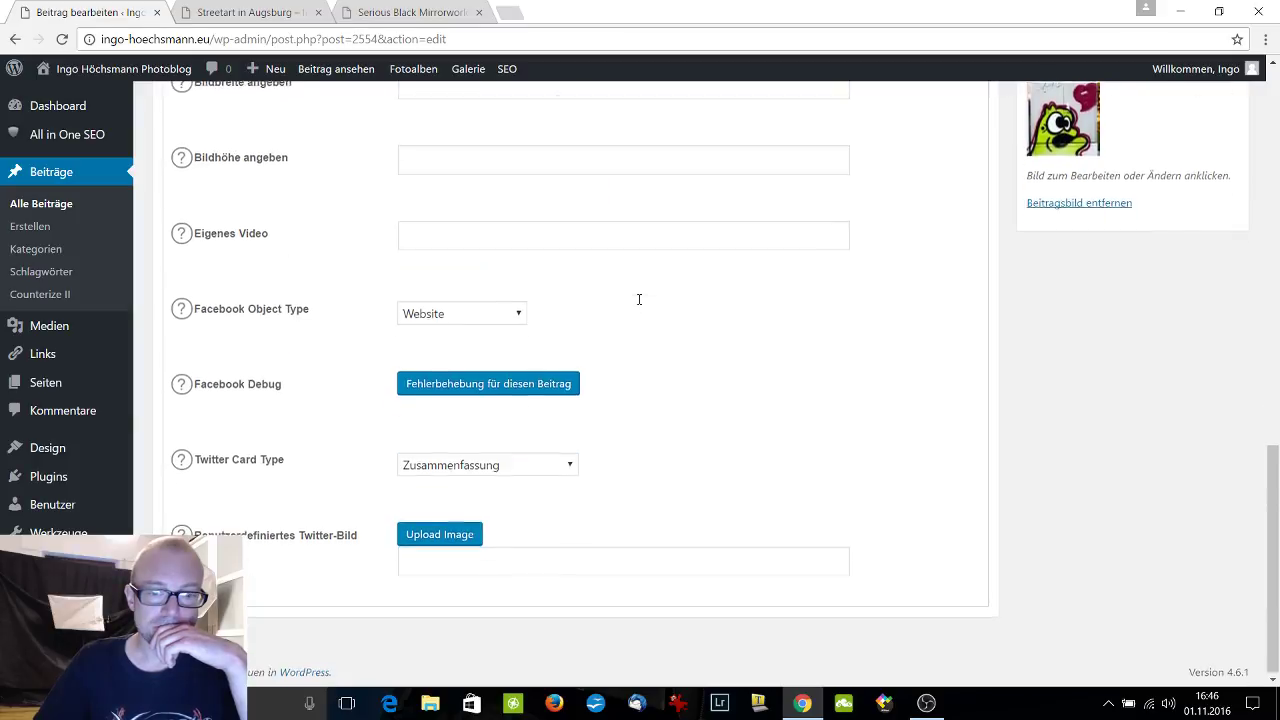
{"action": "scroll", "coordinate": [640, 295], "scroll_direction": "up", "scroll_amount": 10}
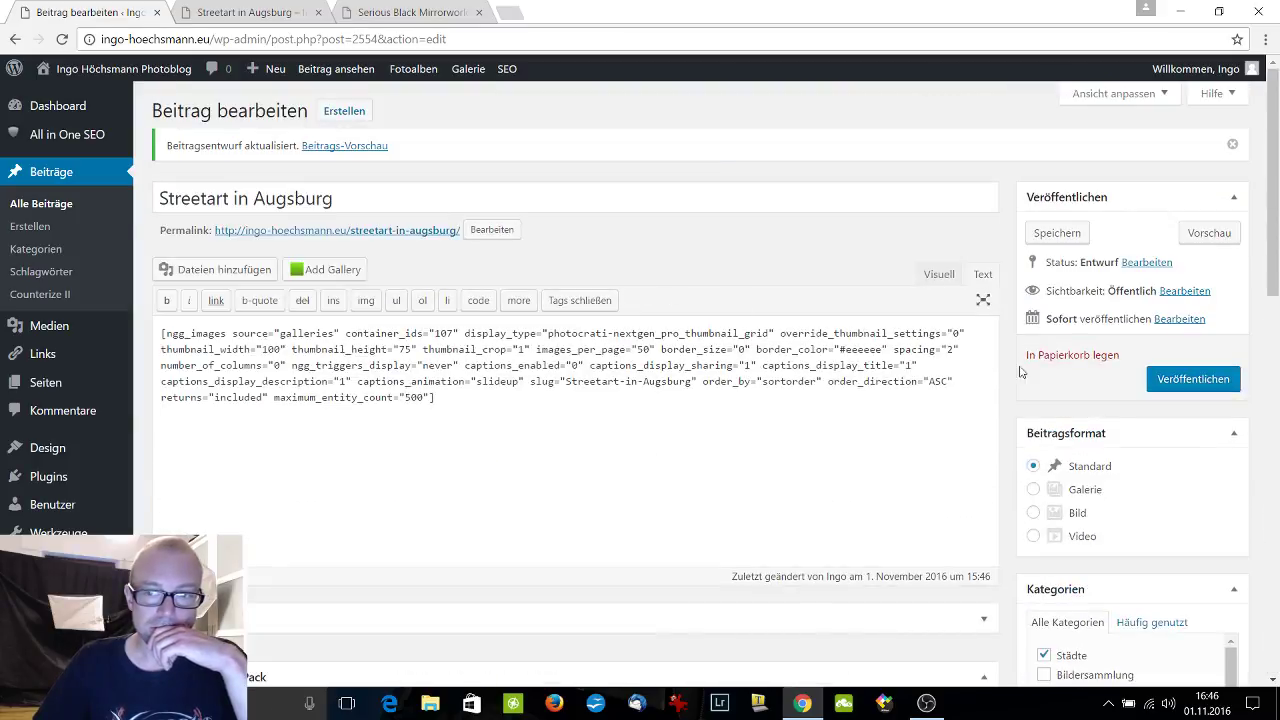
{"action": "left_click", "coordinate": [1060, 233]}
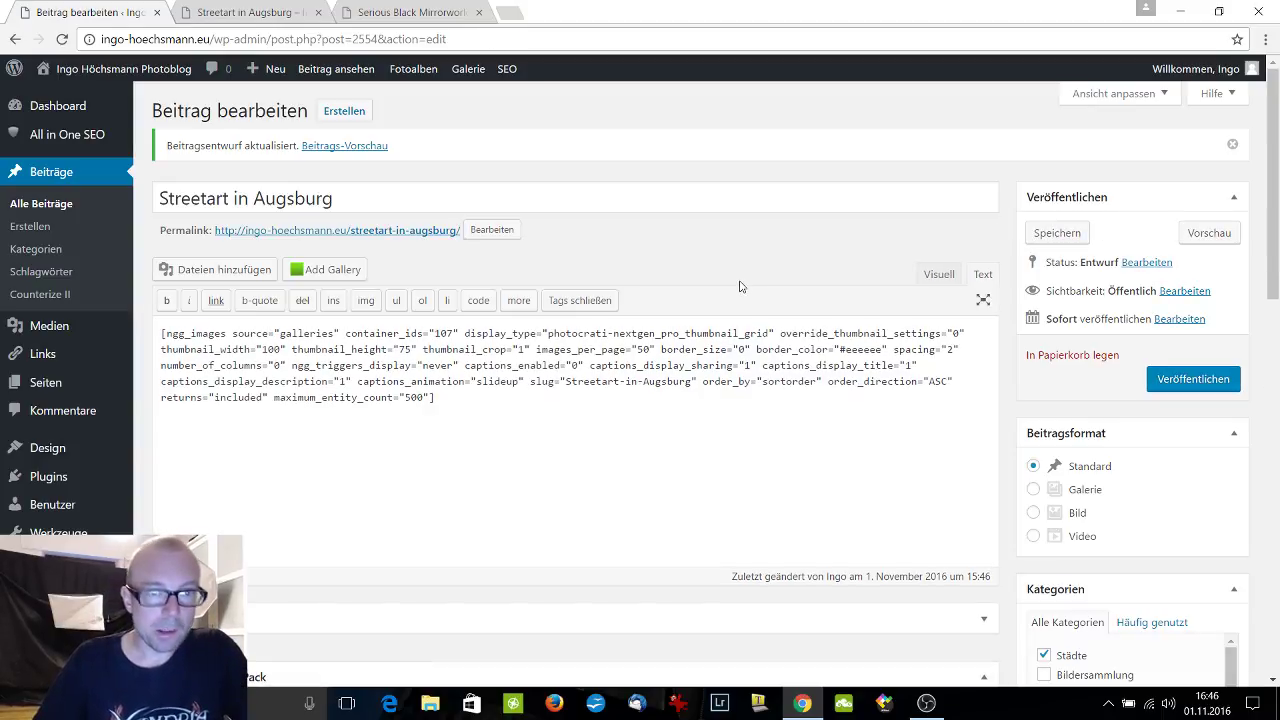
Switch the post editor to visual mode and insert two empty lines above the NextGEN gallery.
{"action": "left_click", "coordinate": [939, 274]}
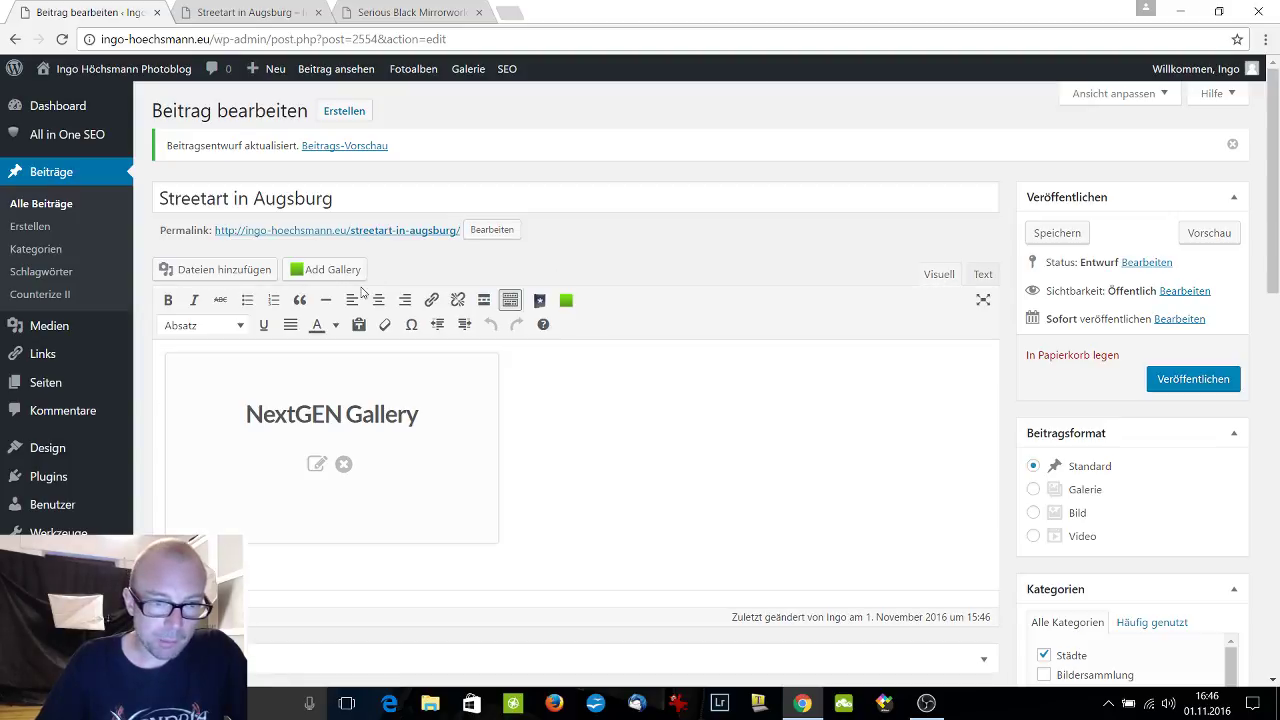
{"action": "left_click", "coordinate": [162, 355]}
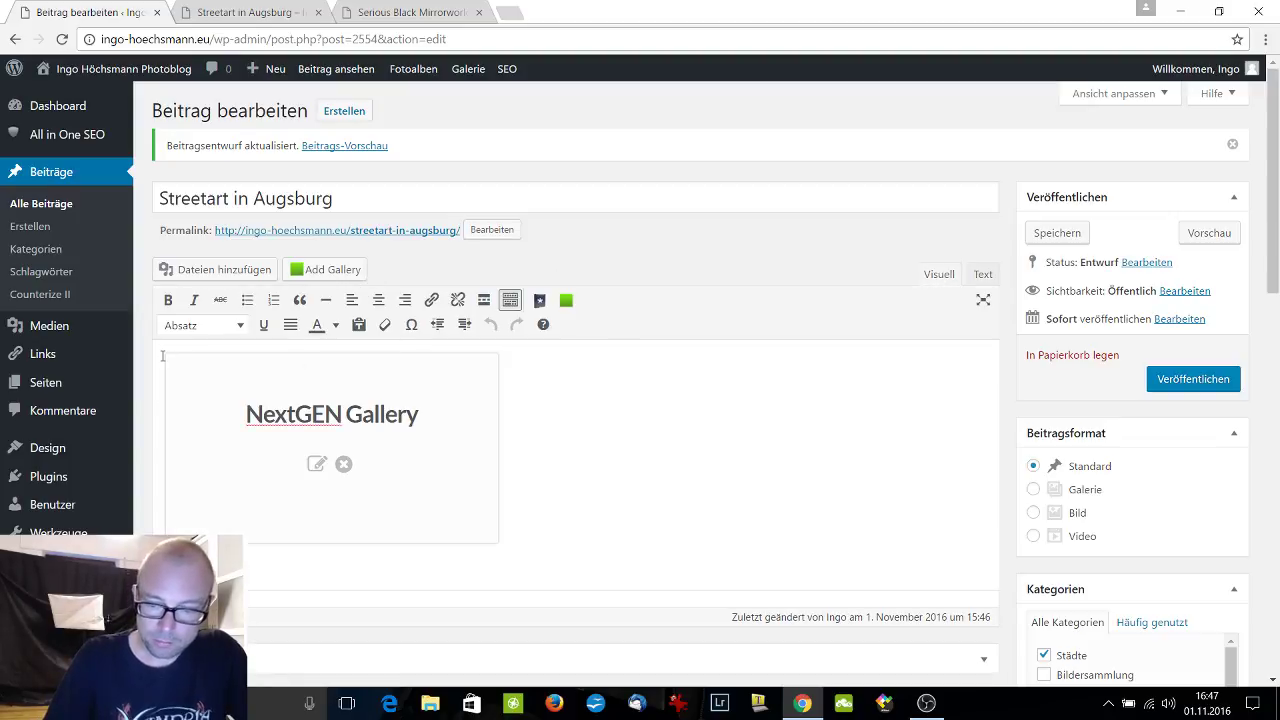
{"action": "key", "text": "Return"}
{"action": "key", "text": "Return"}
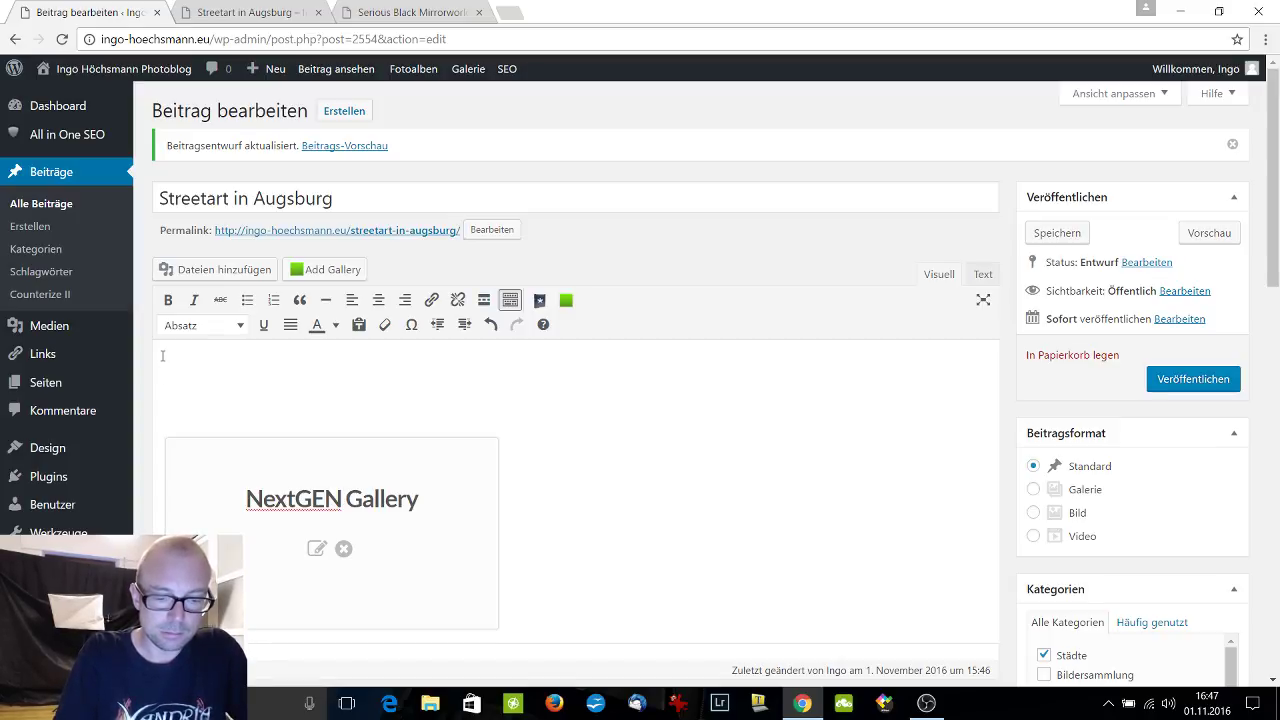
Write "Die ersten Bilder meiner Sammlung an Streetart und Graffiti sowie Taggings." as the intro text above the gallery.
{"action": "type", "text": "Die"}
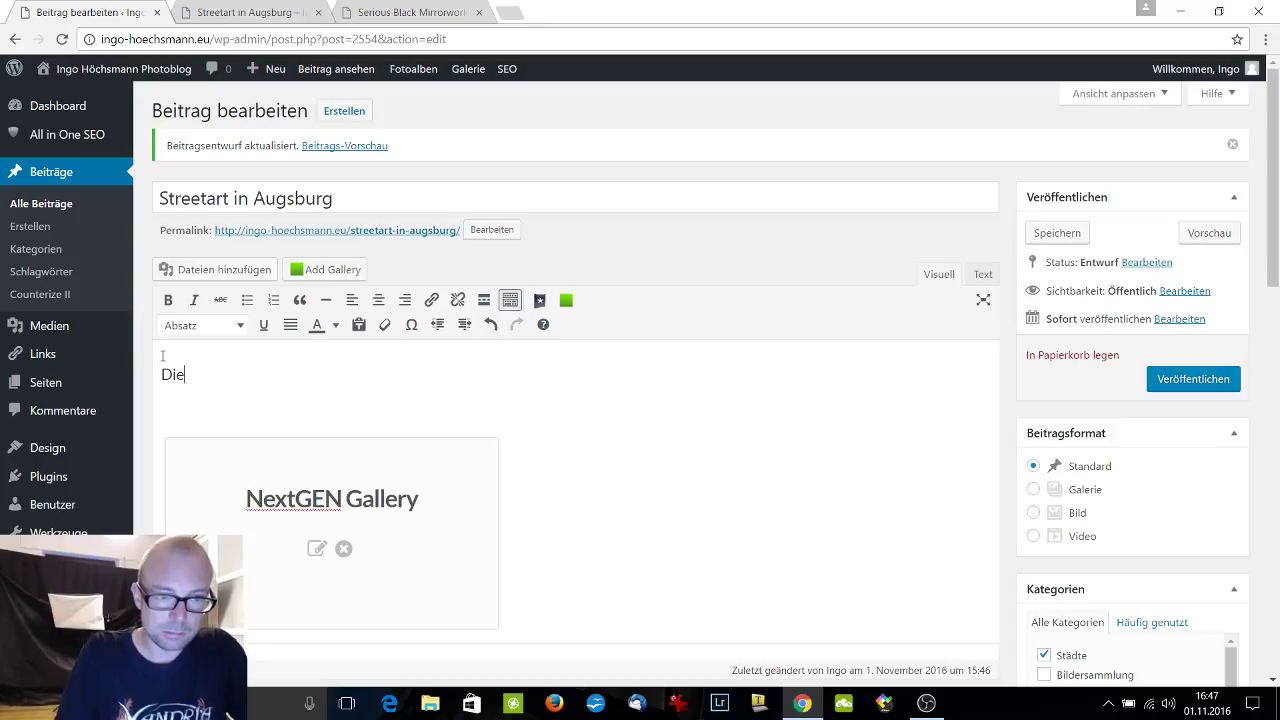
{"action": "type", "text": " erste"}
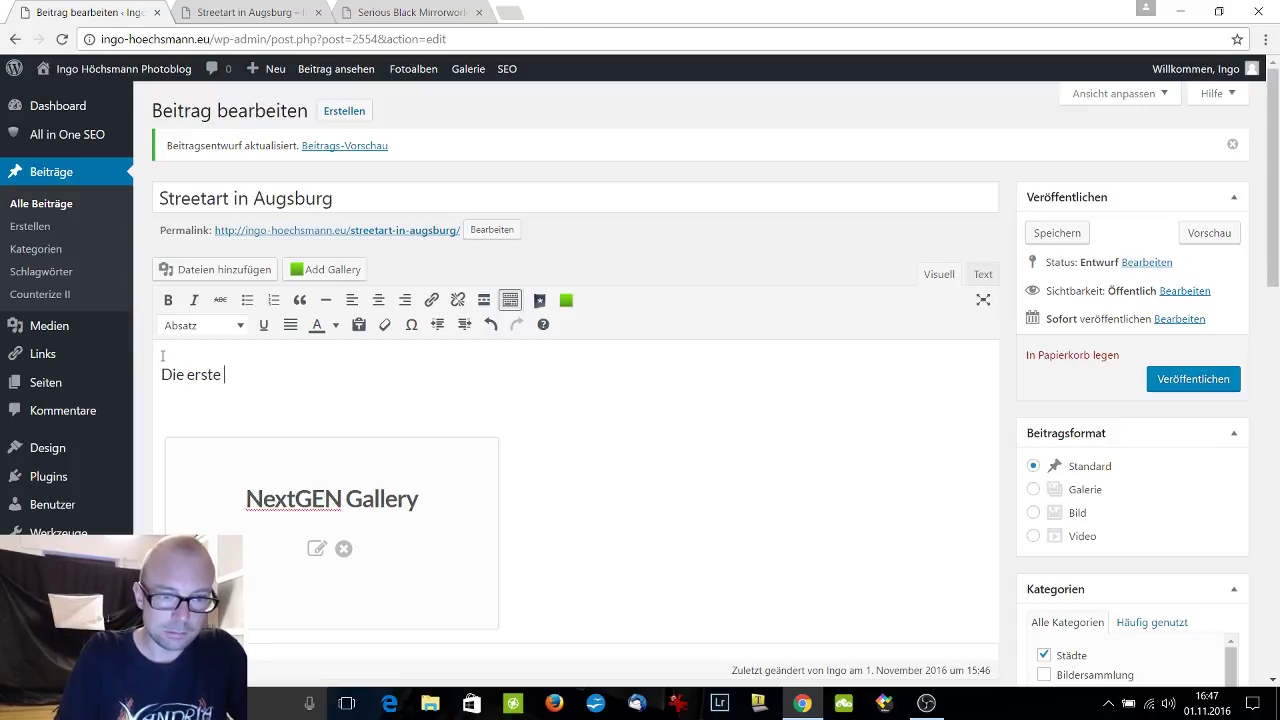
{"action": "type", "text": "n Bi"}
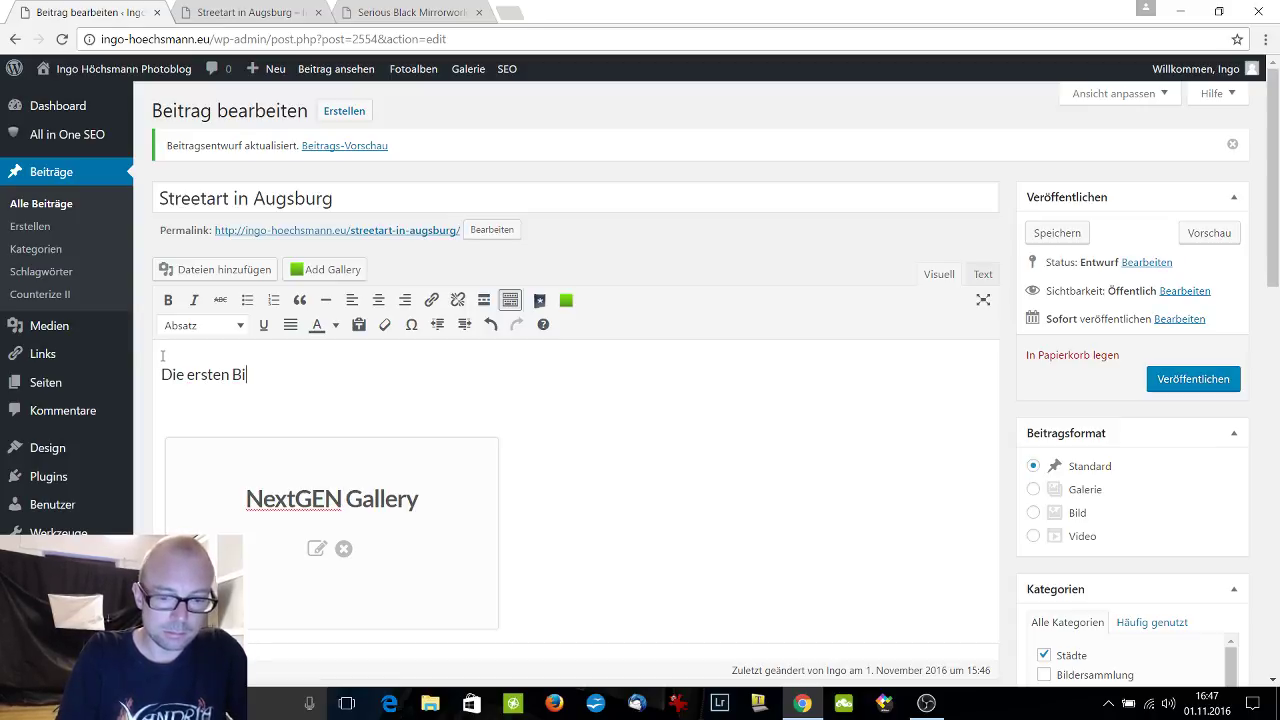
{"action": "type", "text": "lder meiner S"}
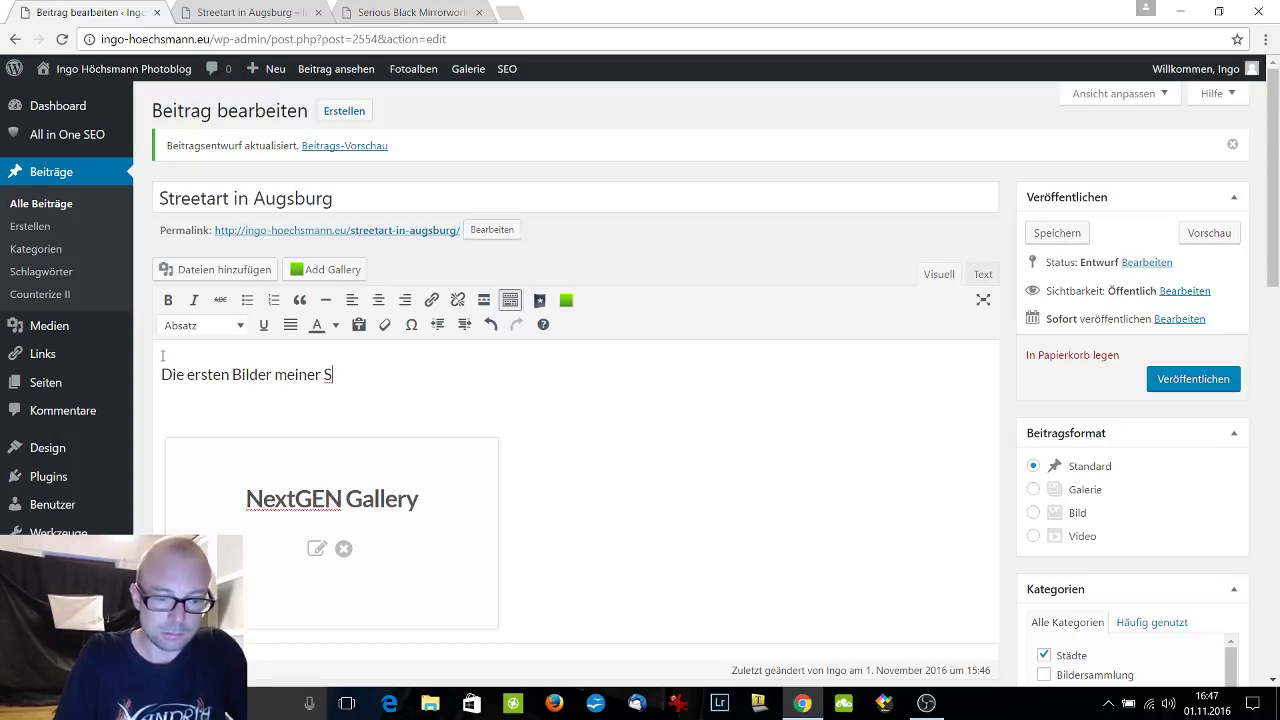
{"action": "type", "text": "ammlung an Street"}
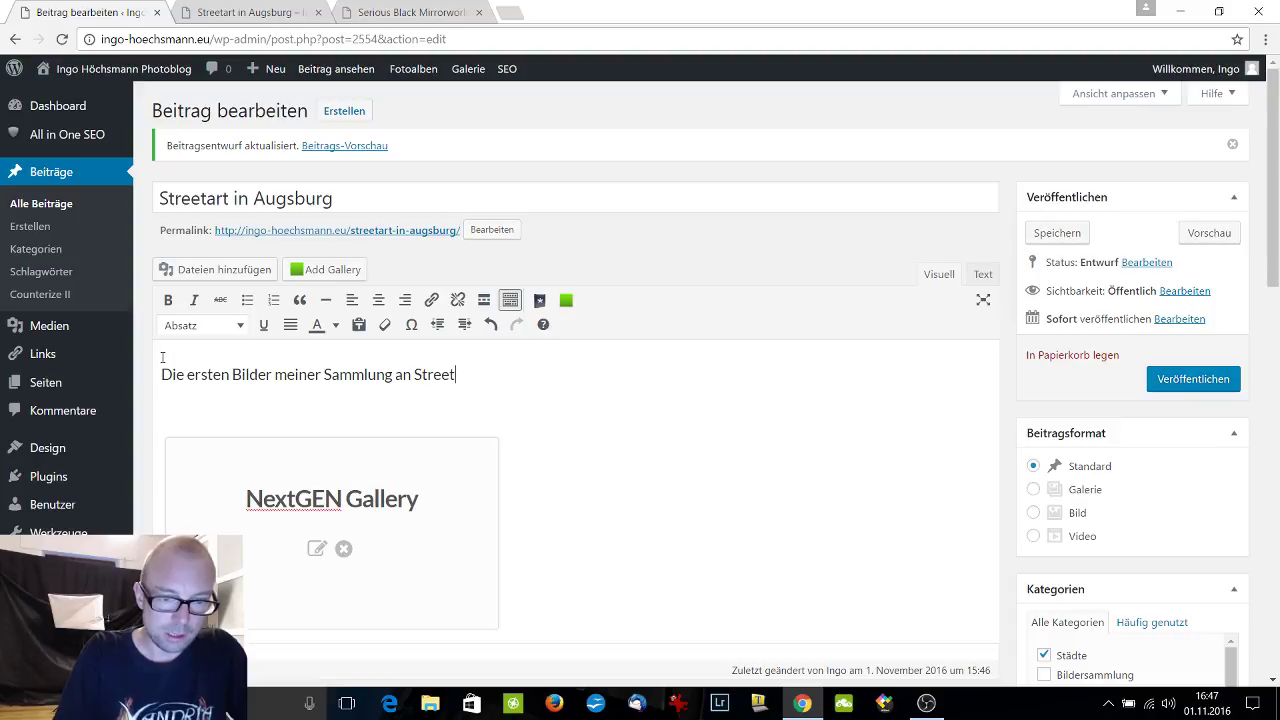
{"action": "type", "text": "art "}
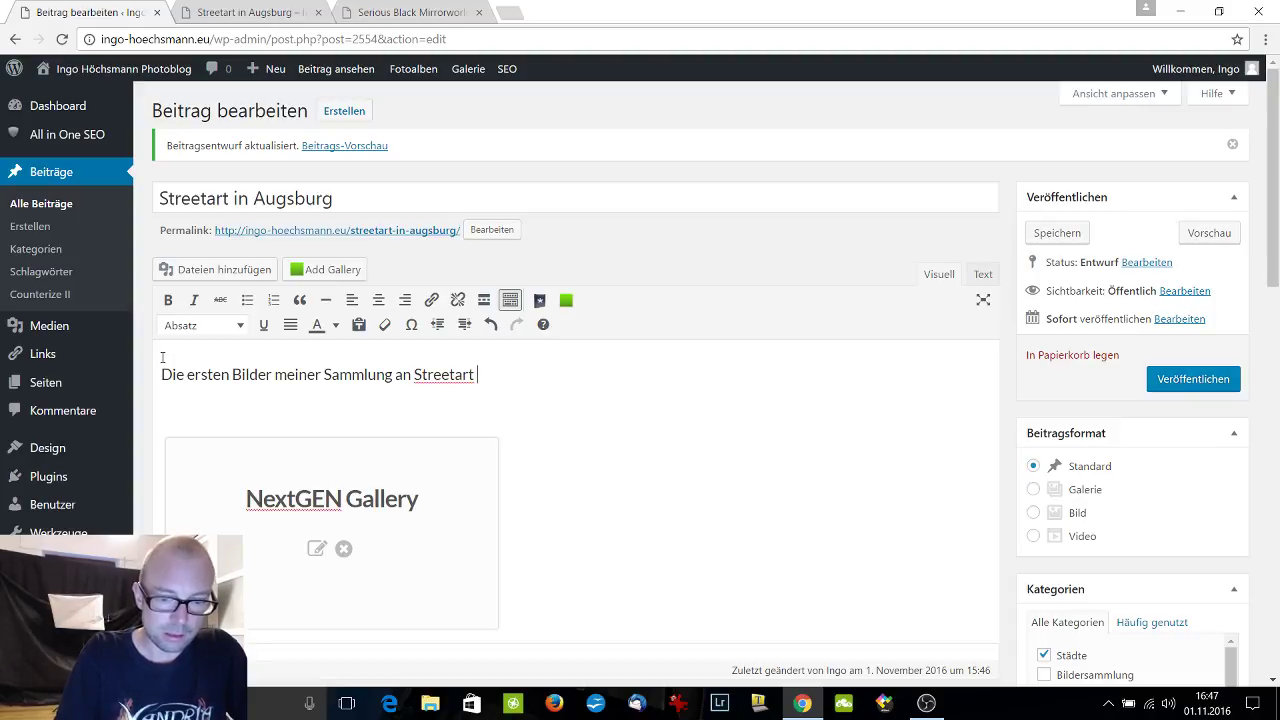
{"action": "type", "text": "und Graf"}
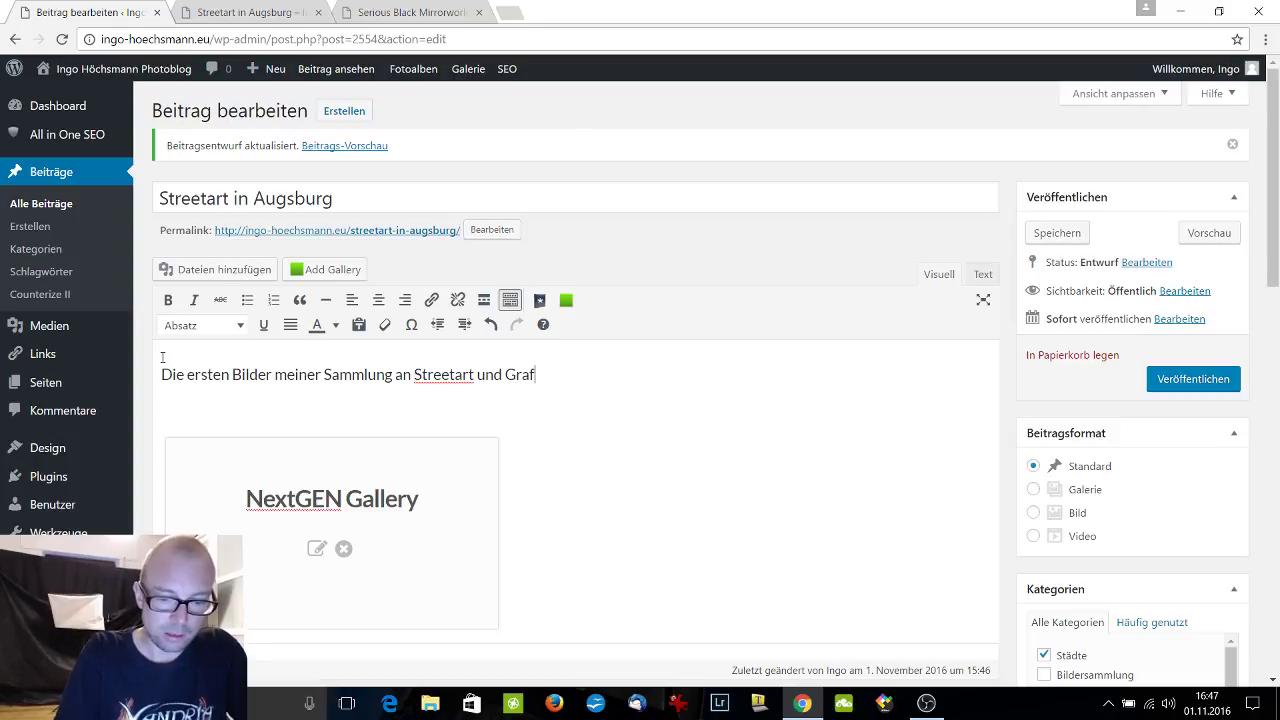
{"action": "type", "text": "fiti"}
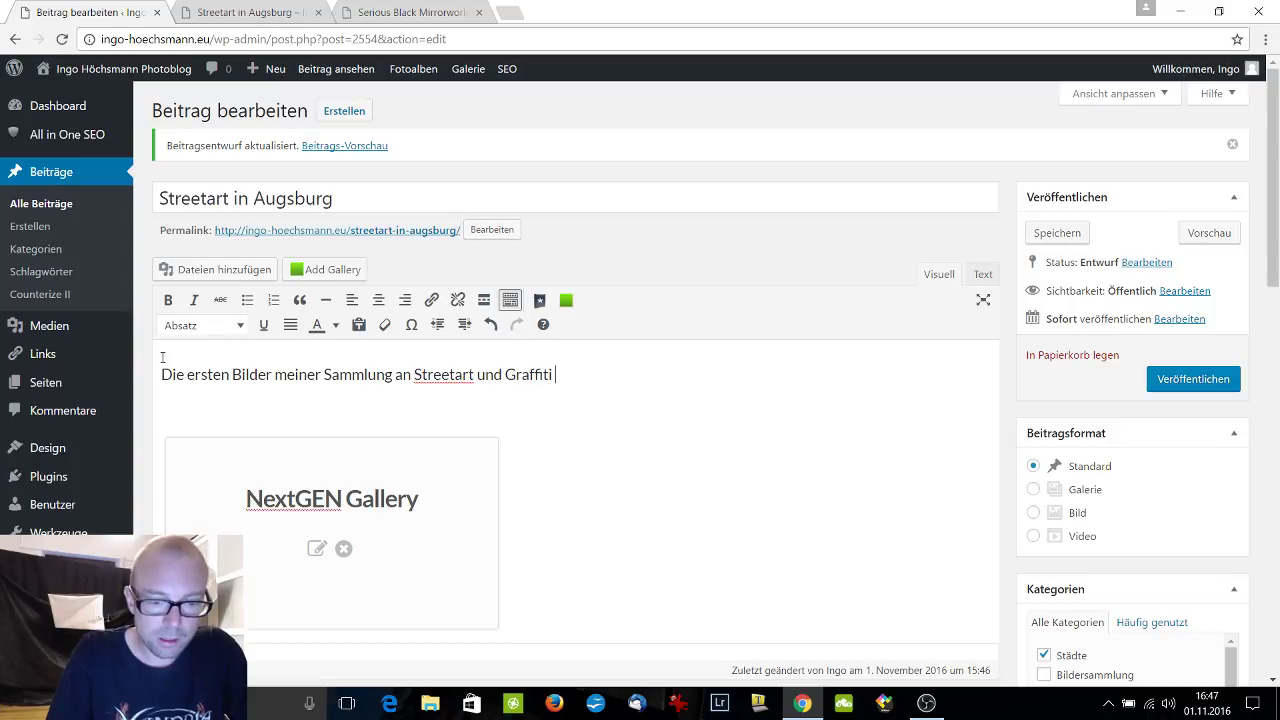
{"action": "type", "text": "sowei"}
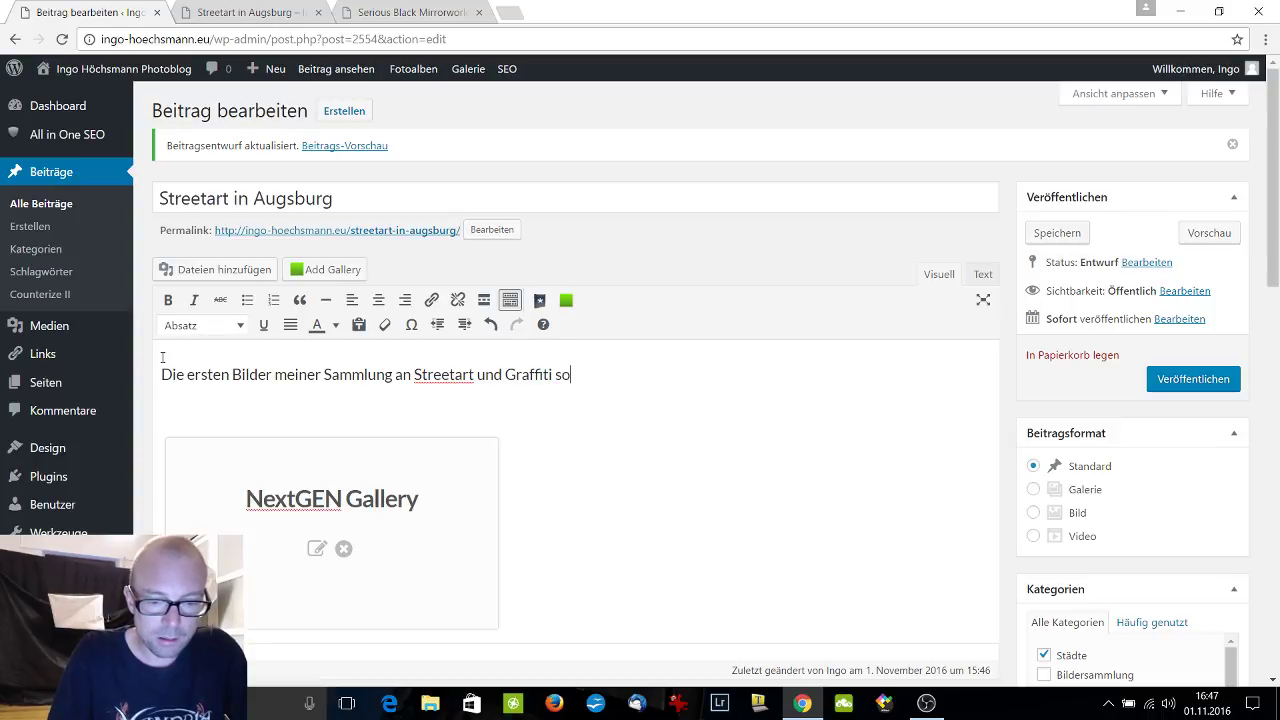
{"action": "key", "text": "BackSpace"}
{"action": "key", "text": "BackSpace"}
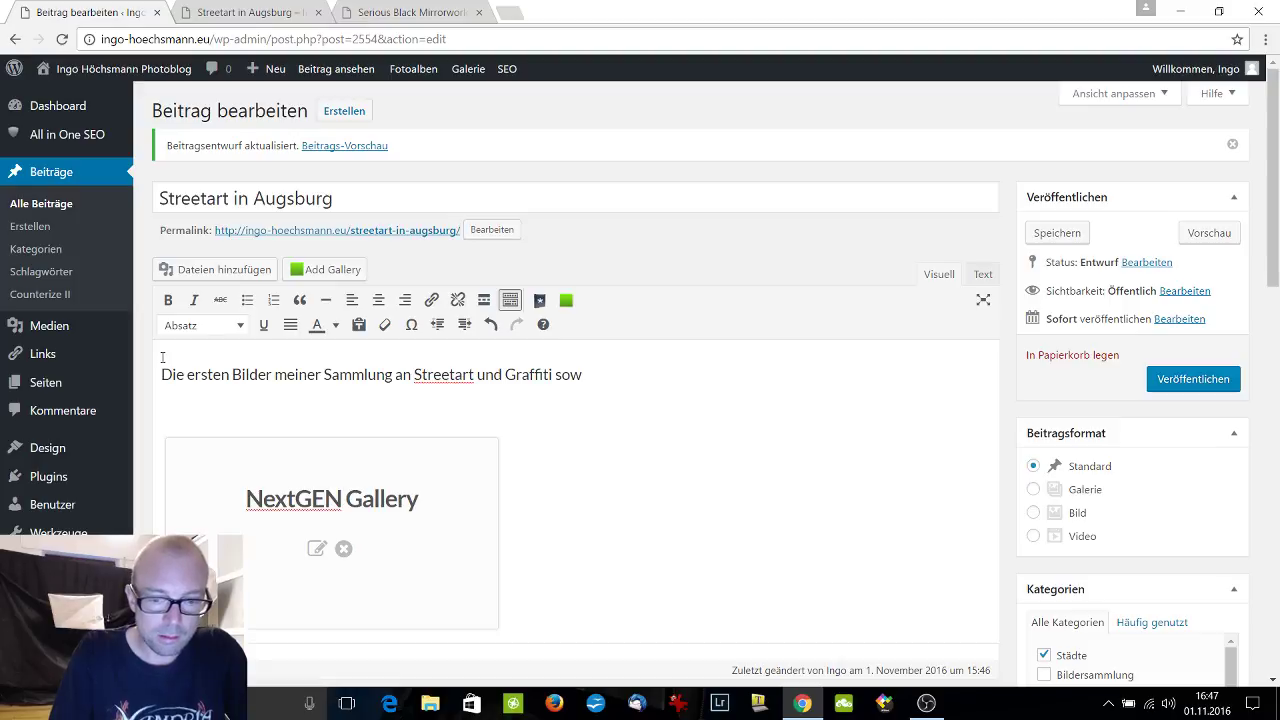
{"action": "type", "text": "ie Taggings"}
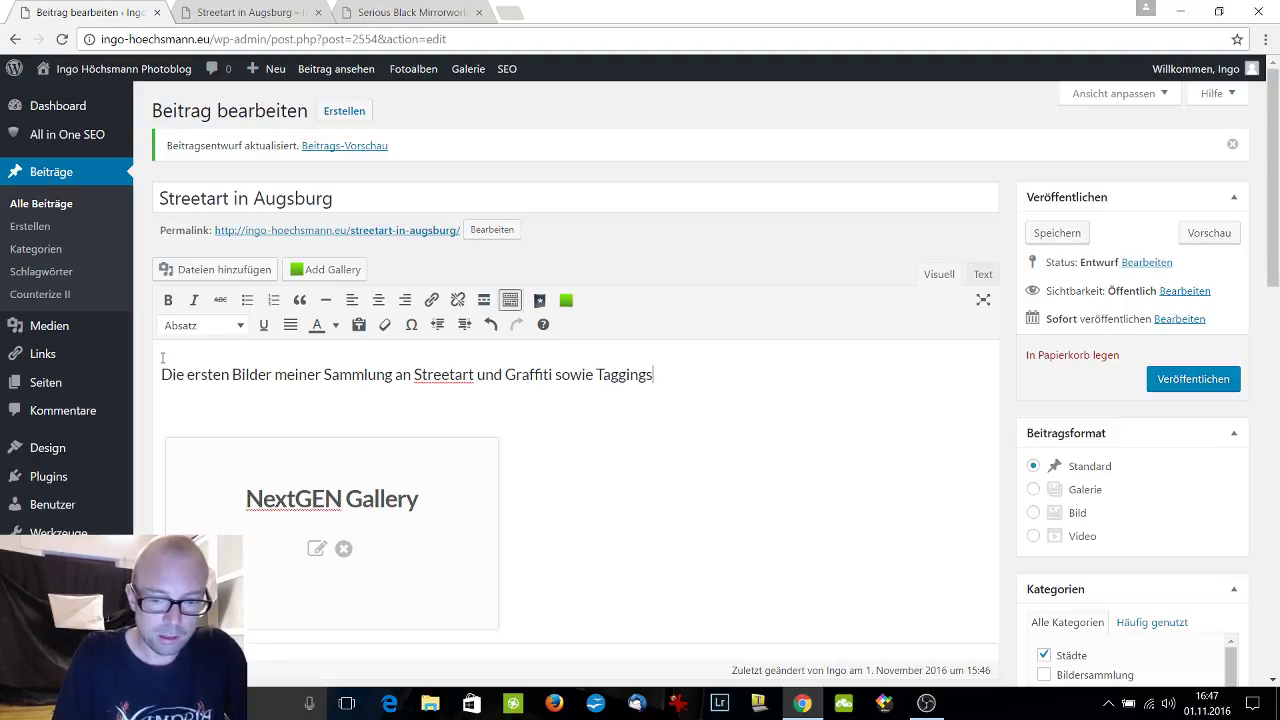
Add a second intro paragraph reading "Aller Bilder wurden im Raum Augsburg gemacht.".
{"action": "key", "text": "Return"}
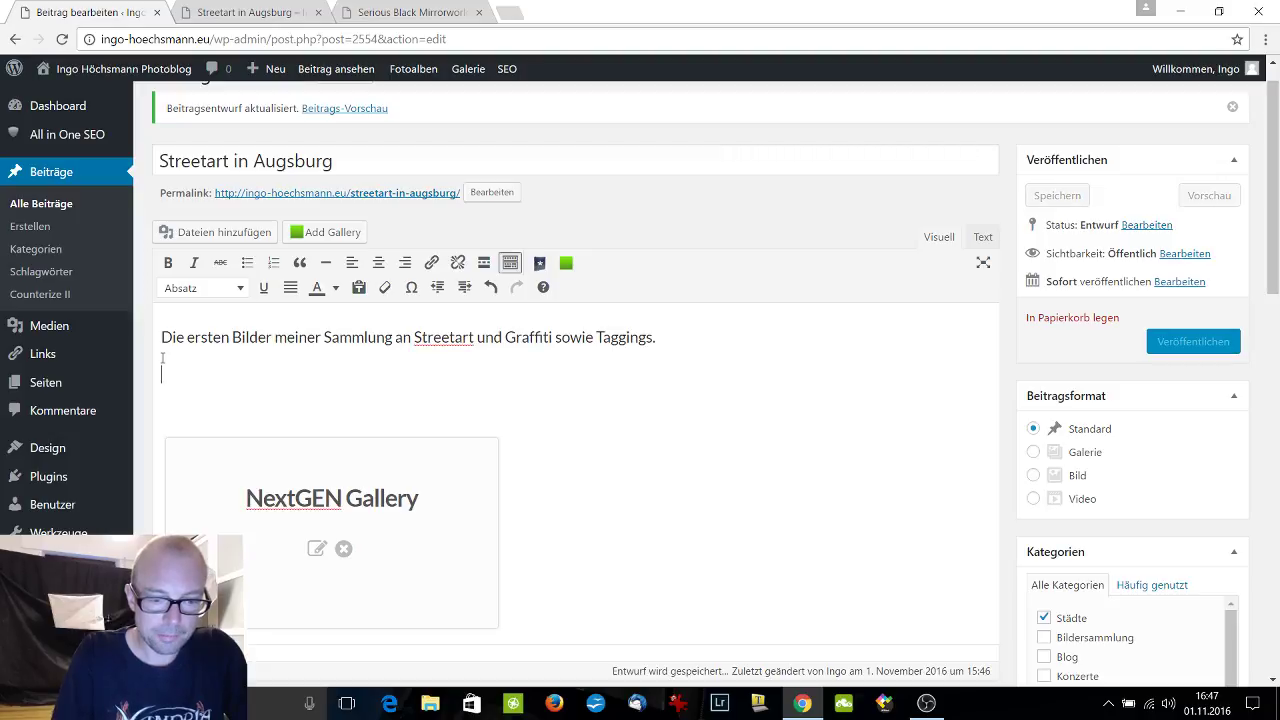
{"action": "type", "text": "Aller "}
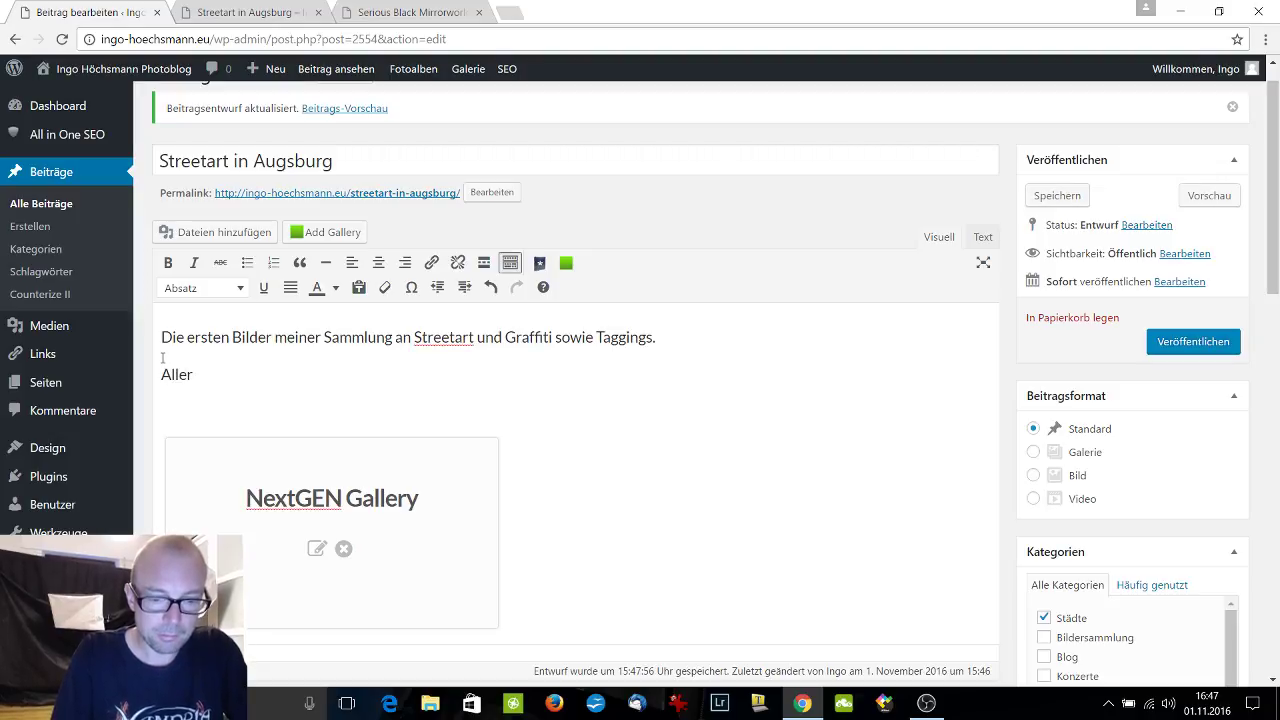
{"action": "type", "text": "Bilder w"}
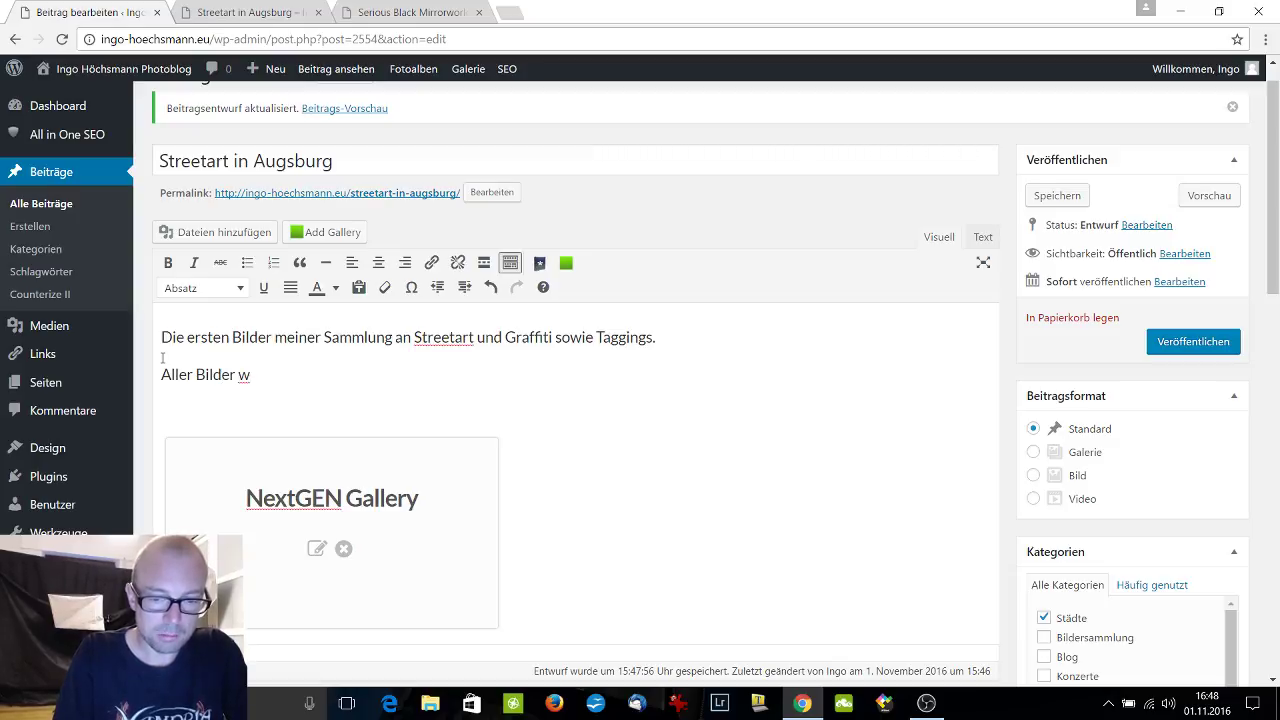
{"action": "type", "text": "urden i"}
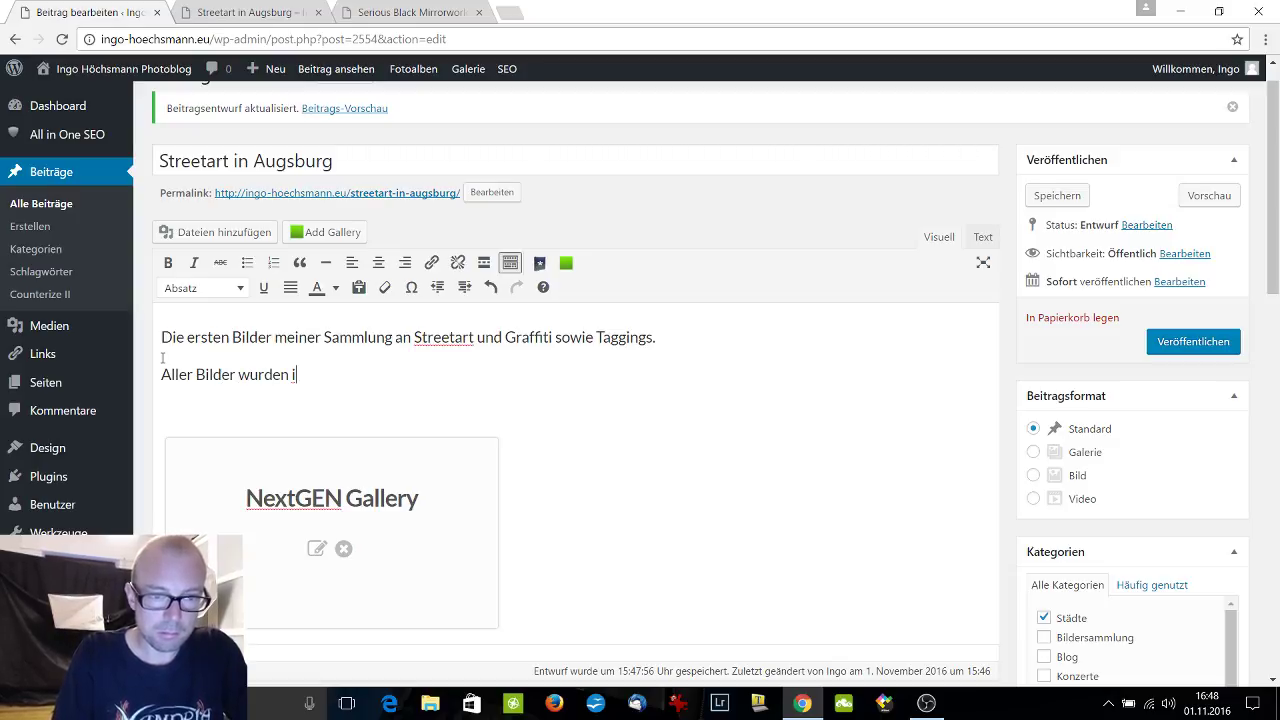
{"action": "type", "text": "m Raum "}
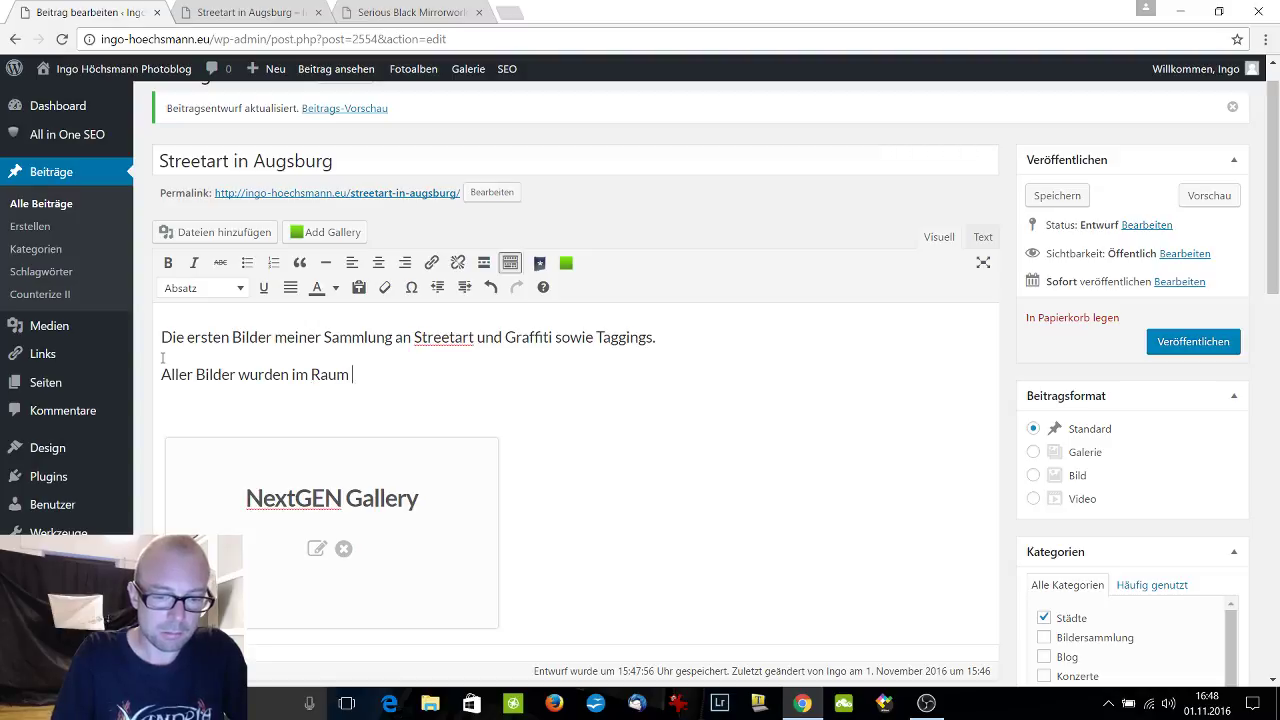
{"action": "type", "text": "Augsburg gemacht"}
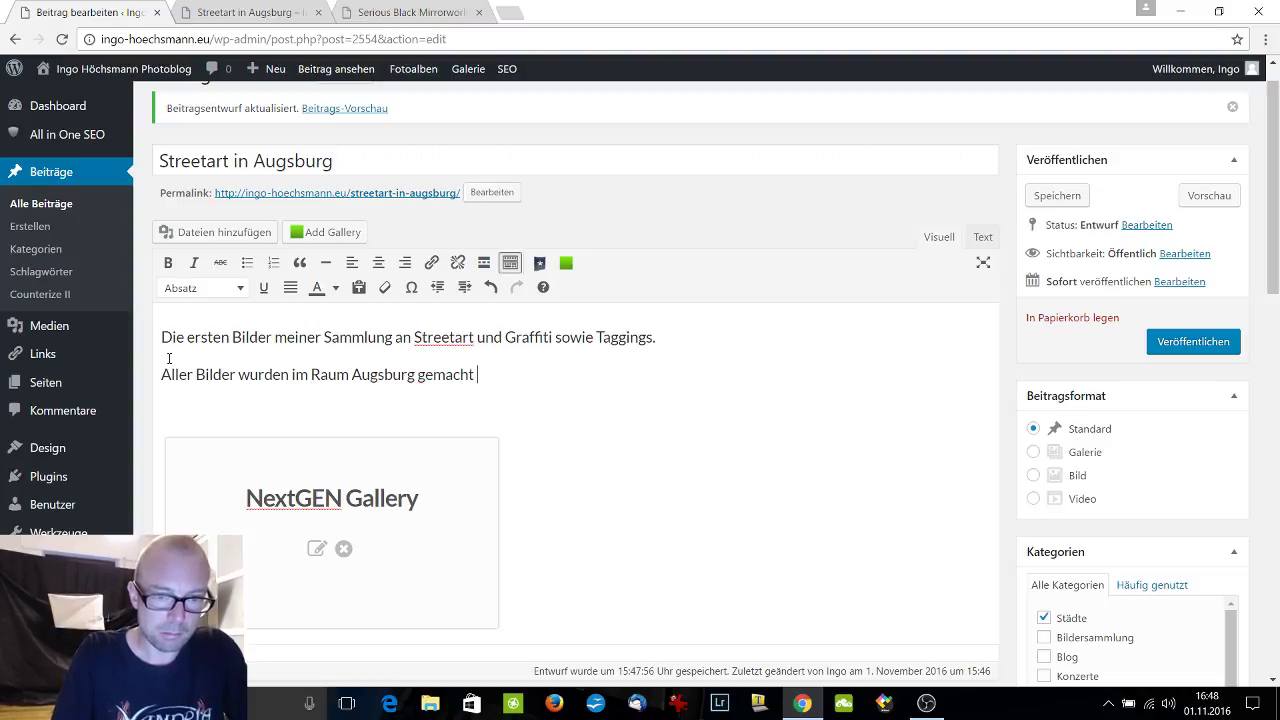
{"action": "key", "text": "BackSpace"}
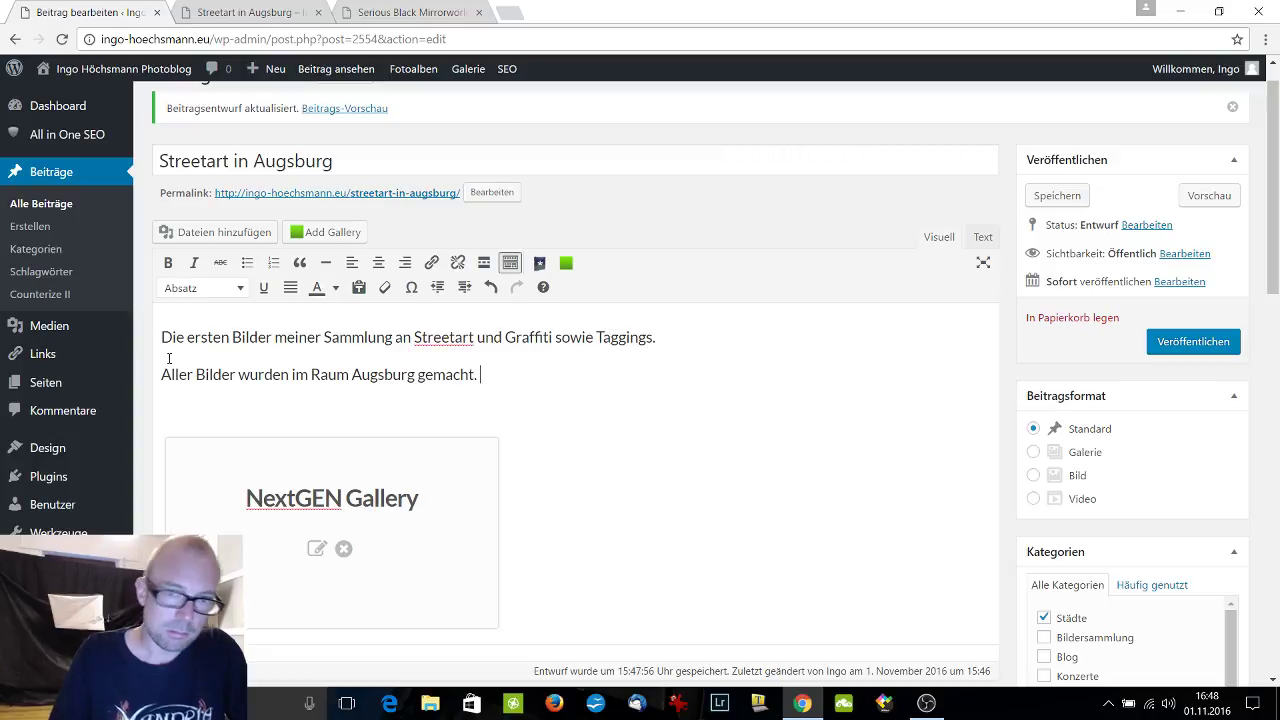
Extend the post title to "Streetart in Augsburg - zwischen Kunst und Vandalismus" and save the draft.
{"action": "left_click", "coordinate": [354, 161]}
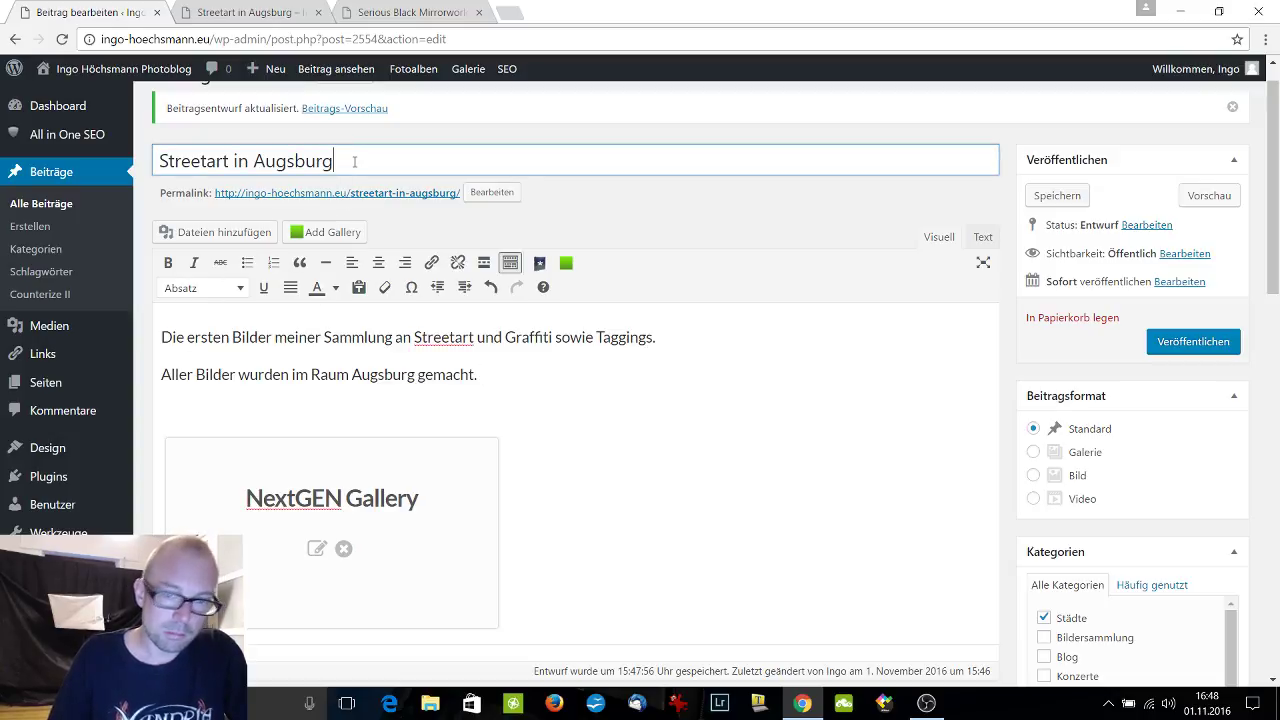
{"action": "type", "text": "- zwis"}
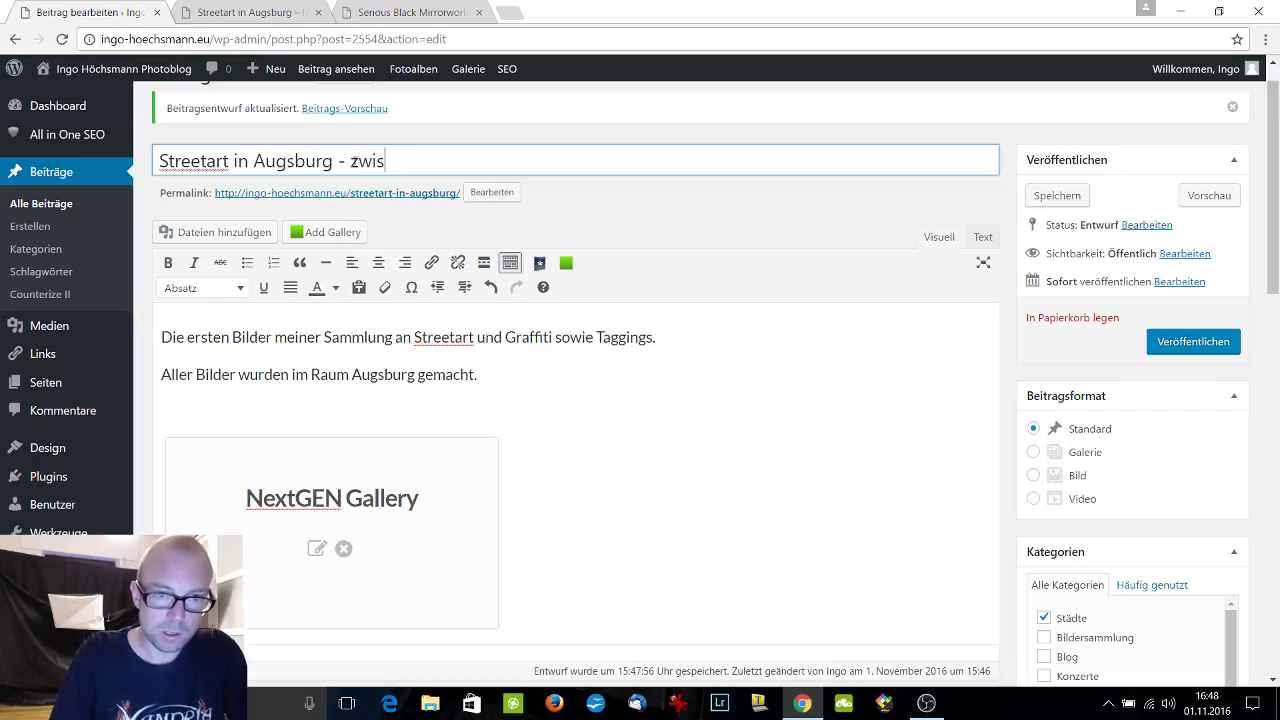
{"action": "type", "text": "chen Kunst "}
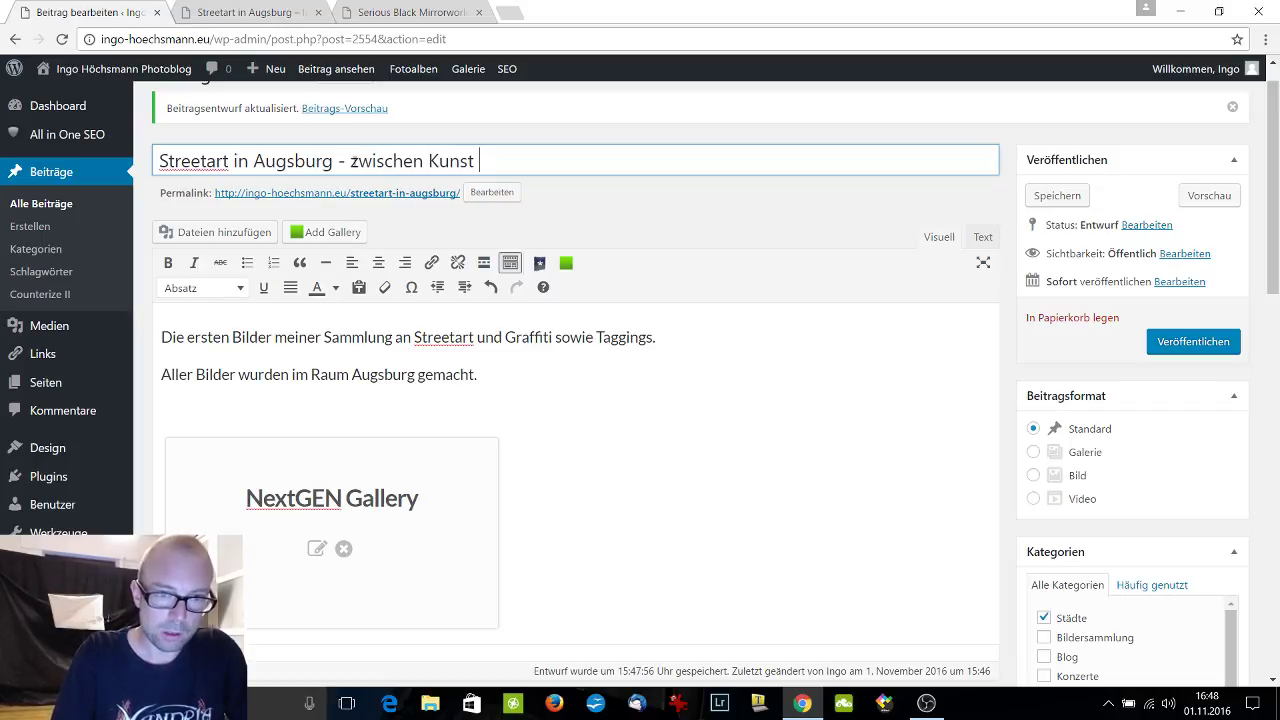
{"action": "type", "text": "und Va"}
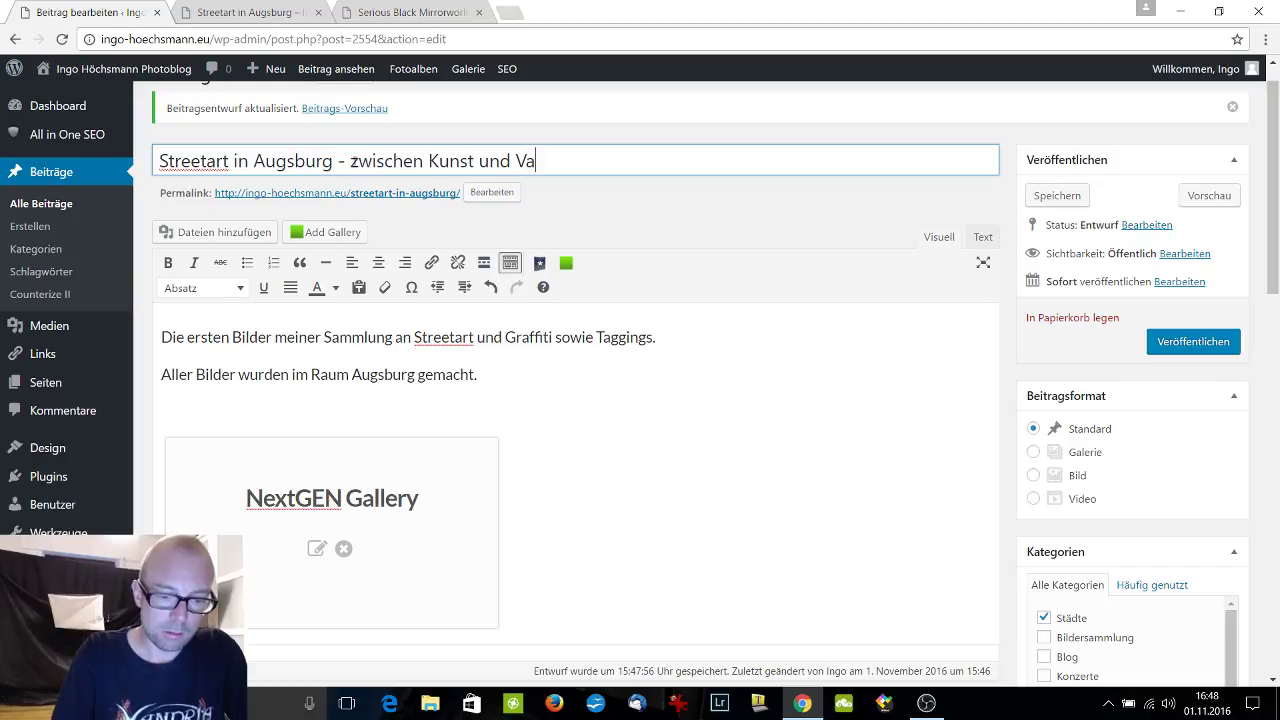
{"action": "type", "text": "ndalismus"}
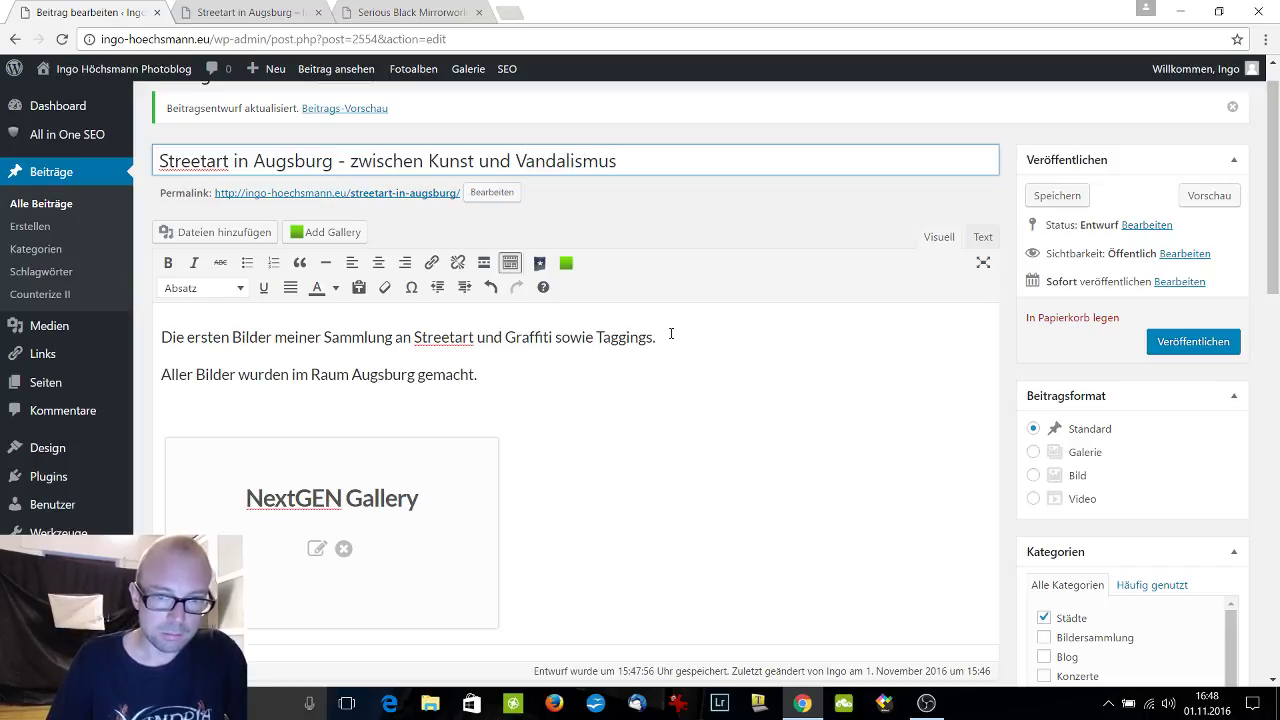
{"action": "scroll", "coordinate": [671, 333], "scroll_direction": "down", "scroll_amount": 3}
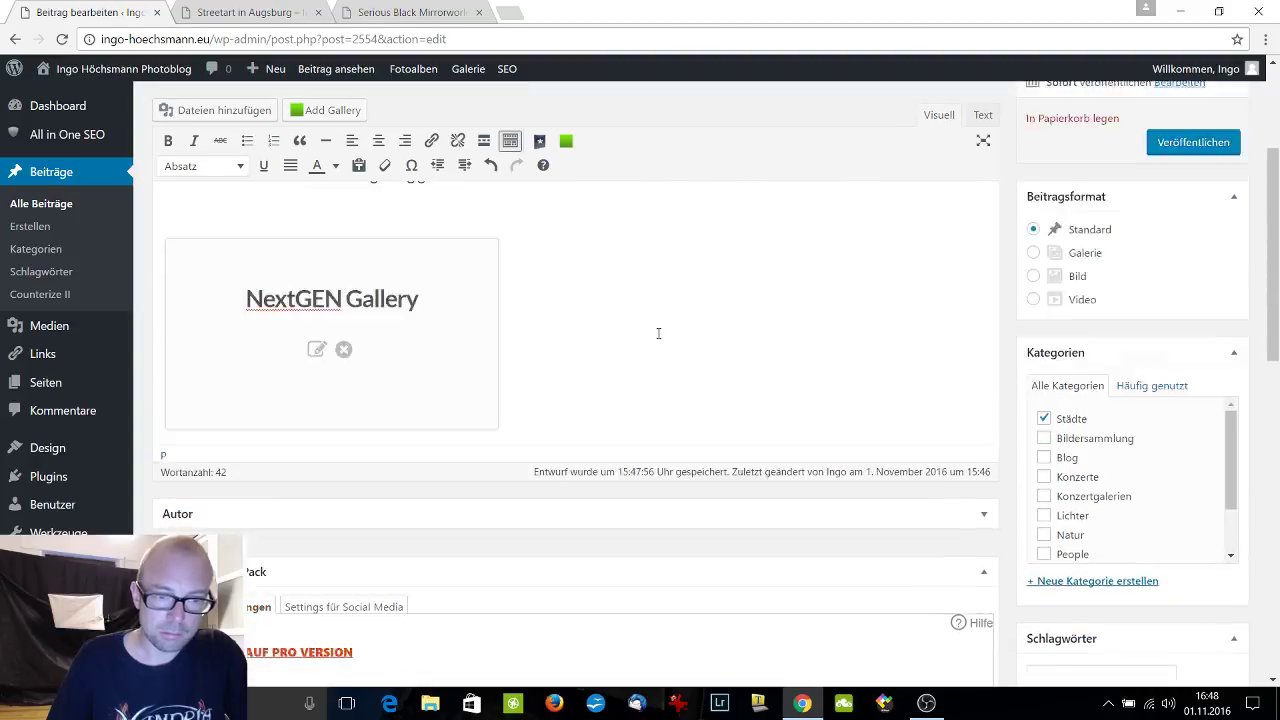
{"action": "scroll", "coordinate": [658, 338], "scroll_direction": "up", "scroll_amount": 3}
{"action": "left_click", "coordinate": [1057, 232]}
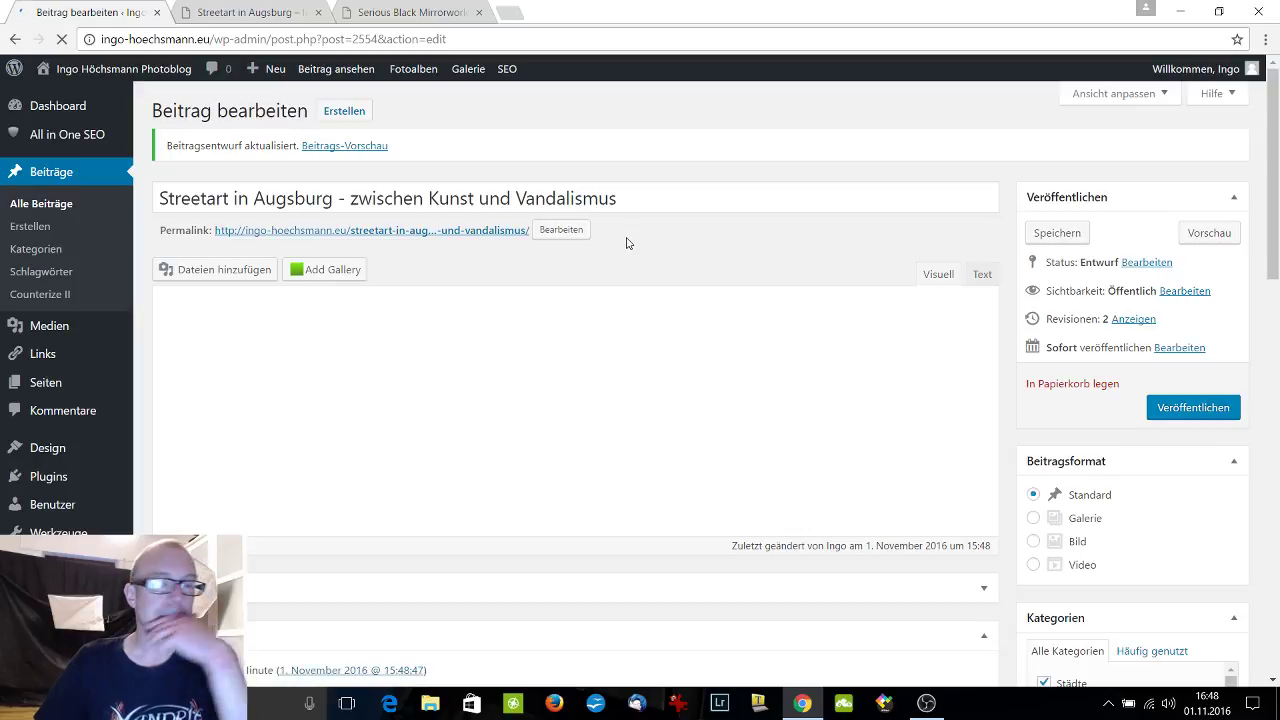
Preview the updated post draft and open the first gallery thumbnail at full size.
{"action": "left_click", "coordinate": [1209, 232]}
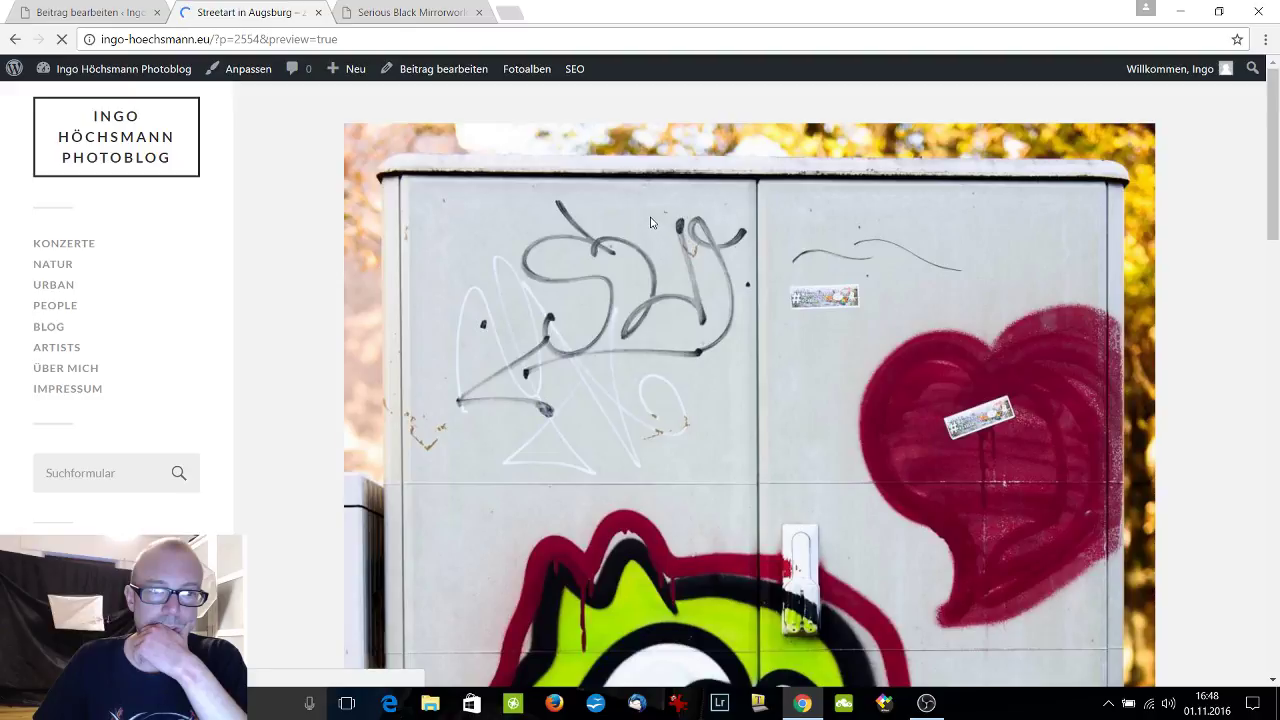
{"action": "scroll", "coordinate": [650, 222], "scroll_direction": "down", "scroll_amount": 15}
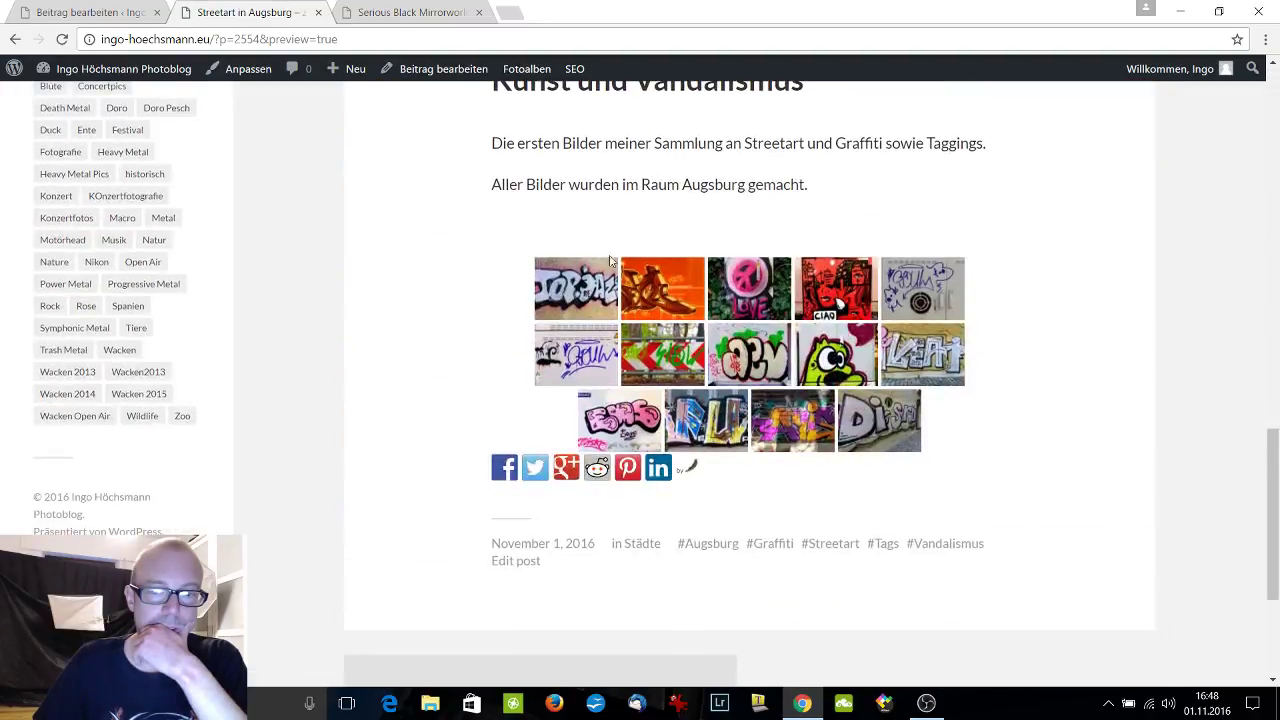
{"action": "left_click", "coordinate": [596, 294]}
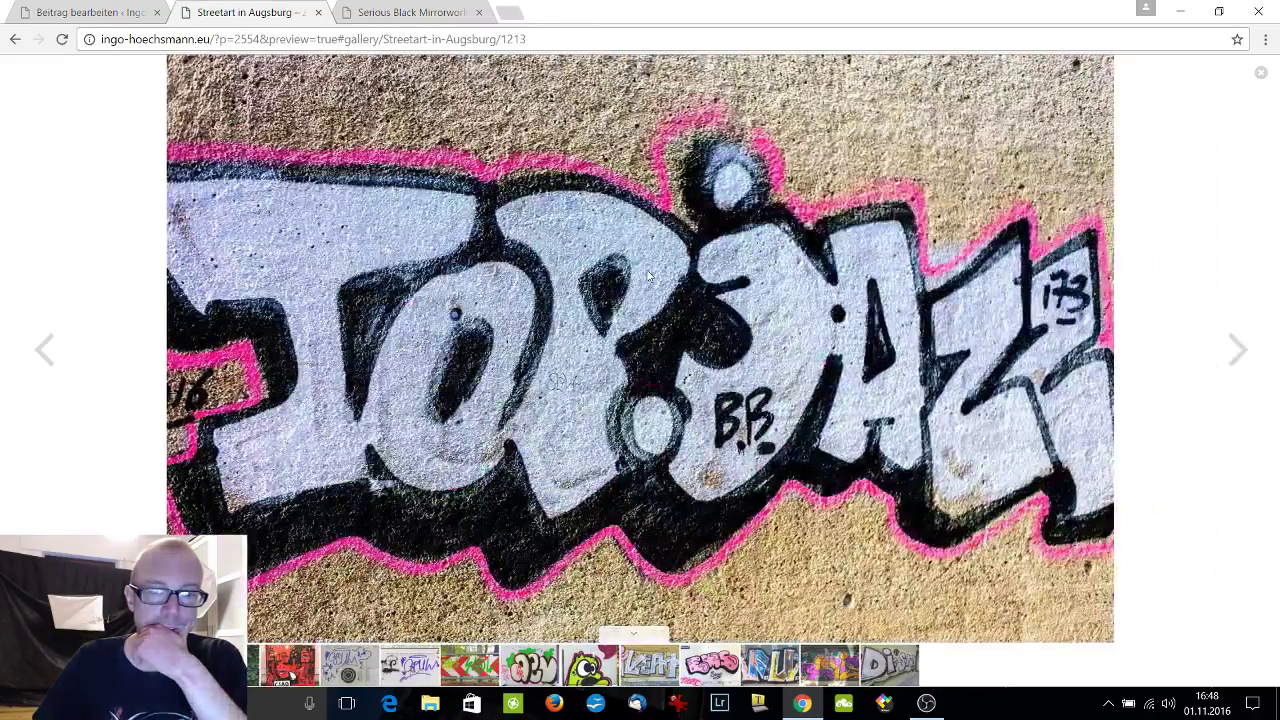
Page forward through all the gallery's full-size images, close the viewer and check the post's title and intro text.
{"action": "left_click", "coordinate": [1236, 351]}
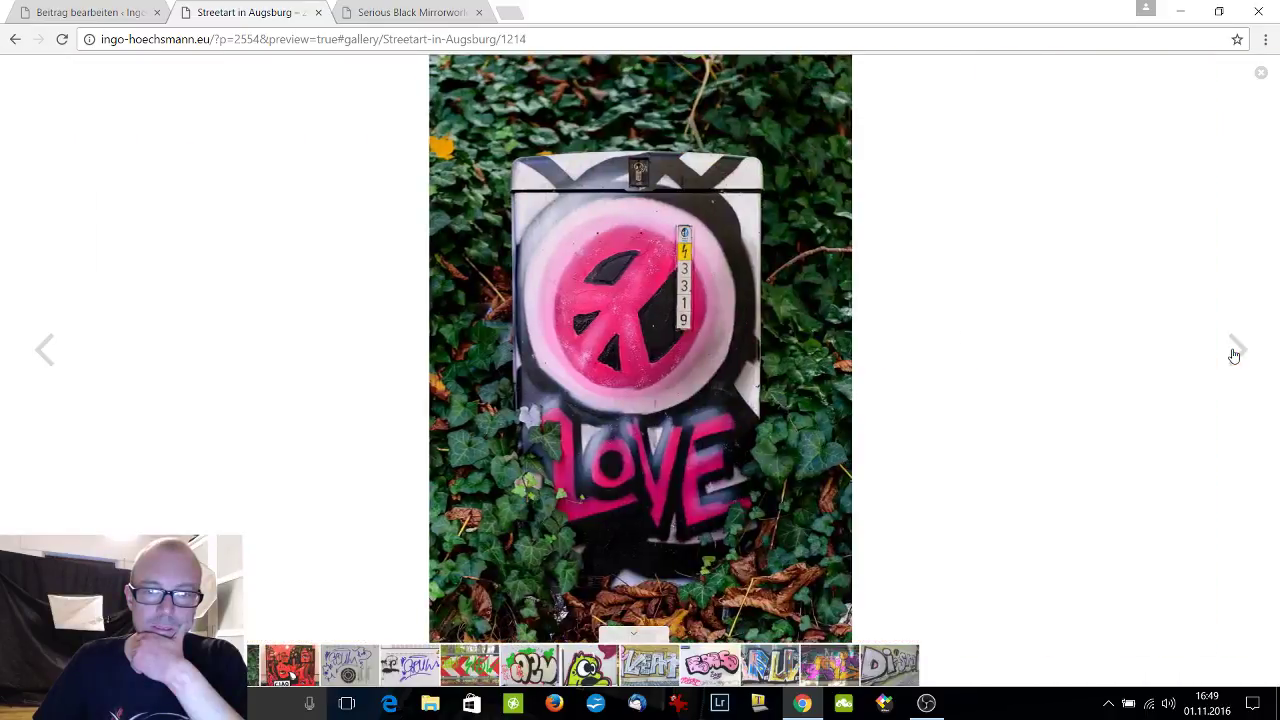
{"action": "left_click", "coordinate": [1236, 351]}
{"action": "left_click", "coordinate": [1236, 351]}
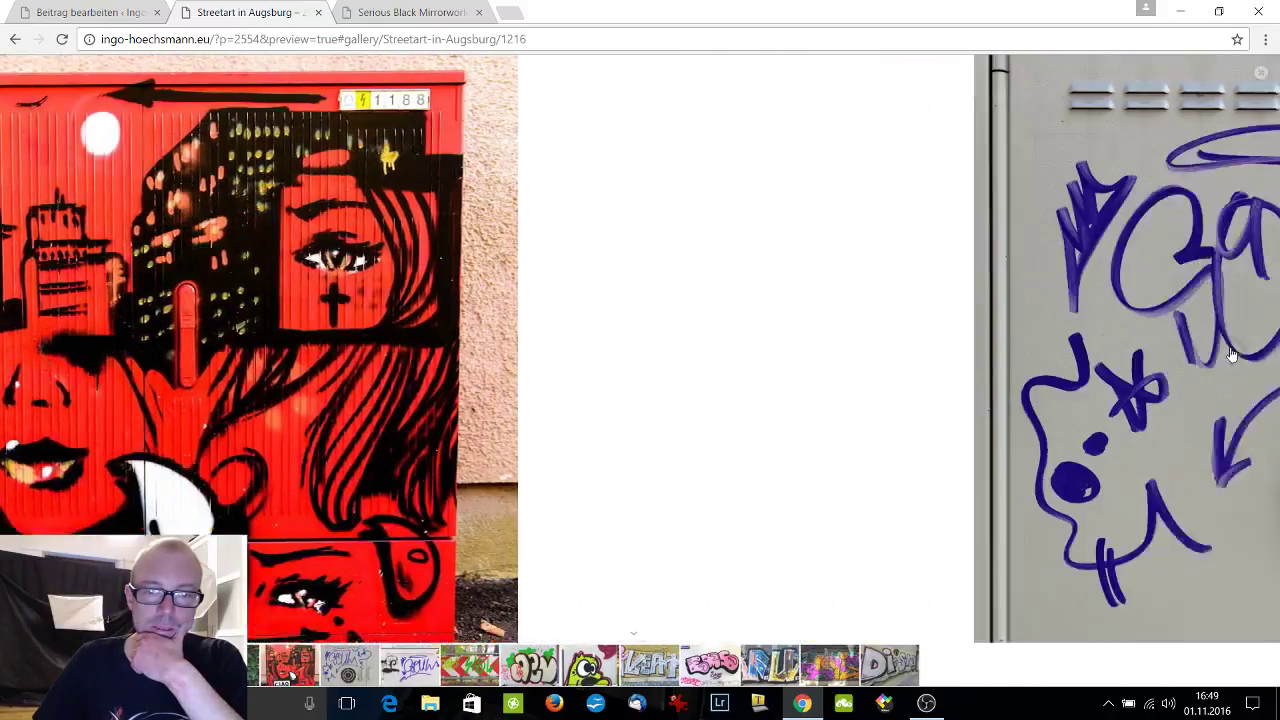
{"action": "left_click", "coordinate": [1233, 352]}
{"action": "left_click", "coordinate": [1233, 352]}
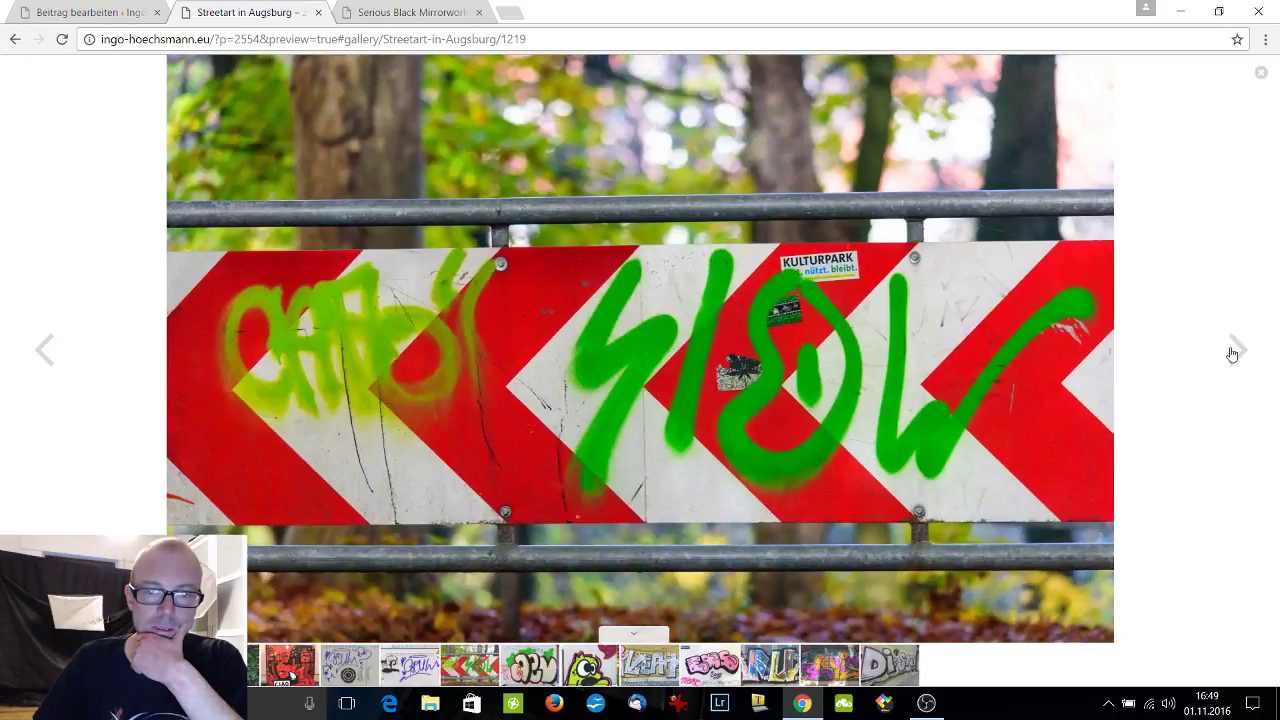
{"action": "left_click", "coordinate": [1233, 352]}
{"action": "left_click", "coordinate": [1233, 352]}
{"action": "left_click", "coordinate": [1233, 352]}
{"action": "left_click", "coordinate": [1233, 352]}
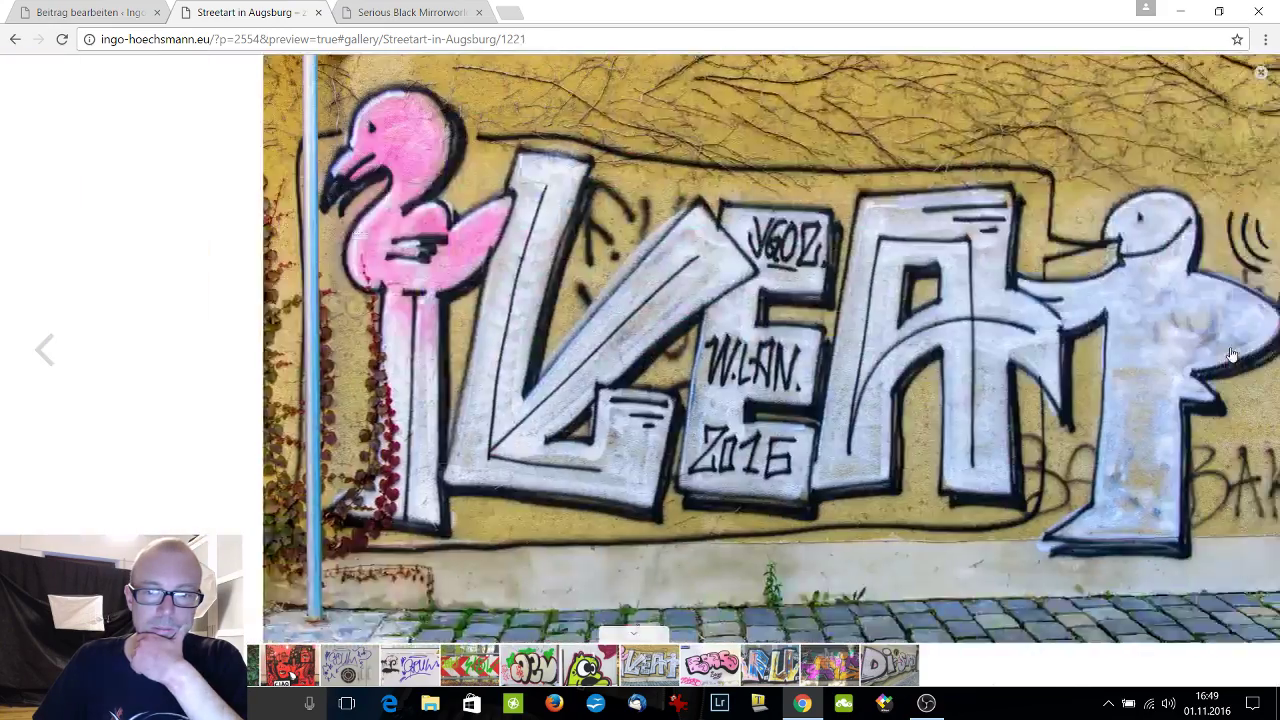
{"action": "left_click", "coordinate": [1233, 352]}
{"action": "left_click", "coordinate": [1233, 352]}
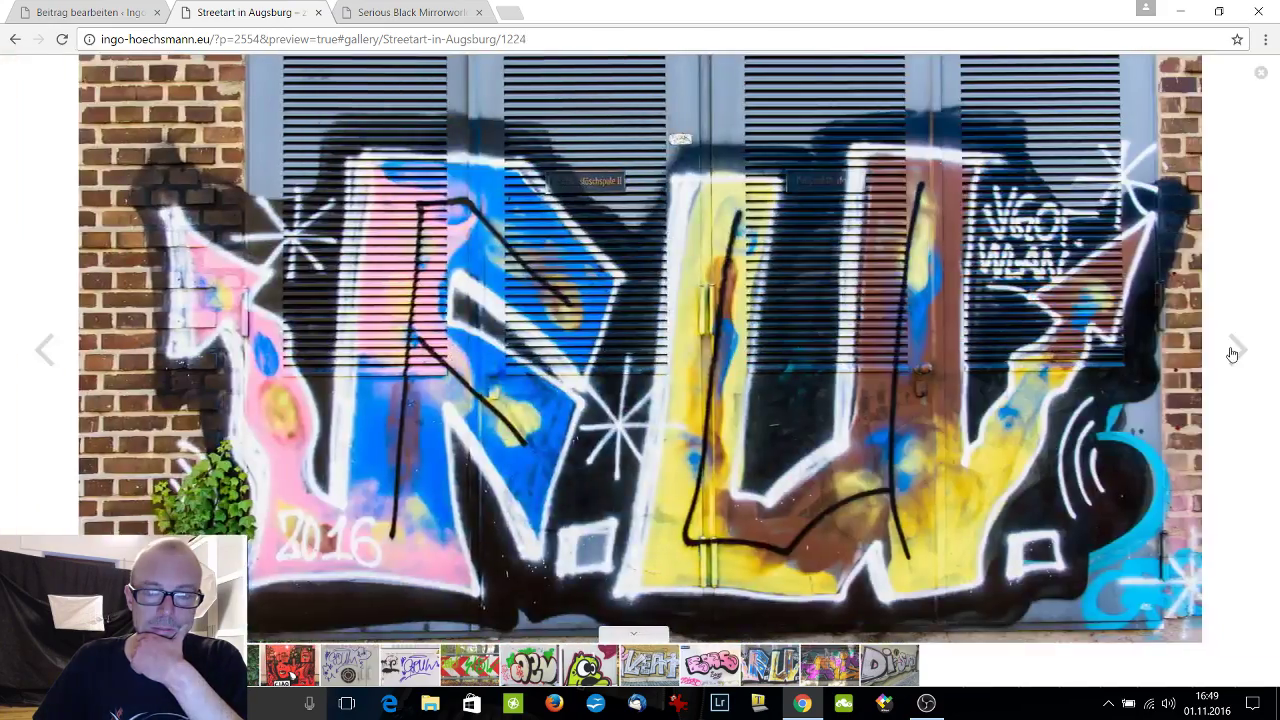
{"action": "left_click", "coordinate": [1233, 352]}
{"action": "left_click", "coordinate": [1233, 352]}
{"action": "left_click", "coordinate": [1232, 354]}
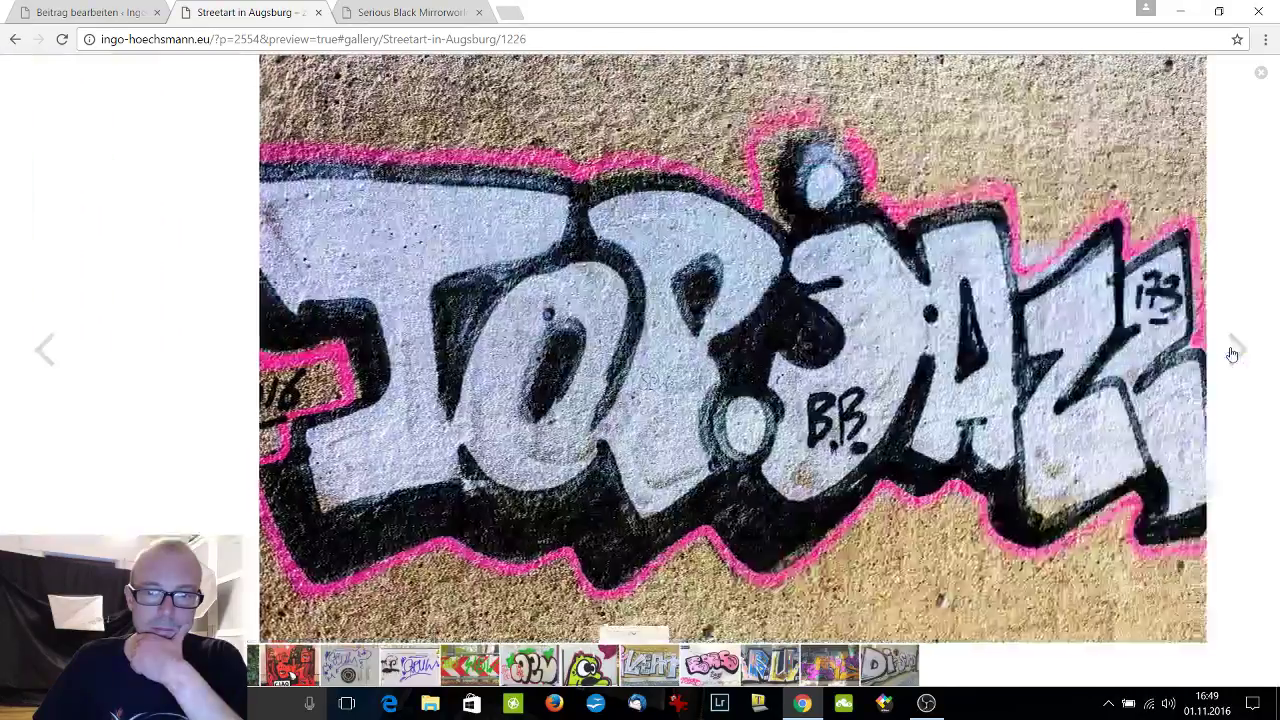
{"action": "left_click", "coordinate": [1234, 350]}
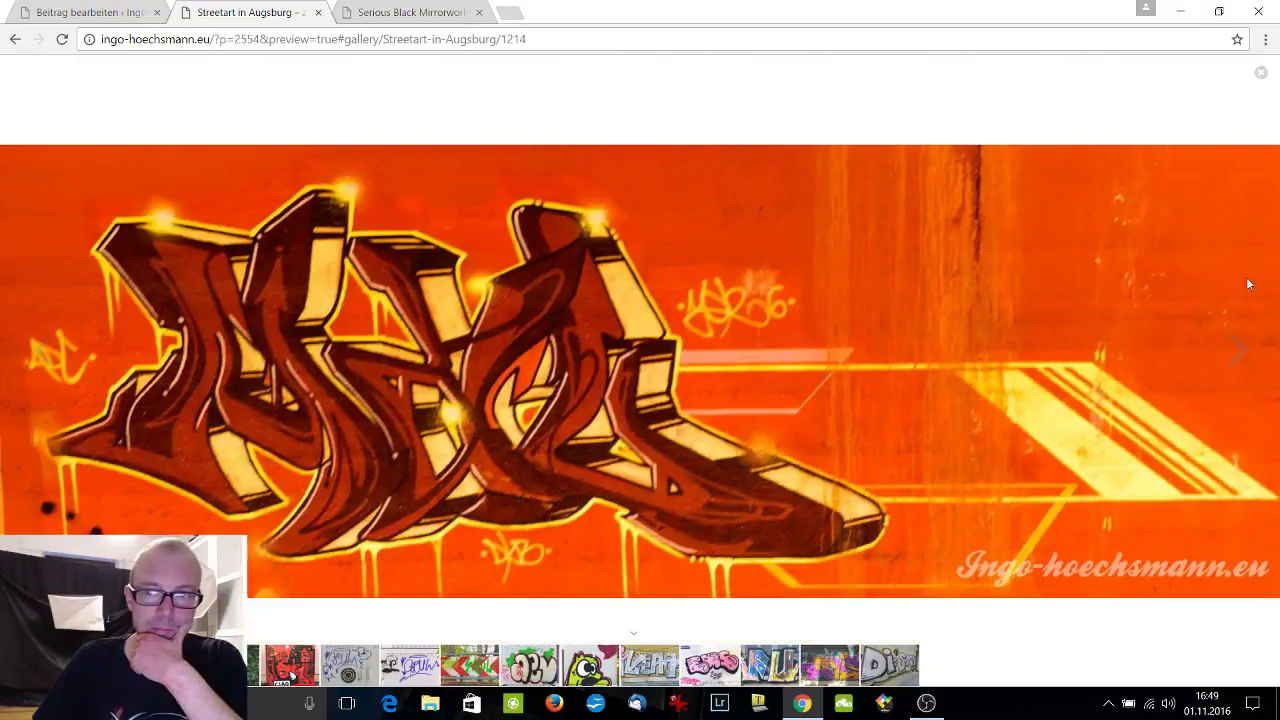
{"action": "left_click", "coordinate": [1259, 75]}
{"action": "scroll", "coordinate": [958, 197], "scroll_direction": "up", "scroll_amount": 3}
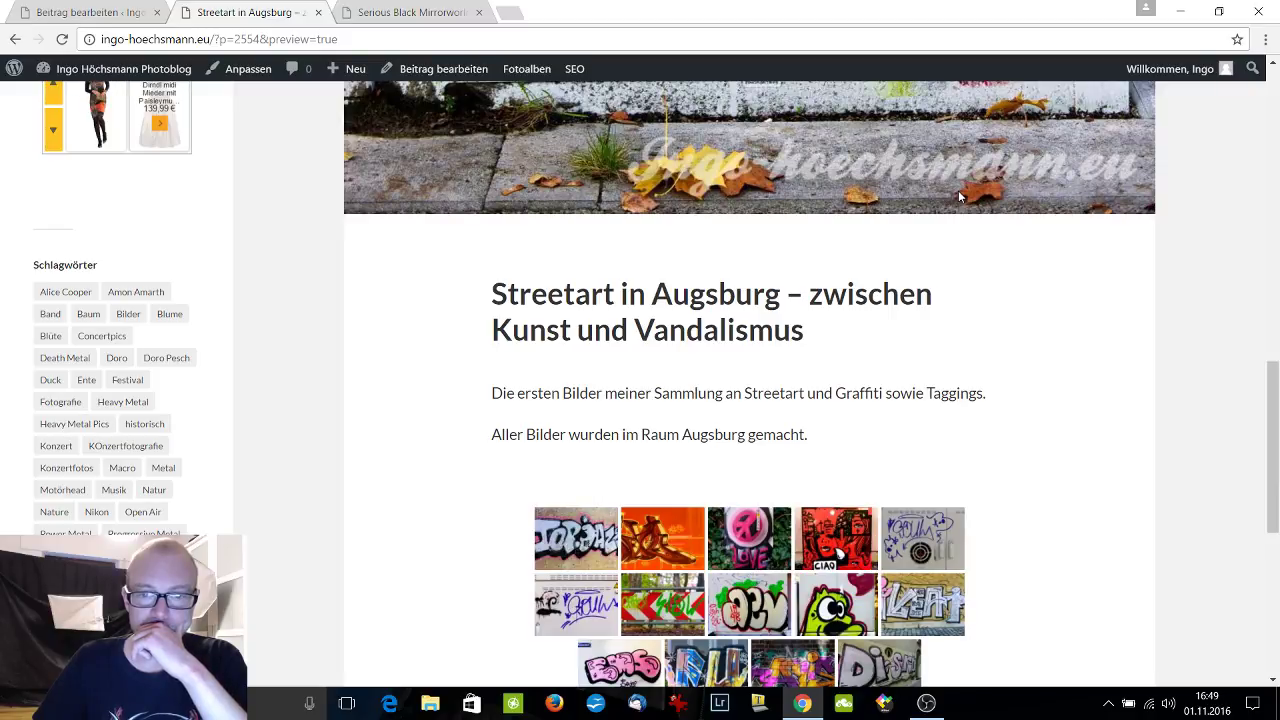
Return to the post editor and replace "sowie" with "und" in the first intro sentence.
{"action": "left_click", "coordinate": [90, 12]}
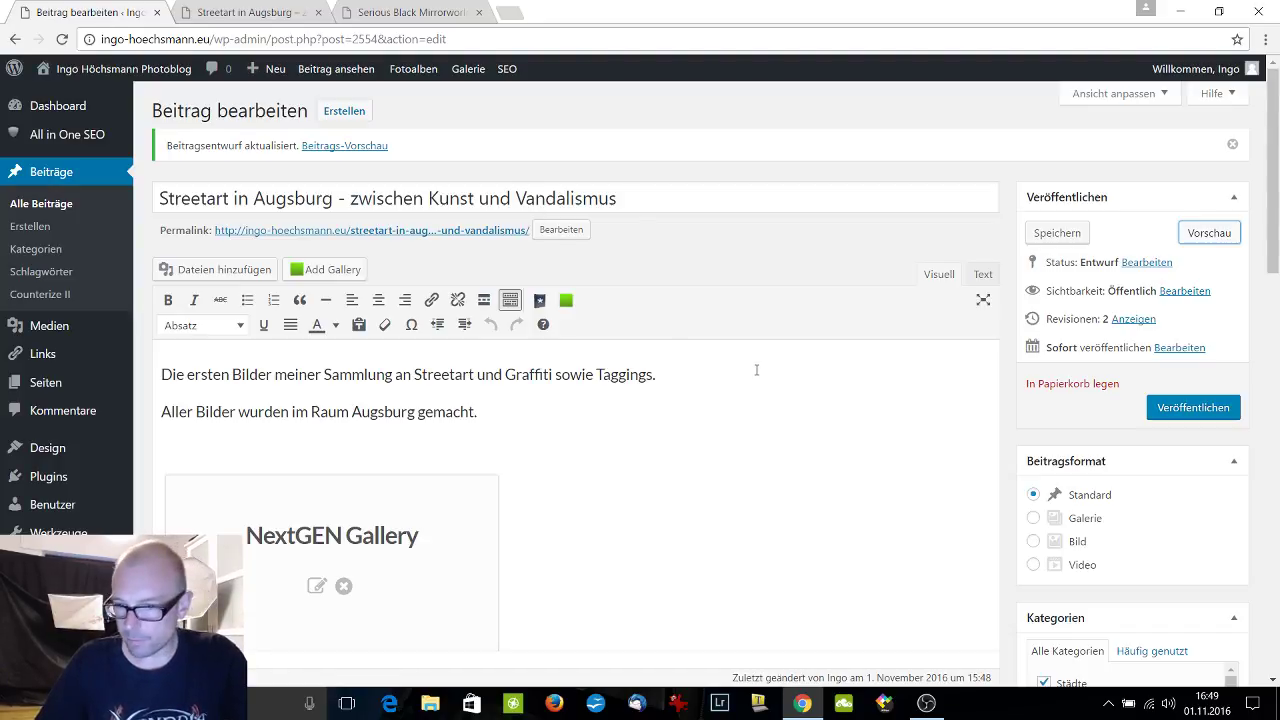
{"action": "scroll", "coordinate": [756, 368], "scroll_direction": "down", "scroll_amount": 3}
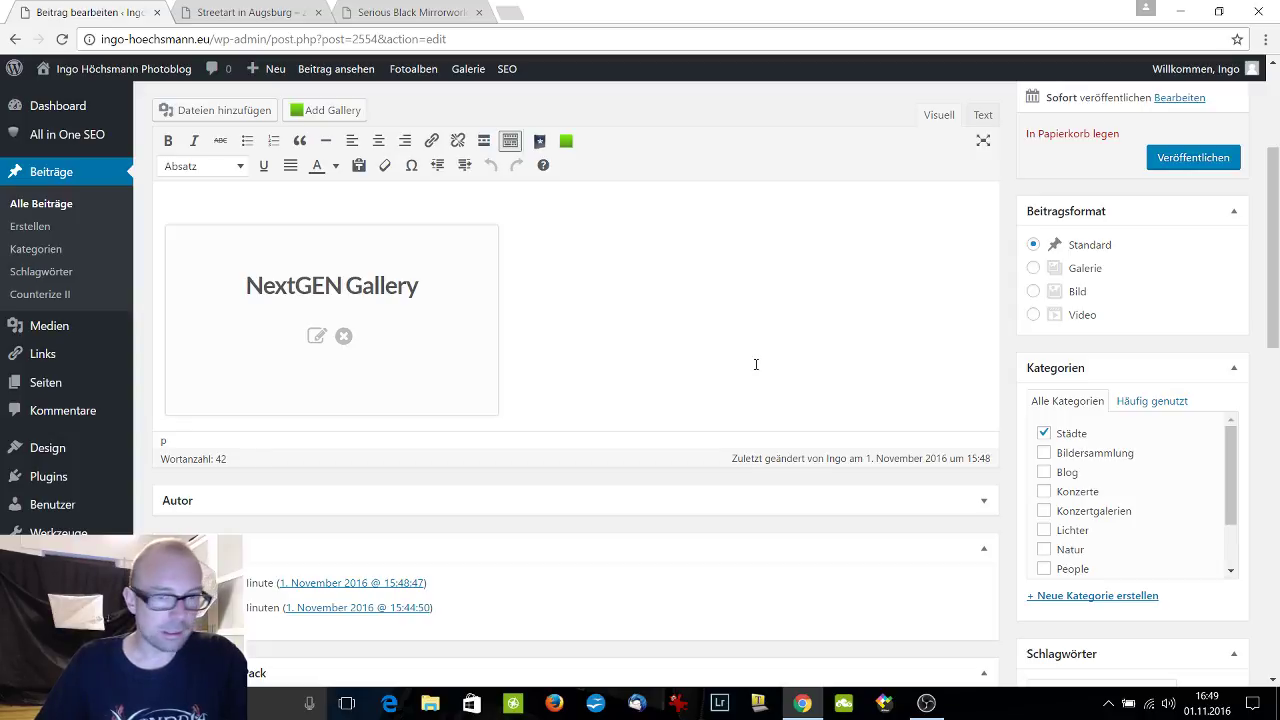
{"action": "scroll", "coordinate": [756, 364], "scroll_direction": "up", "scroll_amount": 3}
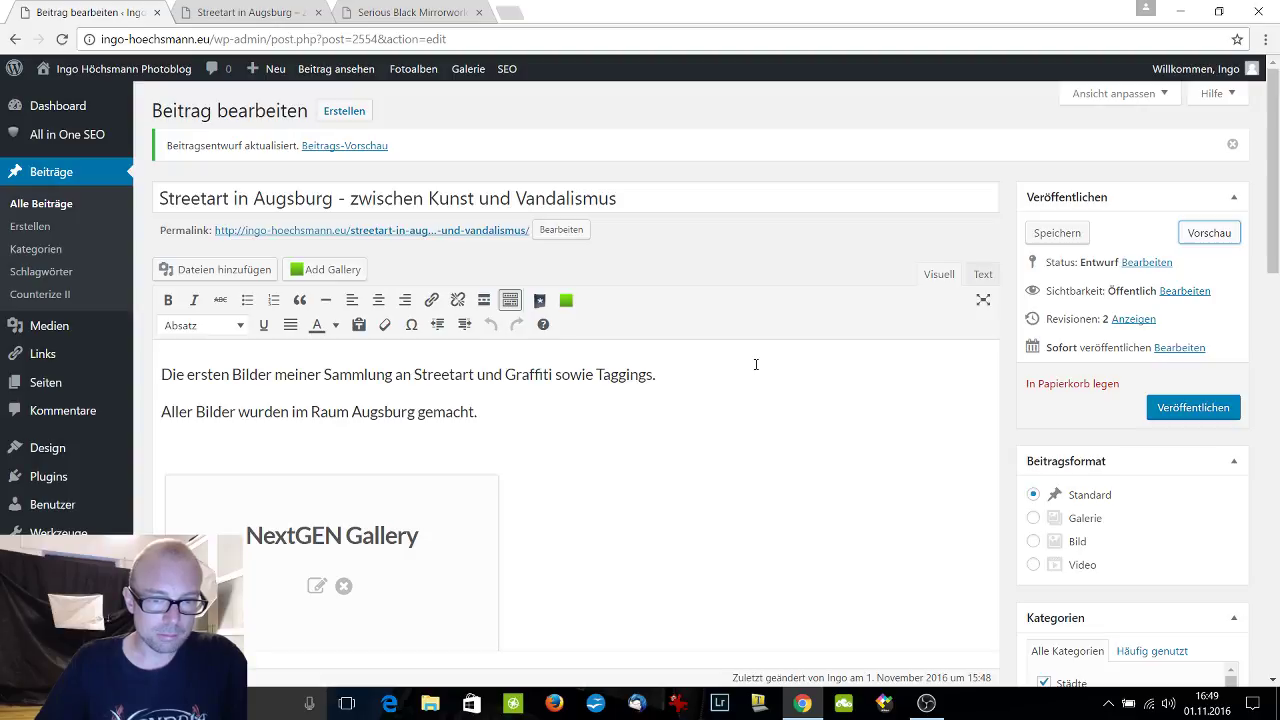
{"action": "double_click", "coordinate": [588, 374]}
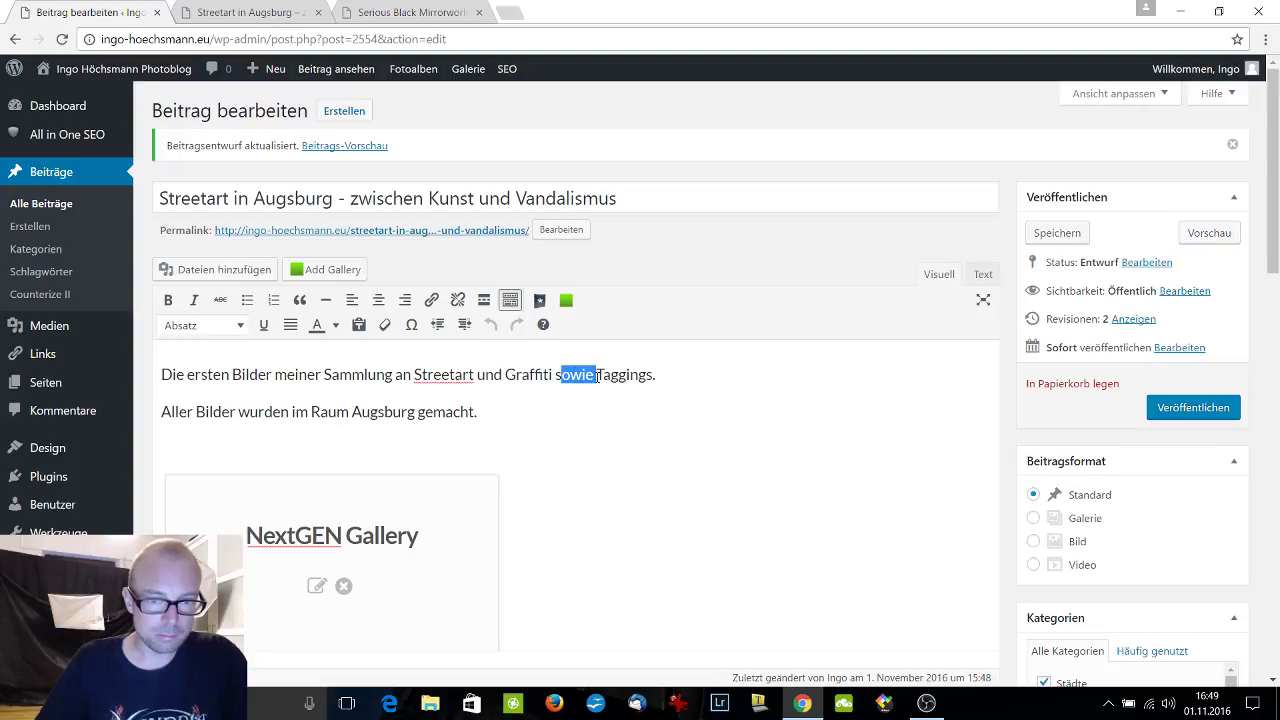
{"action": "key", "text": "BackSpace"}
{"action": "type", "text": "und"}
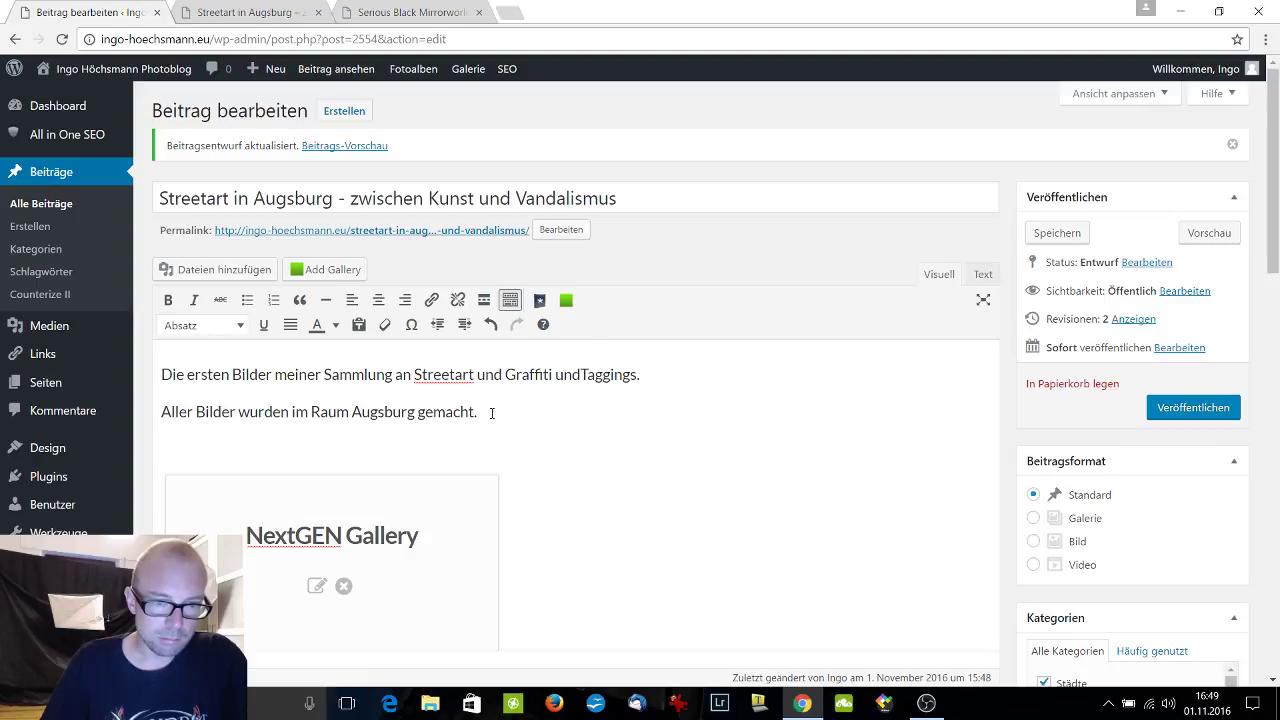
Replace both intro paragraphs above the gallery with the new opening "Auf meinen Streifzügen durch die Stadt".
{"action": "left_click_drag", "start_coordinate": [480, 412], "coordinate": [153, 359]}
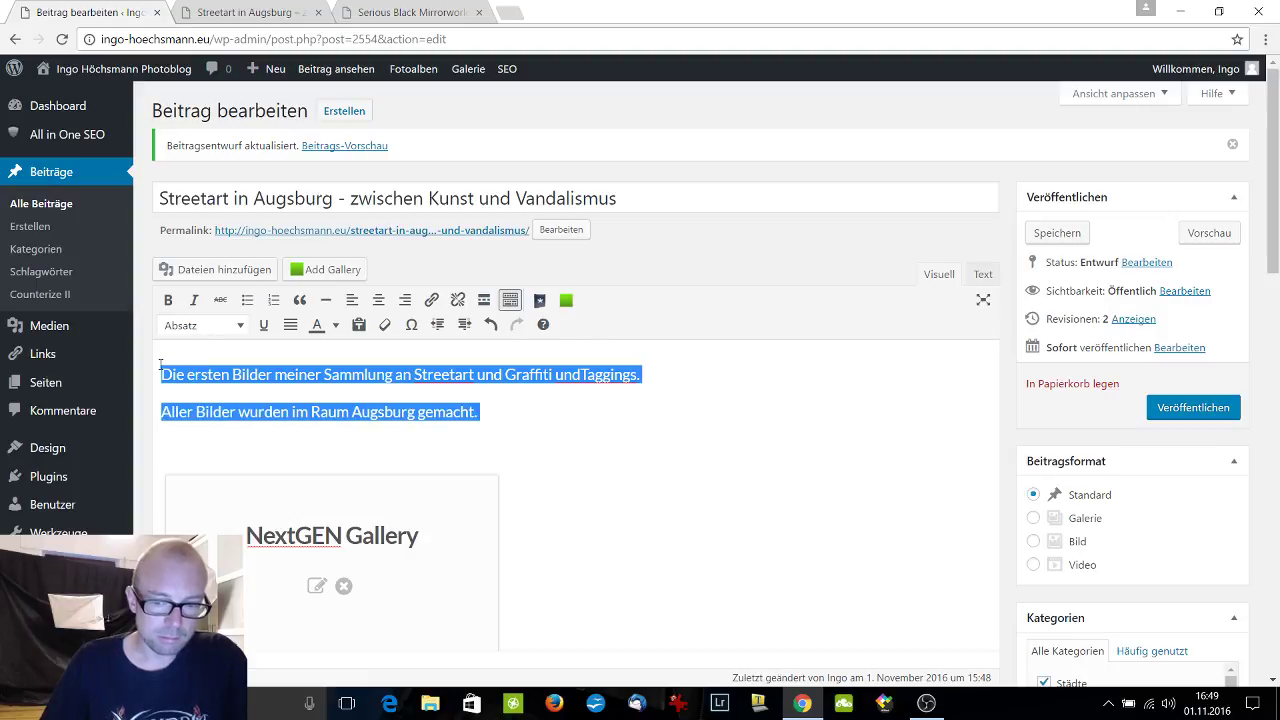
{"action": "key", "text": "BackSpace"}
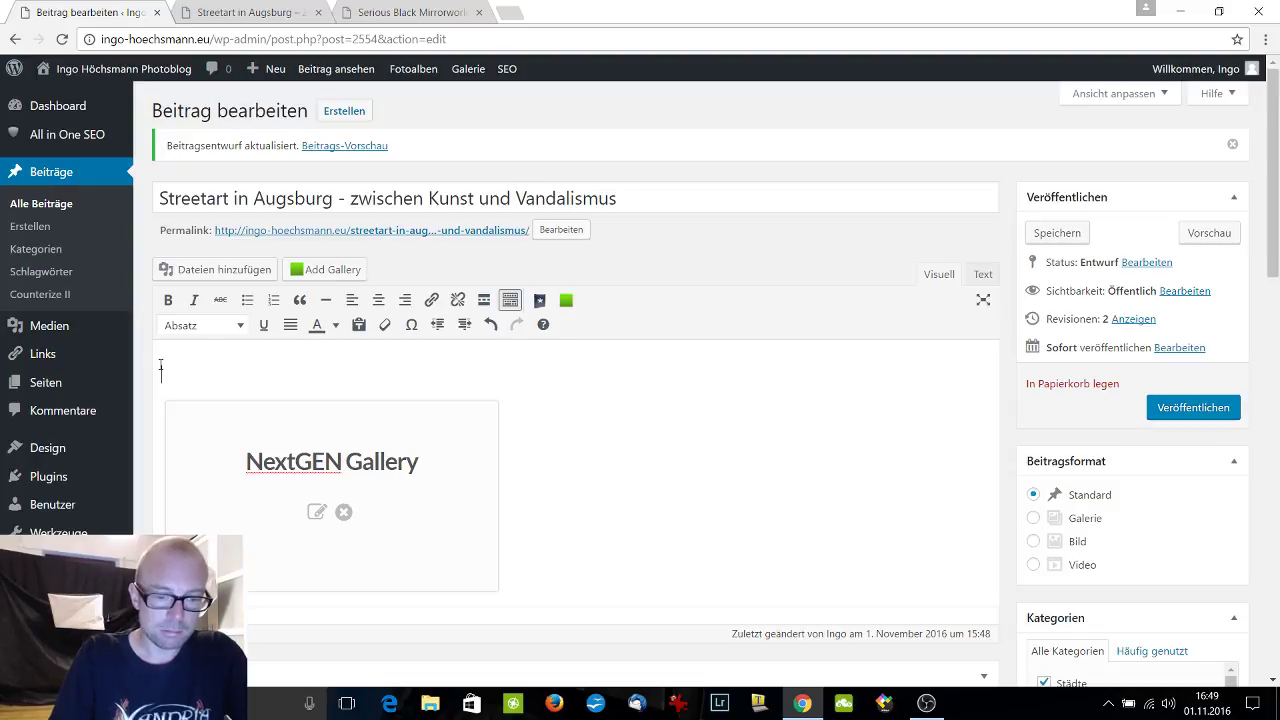
{"action": "type", "text": "Auf mein"}
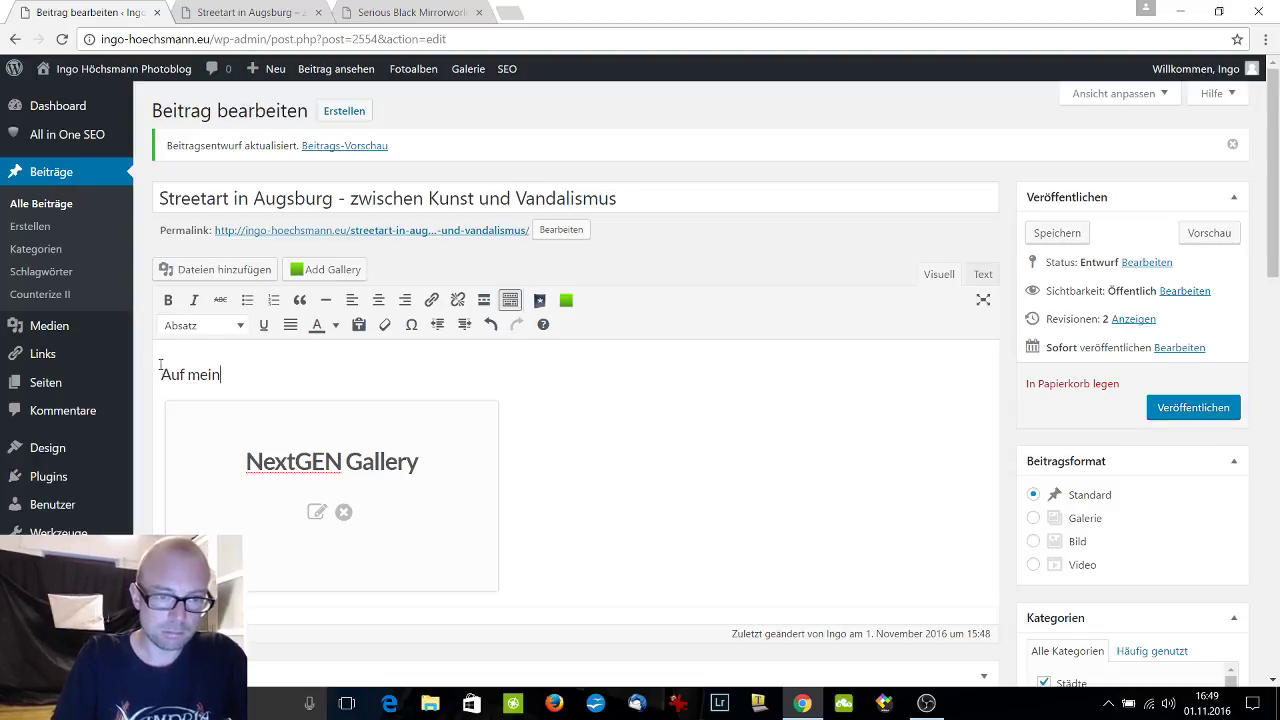
{"action": "type", "text": "en Stre"}
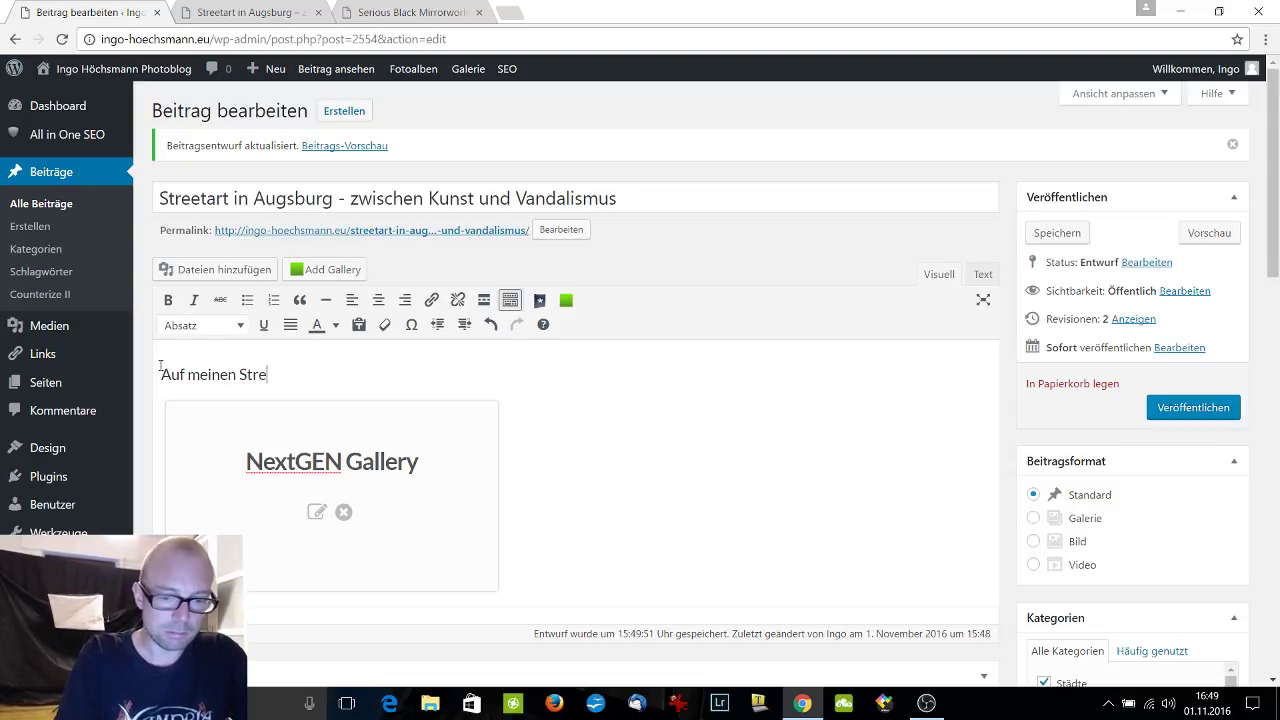
{"action": "type", "text": "ifzü"}
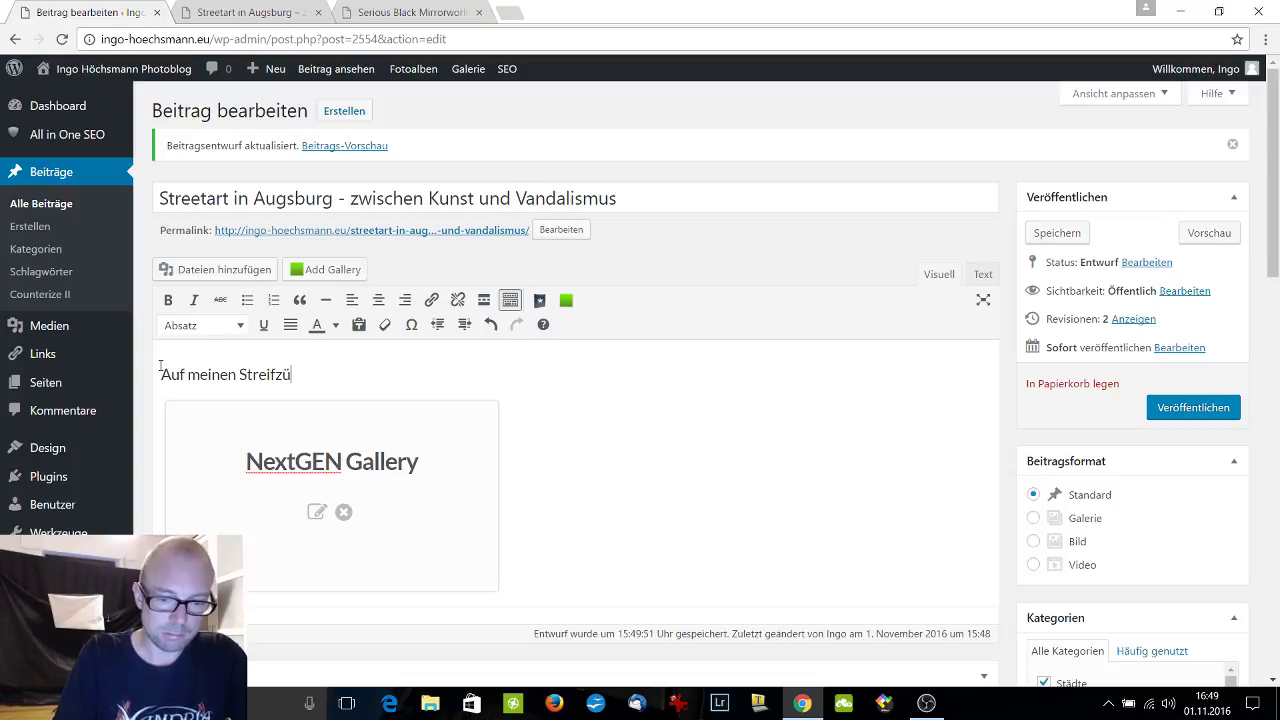
{"action": "type", "text": "gen durcj"}
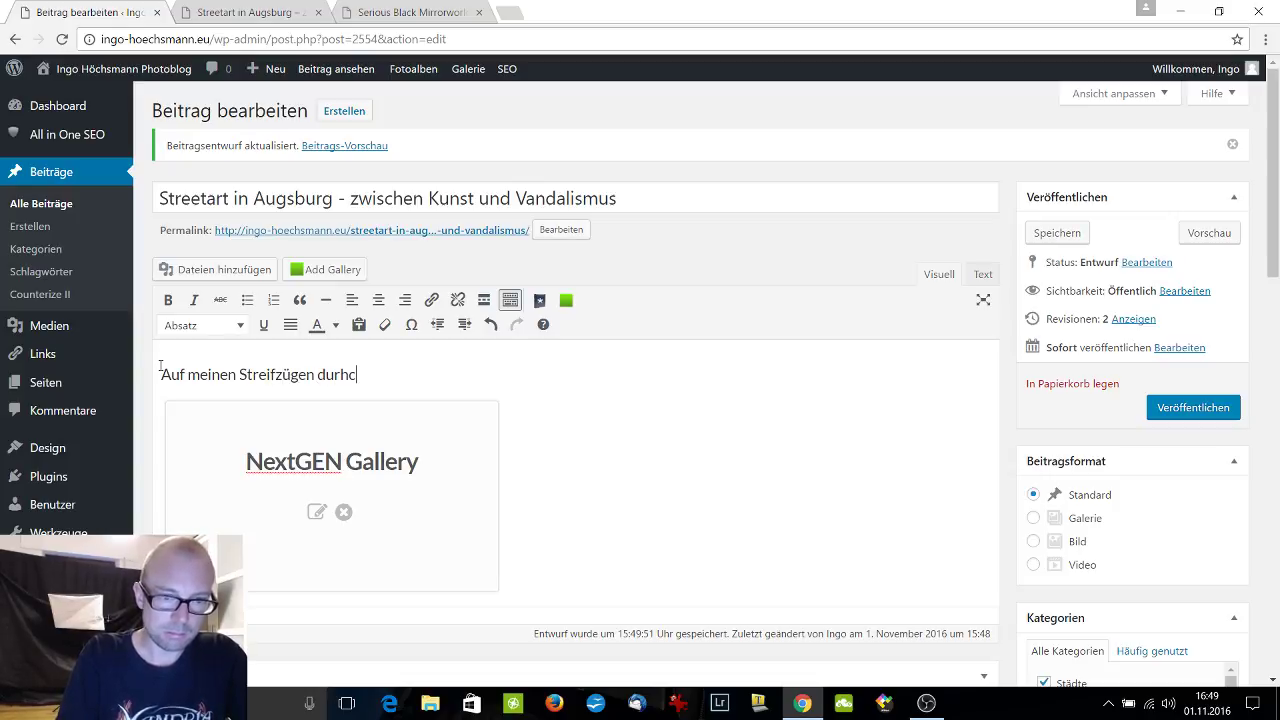
{"action": "key", "text": "BackSpace"}
{"action": "type", "text": "h die"}
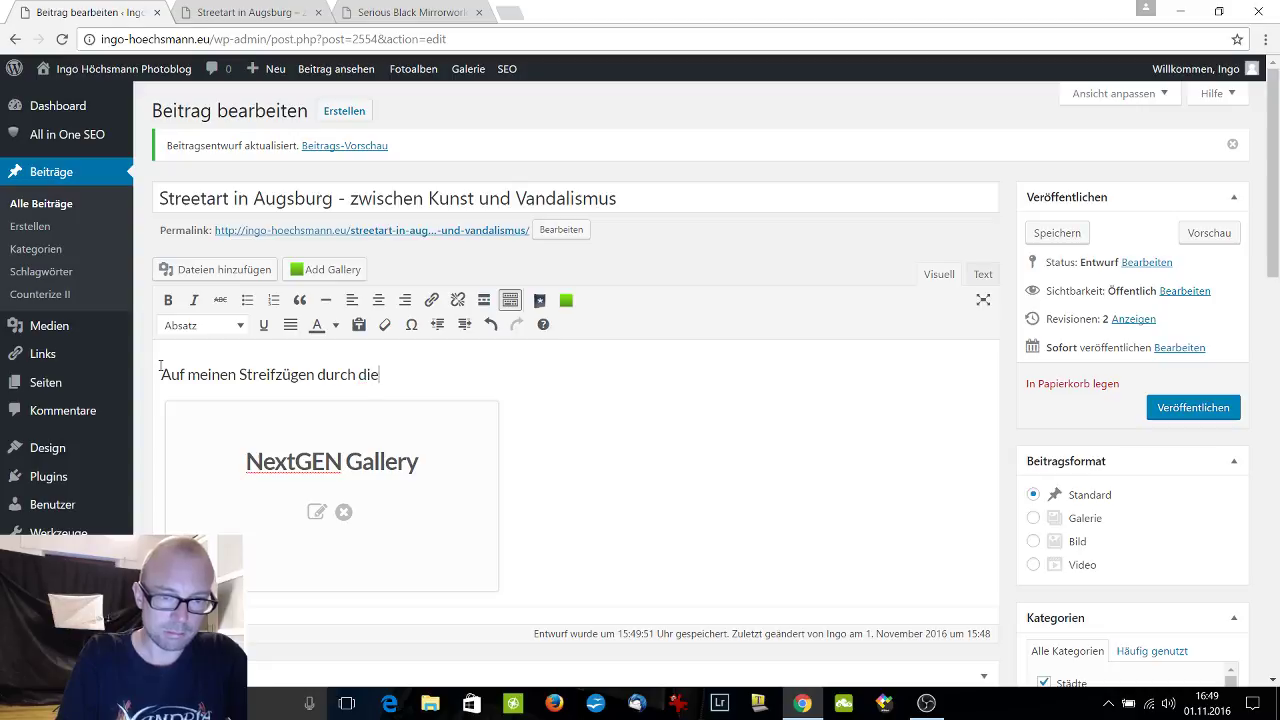
{"action": "type", "text": " Stadt"}
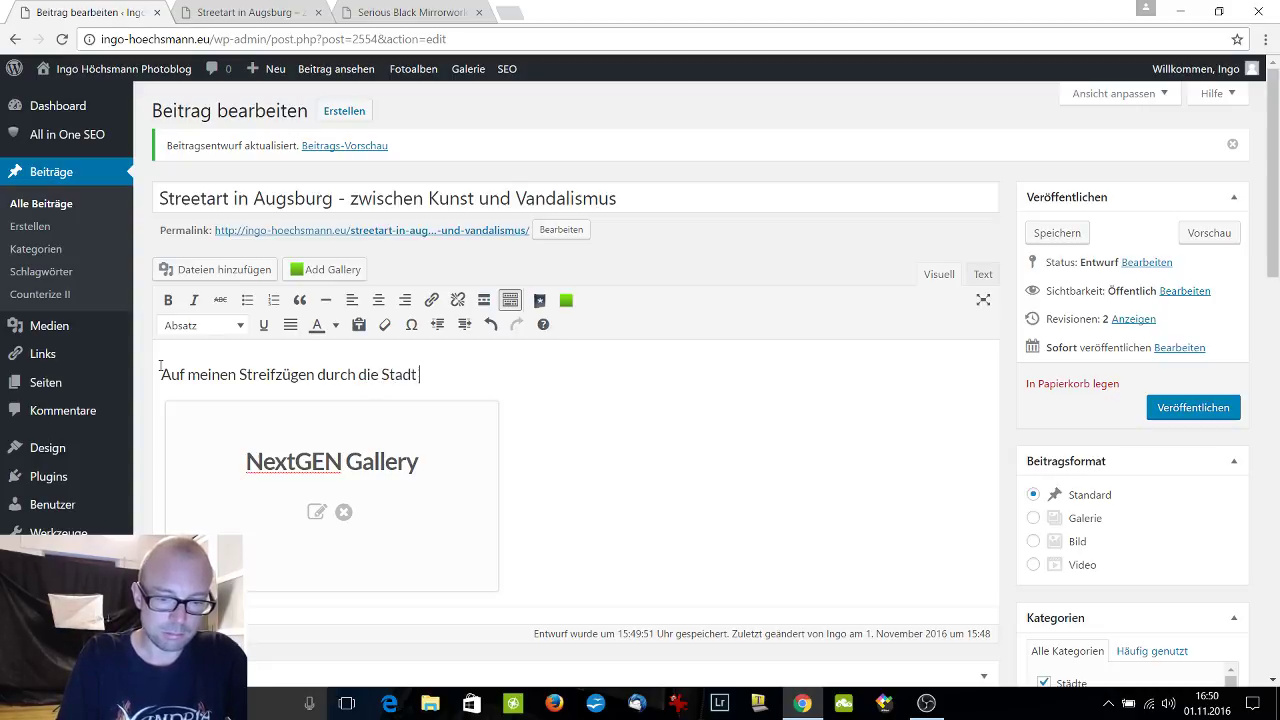
{"action": "type", "text": " habe ich "}
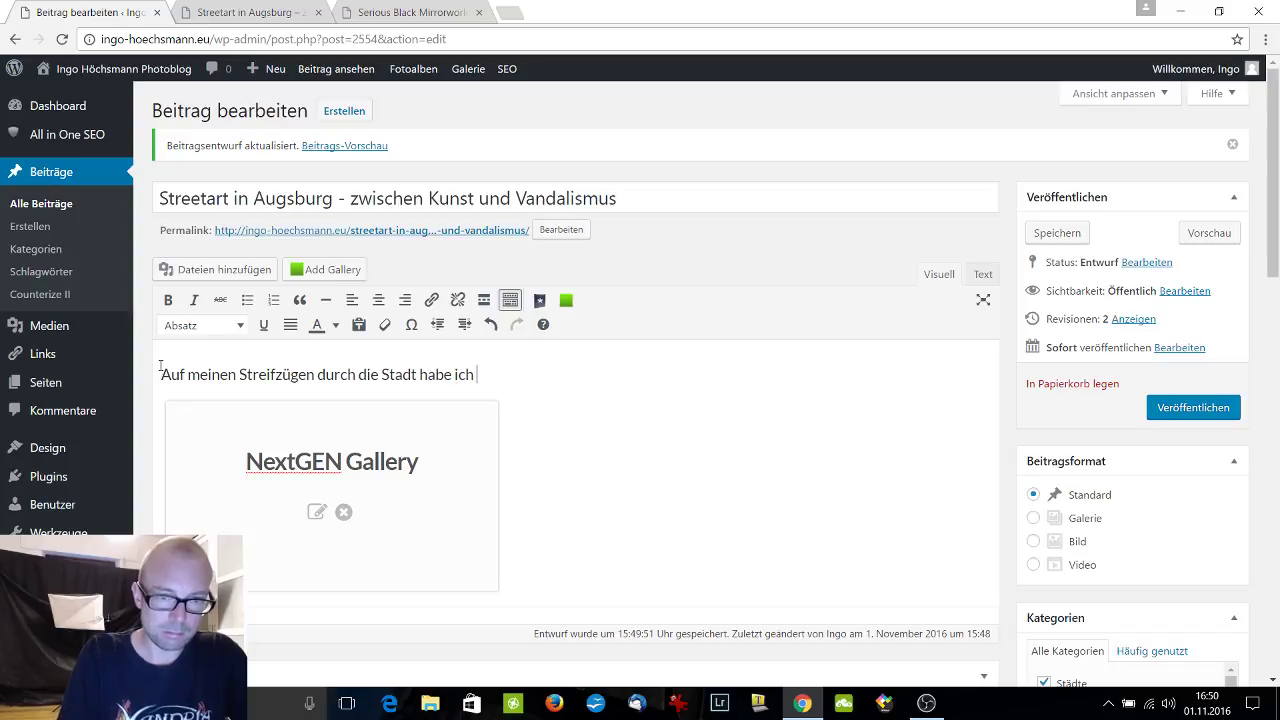
{"action": "type", "text": "of"}
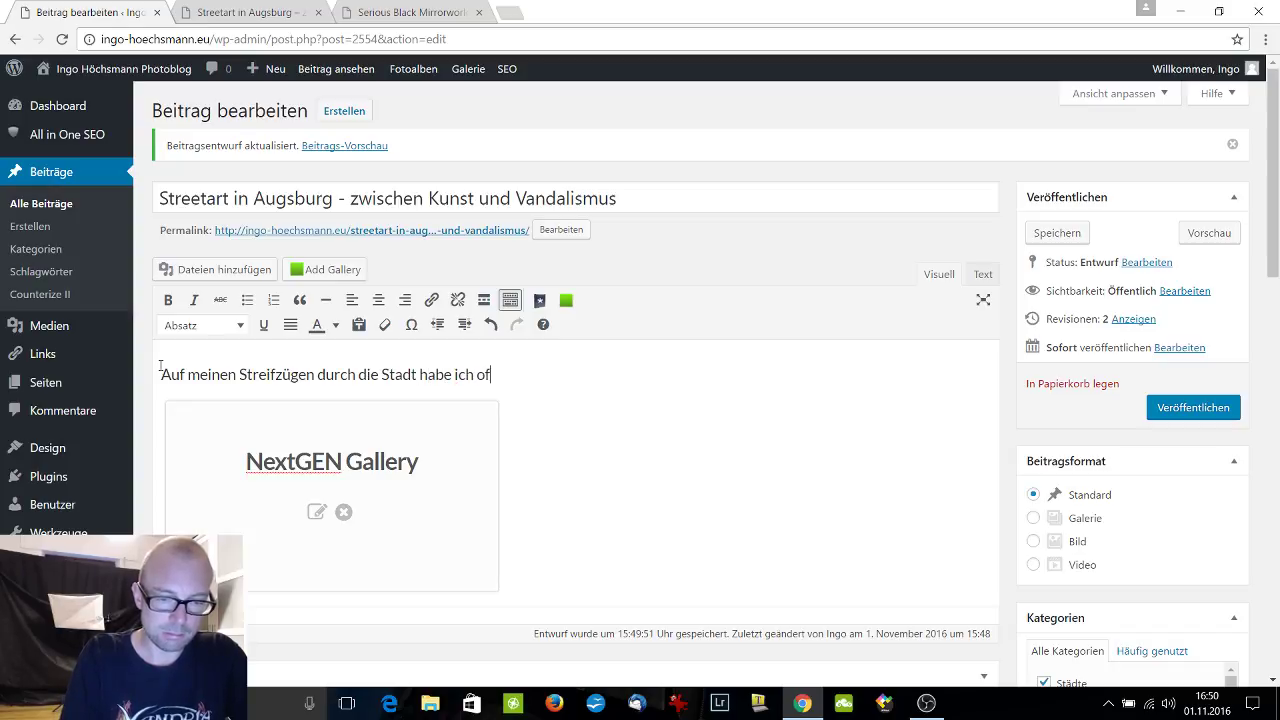
{"action": "key", "text": "BackSpace"}
{"action": "key", "text": "BackSpace"}
{"action": "key", "text": "BackSpace"}
{"action": "key", "text": "BackSpace"}
{"action": "key", "text": "BackSpace"}
{"action": "key", "text": "BackSpace"}
{"action": "key", "text": "BackSpace"}
{"action": "key", "text": "BackSpace"}
{"action": "key", "text": "BackSpace"}
{"action": "key", "text": "BackSpace"}
{"action": "key", "text": "BackSpace"}
{"action": "key", "text": "BackSpace"}
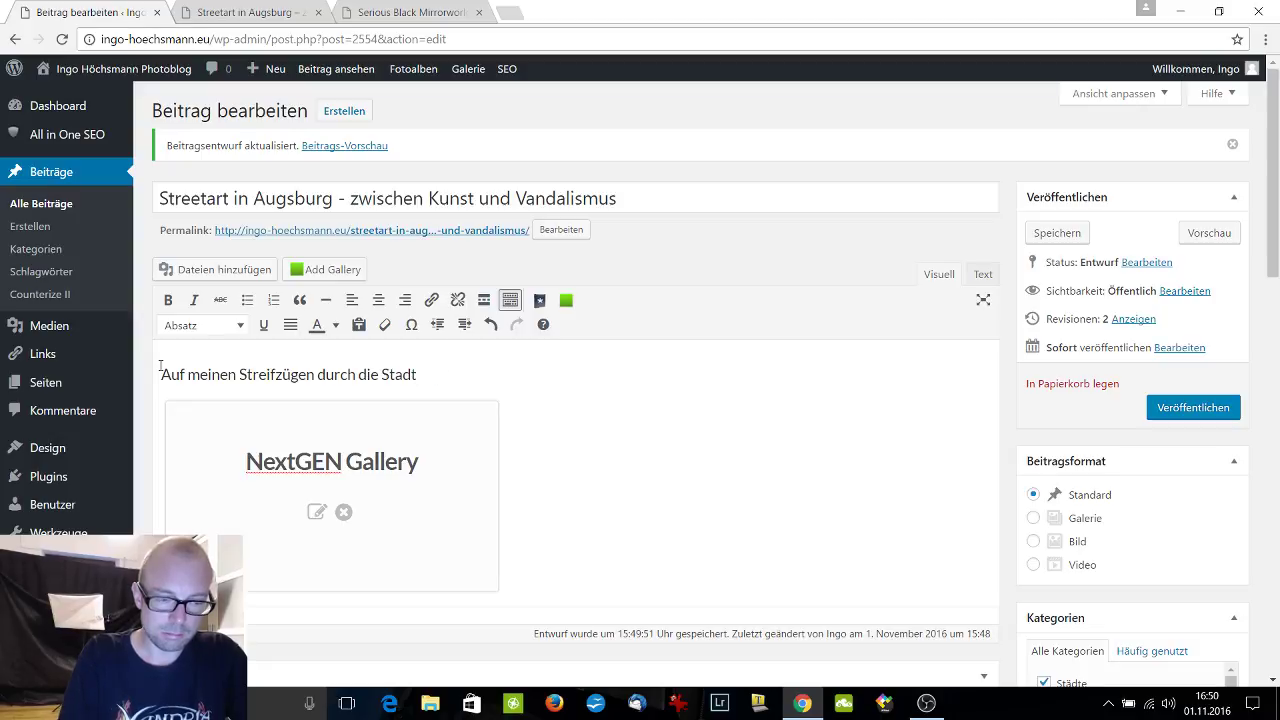
{"action": "type", "text": "komm"}
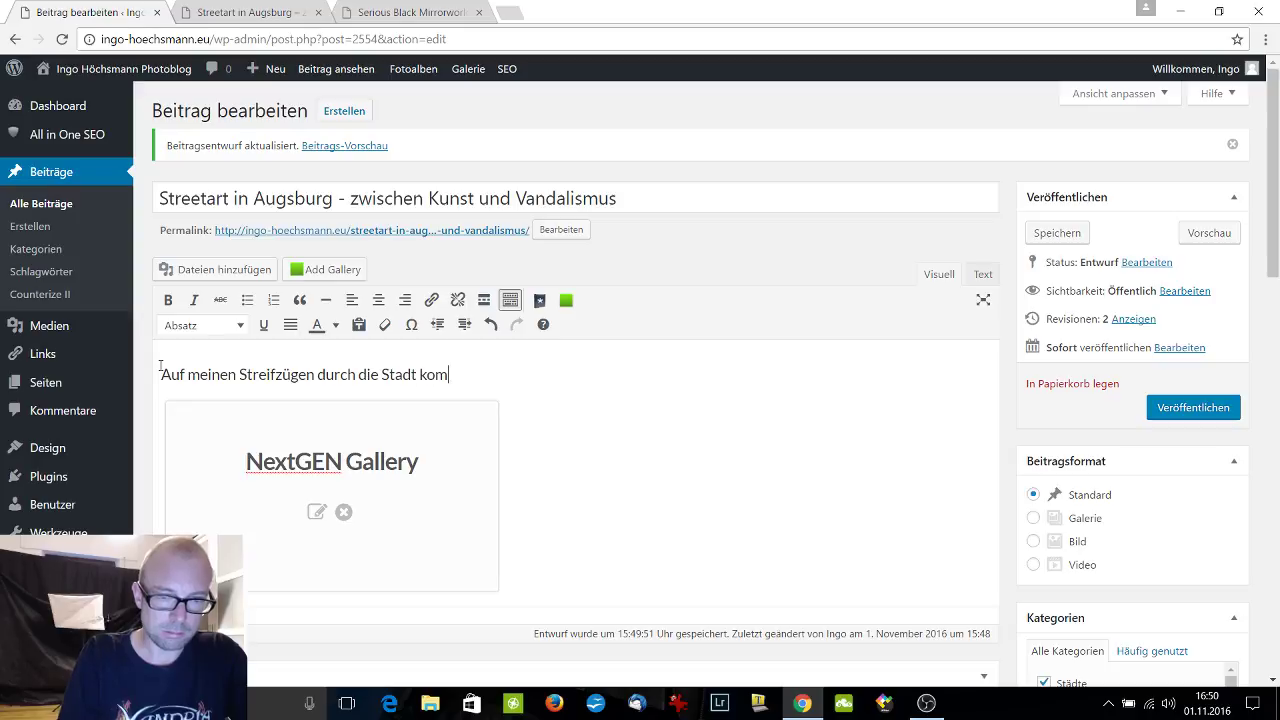
{"action": "key", "text": "BackSpace"}
{"action": "key", "text": "BackSpace"}
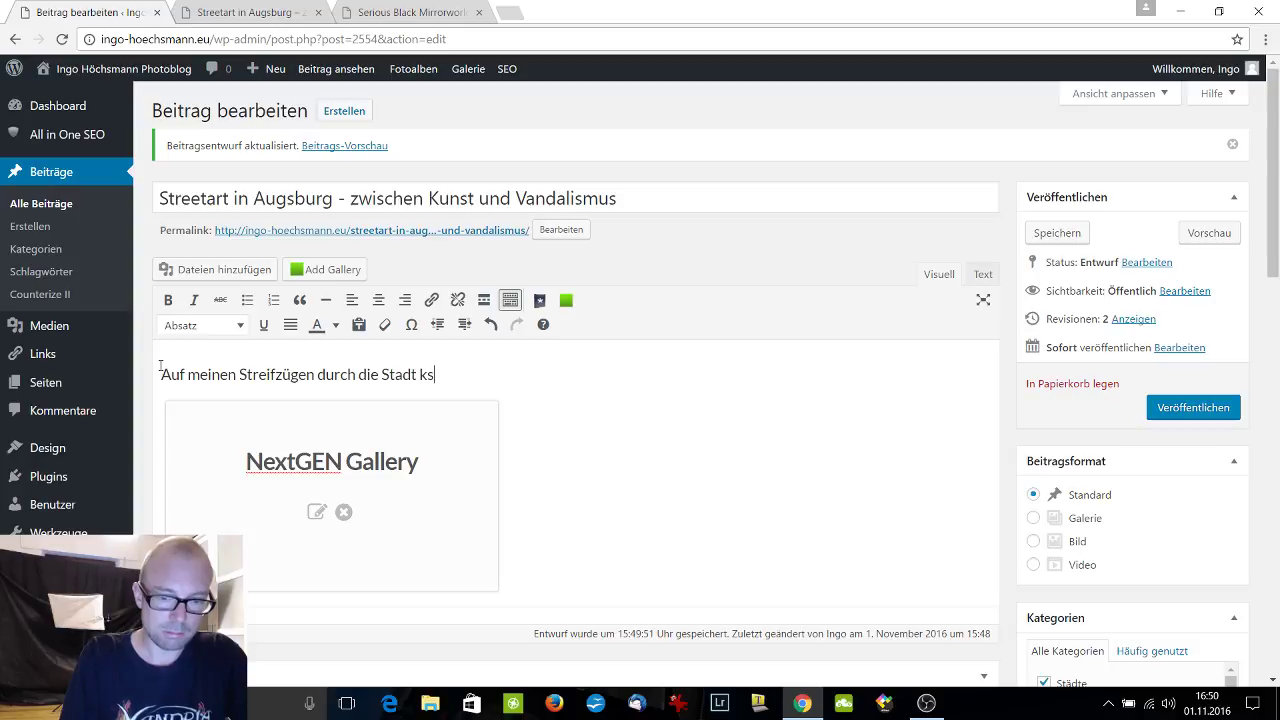
{"action": "key", "text": "BackSpace"}
{"action": "key", "text": "BackSpace"}
Continue the intro sentence after "Auf meinen Streifzügen durch die Stadt" with "sehe ich oft Graffitis und Taggings".
{"action": "type", "text": "sehe ich "}
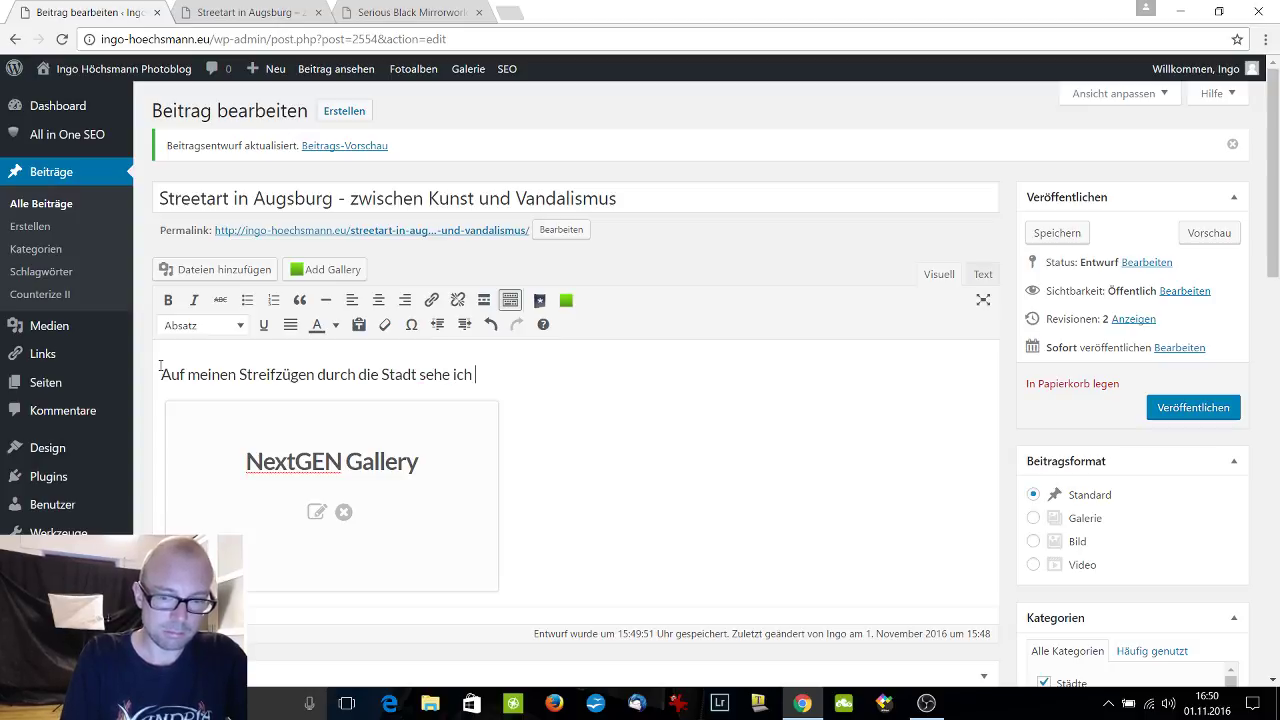
{"action": "type", "text": "oft Gra"}
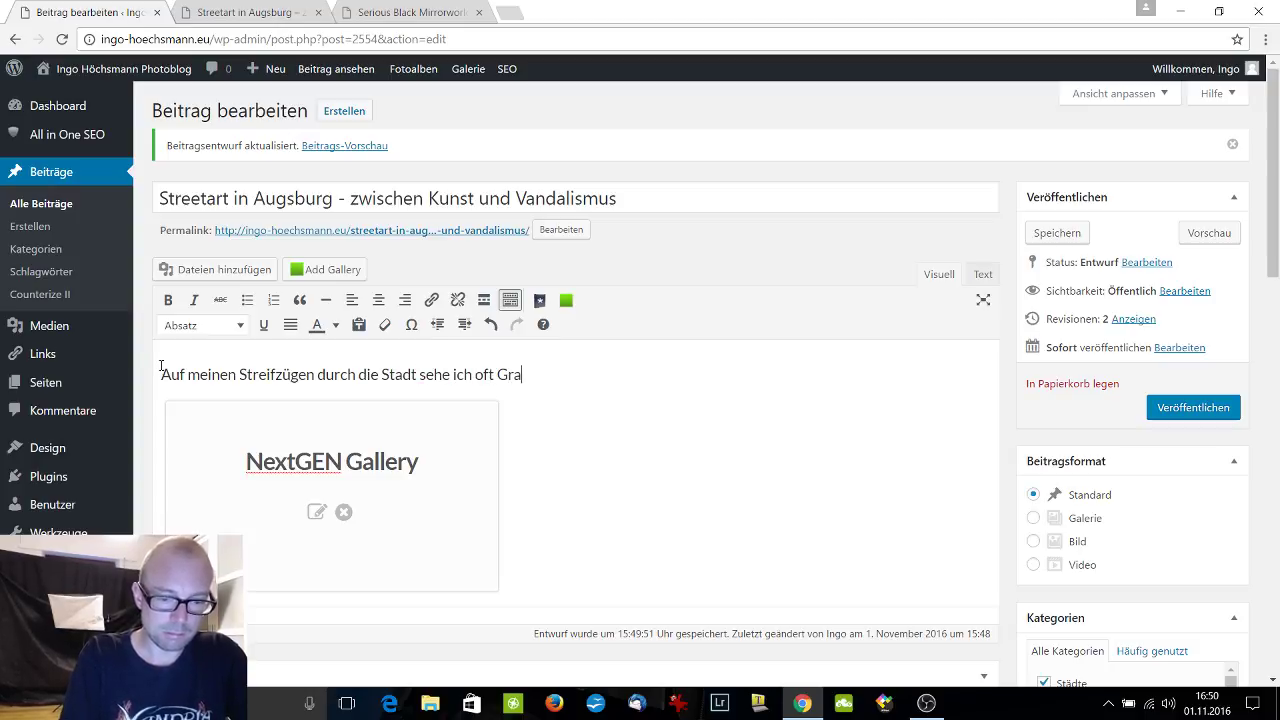
{"action": "type", "text": "ffitis zu"}
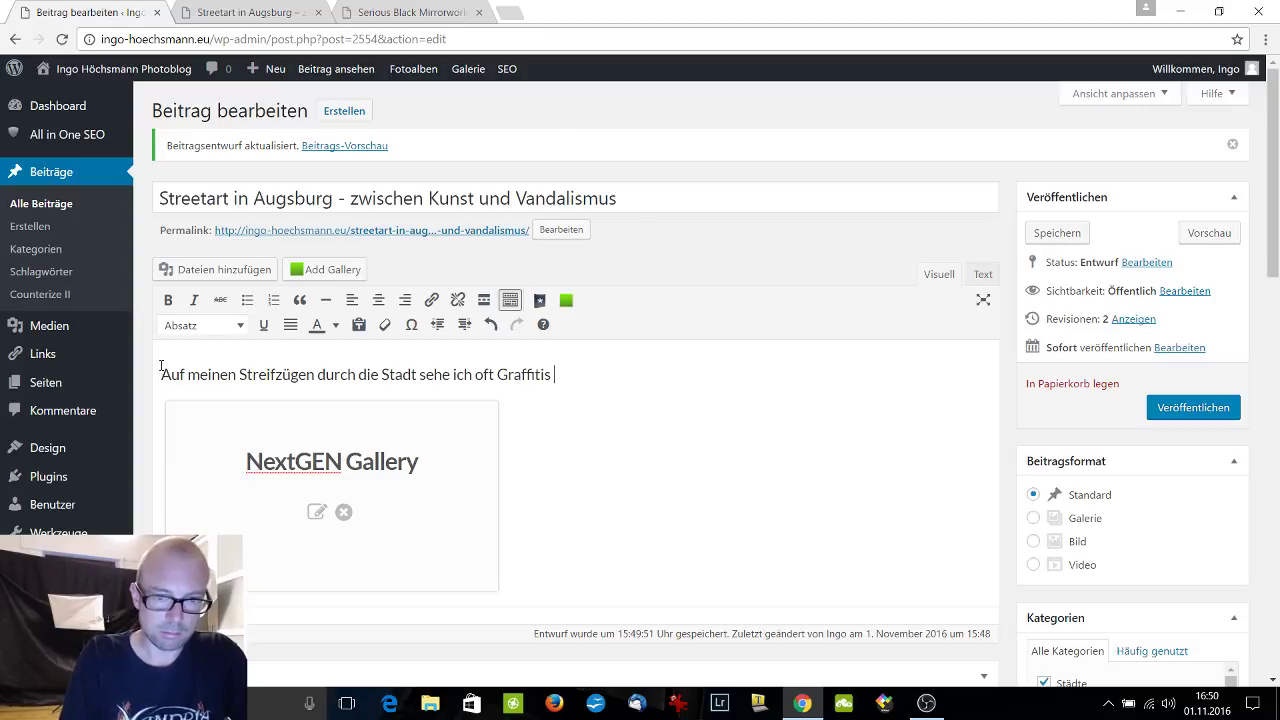
{"action": "key", "text": "BackSpace"}
{"action": "key", "text": "BackSpace"}
{"action": "type", "text": "und Tg"}
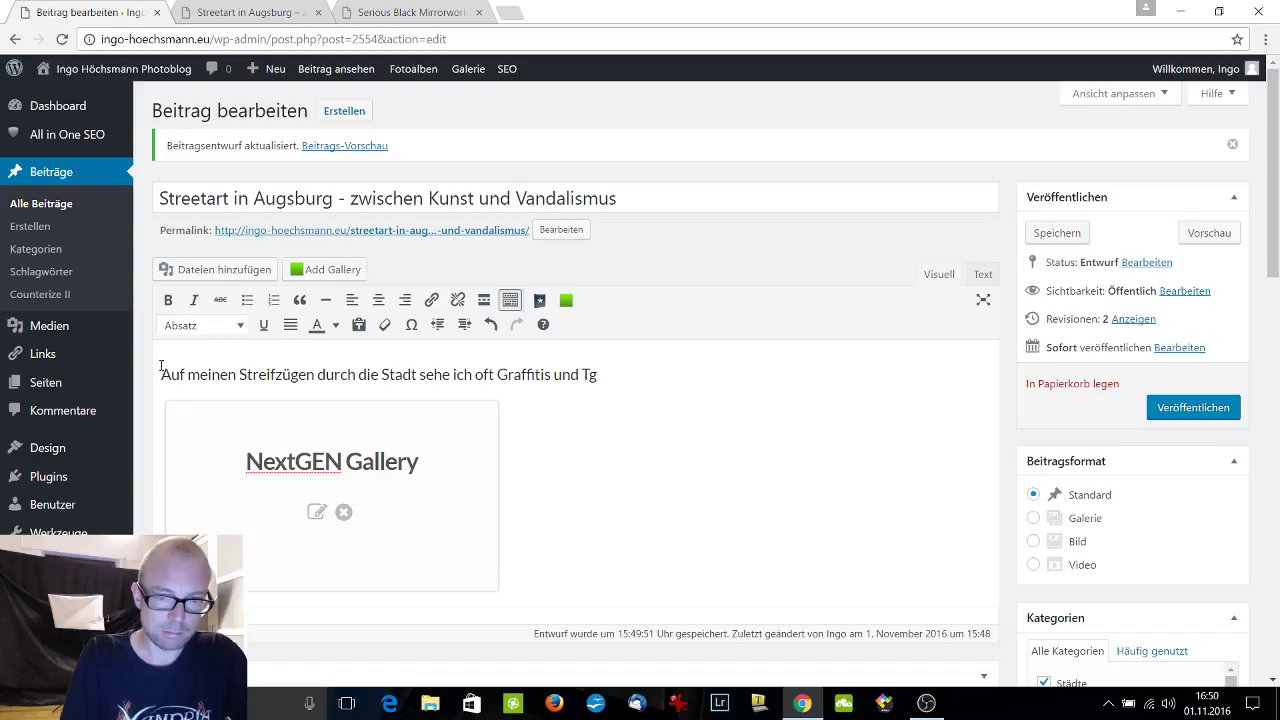
{"action": "key", "text": "BackSpace"}
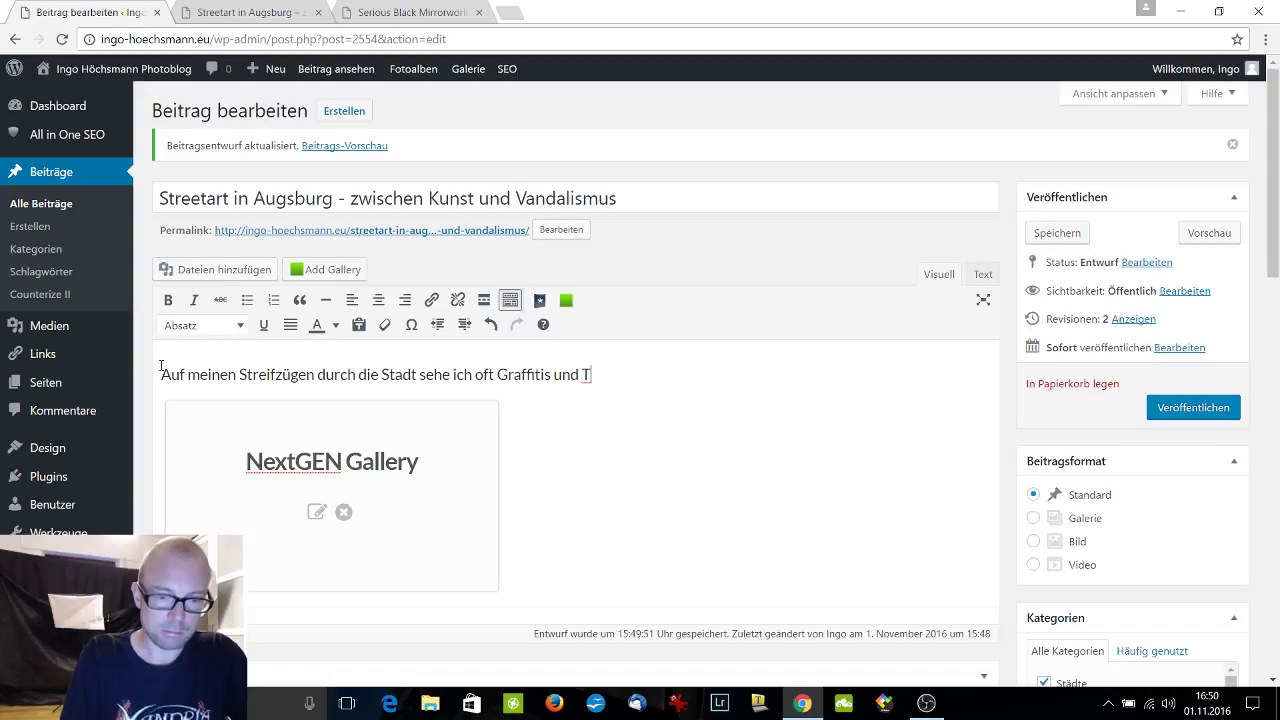
{"action": "type", "text": "aggings "}
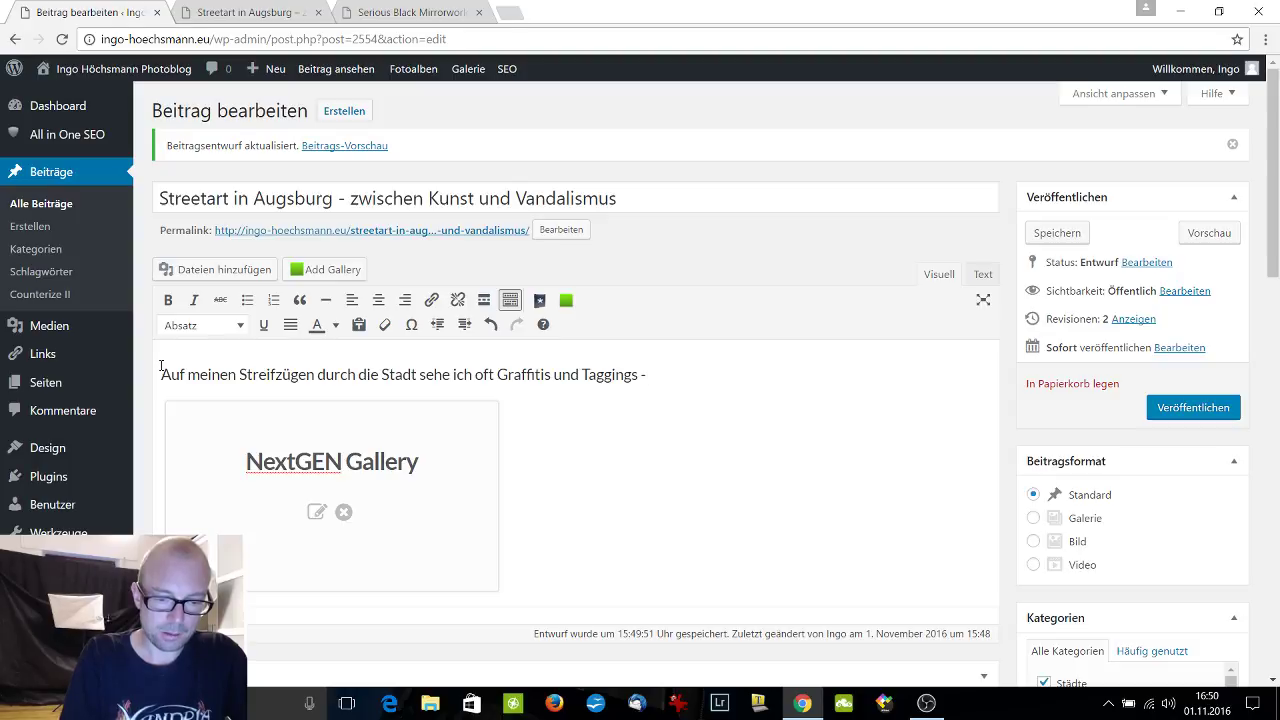
Extend the intro sentence after "Taggings" with "- oft ist es nicht mehr als eine Schmiererei".
{"action": "type", "text": " - das mei"}
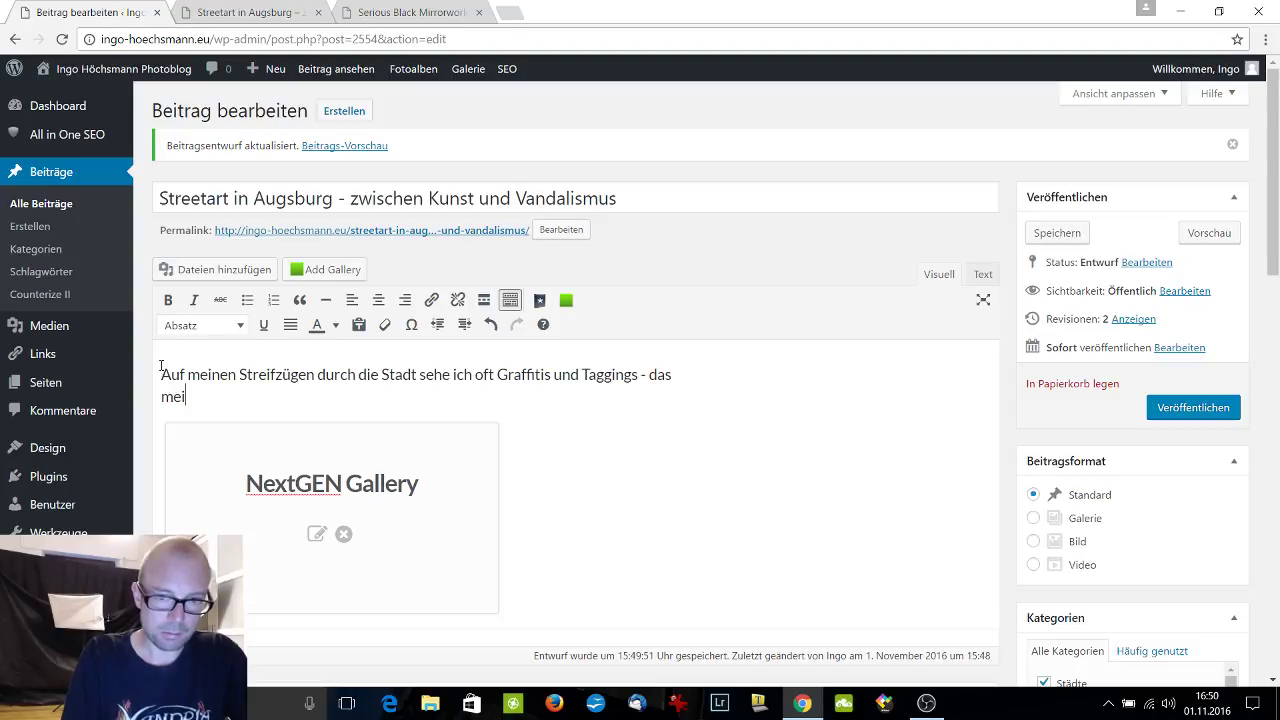
{"action": "type", "text": "ste"}
{"action": "key", "text": "BackSpace"}
{"action": "key", "text": "BackSpace"}
{"action": "key", "text": "BackSpace"}
{"action": "key", "text": "BackSpace"}
{"action": "key", "text": "BackSpace"}
{"action": "key", "text": "BackSpace"}
{"action": "key", "text": "BackSpace"}
{"action": "key", "text": "BackSpace"}
{"action": "key", "text": "BackSpace"}
{"action": "key", "text": "BackSpace"}
{"action": "type", "text": "oft "}
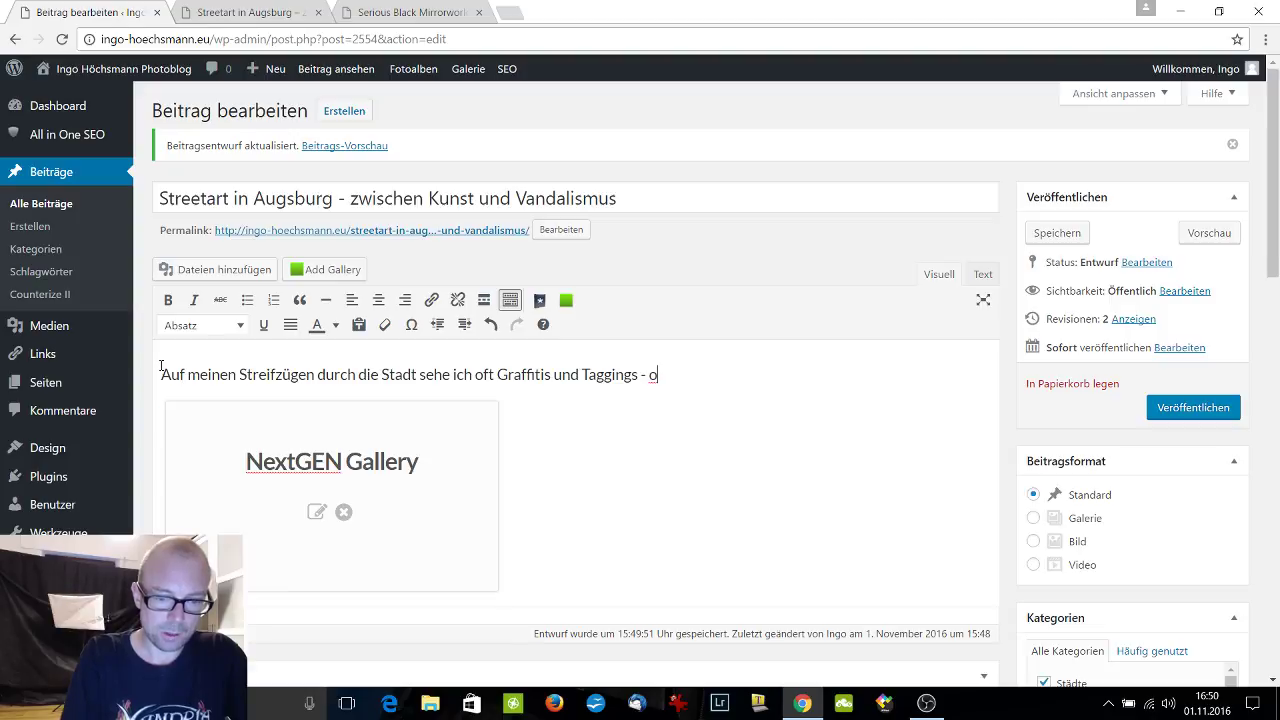
{"action": "type", "text": "ist es nic"}
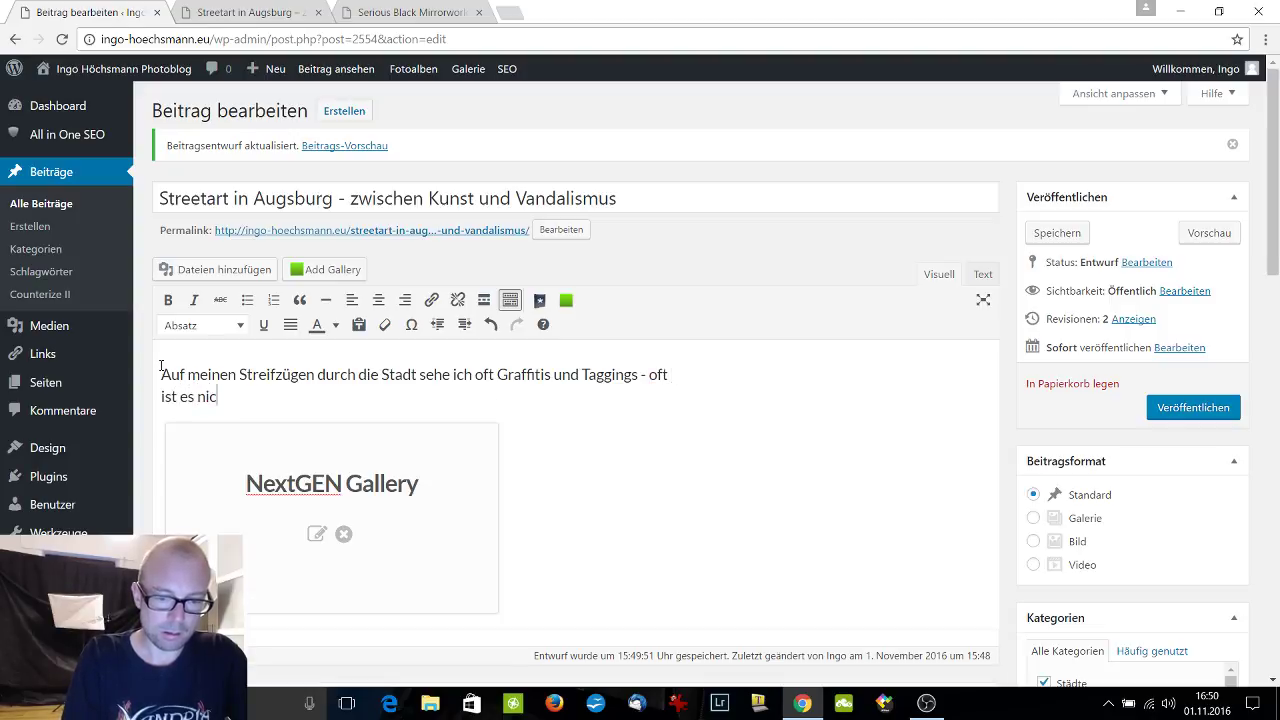
{"action": "type", "text": "ht mehr al"}
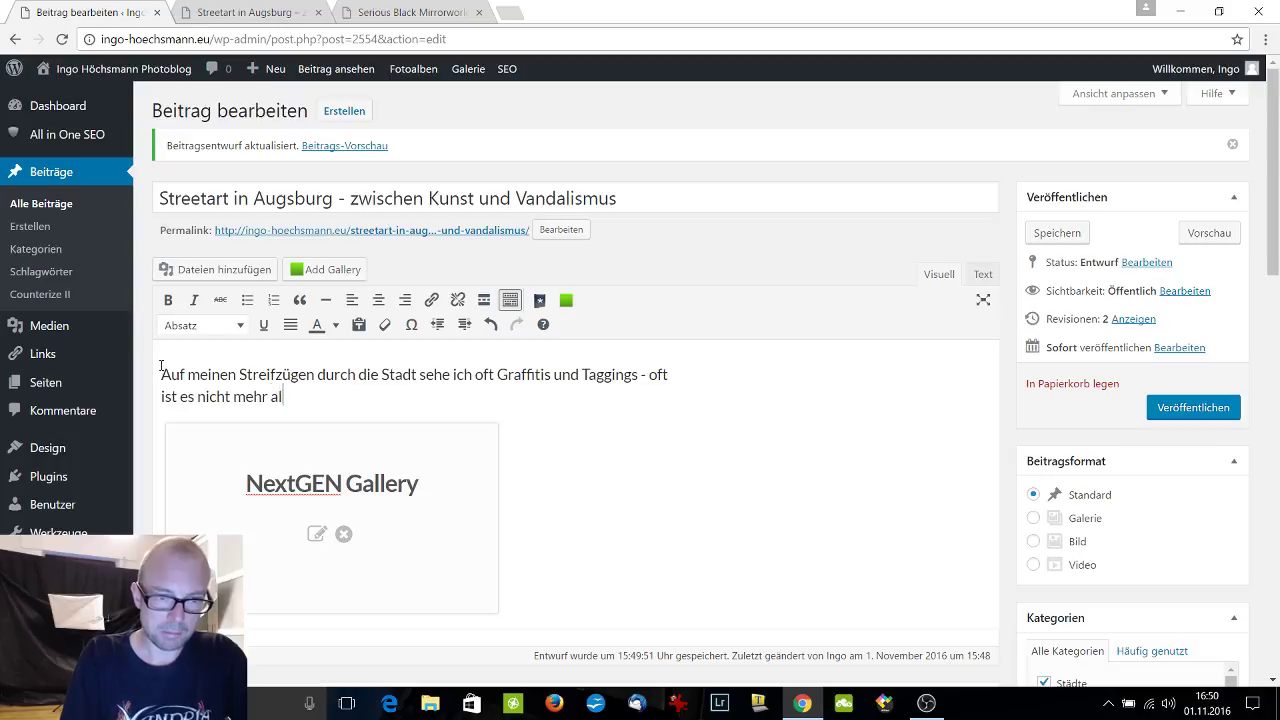
{"action": "type", "text": "s eine blose Schmiere"}
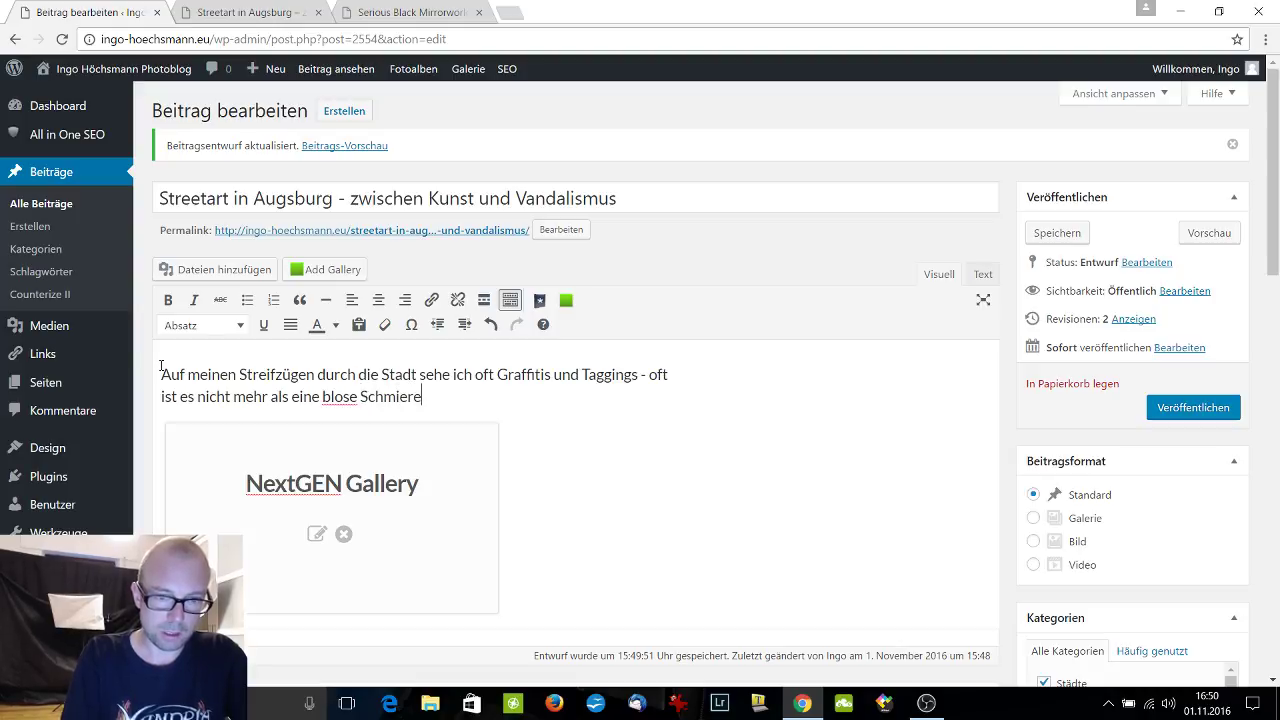
{"action": "type", "text": "rei"}
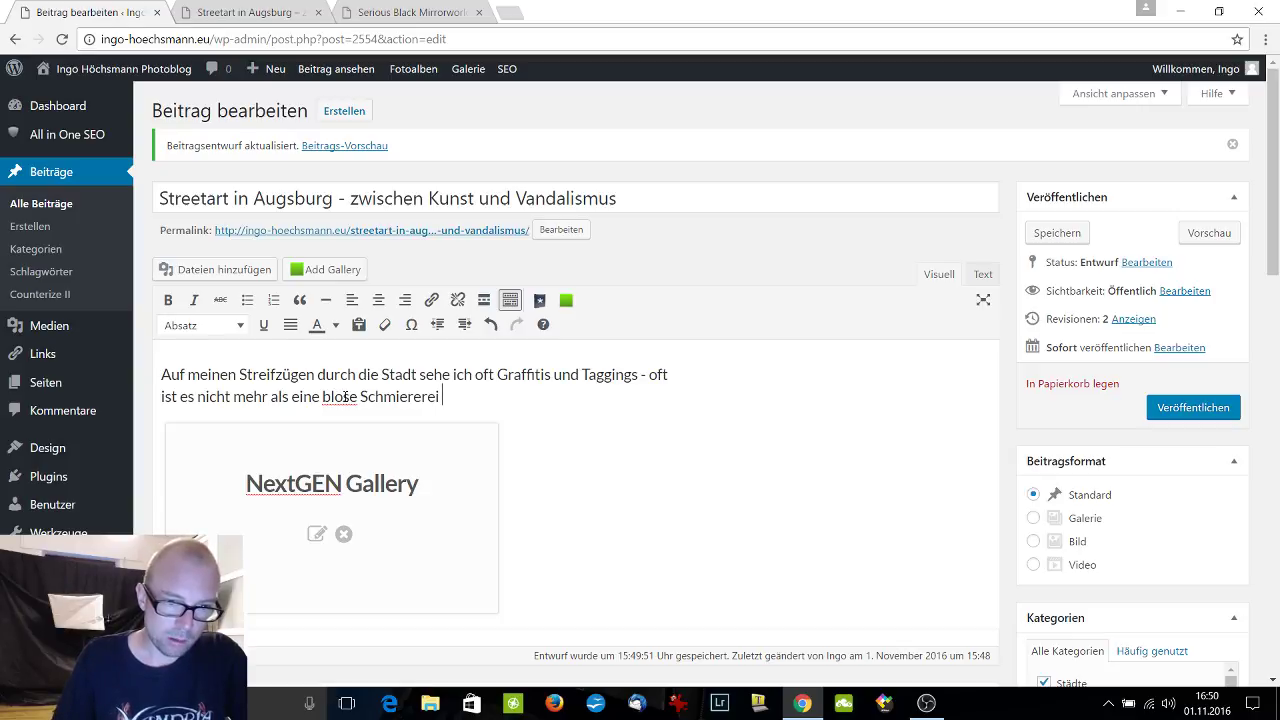
{"action": "left_click_drag", "start_coordinate": [358, 396], "coordinate": [322, 396]}
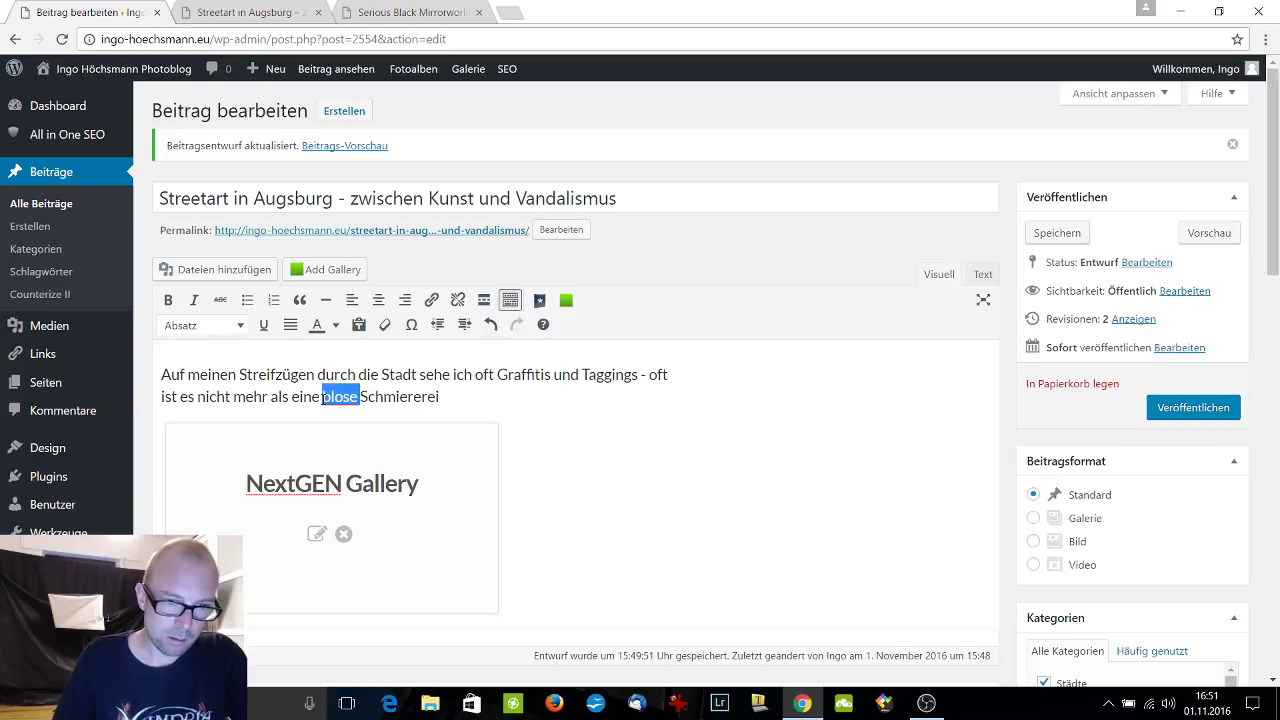
{"action": "key", "text": "BackSpace"}
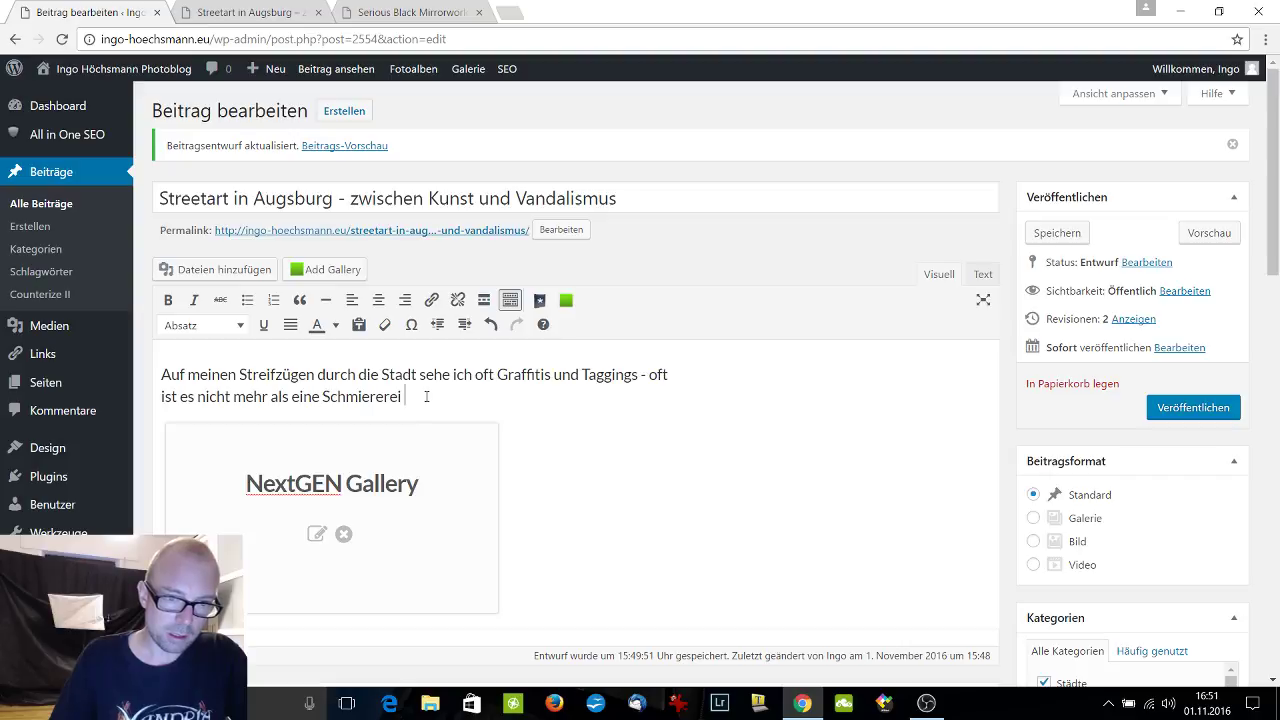
Add the clause ", aber gelegentlich entdeckt man doch das ein oder andere Kunstwerk" after "Schmiererei".
{"action": "type", "text": ", aber"}
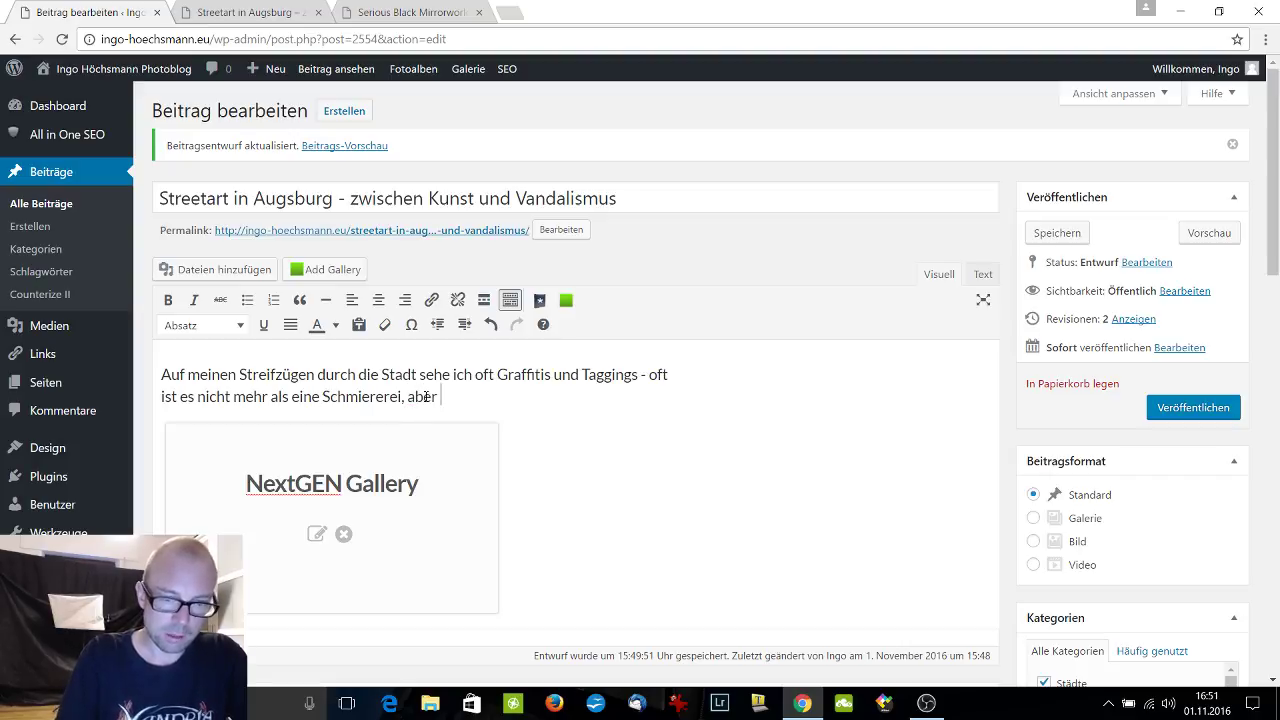
{"action": "type", "text": " gelegent"}
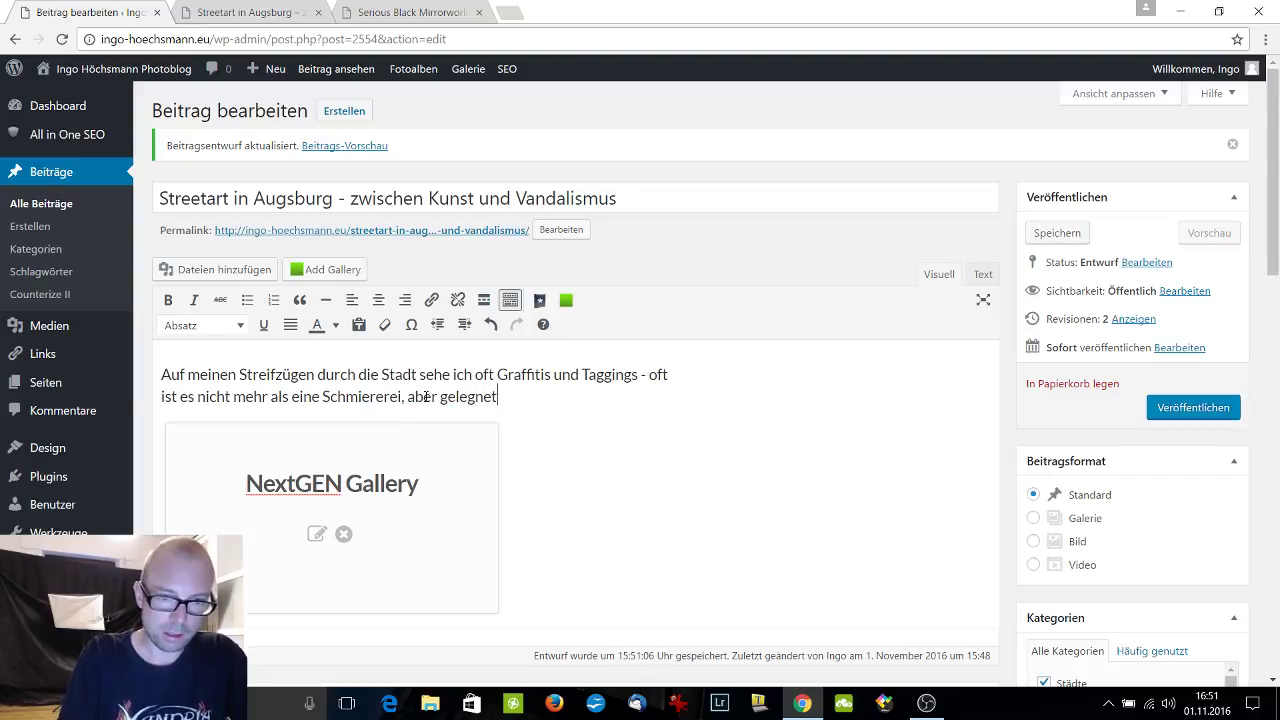
{"action": "key", "text": "BackSpace"}
{"action": "key", "text": "BackSpace"}
{"action": "key", "text": "BackSpace"}
{"action": "type", "text": "e"}
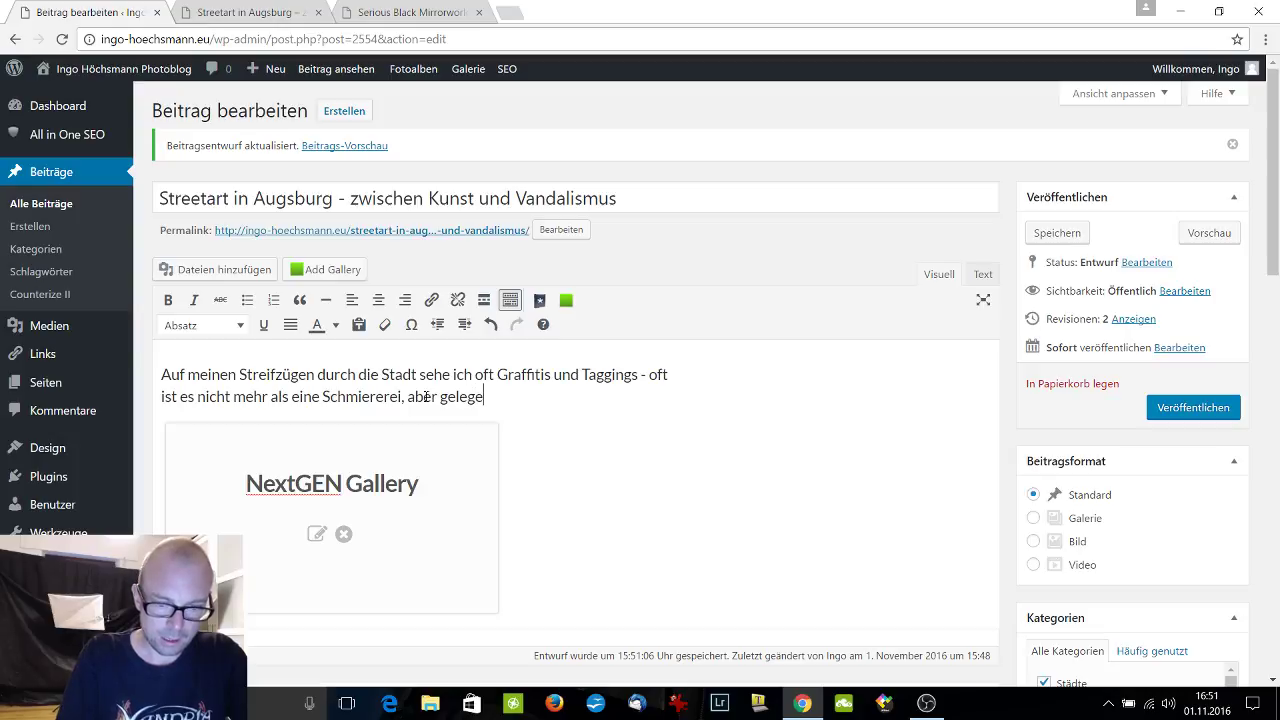
{"action": "type", "text": "ntlich end"}
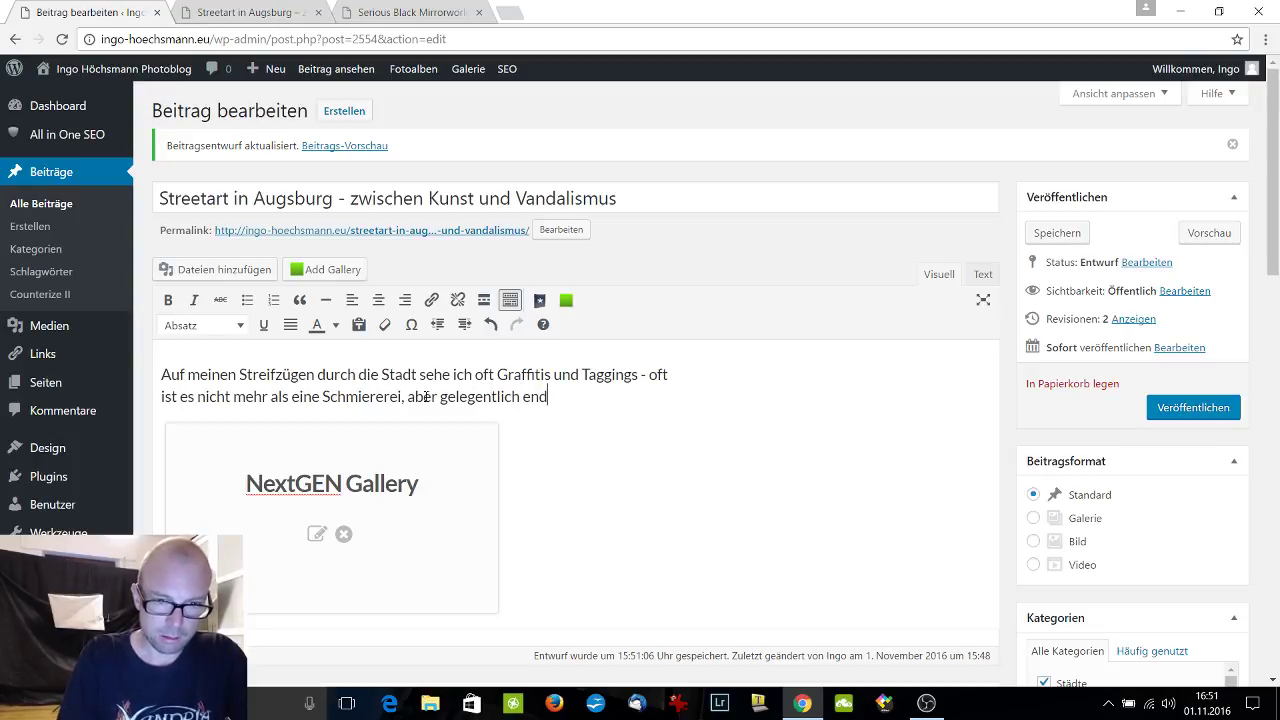
{"action": "key", "text": "BackSpace"}
{"action": "type", "text": "t"}
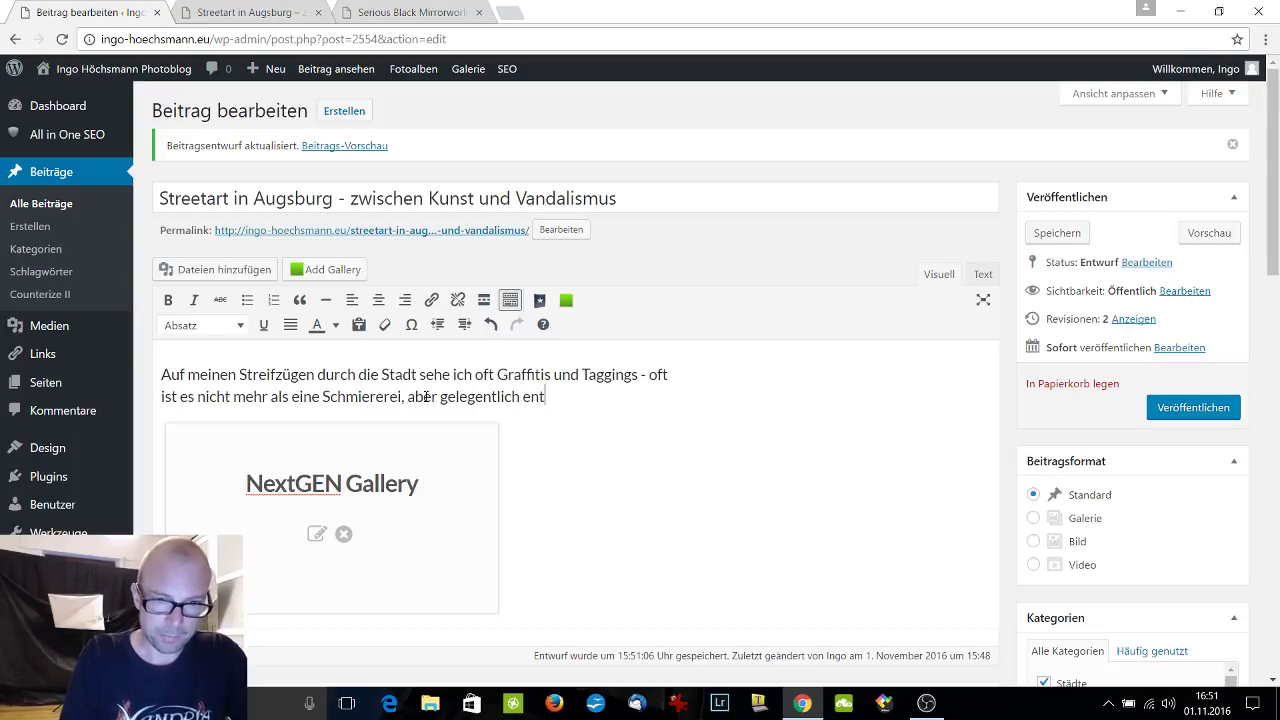
{"action": "type", "text": "deckt m"}
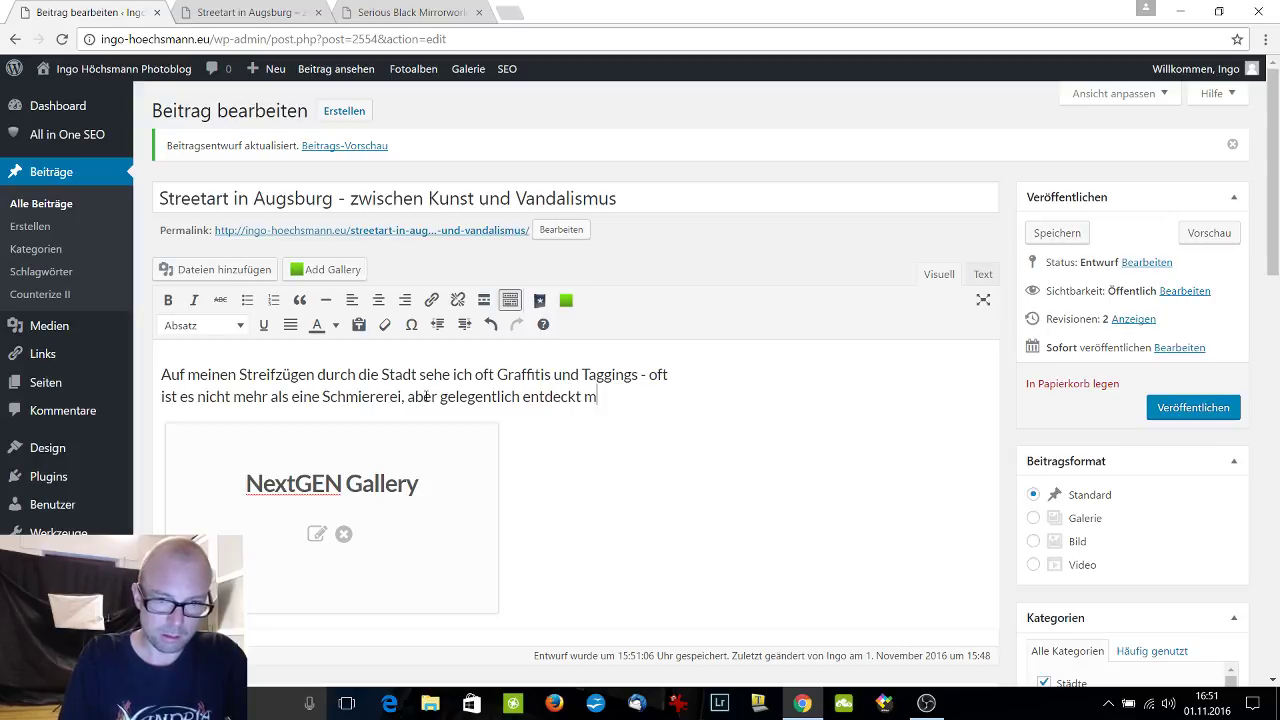
{"action": "type", "text": "an doch "}
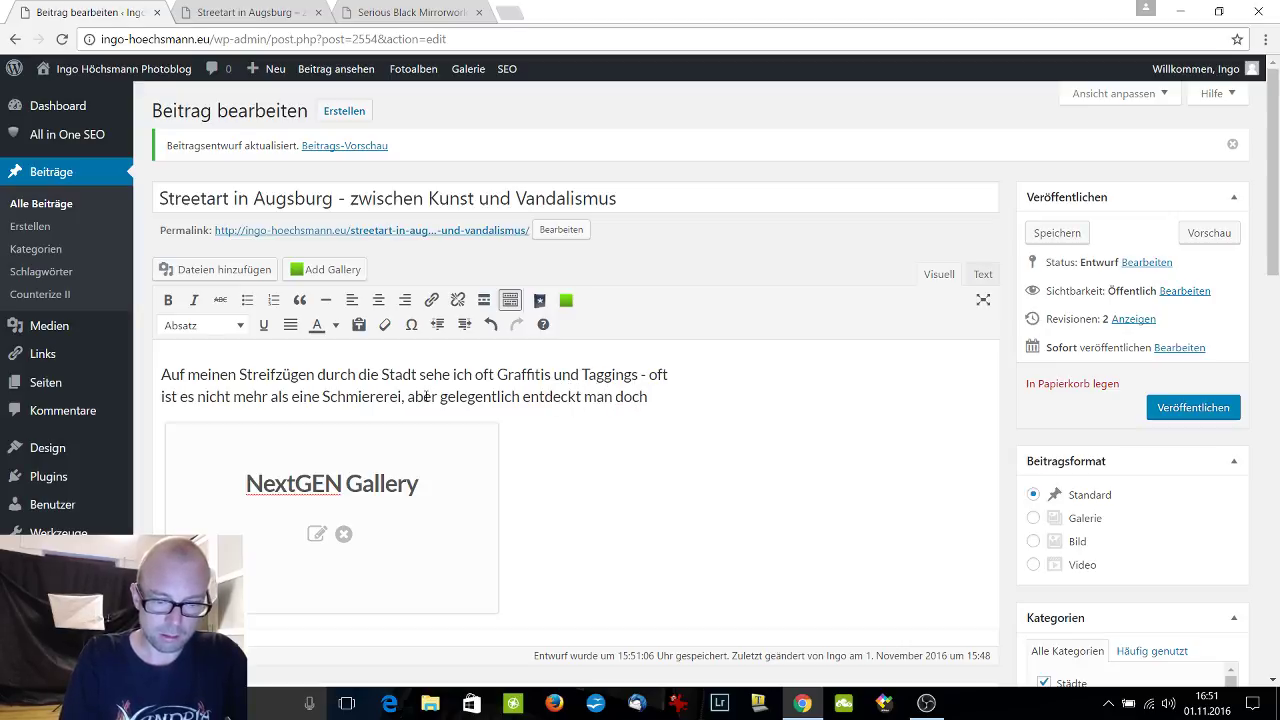
{"action": "type", "text": "das ein od"}
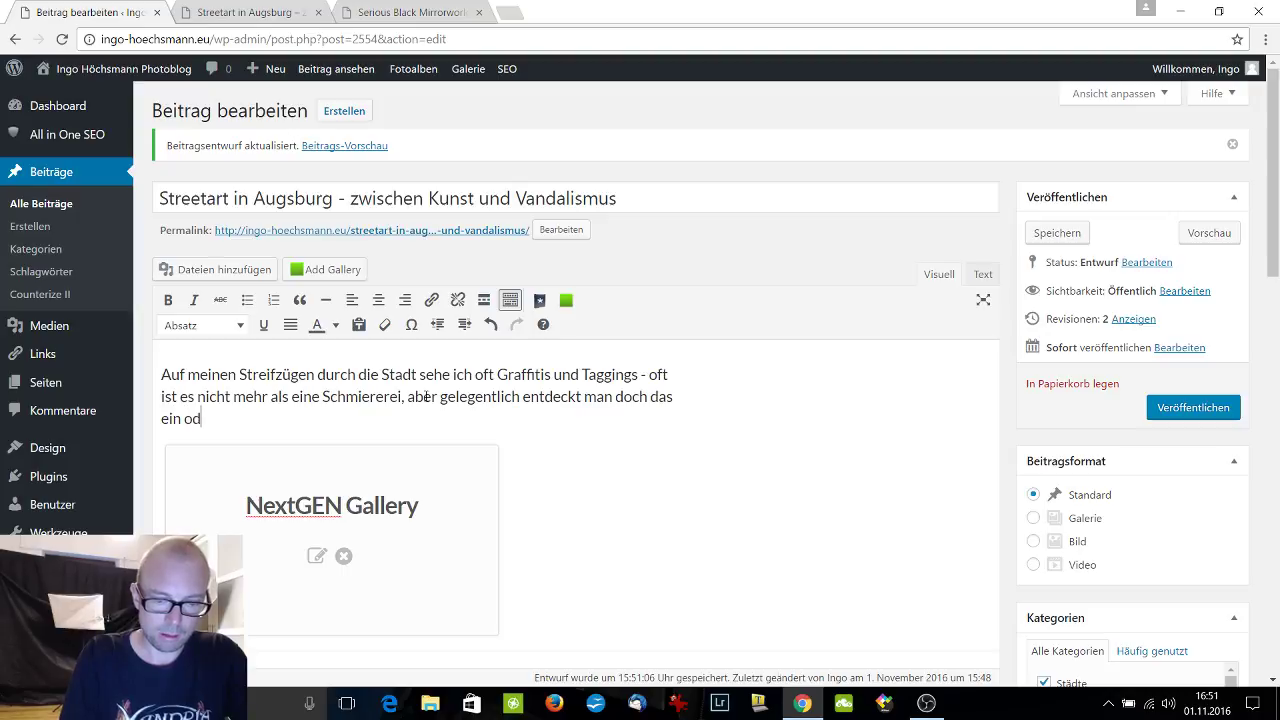
{"action": "type", "text": "er andere K"}
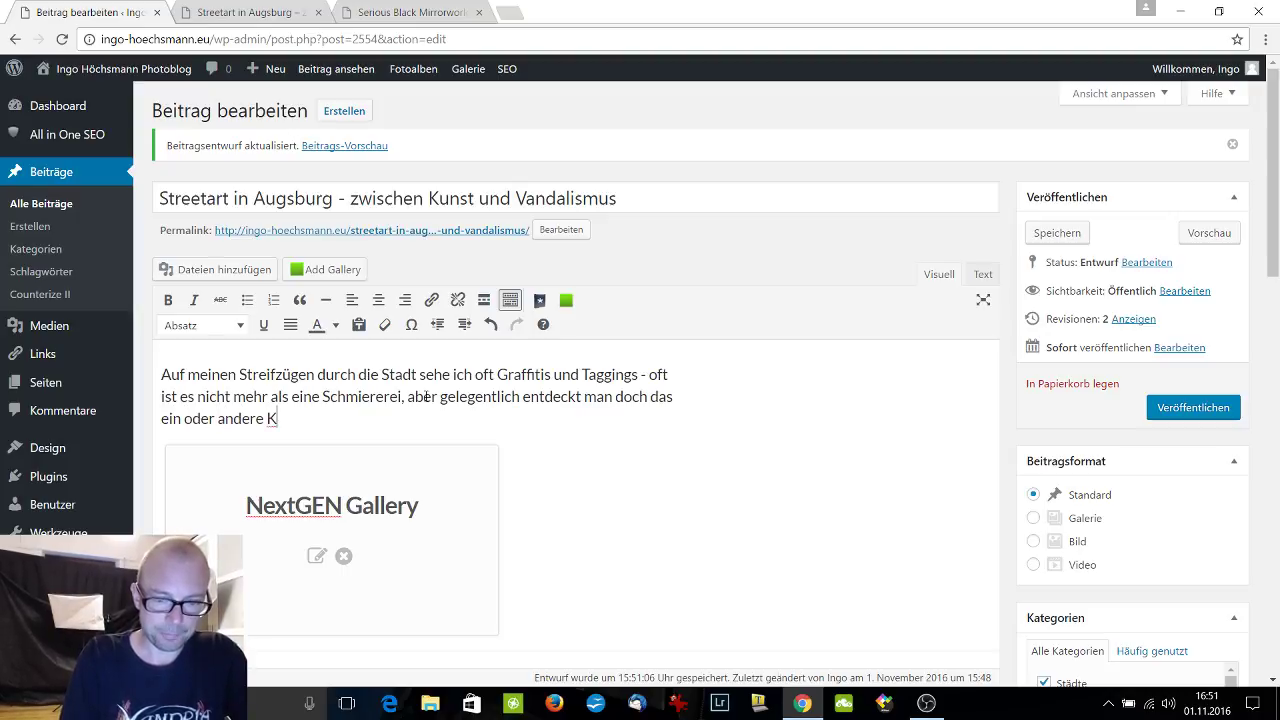
{"action": "type", "text": "unstwerk"}
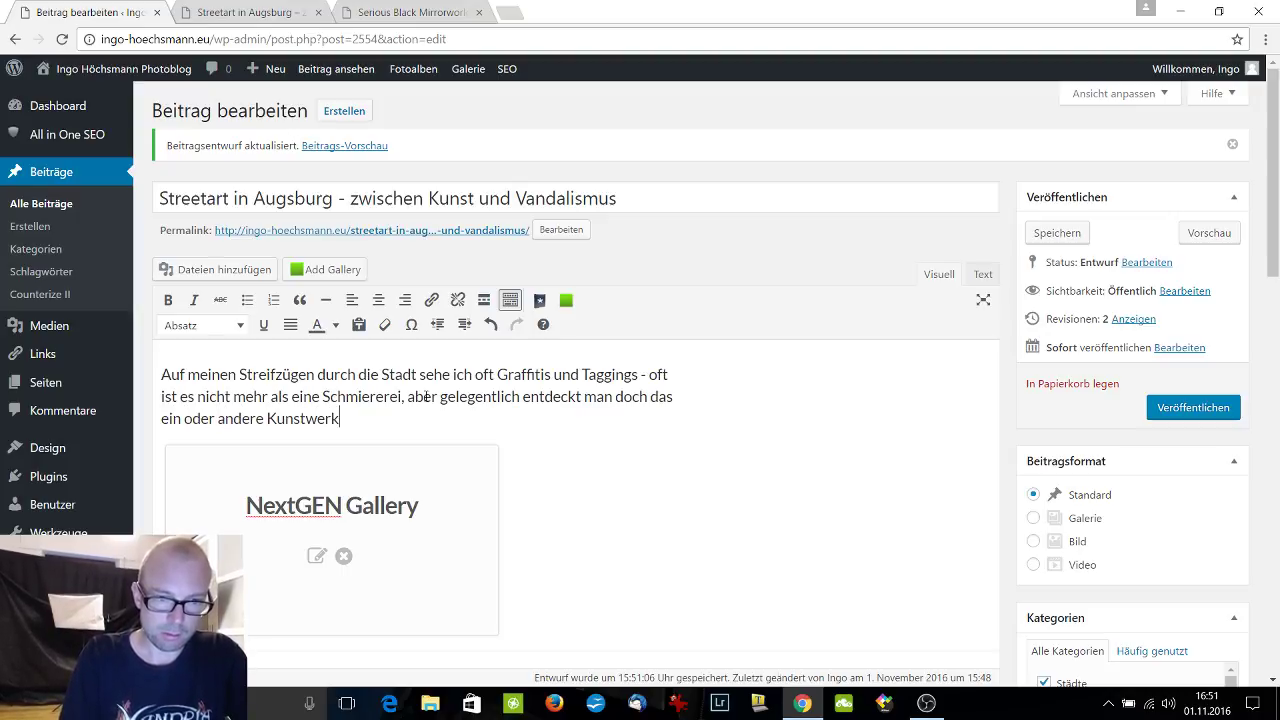
End the sentence after "Kunstwerk" and add the closing sentence "Hier ein kleiner Auszug." above the gallery.
{"action": "type", "text": ". Hier ei"}
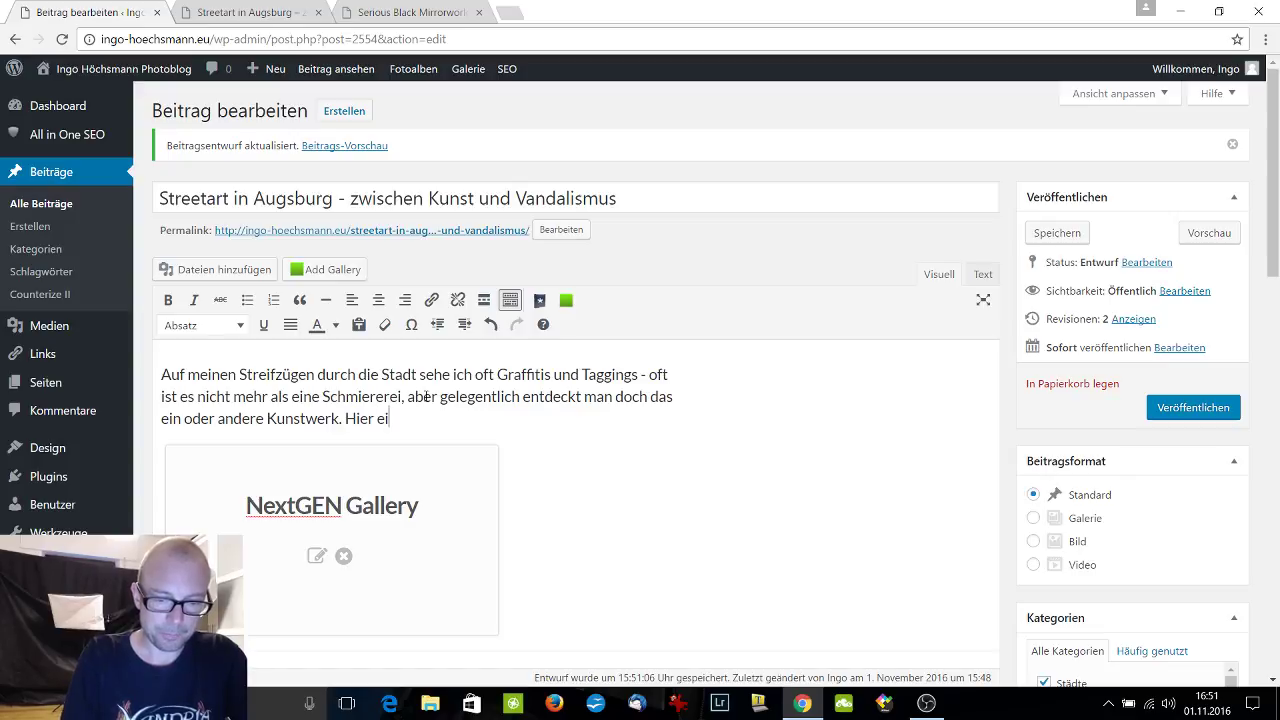
{"action": "type", "text": "n kleiner Auss"}
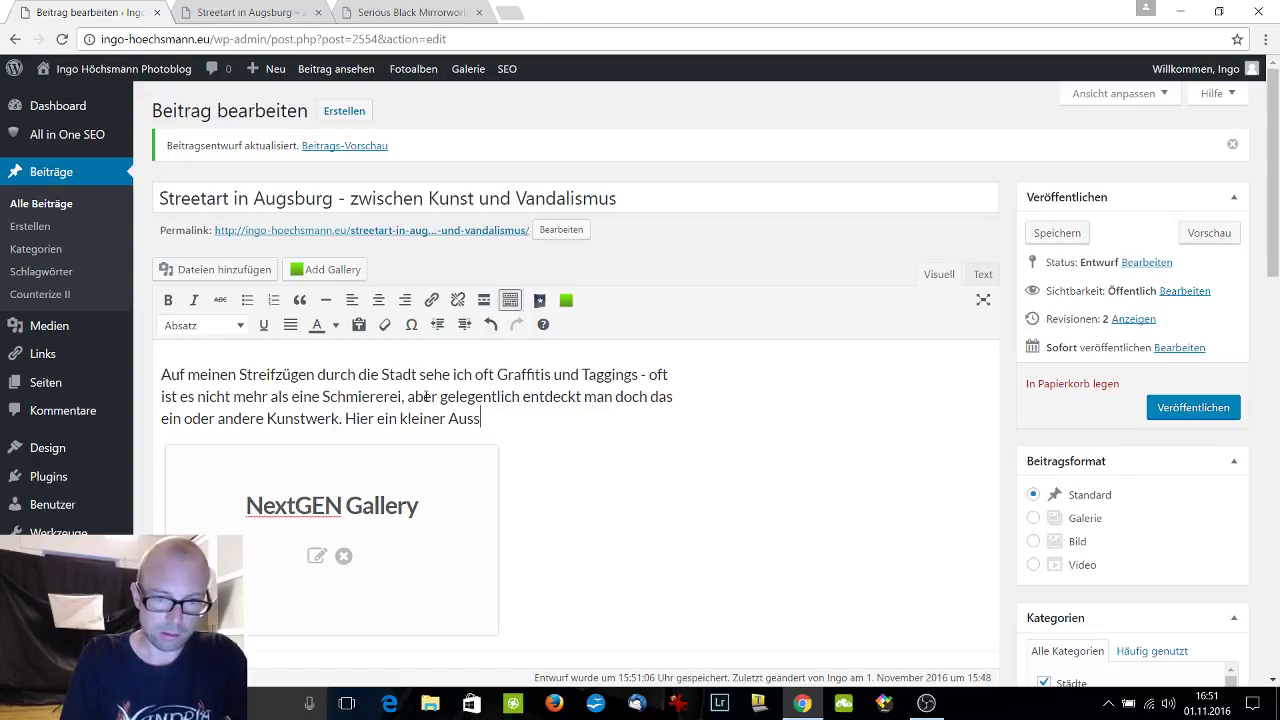
{"action": "key", "text": "BackSpace"}
{"action": "type", "text": "zug"}
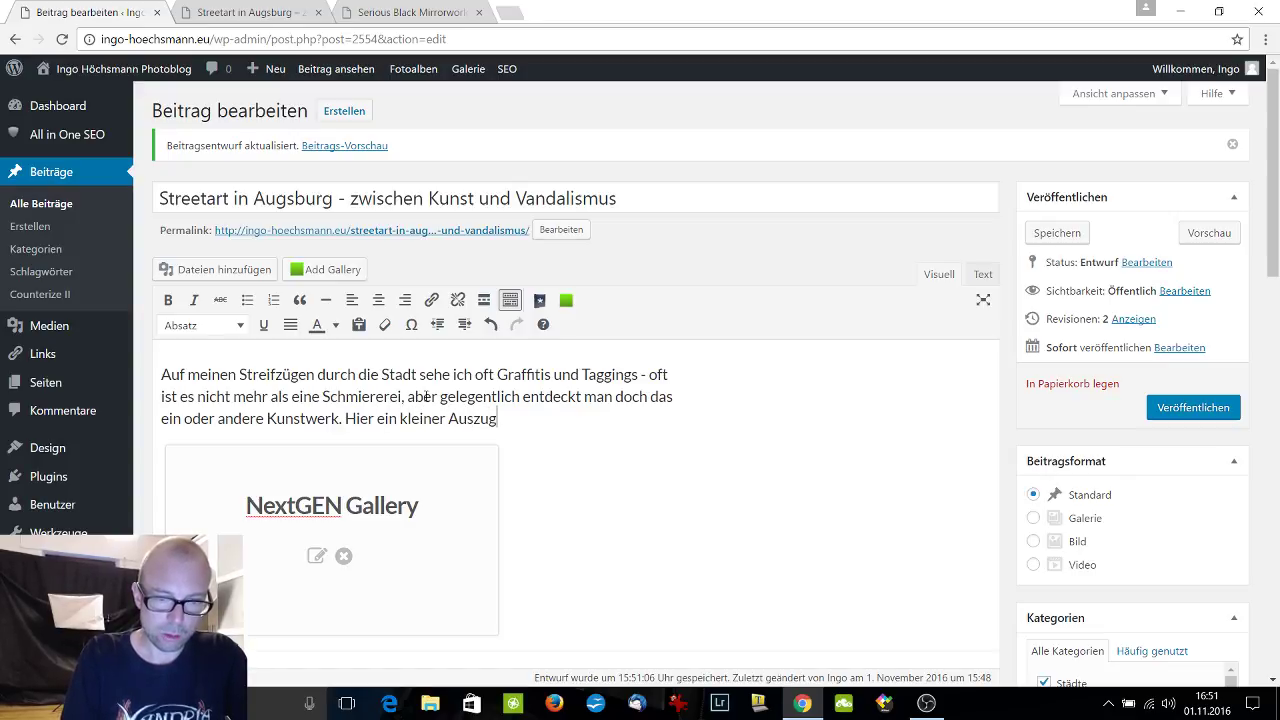
{"action": "type", "text": "."}
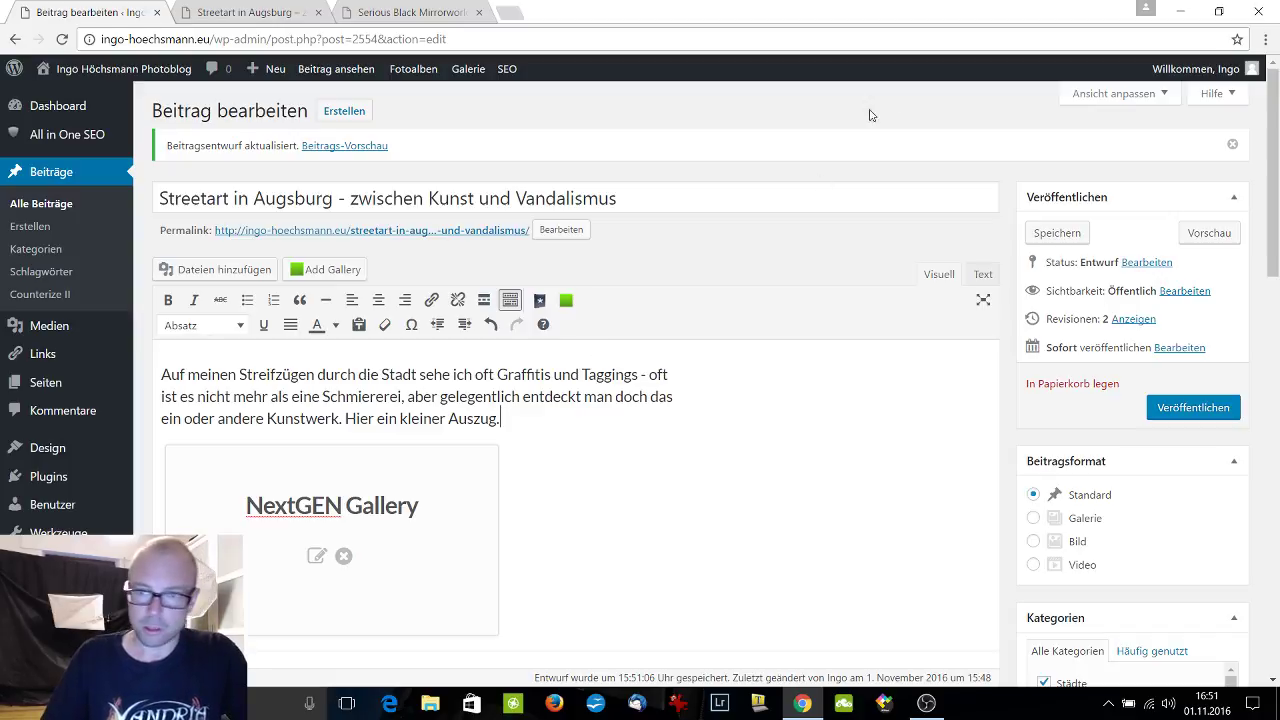
Preview the post with the rewritten intro and check its featured image, title, intro text, gallery, category and tags.
{"action": "left_click", "coordinate": [1230, 236]}
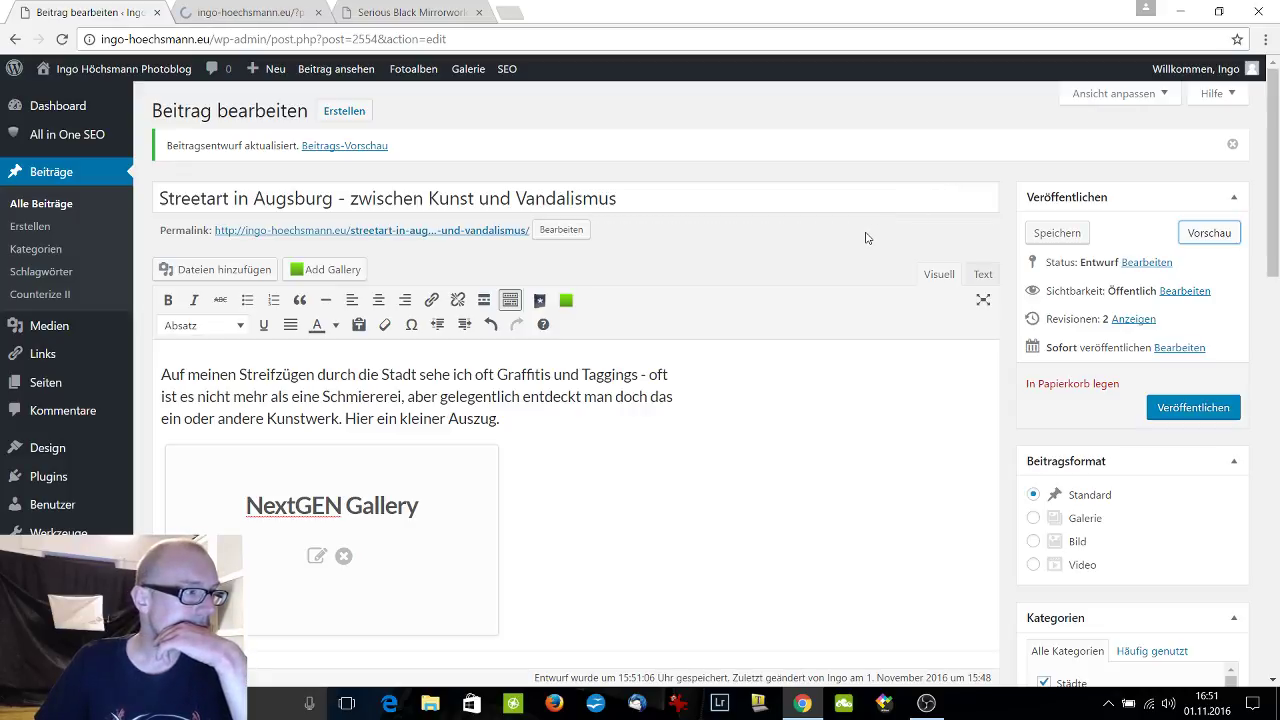
{"action": "left_click", "coordinate": [265, 12]}
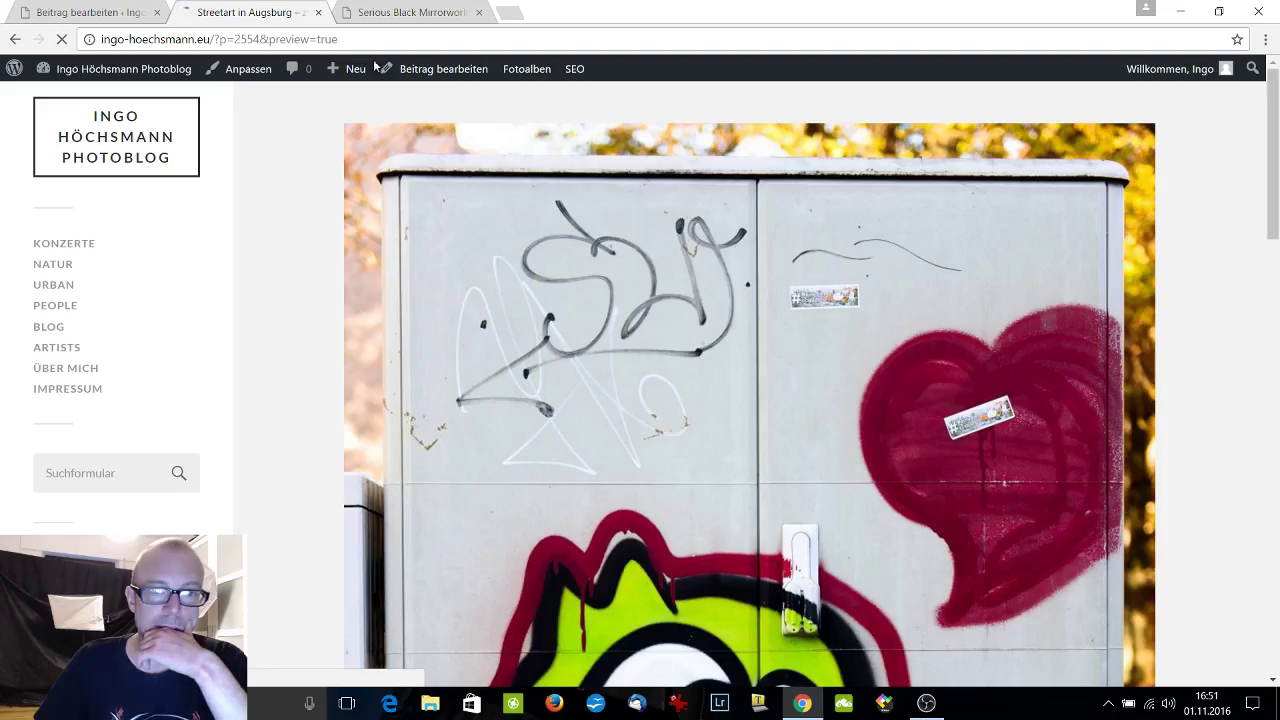
{"action": "scroll", "coordinate": [848, 180], "scroll_direction": "down", "scroll_amount": 3}
{"action": "scroll", "coordinate": [848, 175], "scroll_direction": "down", "scroll_amount": 4}
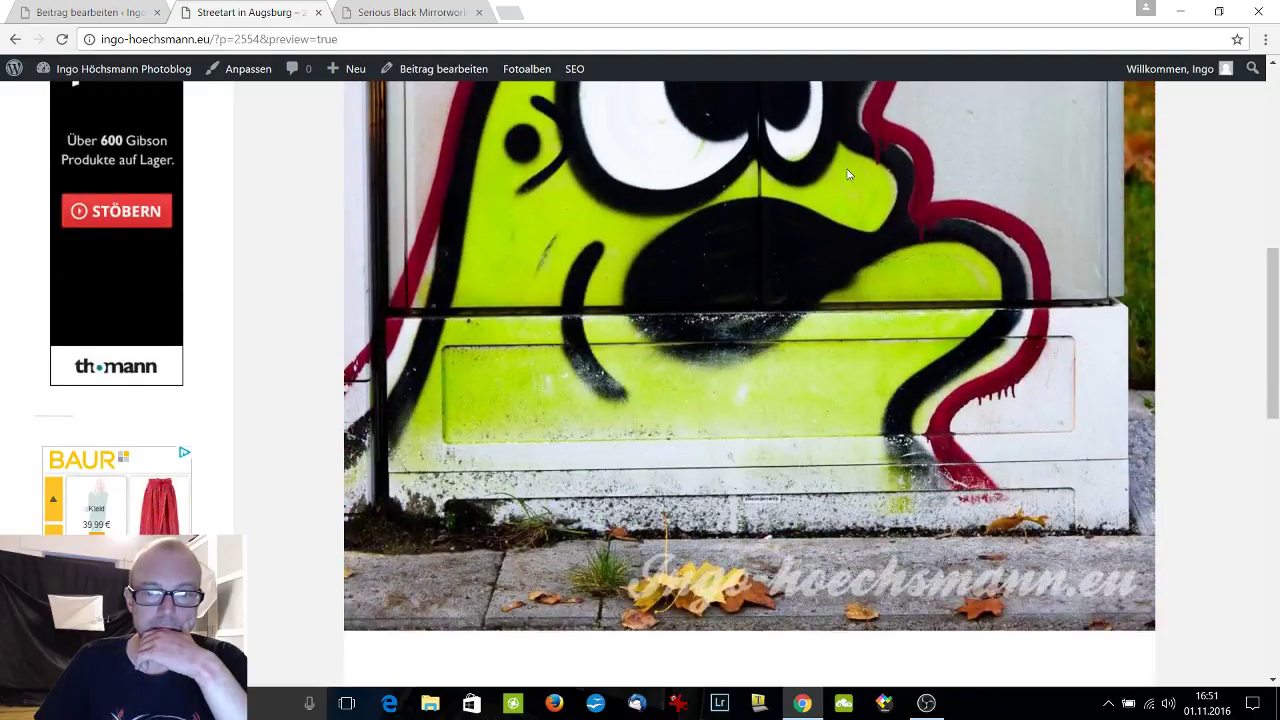
{"action": "scroll", "coordinate": [858, 170], "scroll_direction": "up", "scroll_amount": 6}
{"action": "scroll", "coordinate": [858, 170], "scroll_direction": "down", "scroll_amount": 6}
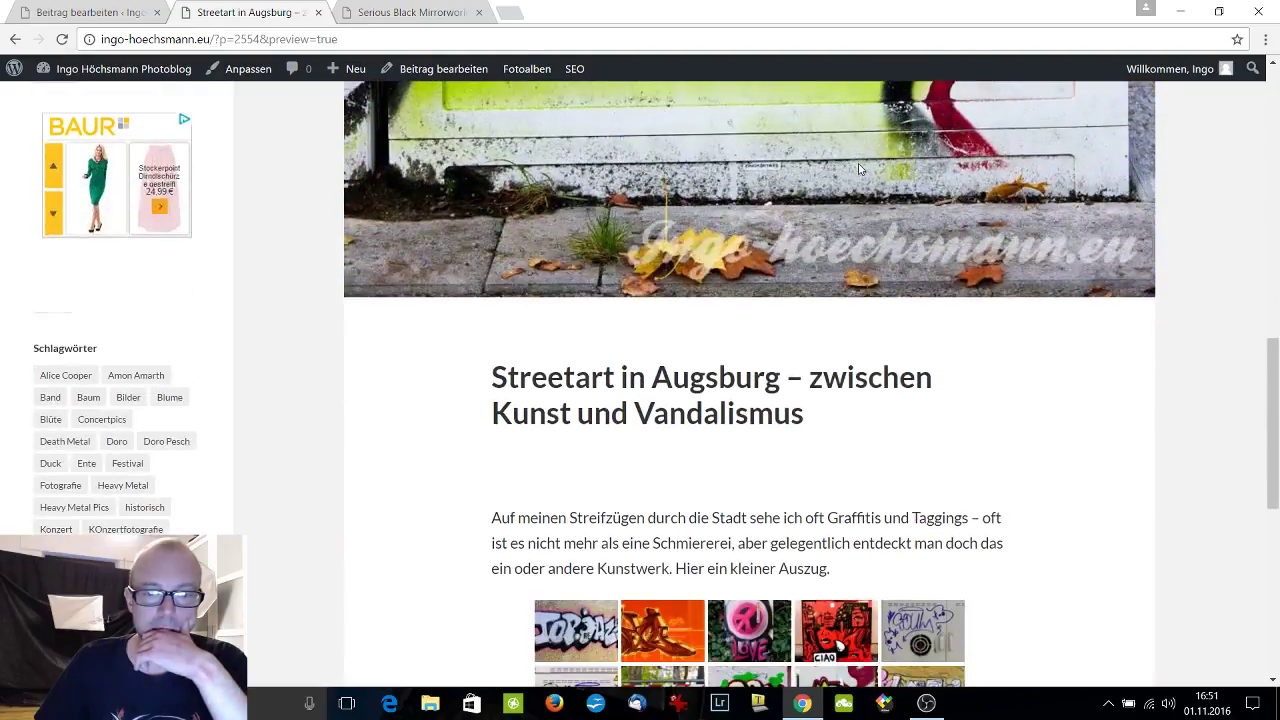
{"action": "scroll", "coordinate": [858, 168], "scroll_direction": "down", "scroll_amount": 3}
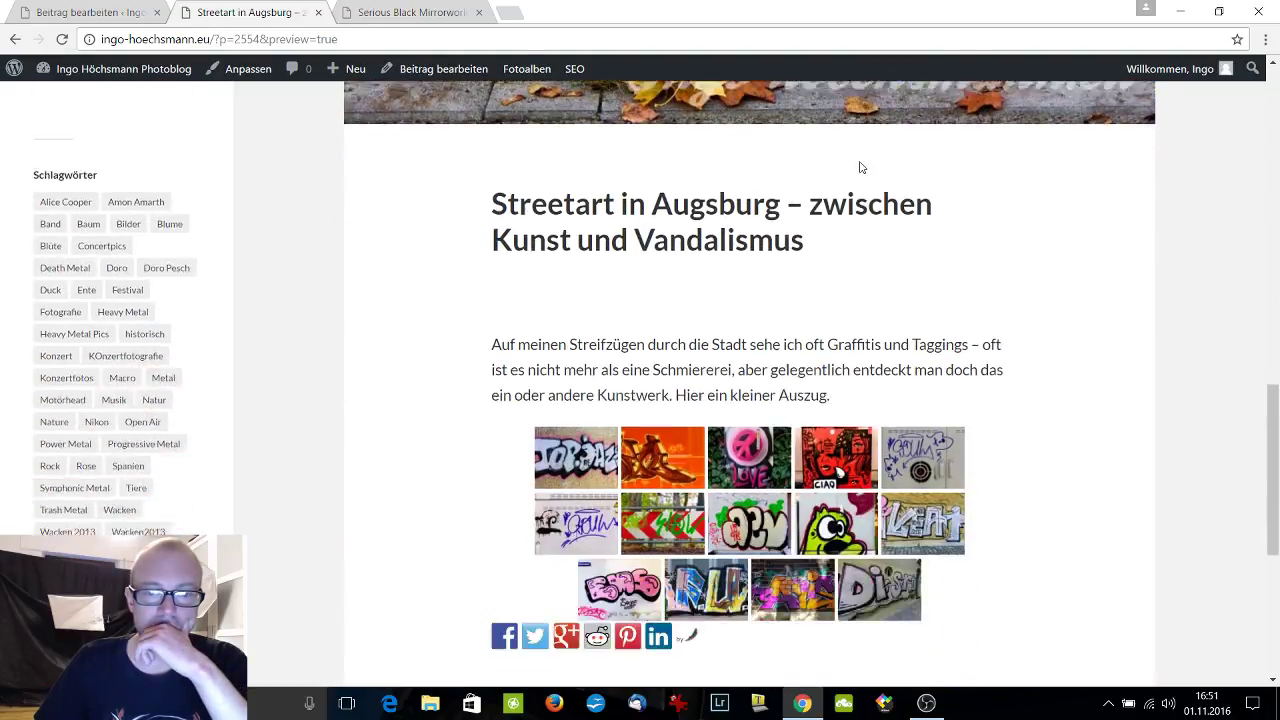
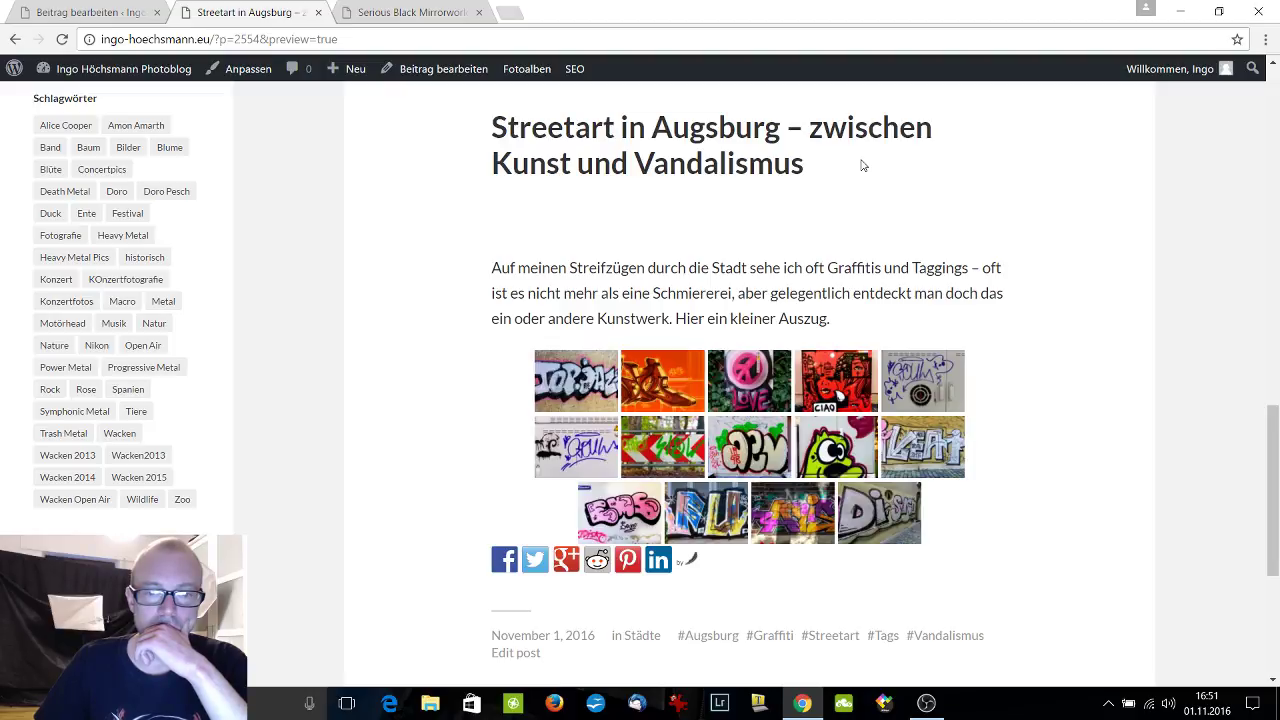
{"action": "scroll", "coordinate": [863, 165], "scroll_direction": "down", "scroll_amount": 2}
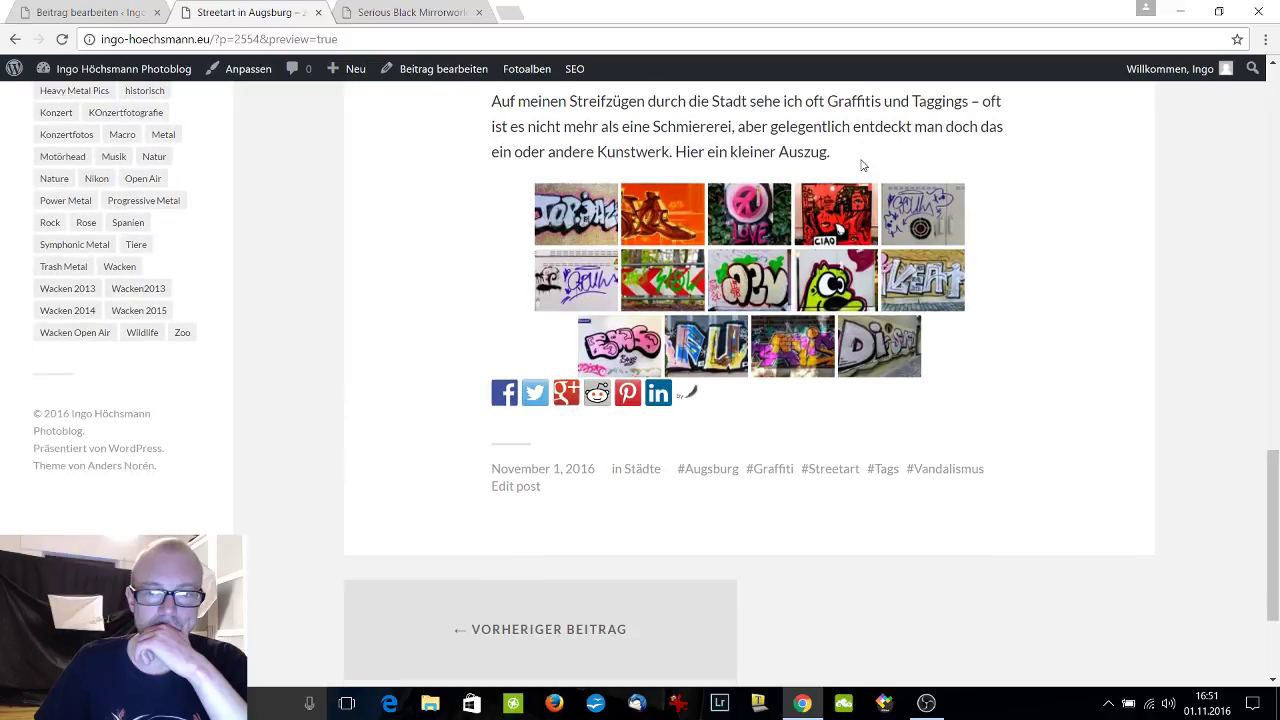
Check the preview's intro text and gallery once more, and save the draft in the post editor.
{"action": "scroll", "coordinate": [866, 160], "scroll_direction": "up", "scroll_amount": 4}
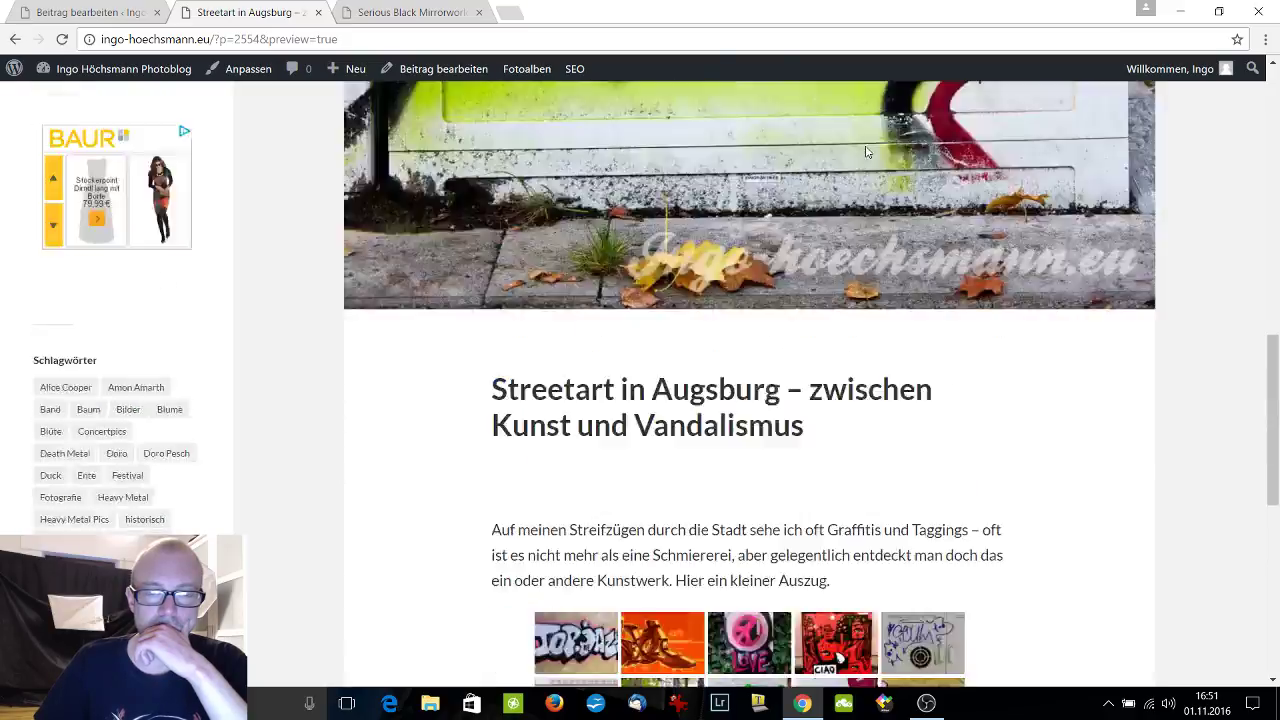
{"action": "scroll", "coordinate": [866, 155], "scroll_direction": "down", "scroll_amount": 3}
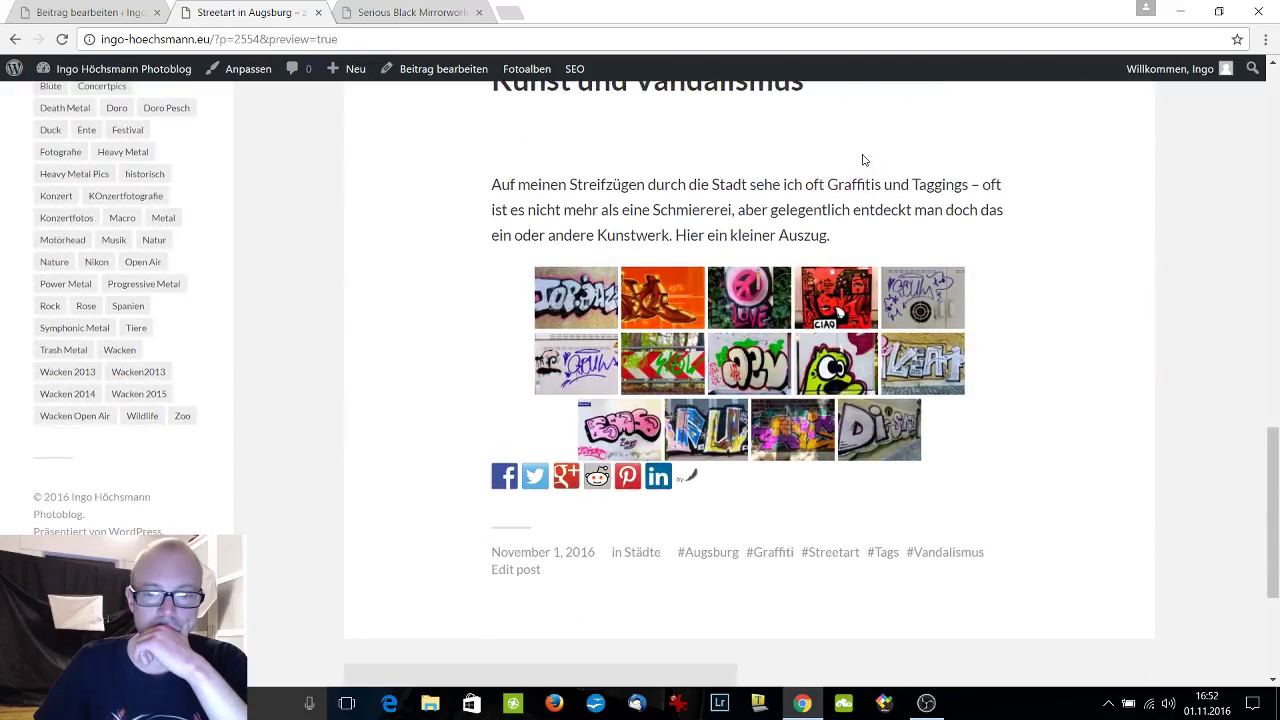
{"action": "scroll", "coordinate": [866, 160], "scroll_direction": "up", "scroll_amount": 7}
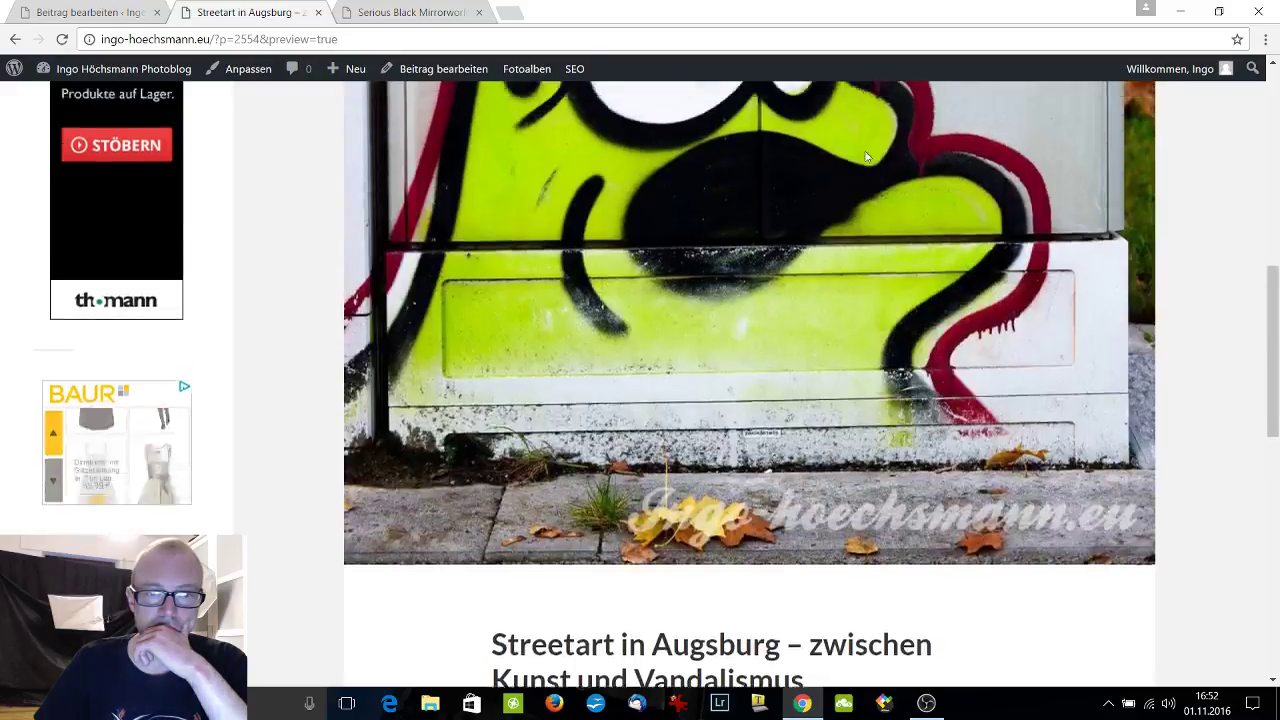
{"action": "left_click", "coordinate": [95, 12]}
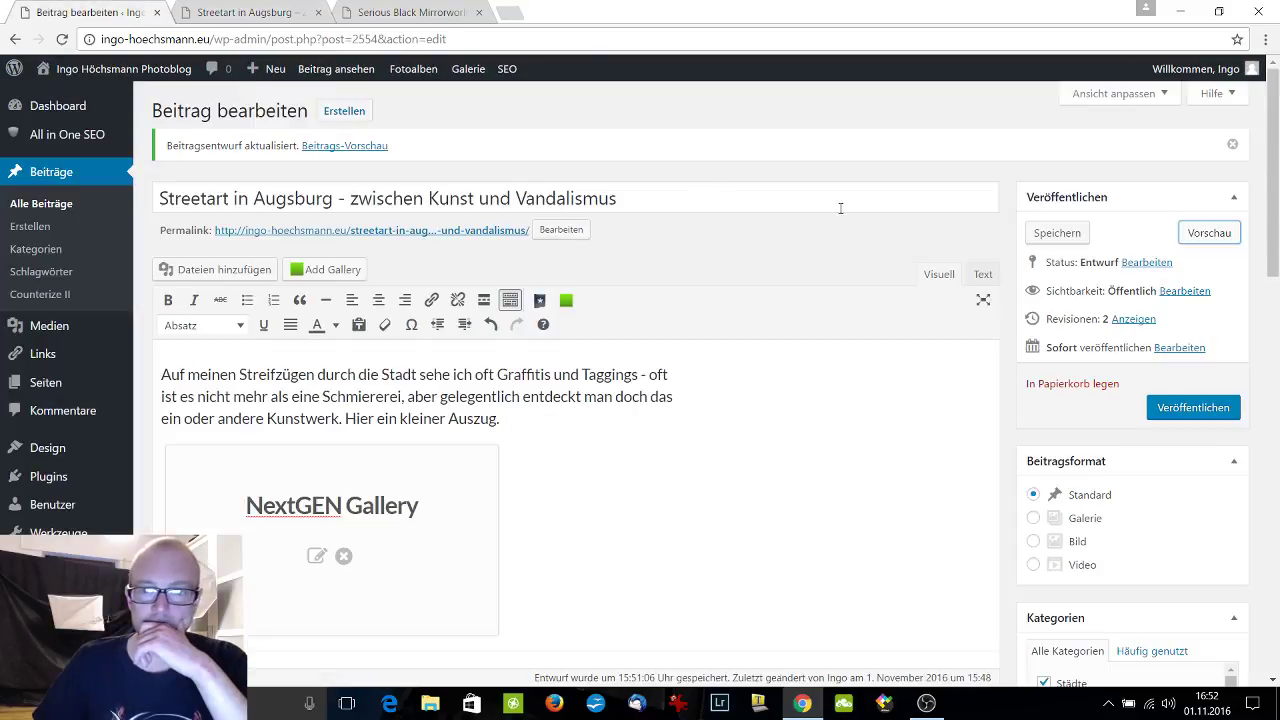
{"action": "left_click", "coordinate": [1057, 232]}
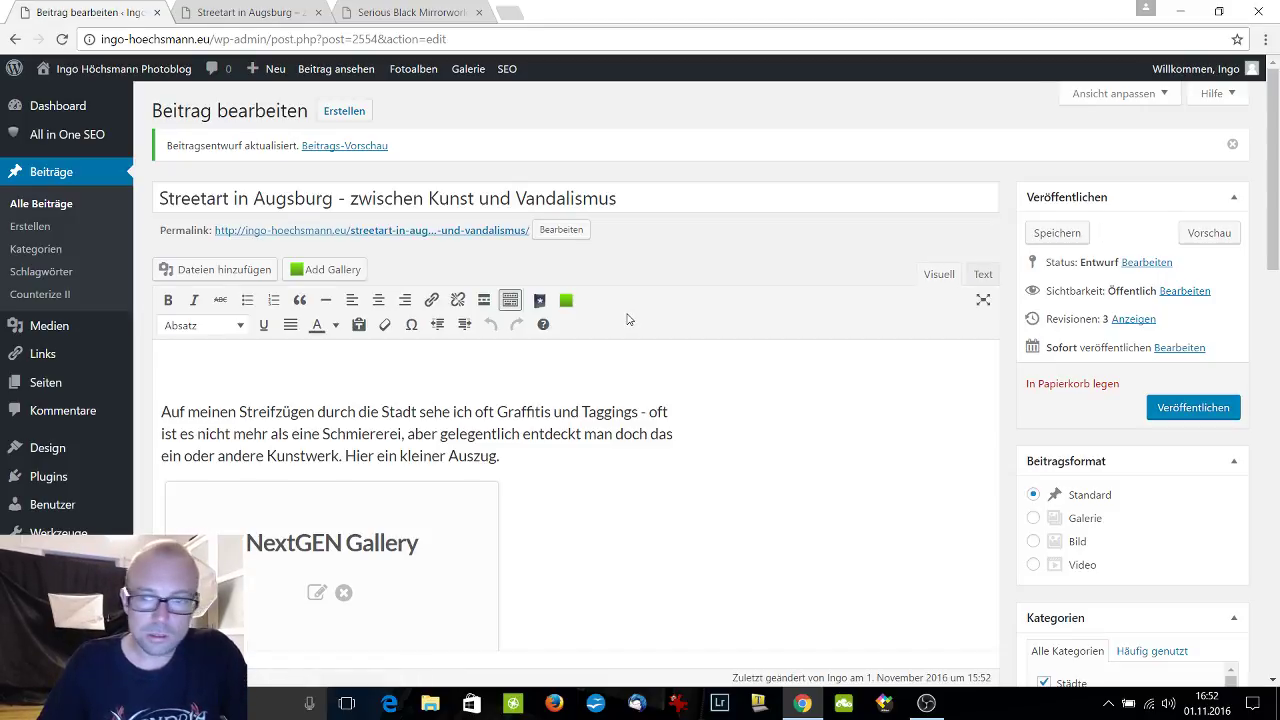
Add the tag "Strassenkunst" to the post.
{"action": "scroll", "coordinate": [628, 319], "scroll_direction": "down", "scroll_amount": 7}
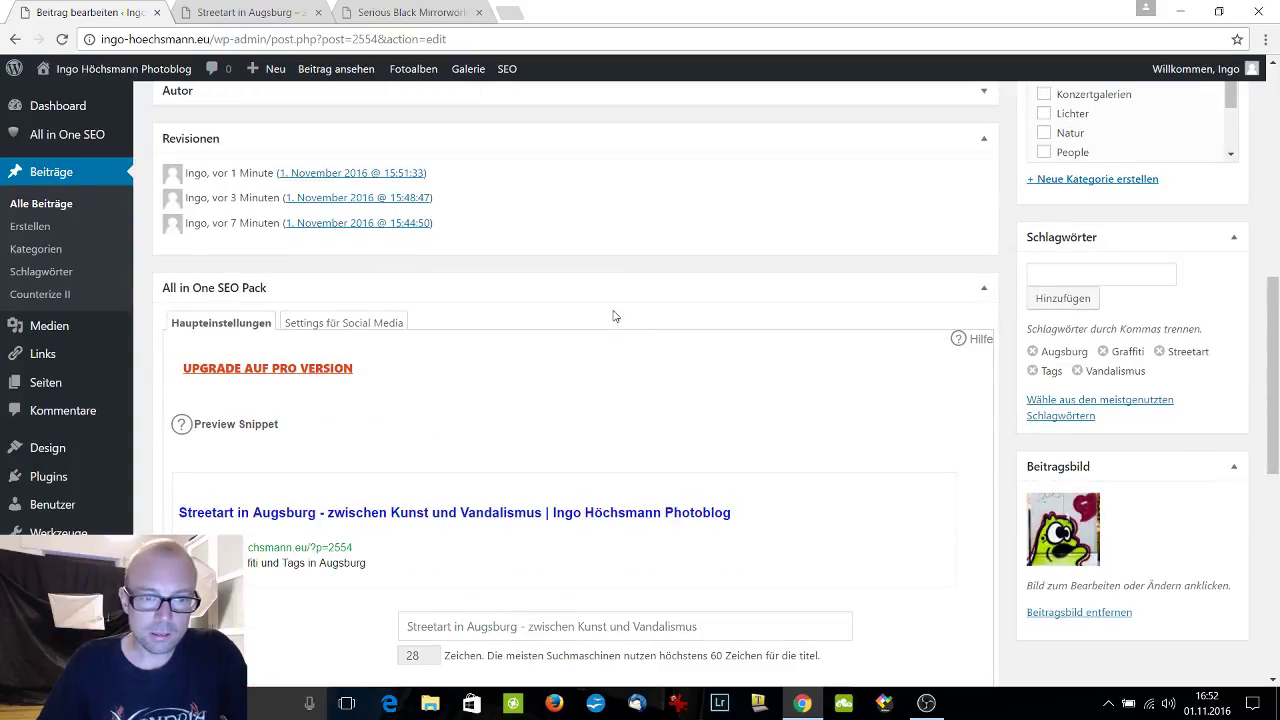
{"action": "left_click", "coordinate": [1137, 274]}
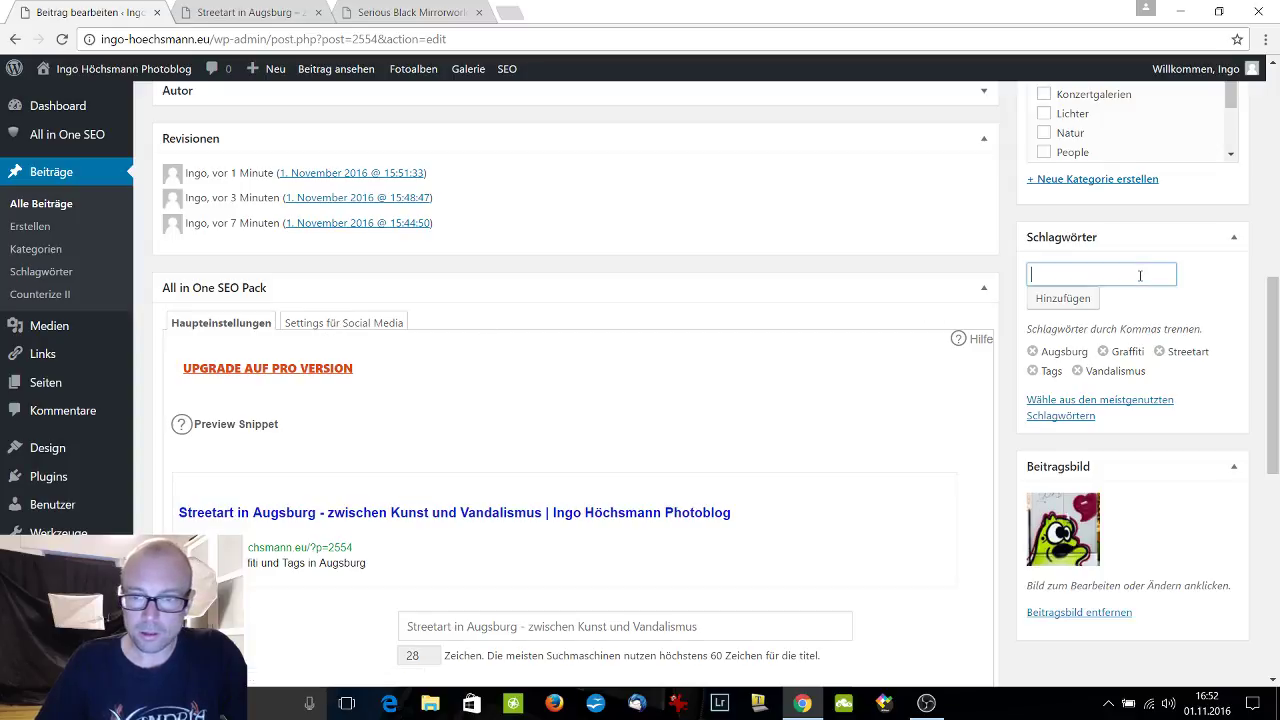
{"action": "type", "text": "Strassenkunst"}
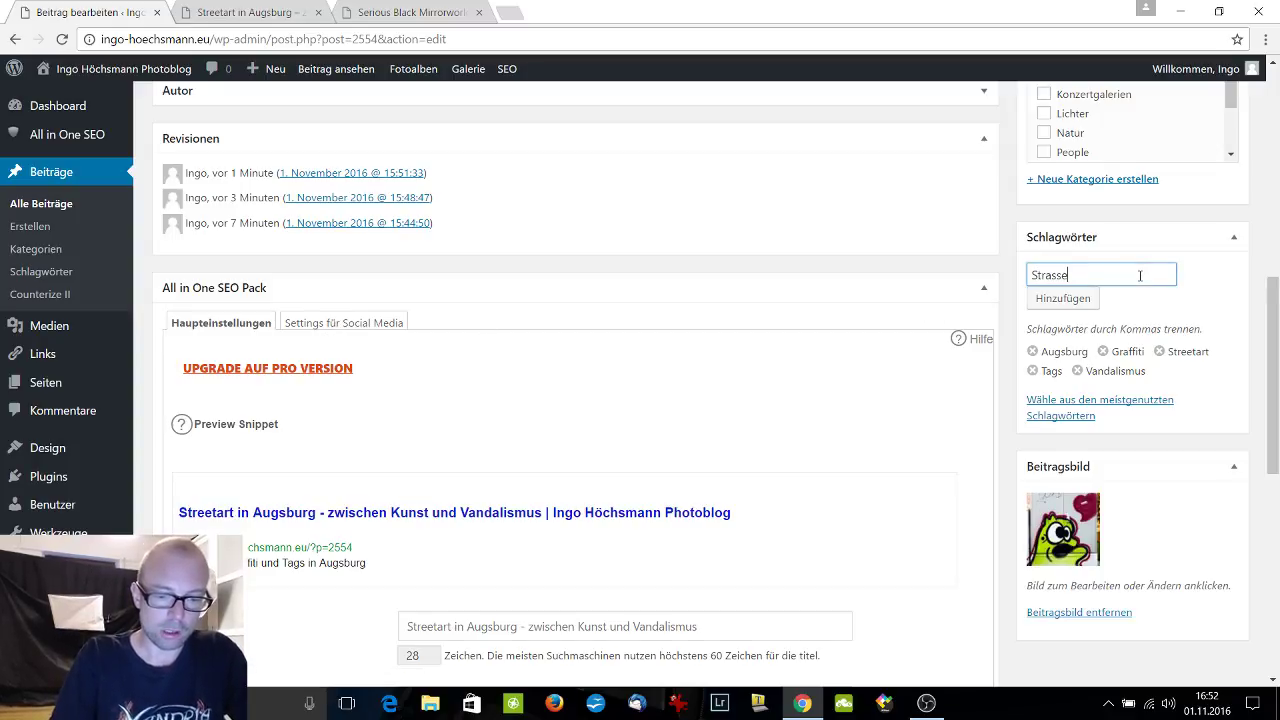
{"action": "left_click", "coordinate": [1063, 298]}
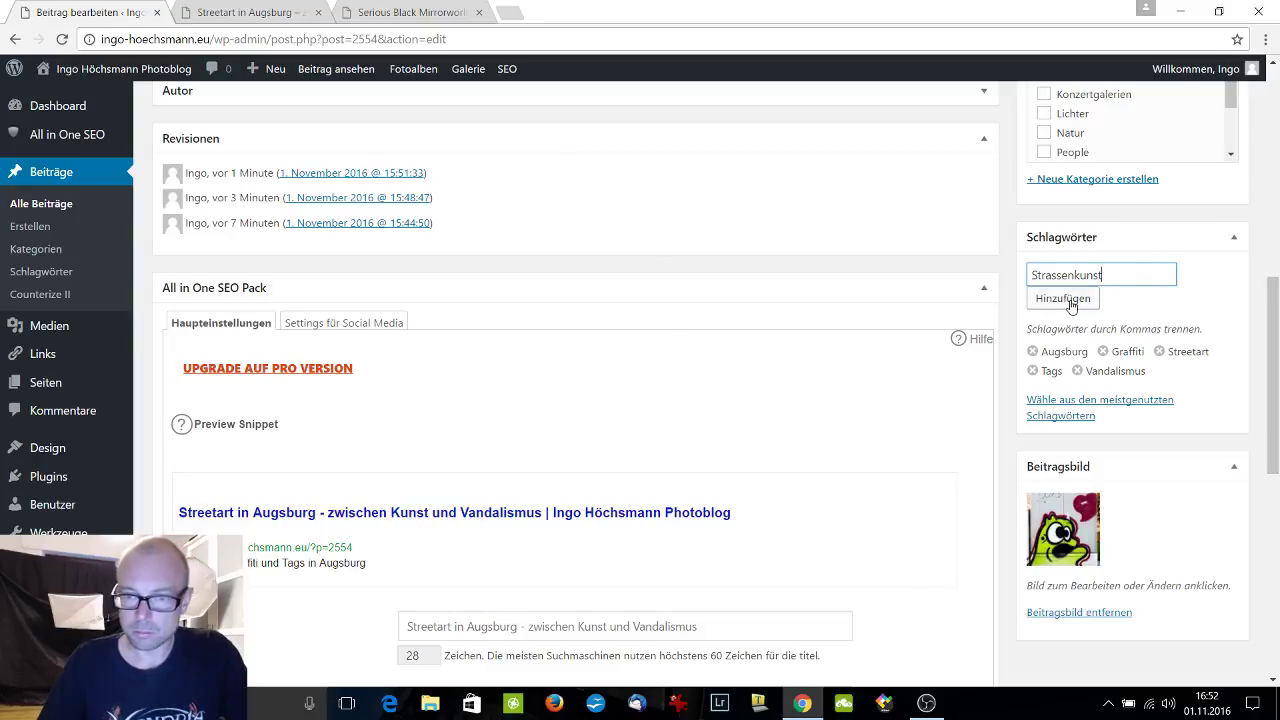
Check the post's social media title, description and image, and inspect its URL in Facebook's Object Debugger.
{"action": "left_click", "coordinate": [337, 323]}
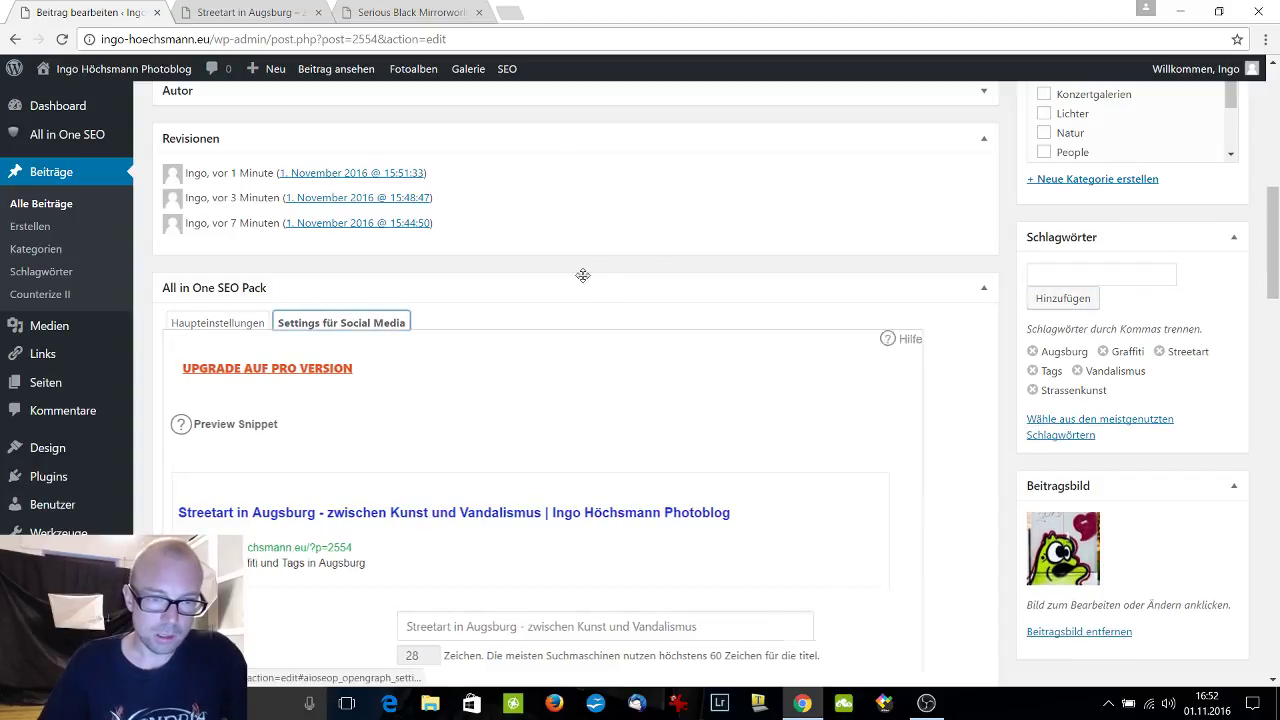
{"action": "scroll", "coordinate": [603, 271], "scroll_direction": "down", "scroll_amount": 10}
{"action": "scroll", "coordinate": [603, 271], "scroll_direction": "up", "scroll_amount": 3}
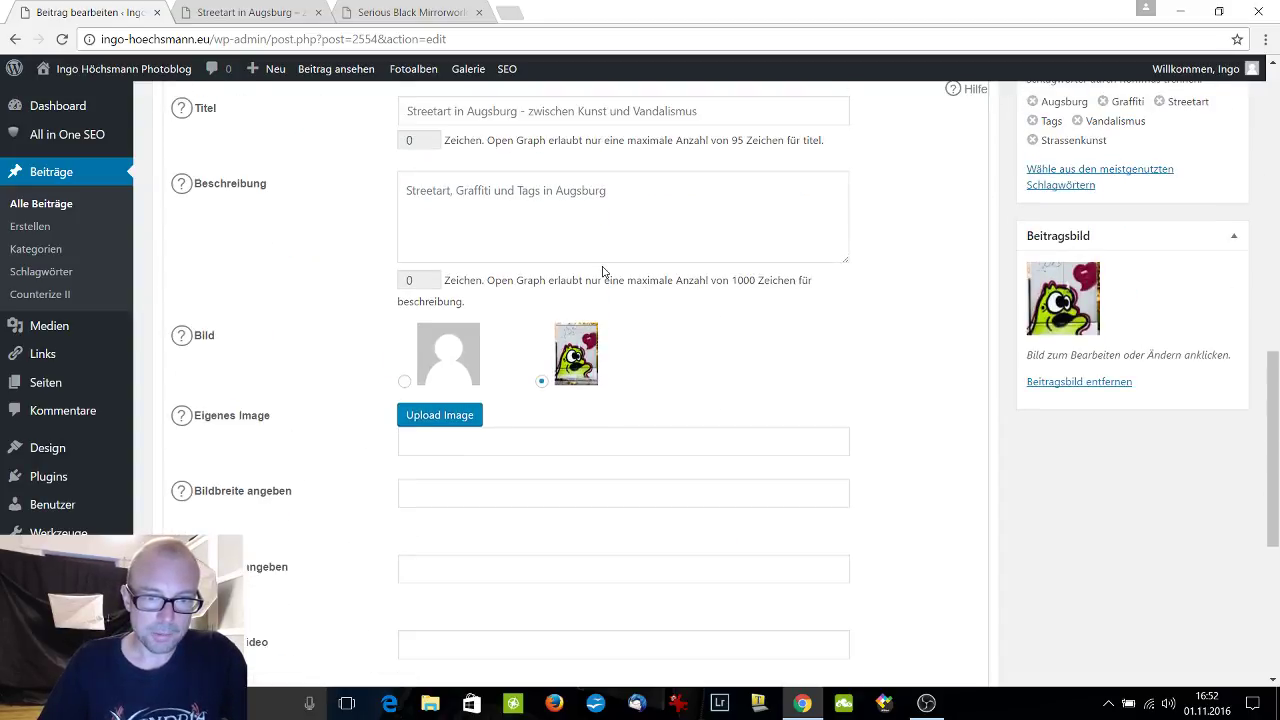
{"action": "scroll", "coordinate": [603, 271], "scroll_direction": "down", "scroll_amount": 4}
{"action": "left_click", "coordinate": [482, 385]}
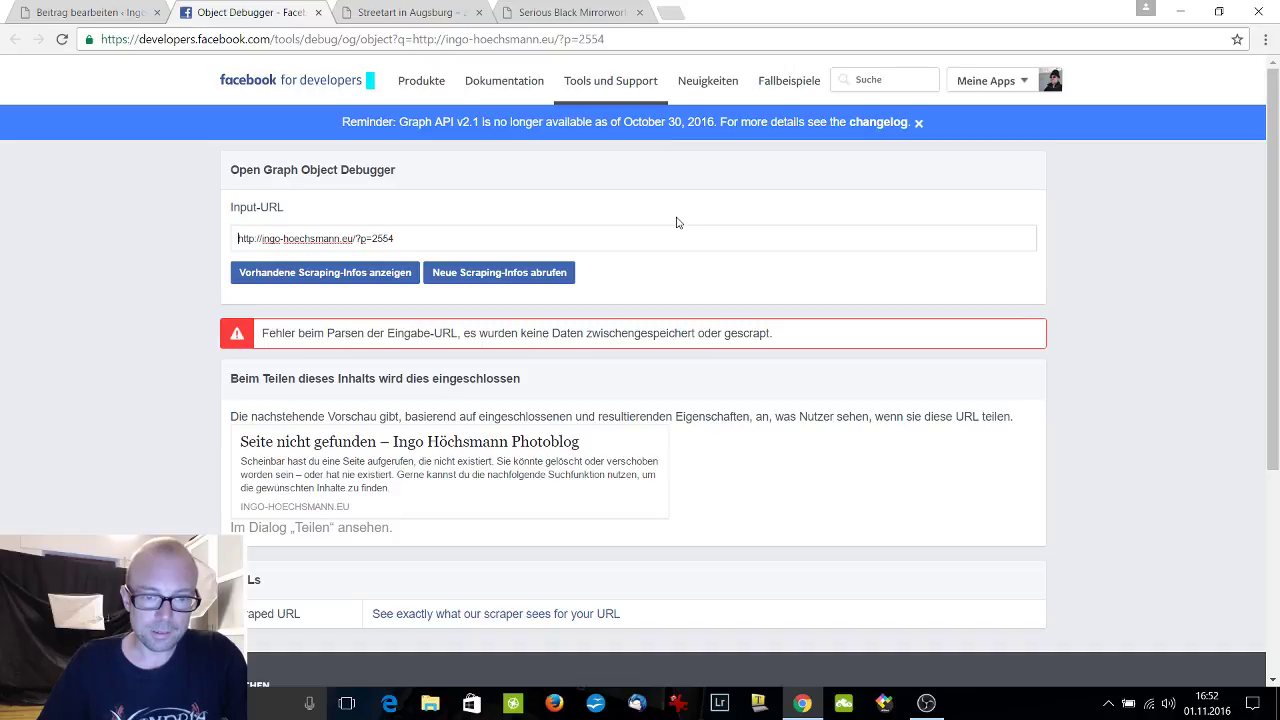
{"action": "left_click", "coordinate": [318, 12]}
Go over the post's text, category, tags and social settings a final time and publish the post.
{"action": "scroll", "coordinate": [700, 228], "scroll_direction": "up", "scroll_amount": 5}
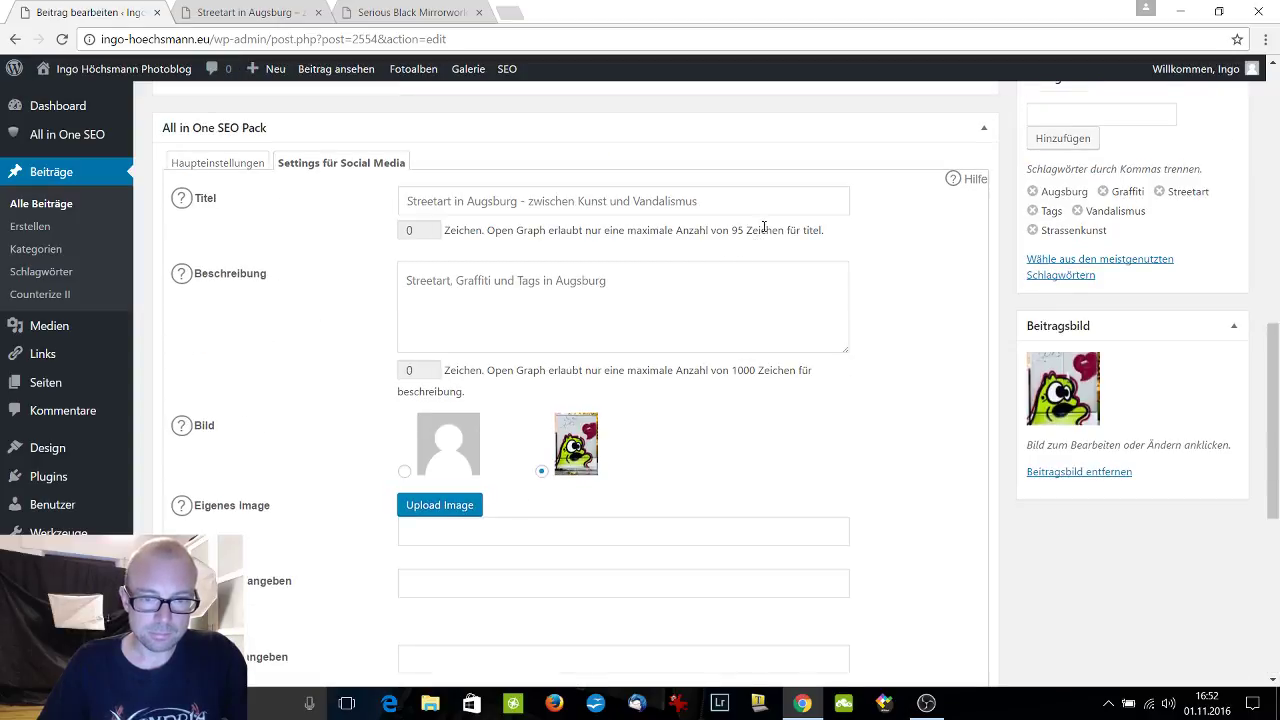
{"action": "scroll", "coordinate": [764, 227], "scroll_direction": "up", "scroll_amount": 7}
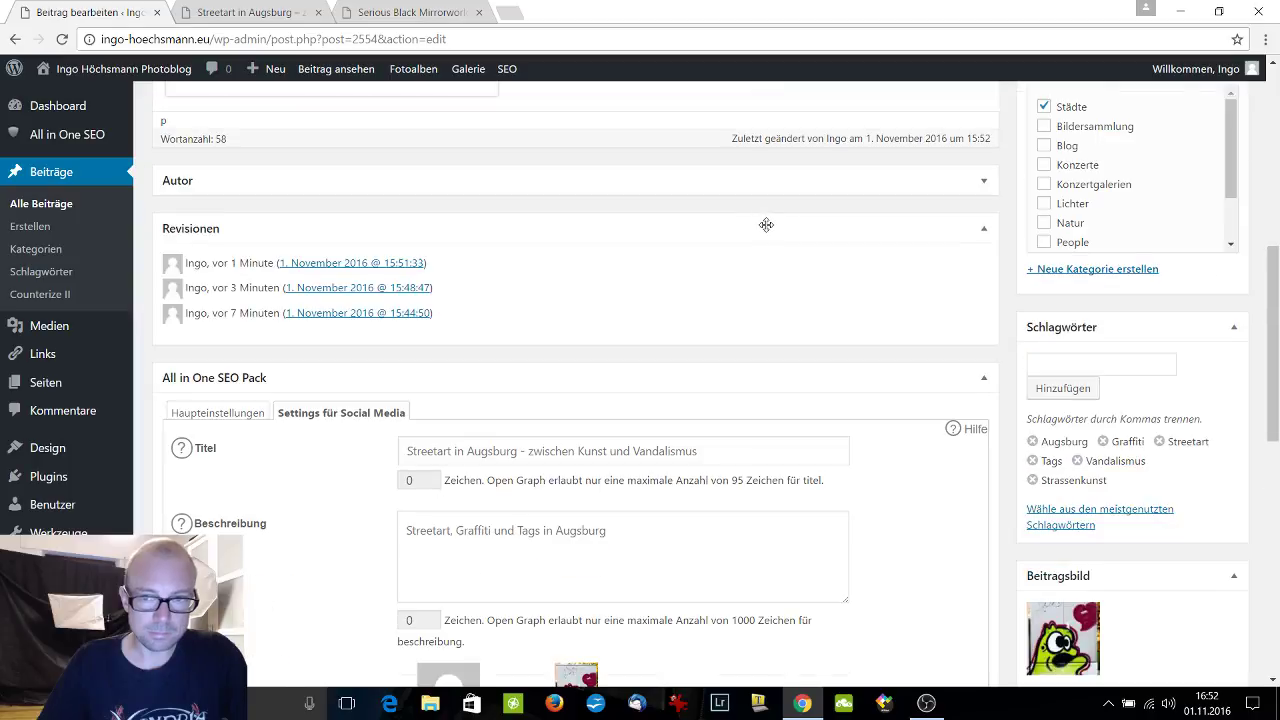
{"action": "scroll", "coordinate": [771, 222], "scroll_direction": "up", "scroll_amount": 2}
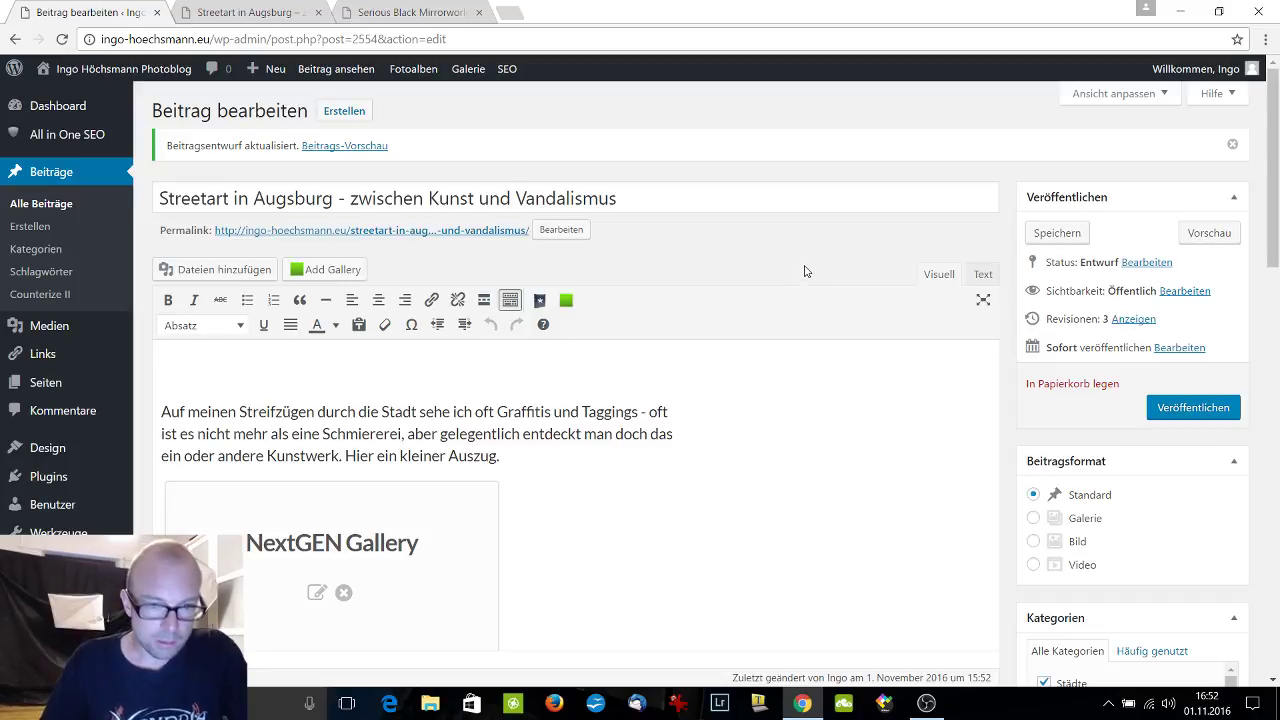
{"action": "scroll", "coordinate": [805, 268], "scroll_direction": "down", "scroll_amount": 2}
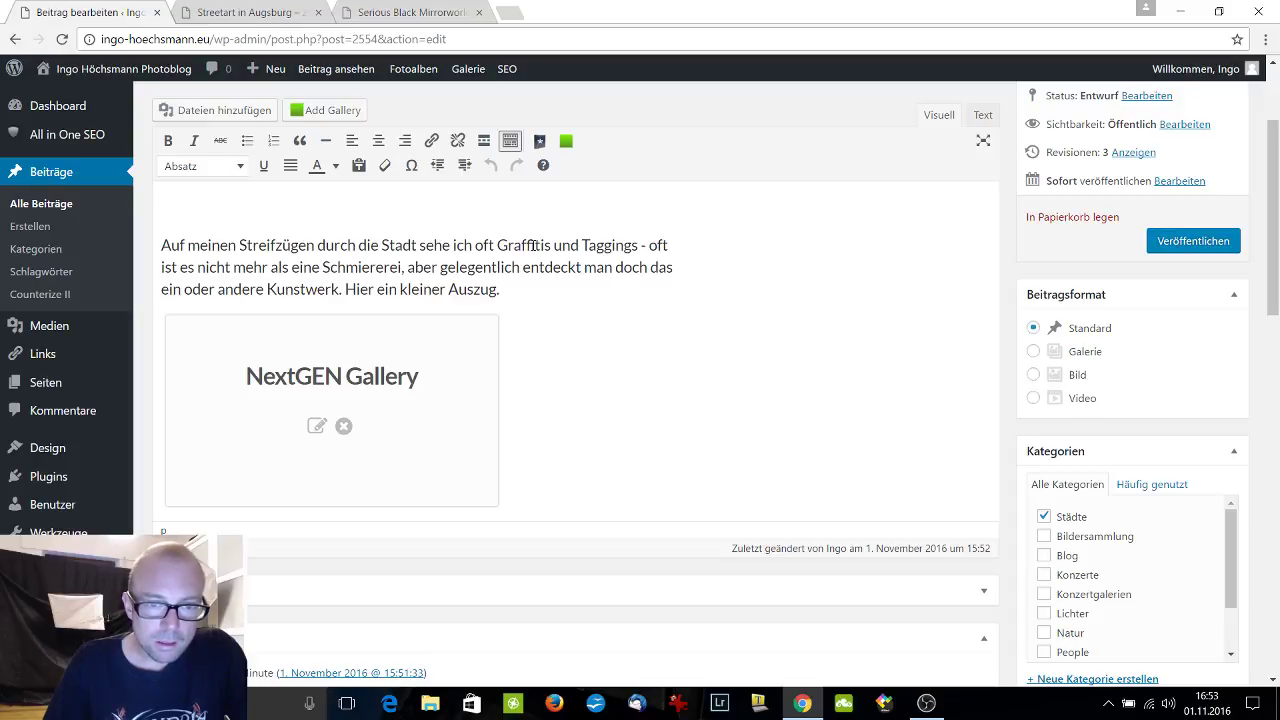
{"action": "scroll", "coordinate": [530, 250], "scroll_direction": "down", "scroll_amount": 4}
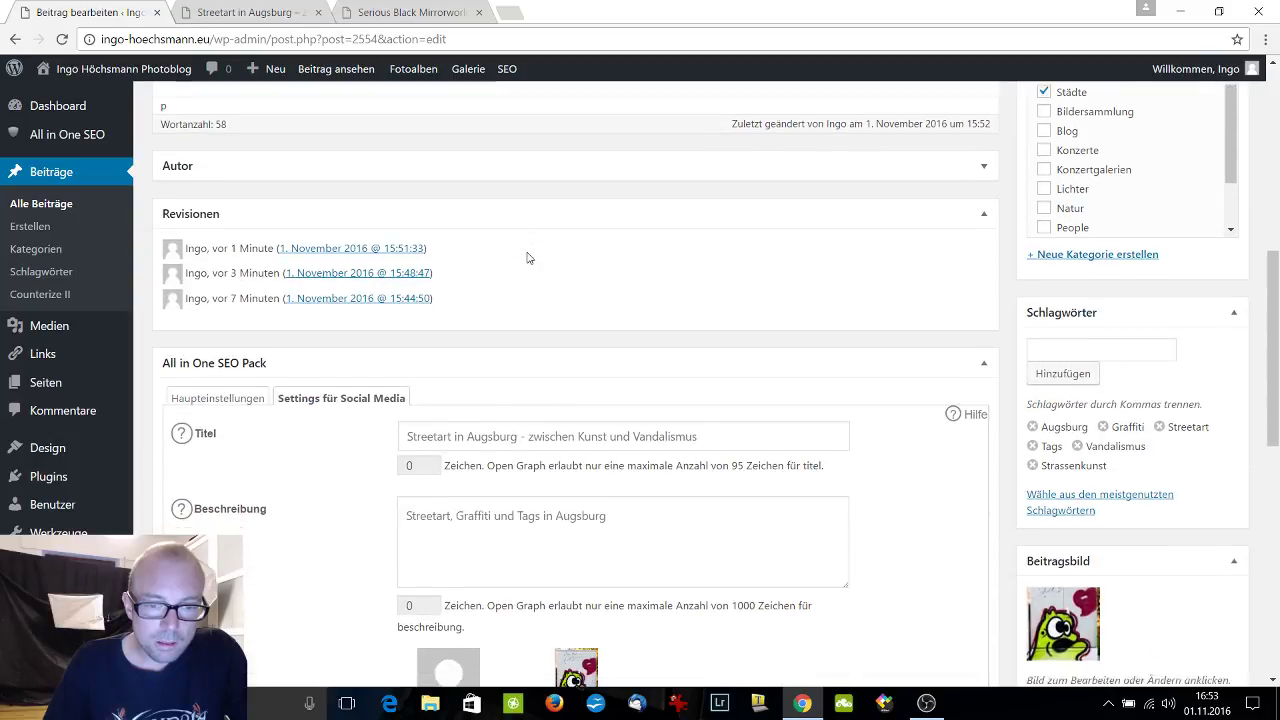
{"action": "scroll", "coordinate": [528, 255], "scroll_direction": "down", "scroll_amount": 3}
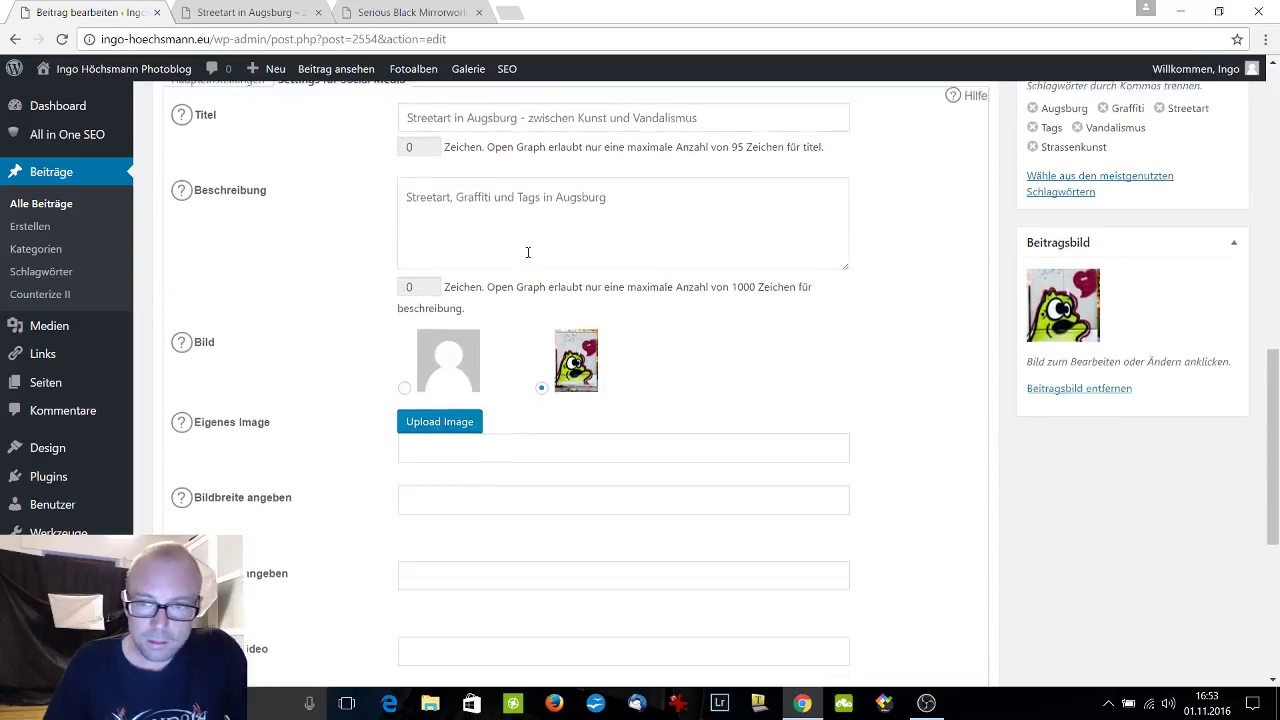
{"action": "scroll", "coordinate": [528, 252], "scroll_direction": "up", "scroll_amount": 5}
{"action": "scroll", "coordinate": [528, 252], "scroll_direction": "up", "scroll_amount": 3}
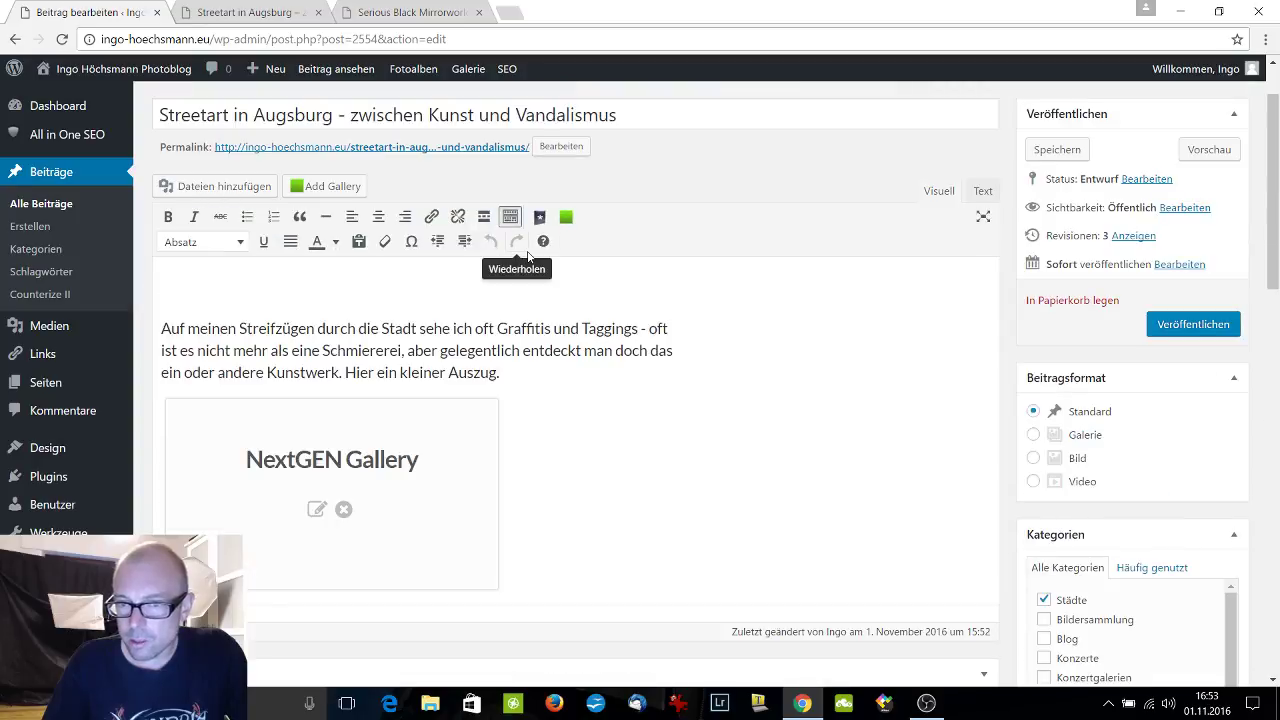
{"action": "left_click", "coordinate": [1057, 150]}
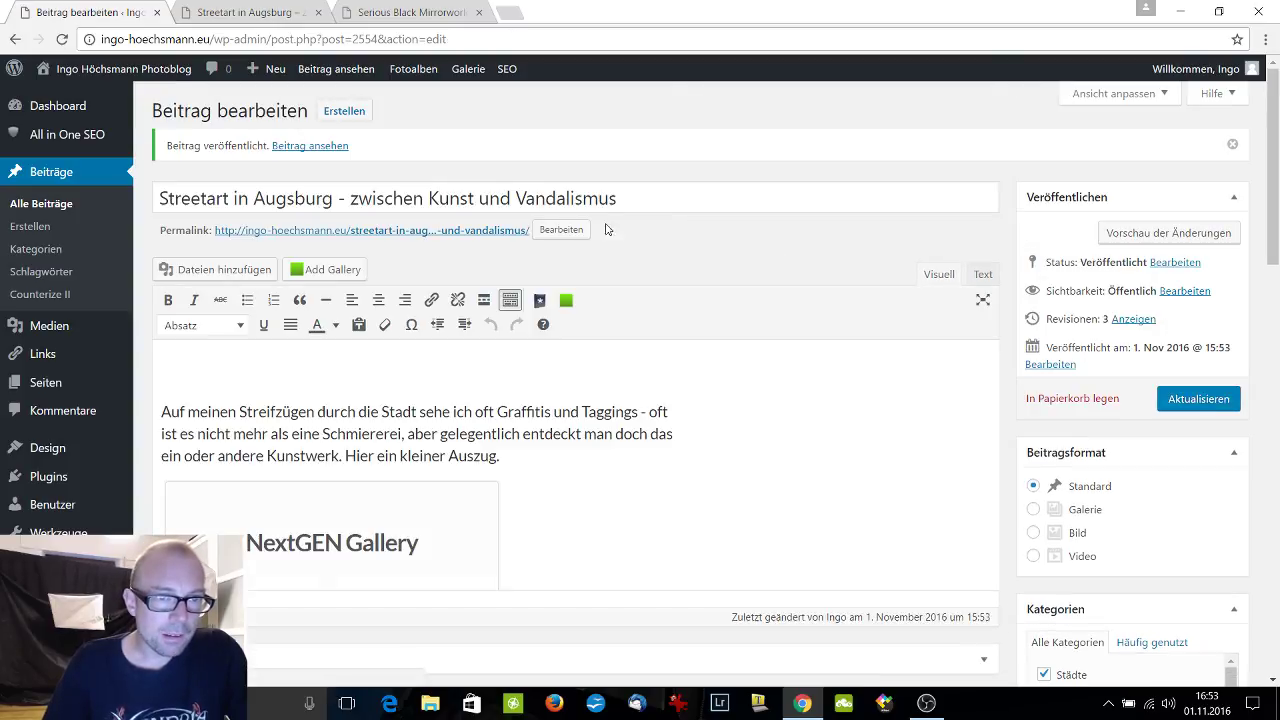
Load the blog's home page in the preview's browser tab and check how the new post is listed.
{"action": "left_click", "coordinate": [253, 11]}
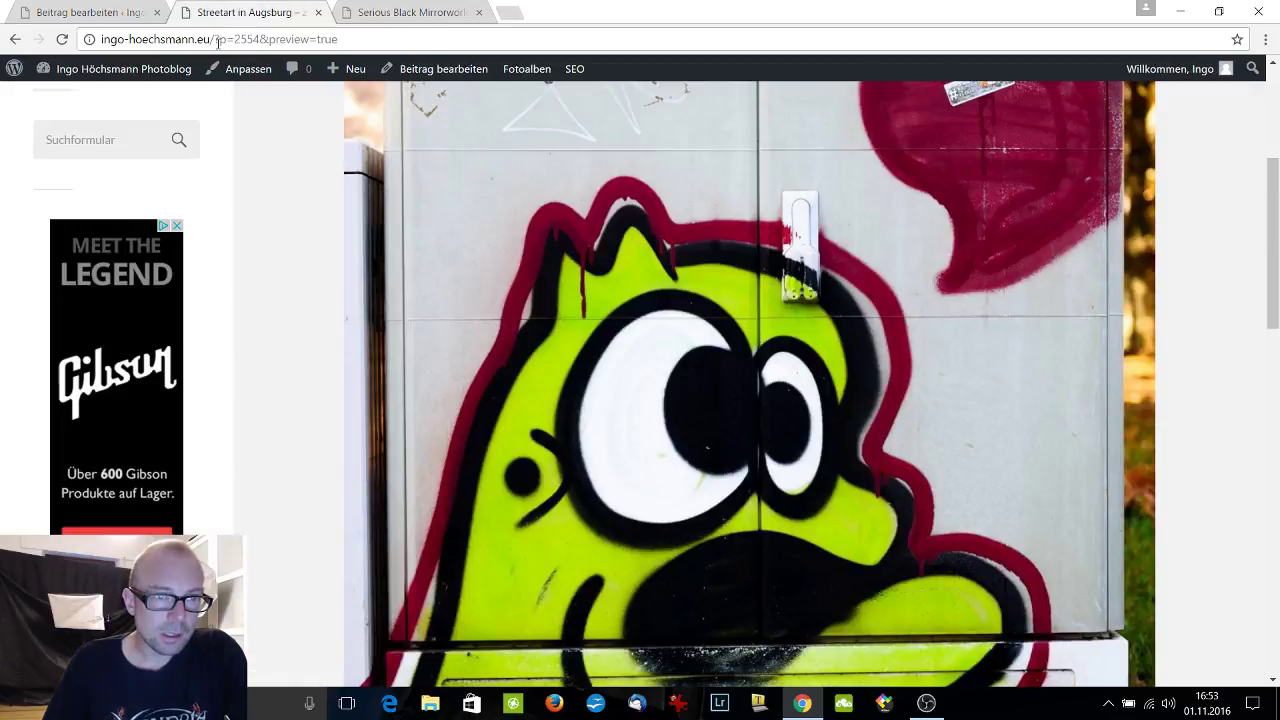
{"action": "left_click_drag", "start_coordinate": [214, 39], "coordinate": [338, 40]}
{"action": "key", "text": "BackSpace"}
{"action": "key", "text": "Return"}
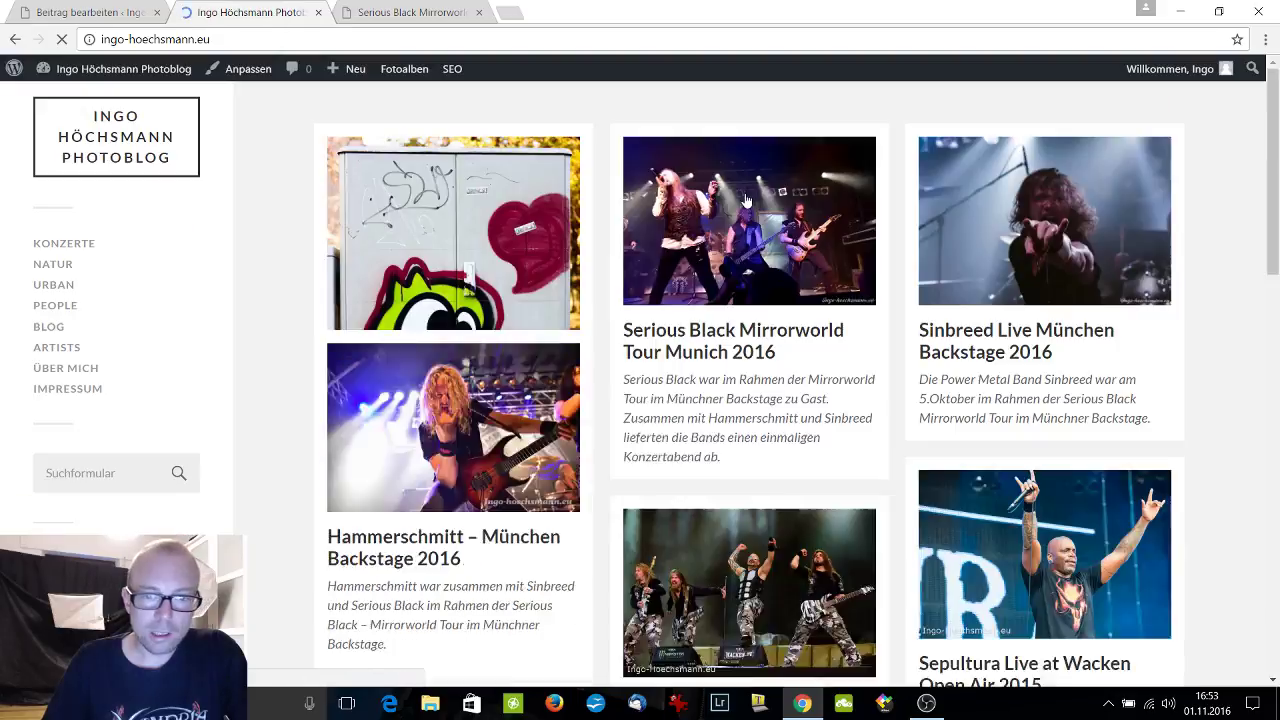
{"action": "scroll", "coordinate": [731, 205], "scroll_direction": "down", "scroll_amount": 5}
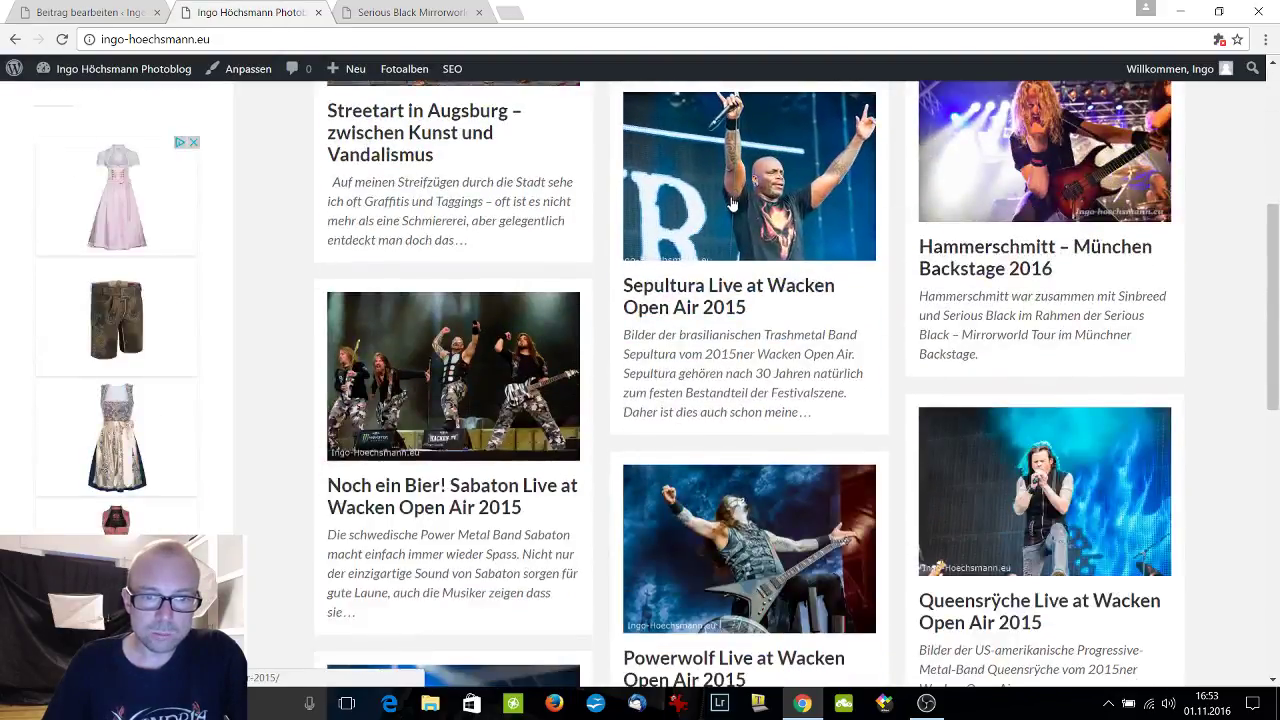
{"action": "scroll", "coordinate": [731, 205], "scroll_direction": "up", "scroll_amount": 5}
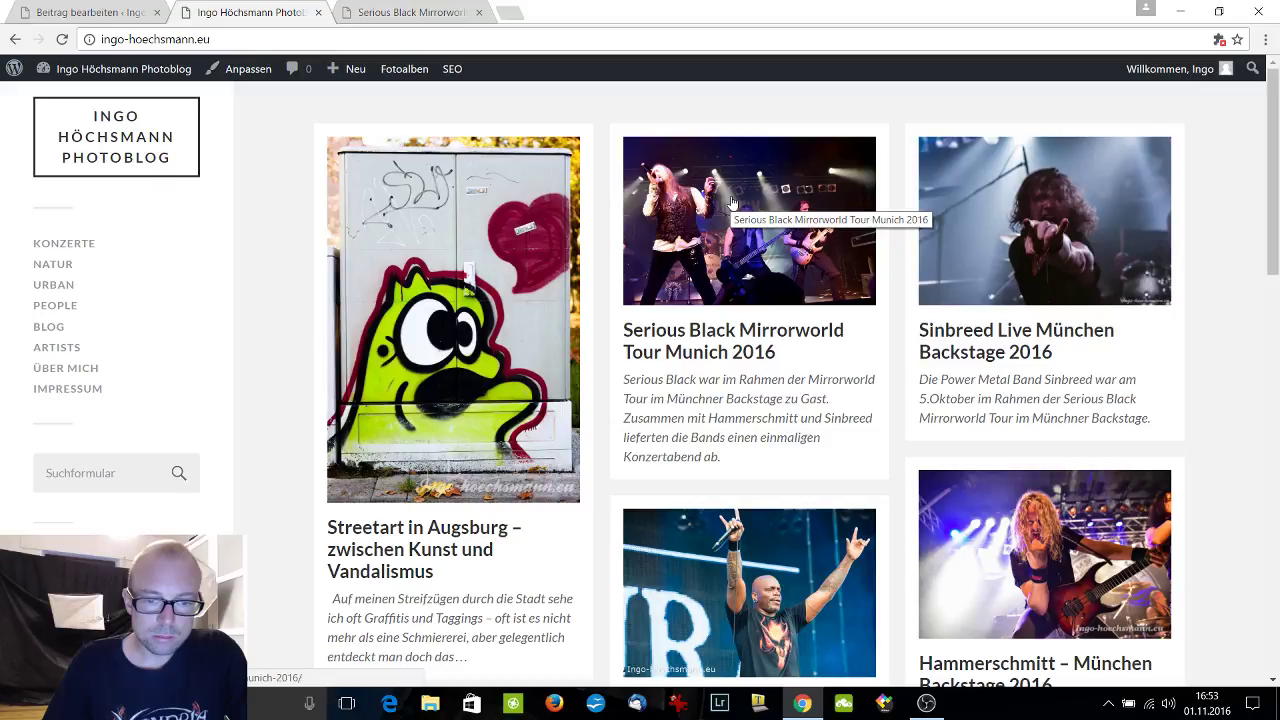
Open the published Streetart in Augsburg post from the home page and check its image, title, intro, gallery and tags.
{"action": "left_click", "coordinate": [718, 238]}
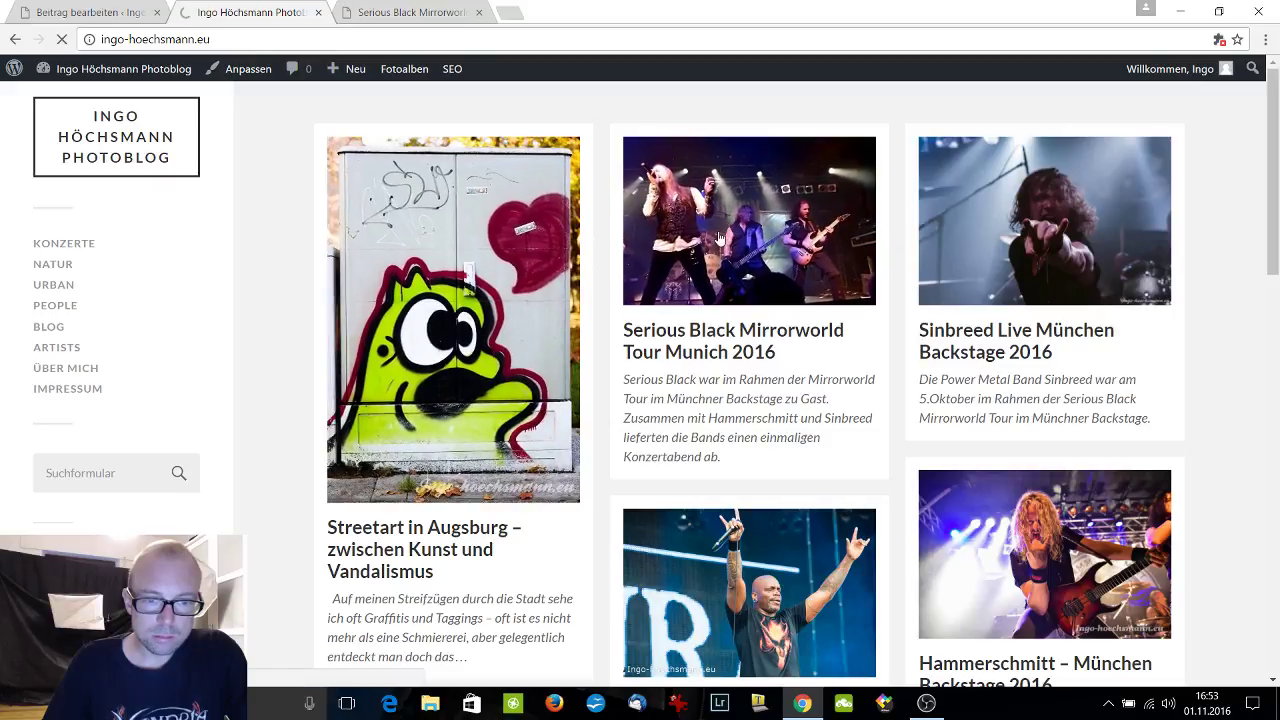
{"action": "left_click", "coordinate": [432, 300]}
{"action": "scroll", "coordinate": [704, 238], "scroll_direction": "down", "scroll_amount": 8}
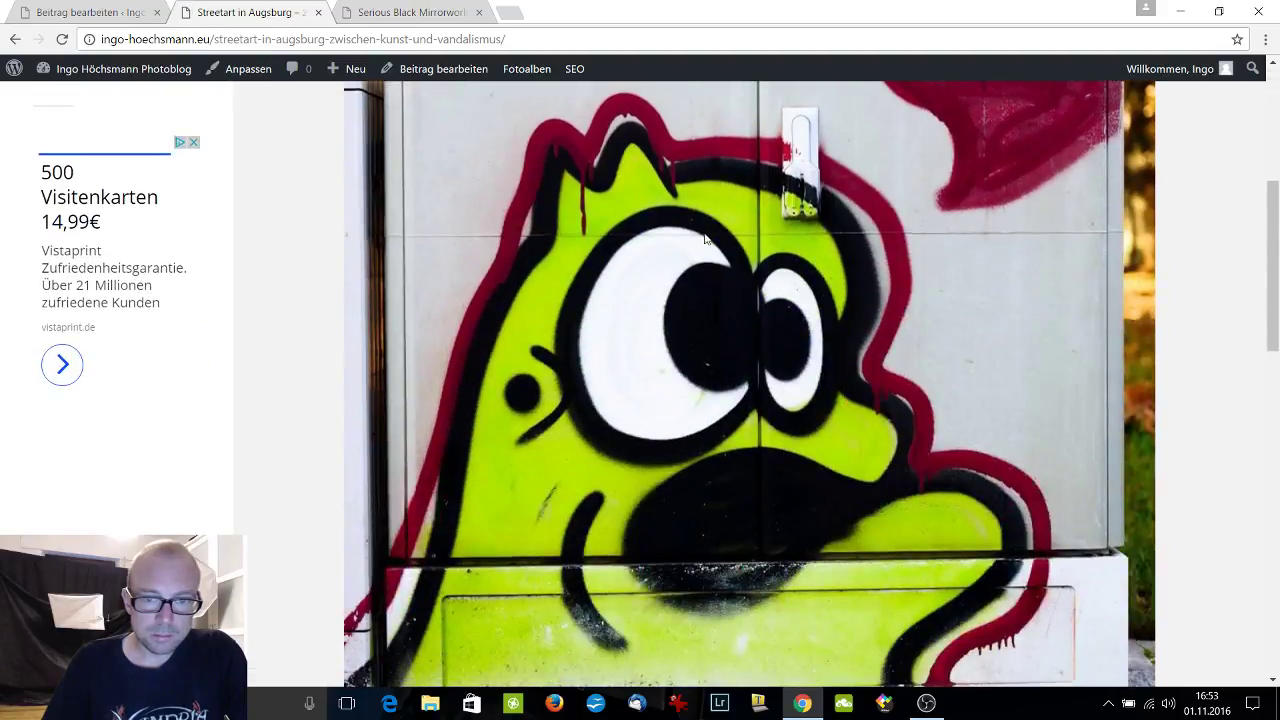
{"action": "scroll", "coordinate": [704, 238], "scroll_direction": "down", "scroll_amount": 3}
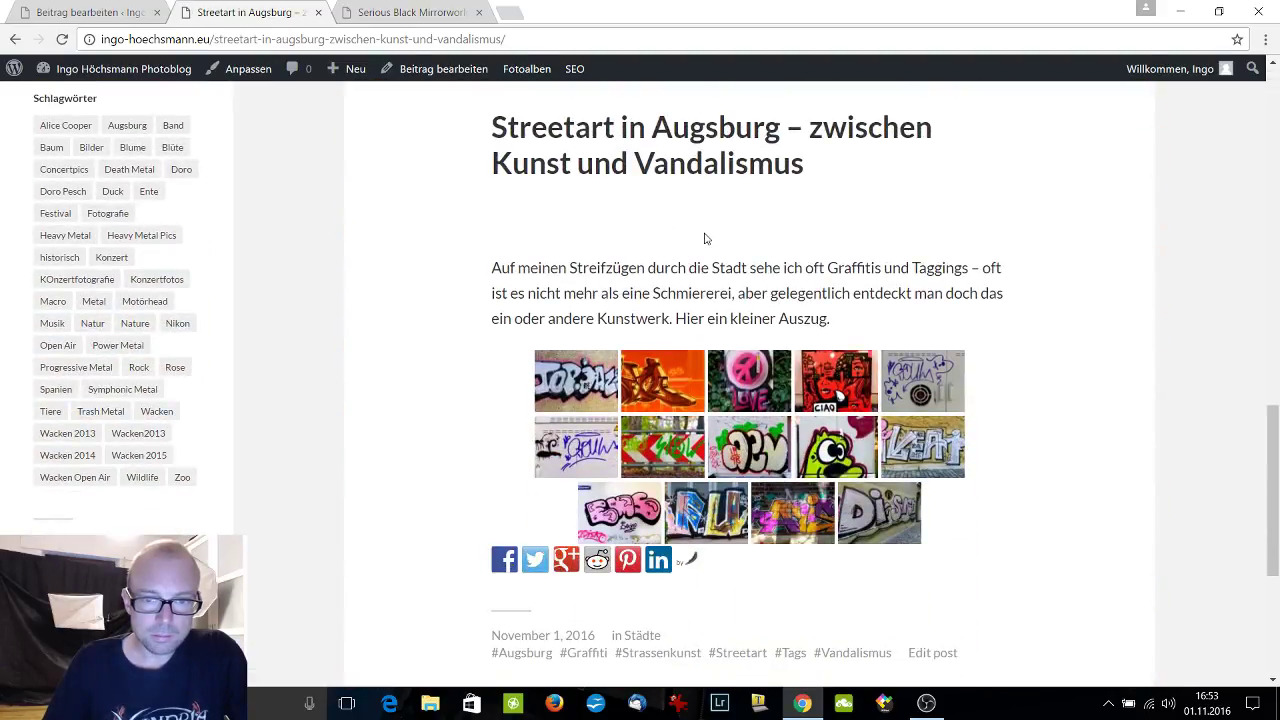
{"action": "scroll", "coordinate": [704, 238], "scroll_direction": "down", "scroll_amount": 2}
View the post's gallery in the full-size image viewer, page through the graffiti photos from the first one, and close the viewer.
{"action": "left_click", "coordinate": [560, 222]}
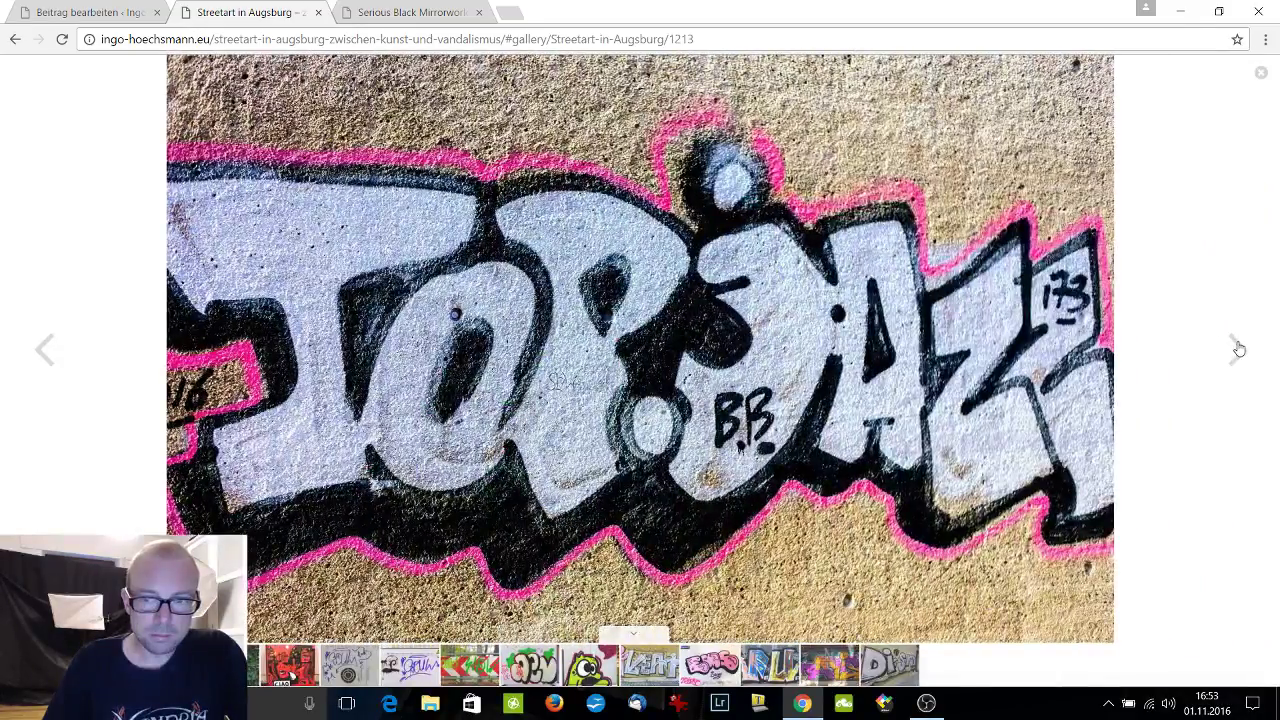
{"action": "left_click", "coordinate": [1237, 348]}
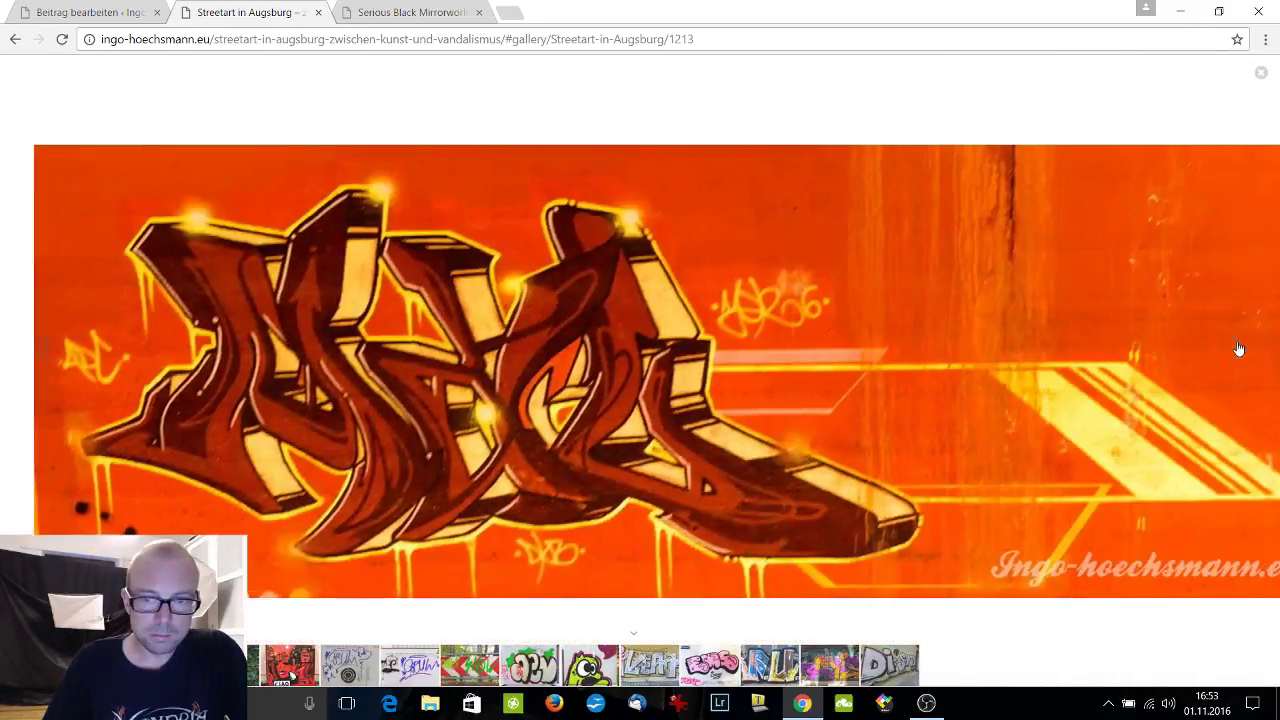
{"action": "left_click", "coordinate": [1237, 348]}
{"action": "left_click", "coordinate": [1237, 348]}
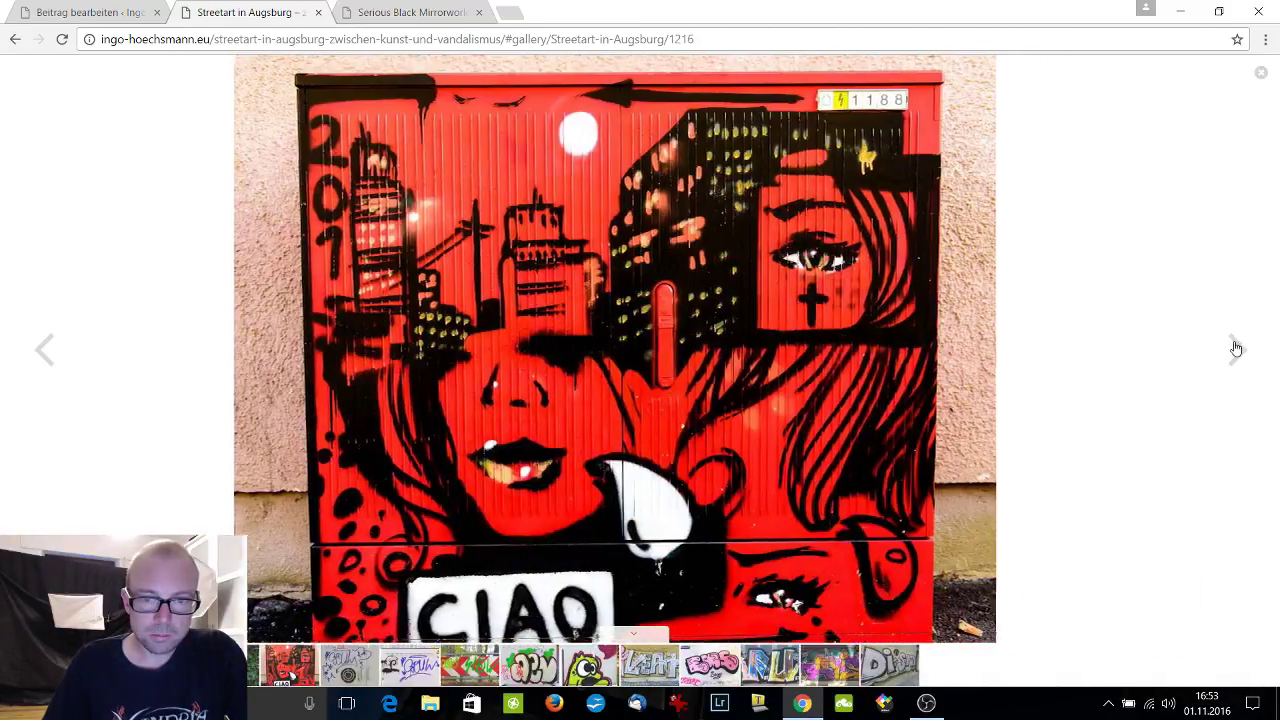
{"action": "left_click", "coordinate": [1237, 348]}
{"action": "left_click", "coordinate": [1237, 348]}
{"action": "left_click", "coordinate": [1237, 348]}
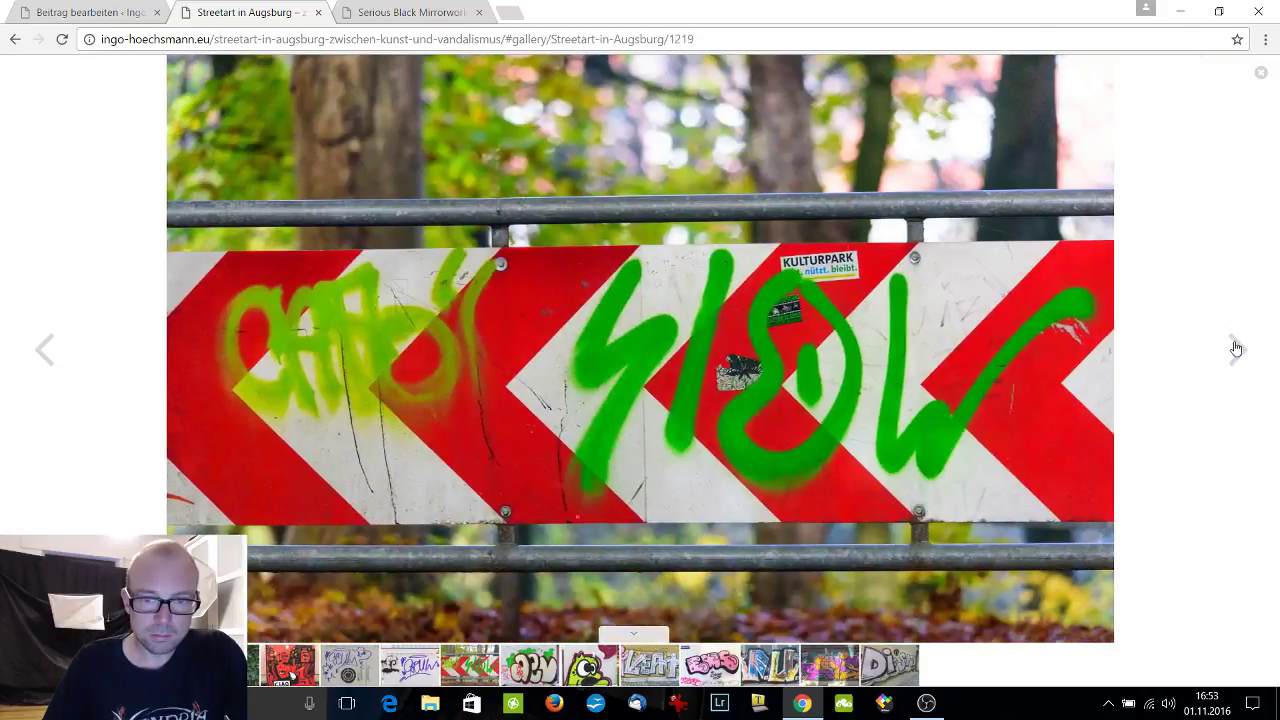
{"action": "left_click", "coordinate": [1236, 348]}
{"action": "left_click", "coordinate": [1236, 348]}
{"action": "left_click", "coordinate": [1236, 348]}
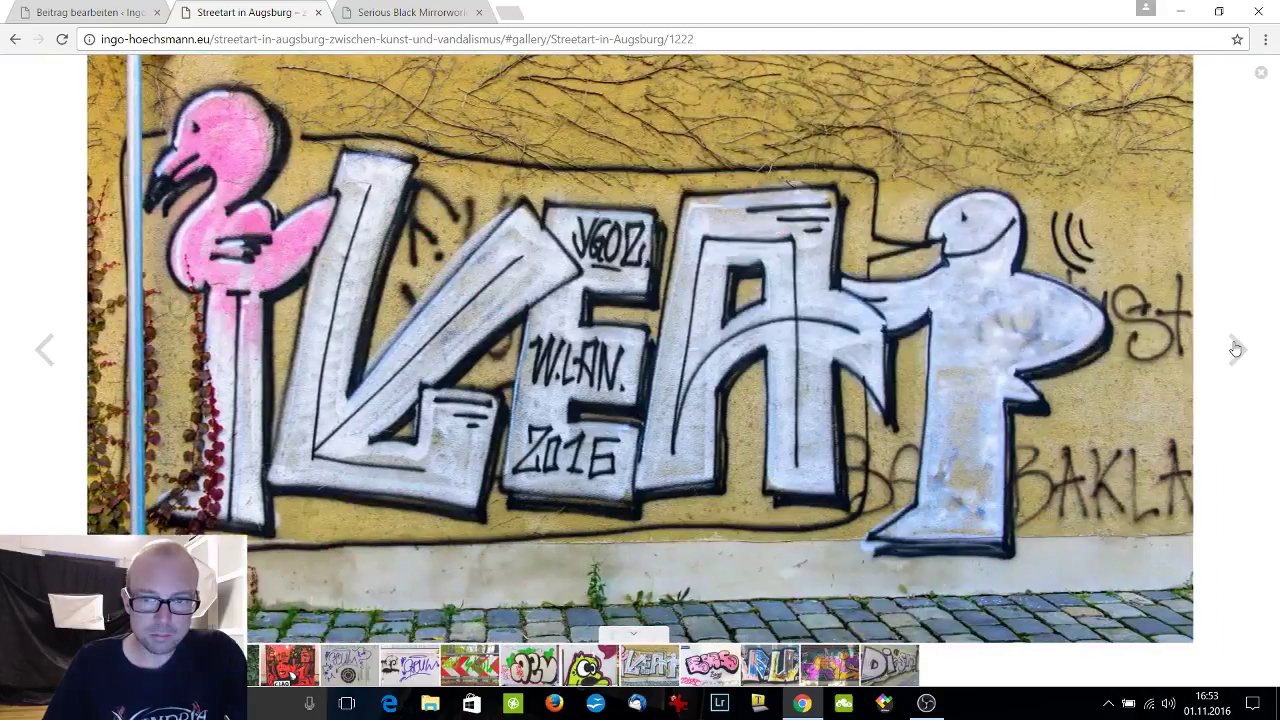
{"action": "left_click", "coordinate": [1236, 348]}
{"action": "left_click", "coordinate": [1261, 73]}
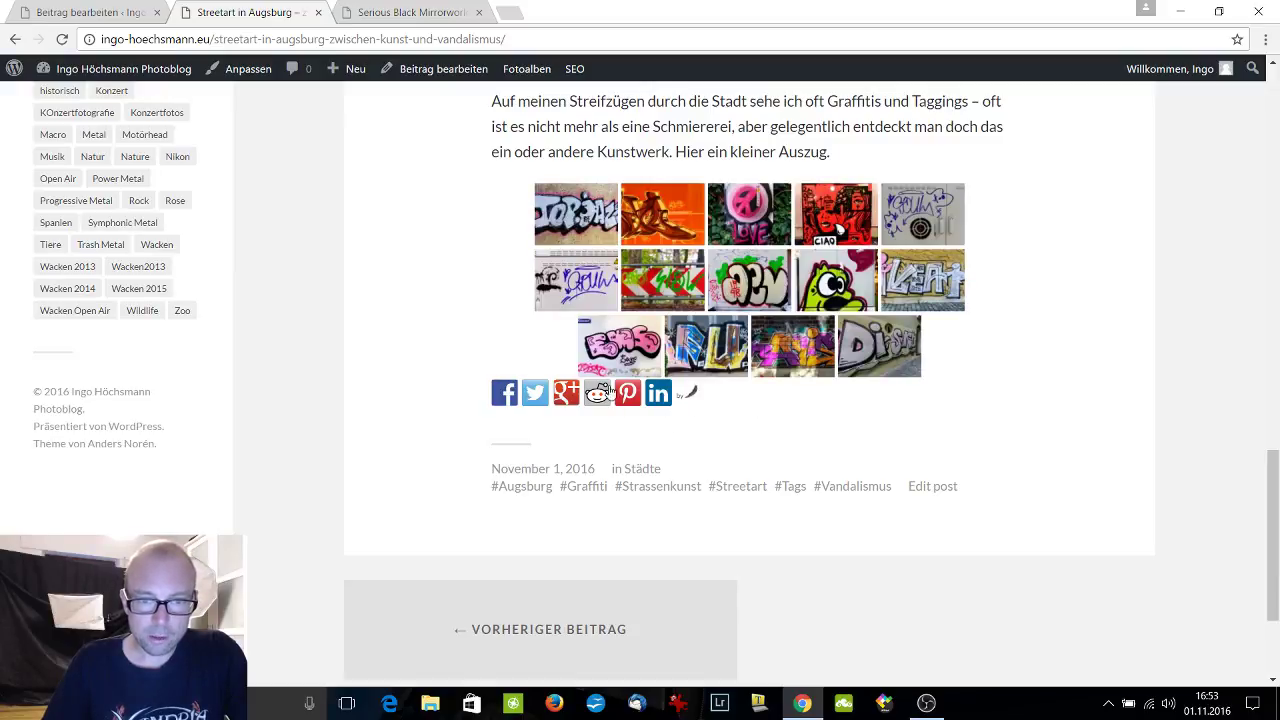
Return to the WordPress admin tab, open the installed plugins and look through the list.
{"action": "left_click", "coordinate": [27, 9]}
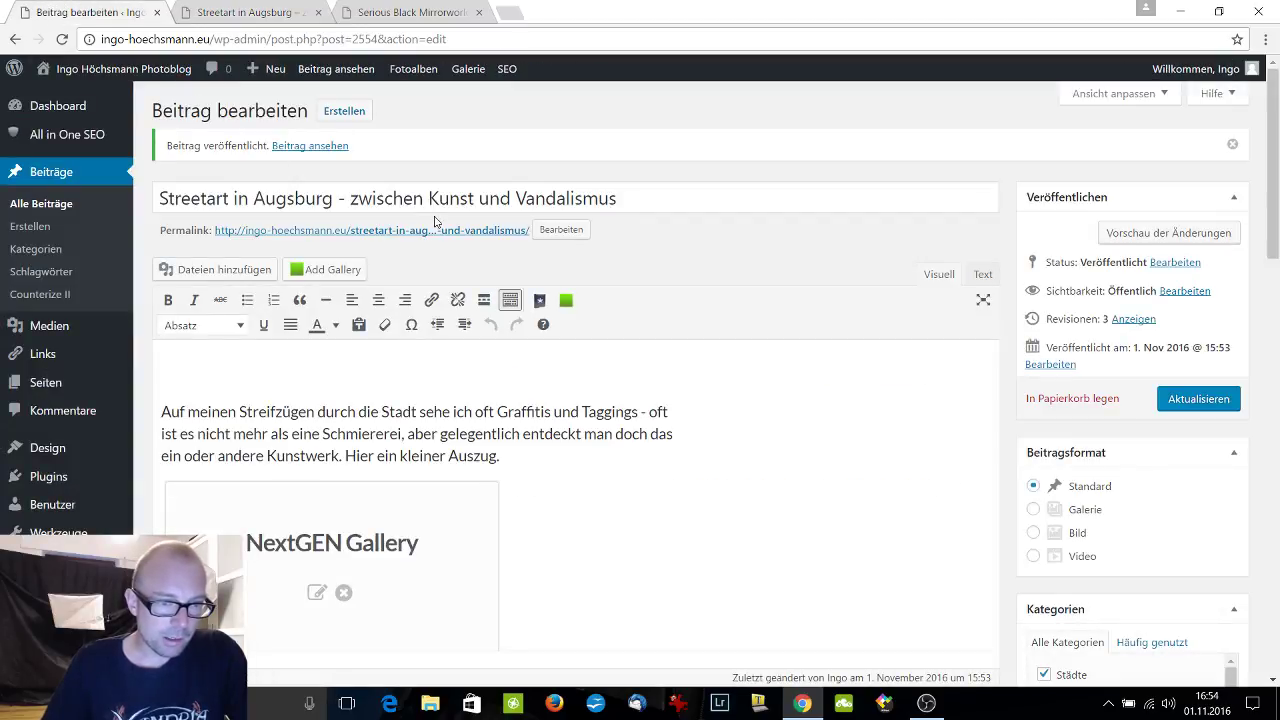
{"action": "mouse_move", "coordinate": [72, 487]}
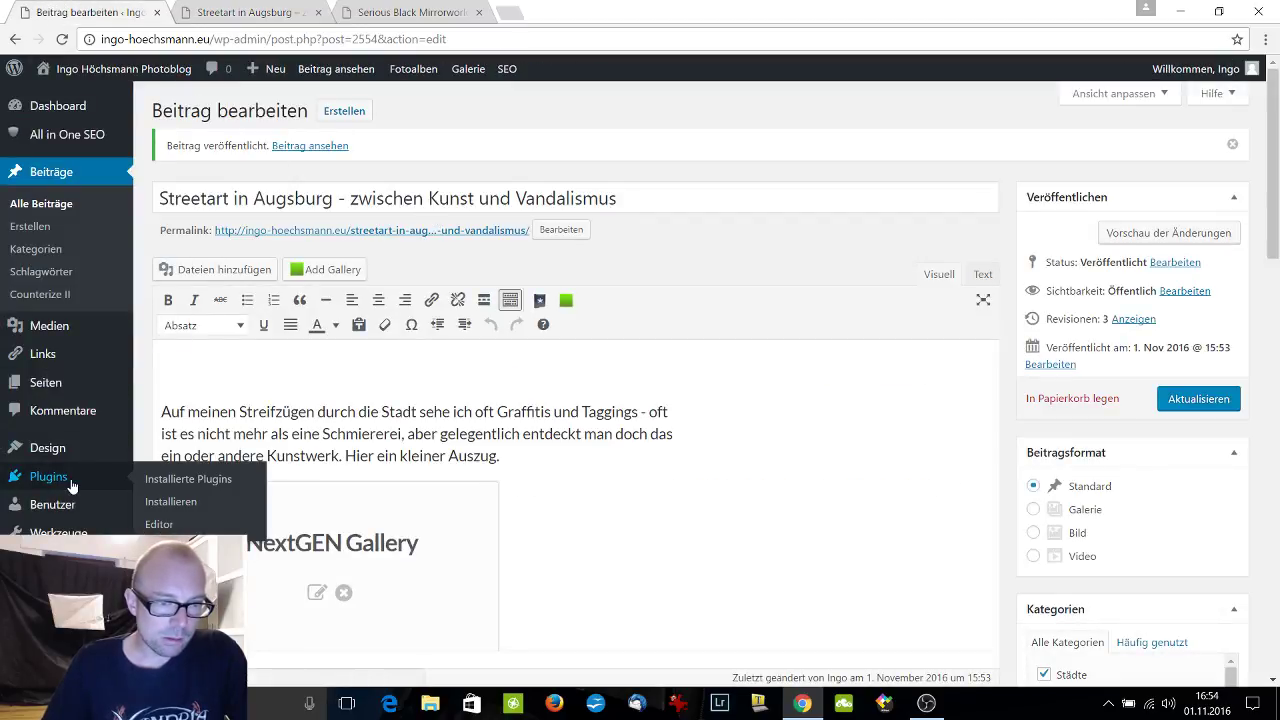
{"action": "left_click", "coordinate": [175, 489]}
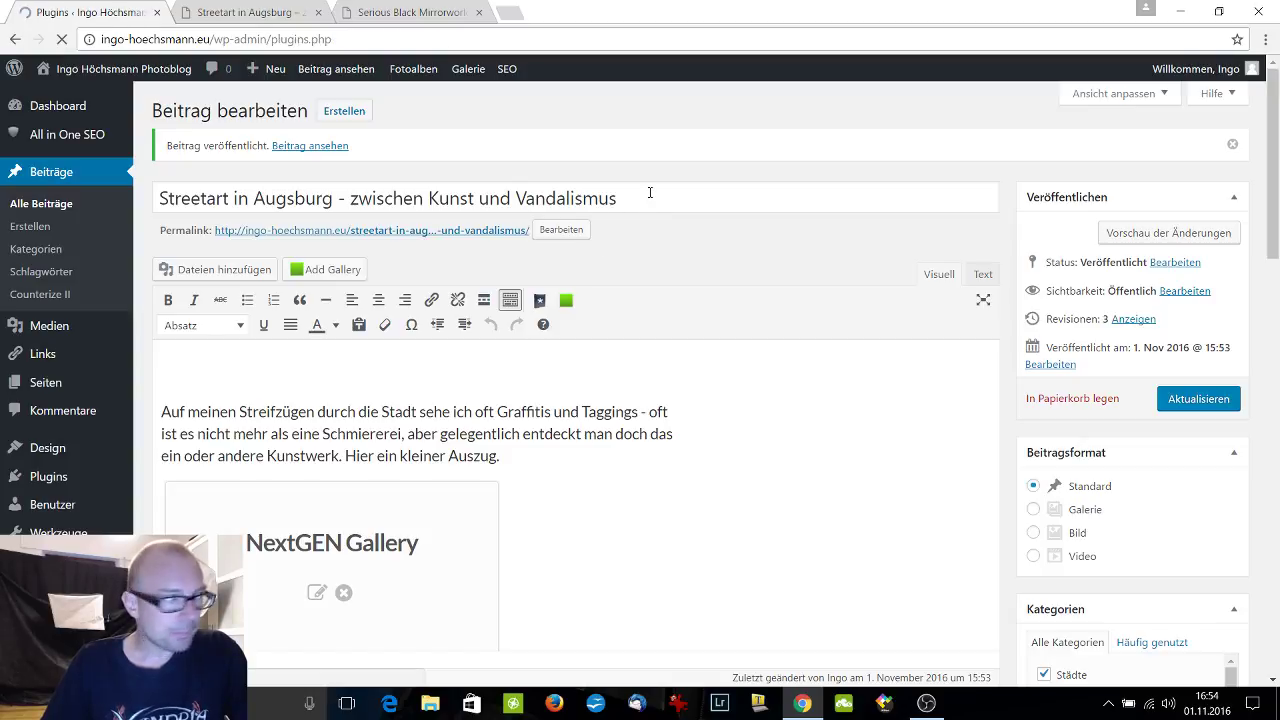
{"action": "scroll", "coordinate": [652, 186], "scroll_direction": "down", "scroll_amount": 1}
{"action": "scroll", "coordinate": [652, 186], "scroll_direction": "down", "scroll_amount": 3}
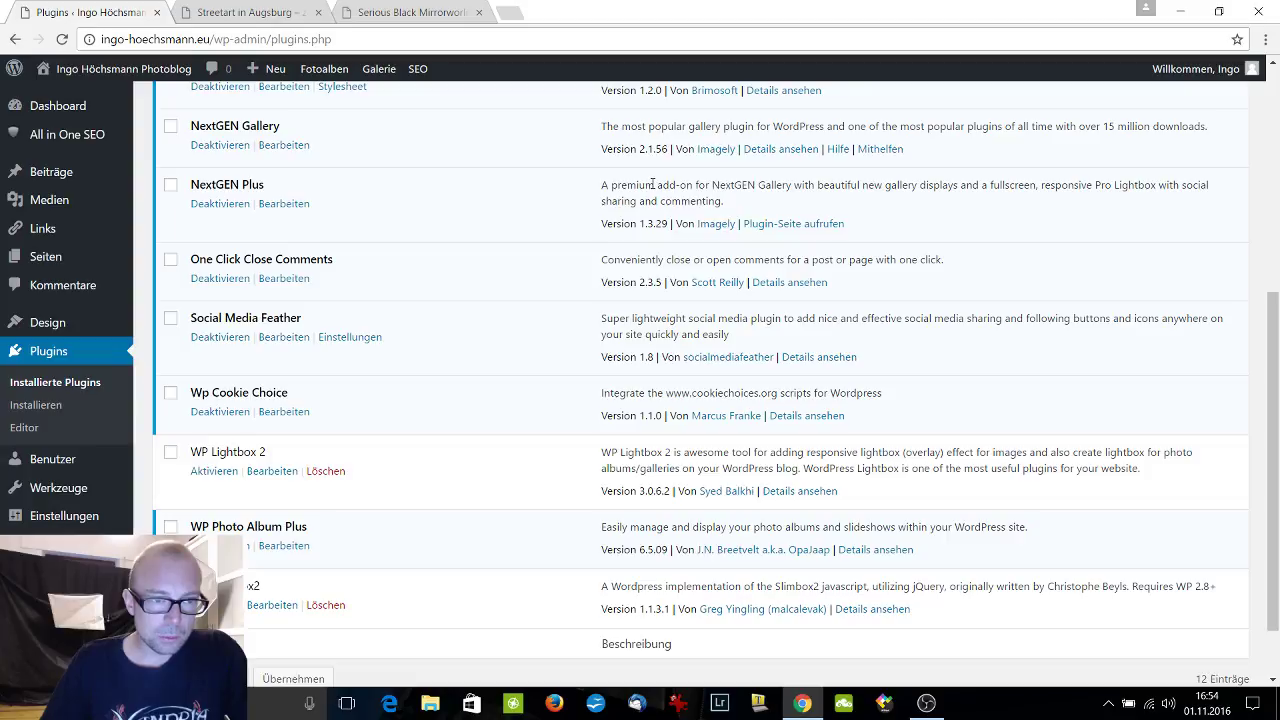
{"action": "scroll", "coordinate": [652, 186], "scroll_direction": "down", "scroll_amount": 1}
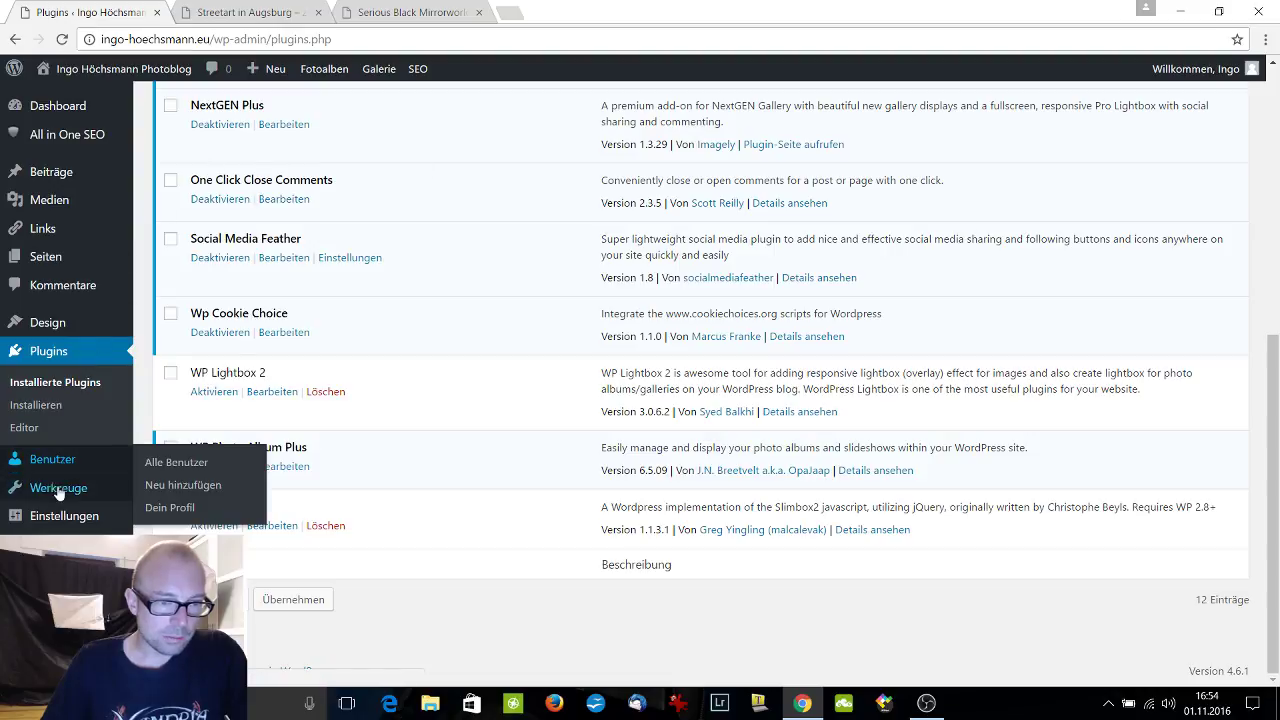
Open the Social Media Feather settings and review the sharing button, follow button, icon skin and icon size options.
{"action": "mouse_move", "coordinate": [58, 497]}
{"action": "mouse_move", "coordinate": [64, 520]}
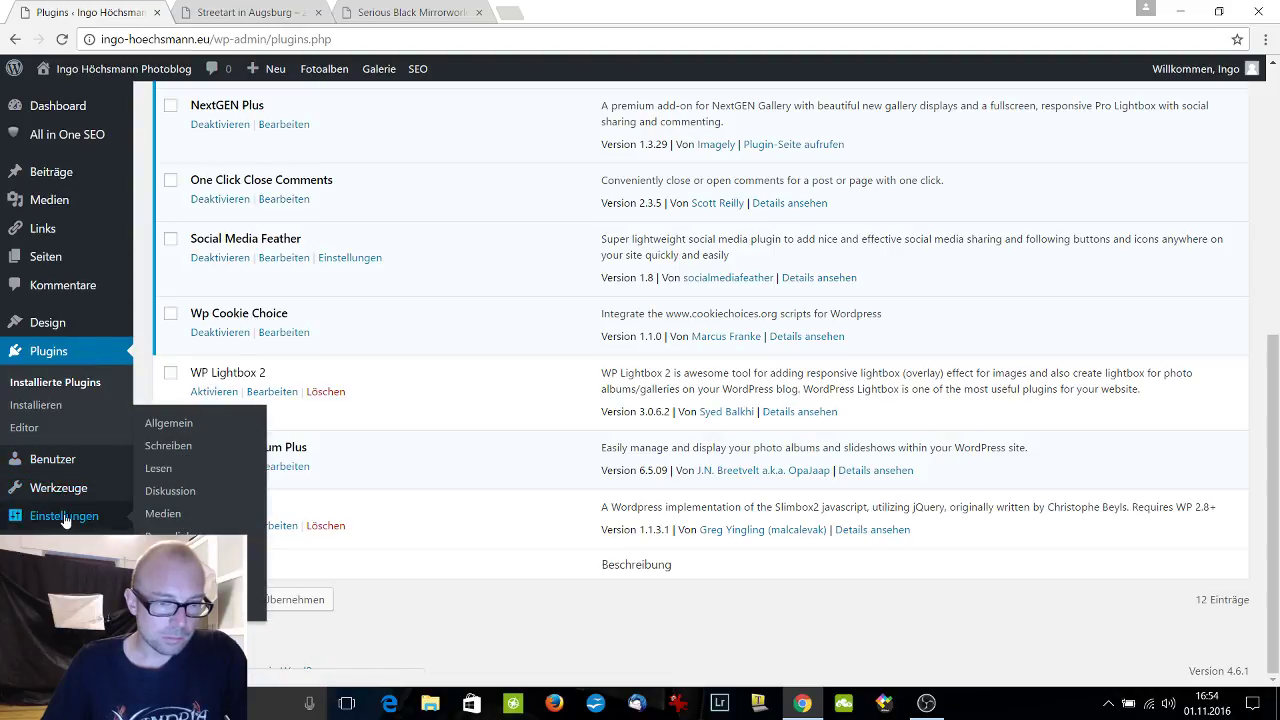
{"action": "left_click", "coordinate": [175, 560]}
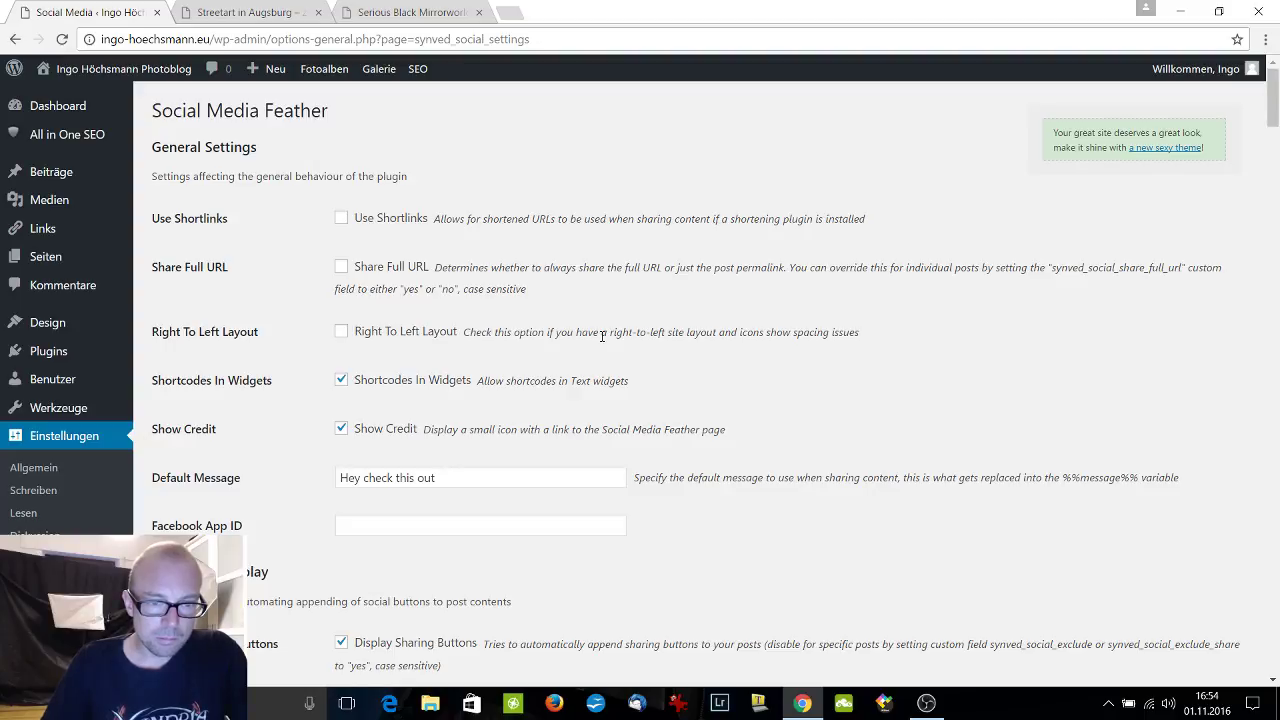
{"action": "scroll", "coordinate": [602, 336], "scroll_direction": "down", "scroll_amount": 3}
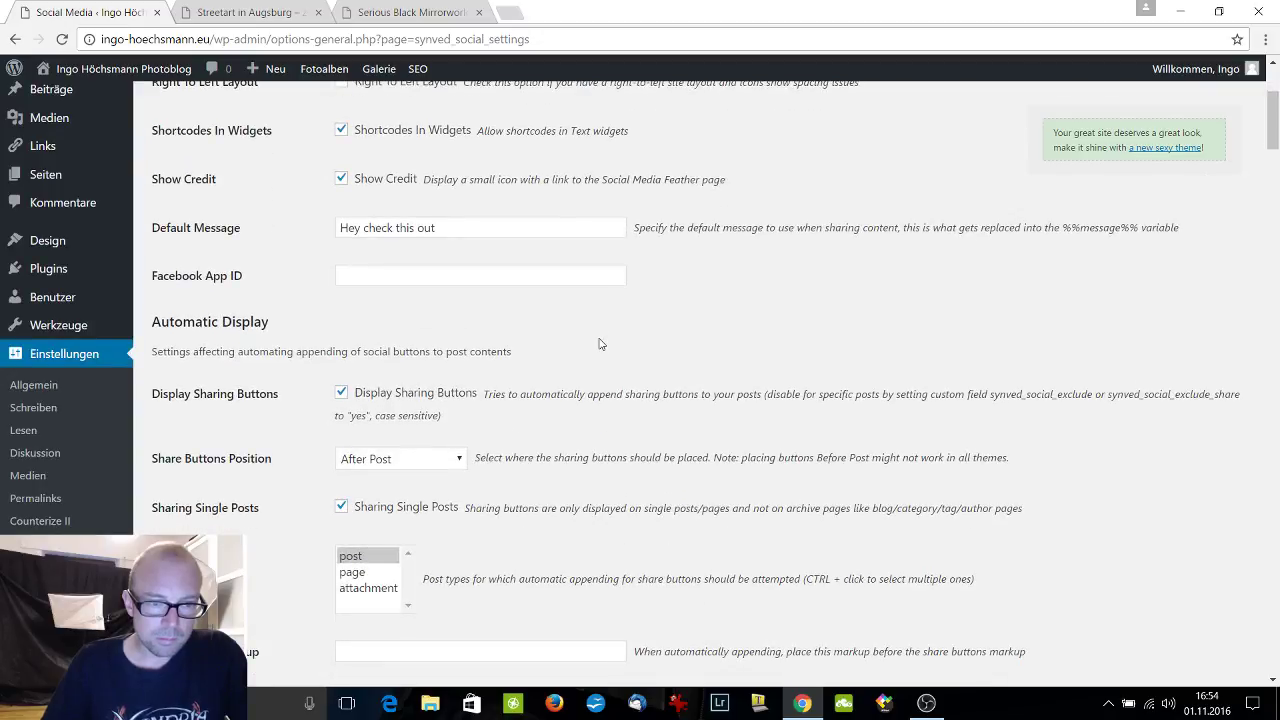
{"action": "scroll", "coordinate": [600, 344], "scroll_direction": "down", "scroll_amount": 3}
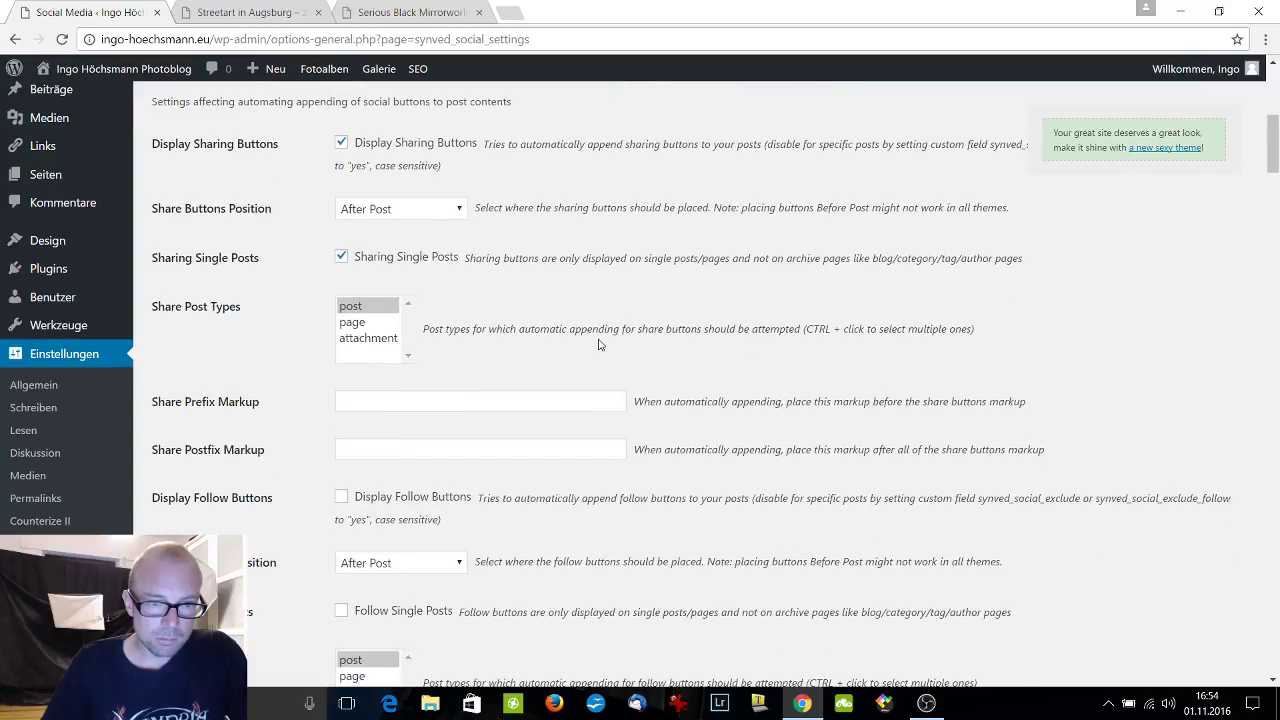
{"action": "scroll", "coordinate": [600, 344], "scroll_direction": "down", "scroll_amount": 2}
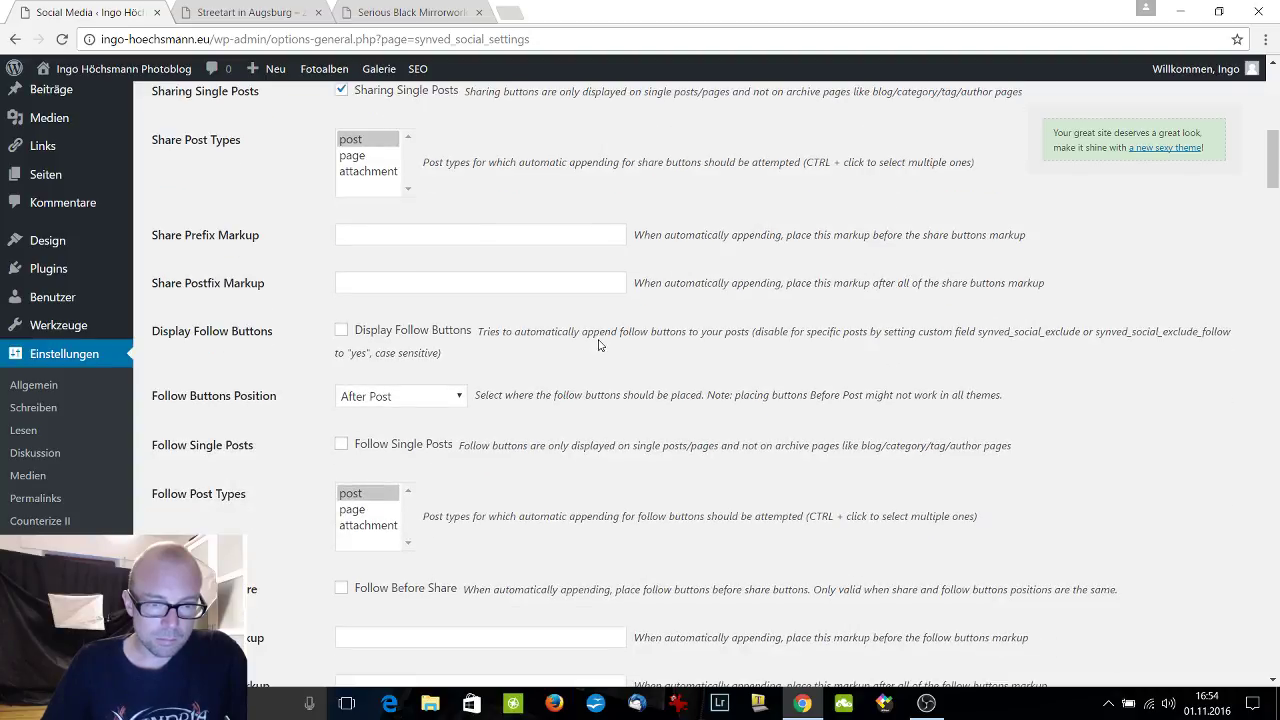
{"action": "scroll", "coordinate": [600, 344], "scroll_direction": "down", "scroll_amount": 3}
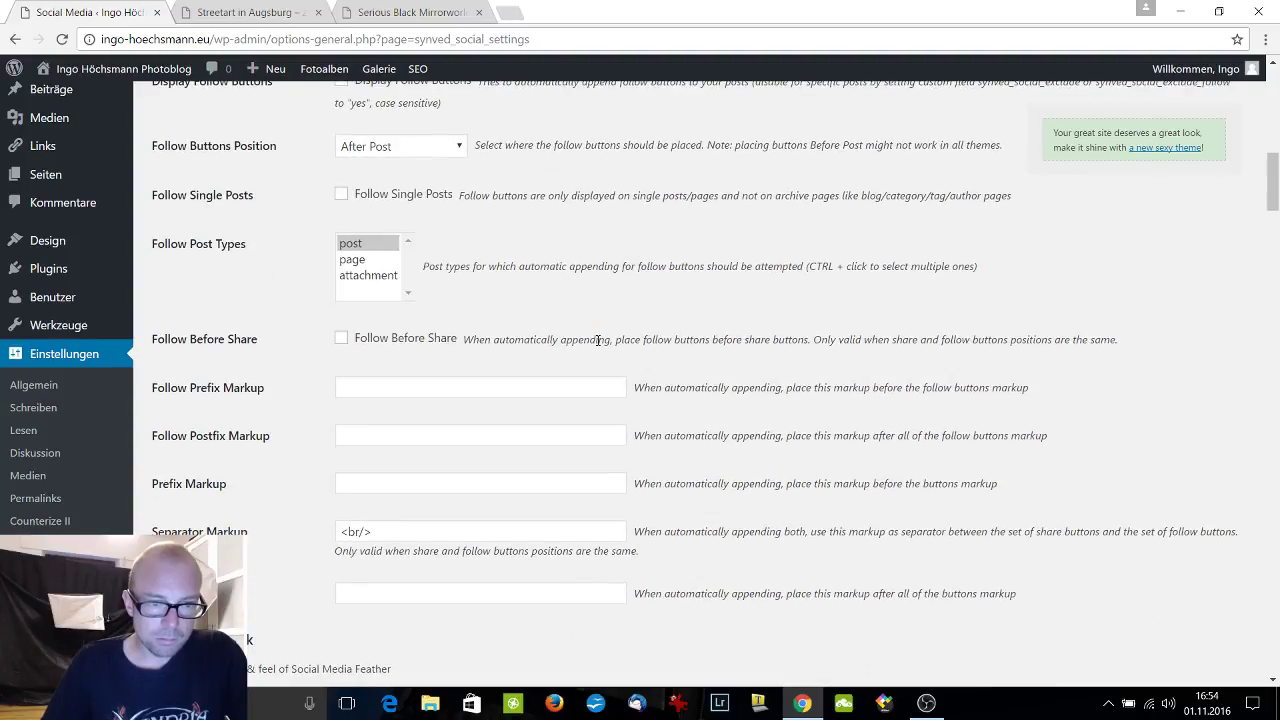
{"action": "scroll", "coordinate": [598, 340], "scroll_direction": "down", "scroll_amount": 4}
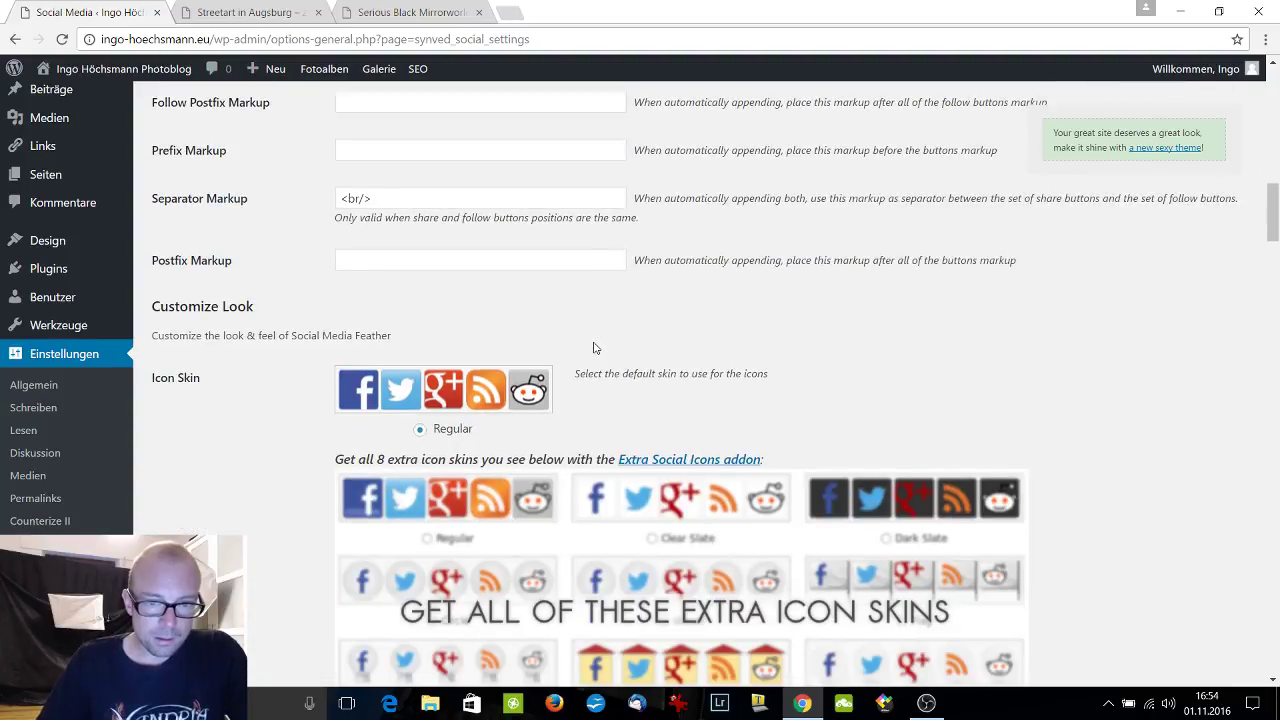
{"action": "scroll", "coordinate": [593, 347], "scroll_direction": "down", "scroll_amount": 3}
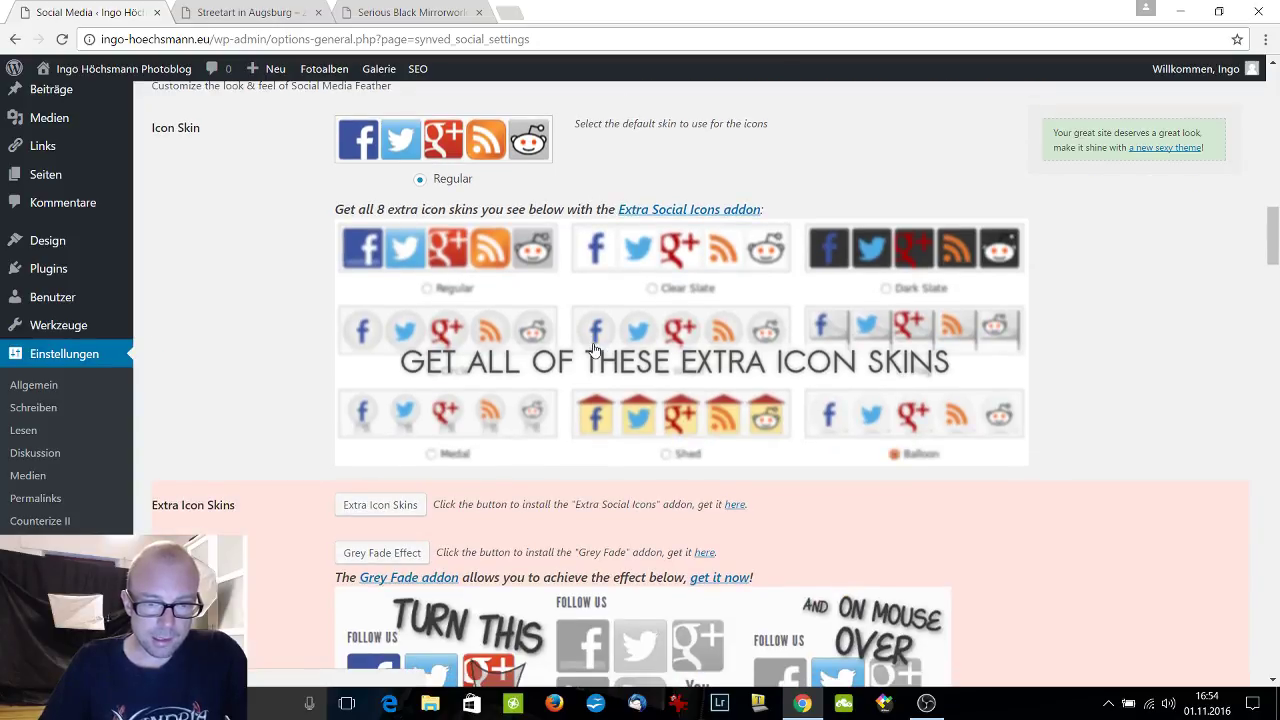
{"action": "scroll", "coordinate": [594, 348], "scroll_direction": "down", "scroll_amount": 10}
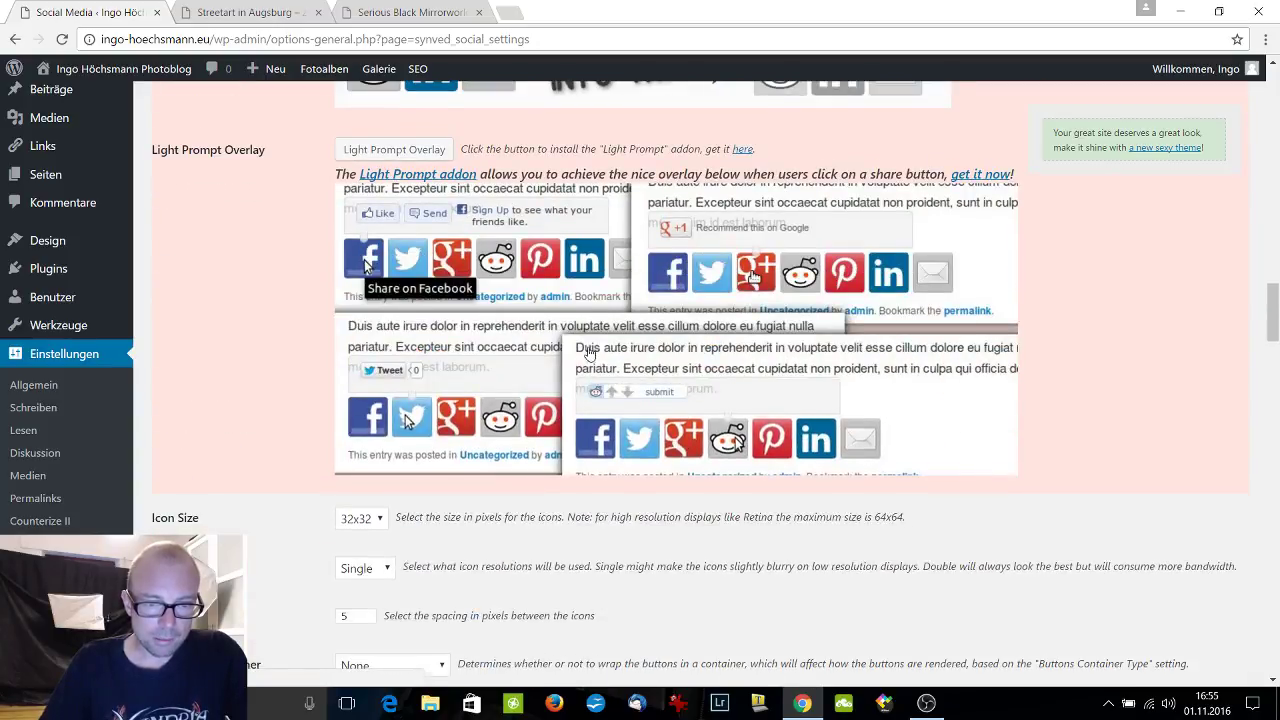
{"action": "scroll", "coordinate": [588, 355], "scroll_direction": "down", "scroll_amount": 4}
{"action": "scroll", "coordinate": [586, 300], "scroll_direction": "up", "scroll_amount": 18}
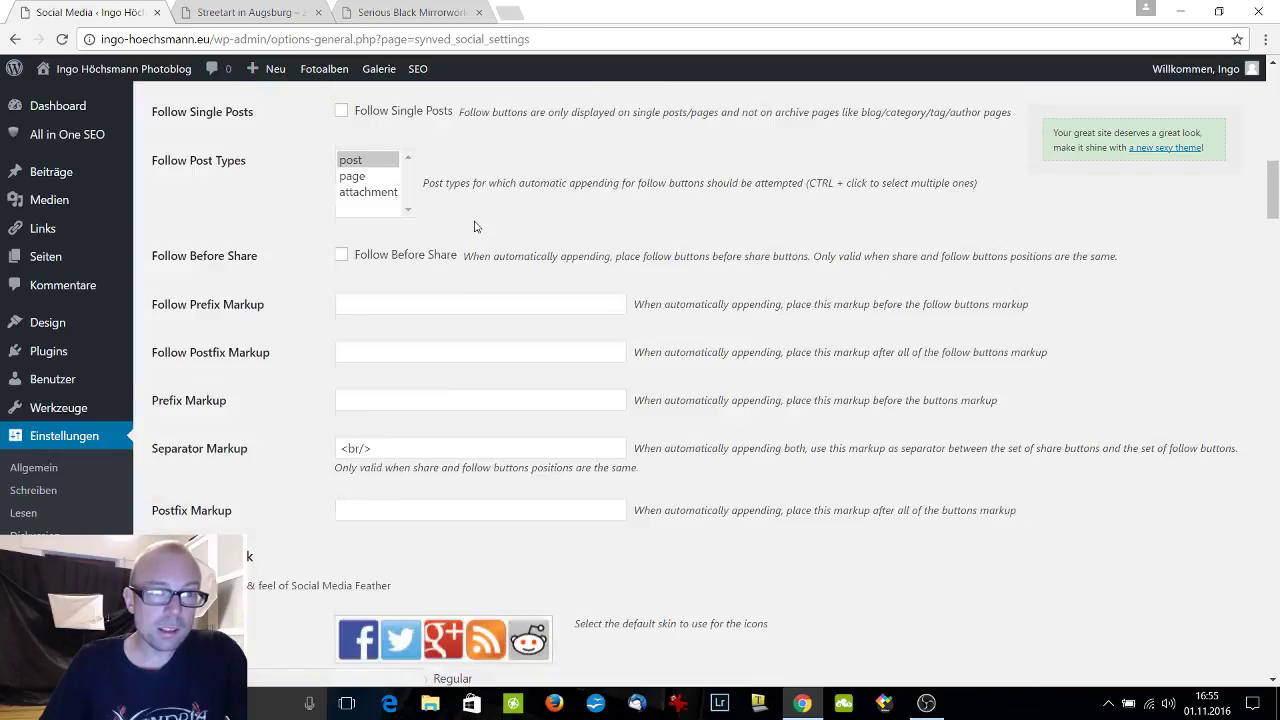
{"action": "scroll", "coordinate": [475, 227], "scroll_direction": "up", "scroll_amount": 6}
Check the gap above the live post's share icons and open the Streetart in Augsburg post for editing from the posts list.
{"action": "mouse_move", "coordinate": [44, 172]}
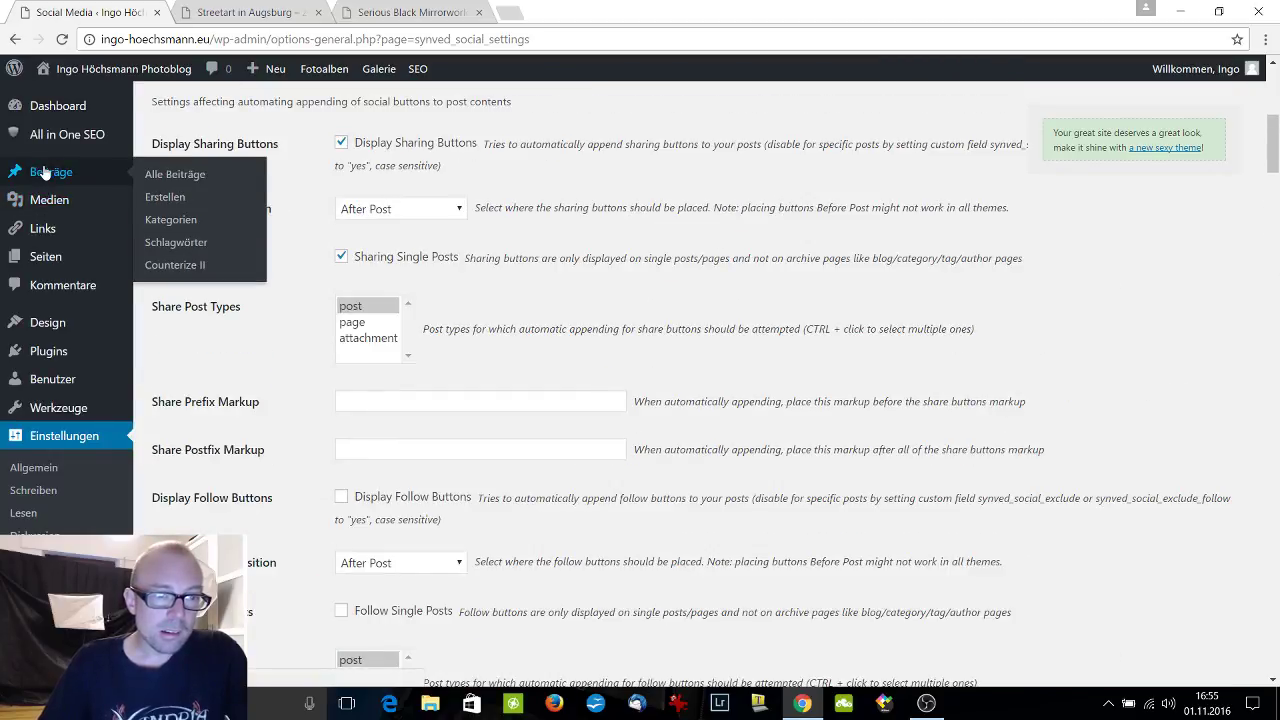
{"action": "left_click", "coordinate": [182, 175]}
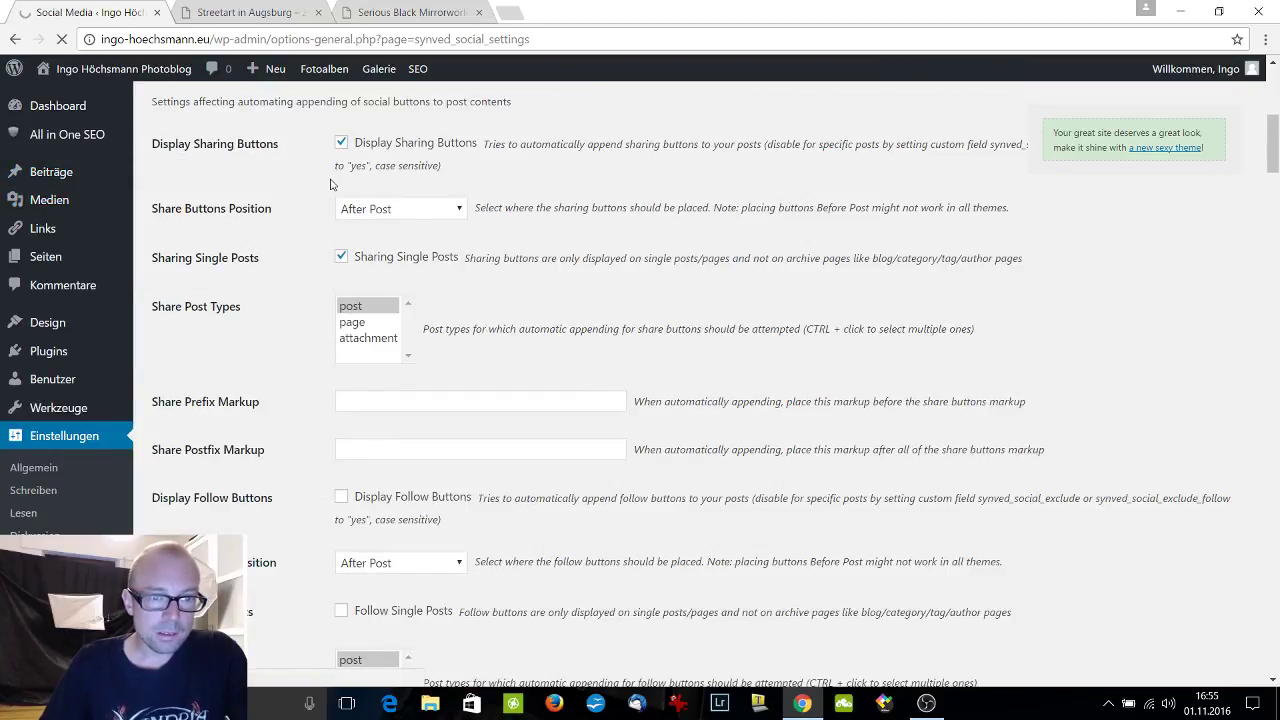
{"action": "left_click", "coordinate": [243, 12]}
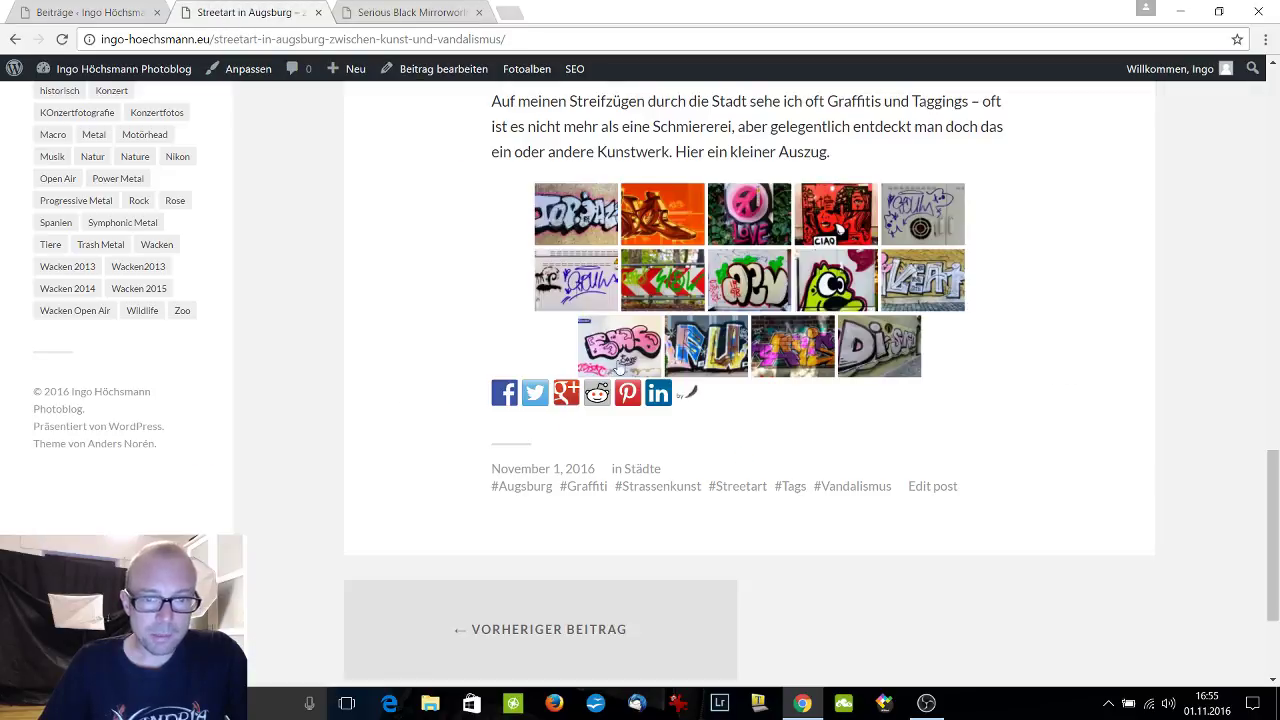
{"action": "left_click", "coordinate": [95, 12]}
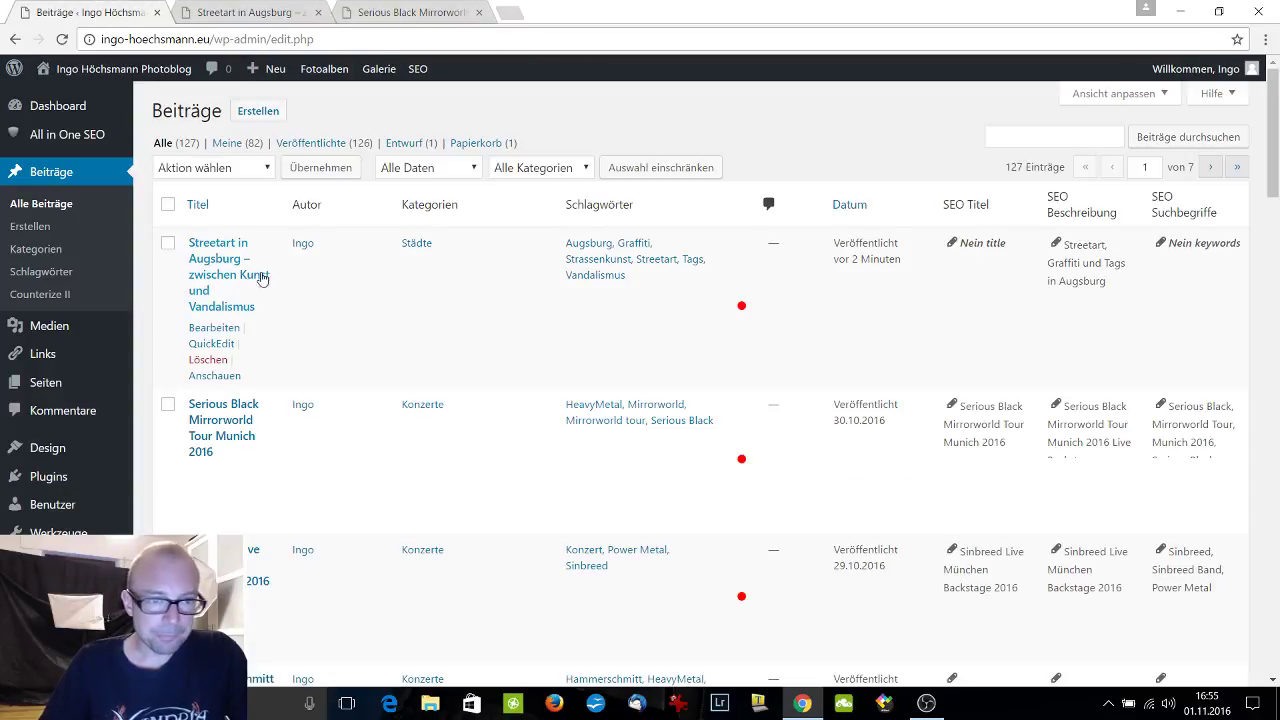
{"action": "left_click", "coordinate": [215, 252]}
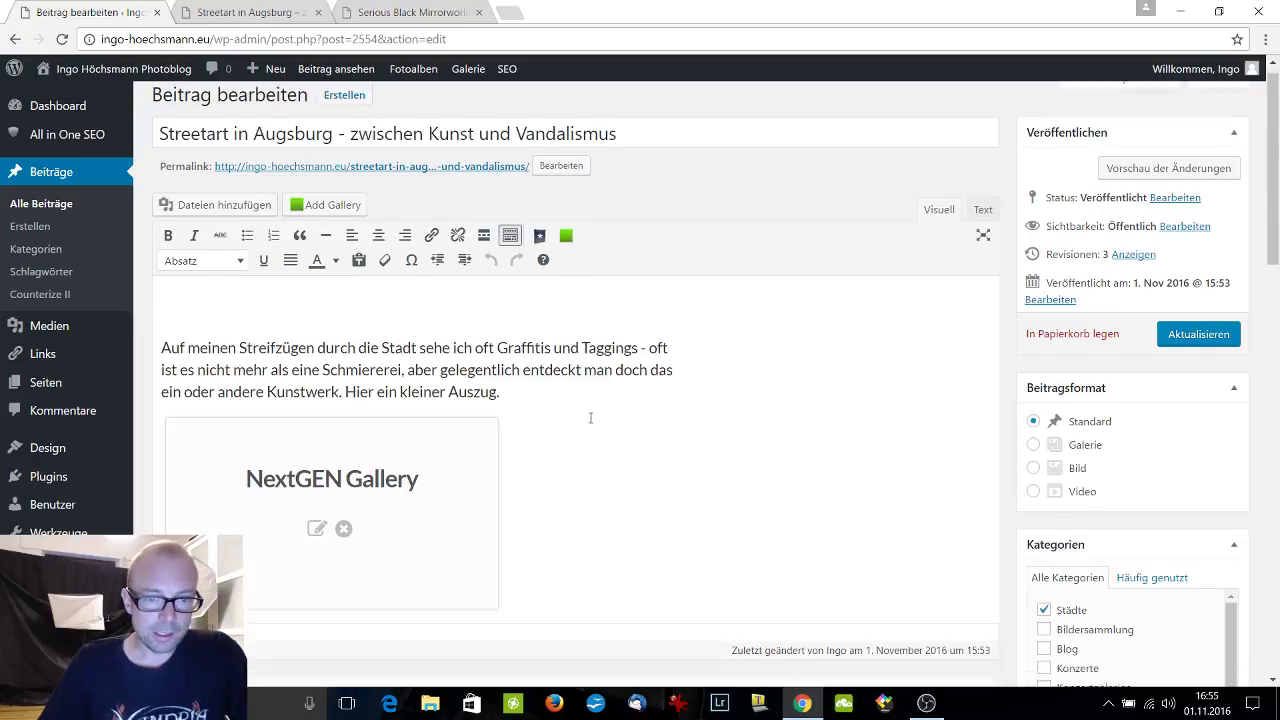
Add several blank lines below the NextGEN Gallery placeholder in the post and update it.
{"action": "scroll", "coordinate": [590, 418], "scroll_direction": "down", "scroll_amount": 2}
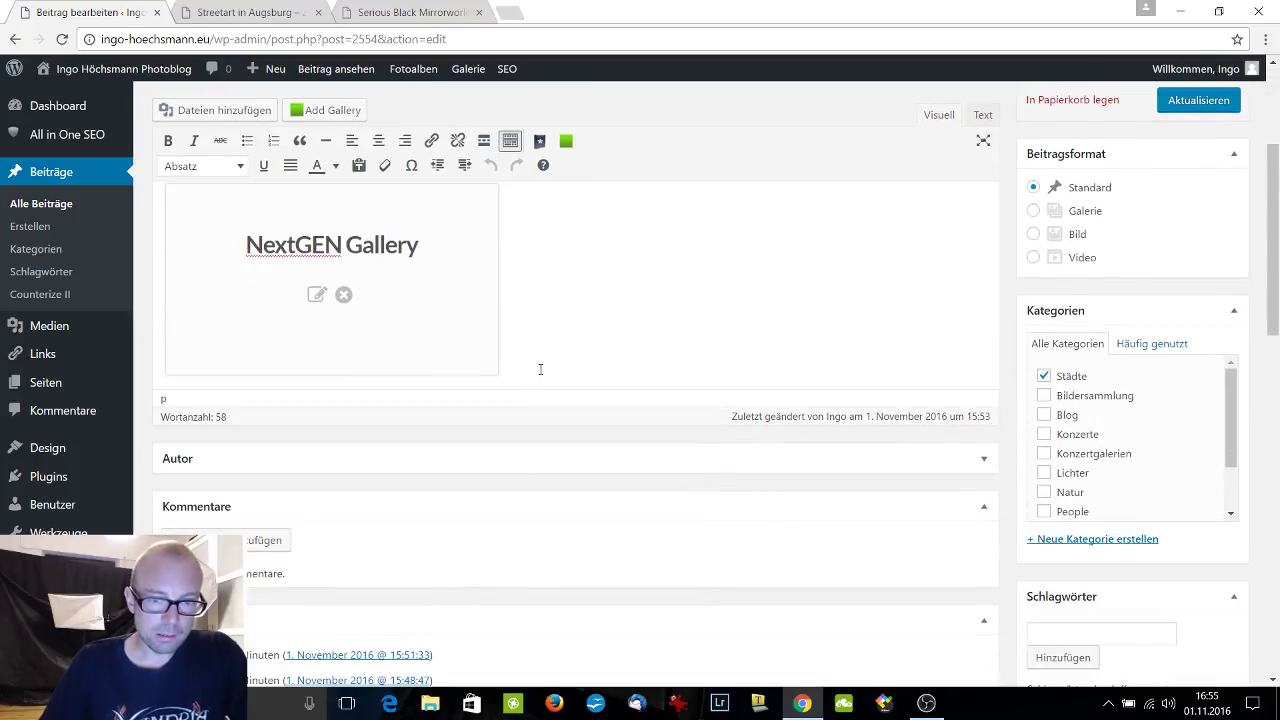
{"action": "key", "text": "Return"}
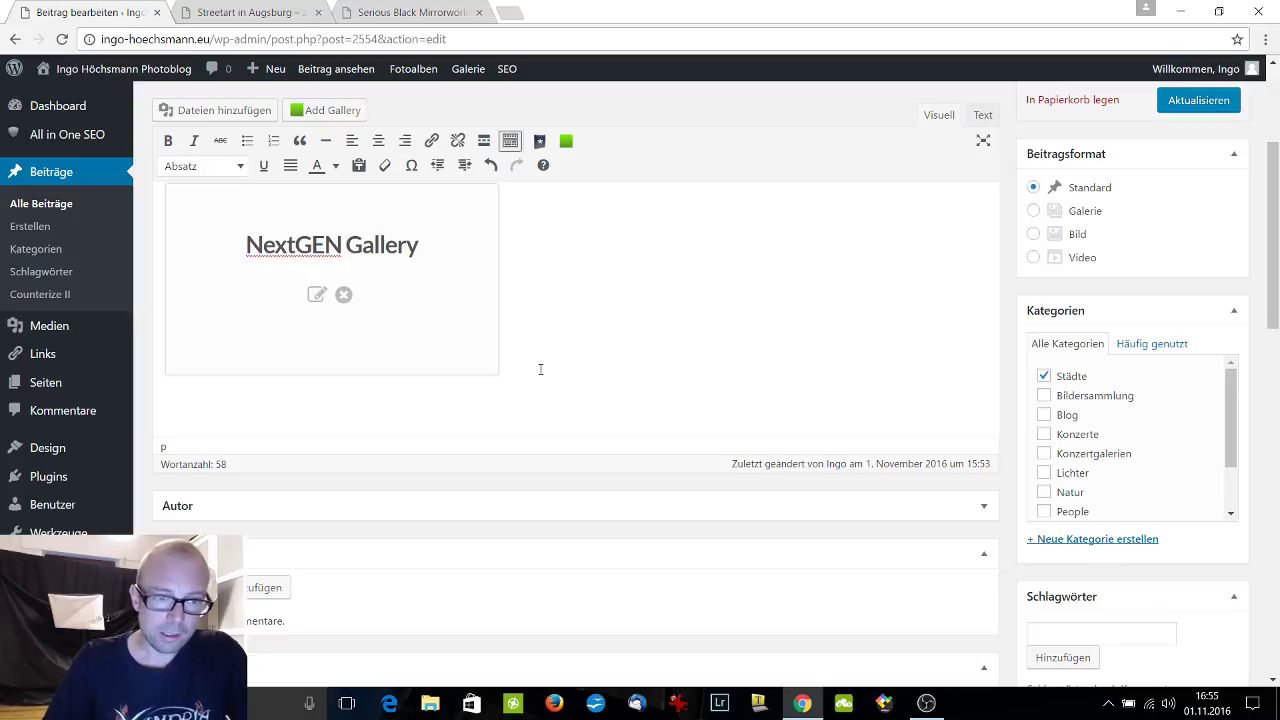
{"action": "key", "text": "Return"}
{"action": "key", "text": "Return"}
{"action": "key", "text": "Return"}
{"action": "key", "text": "Return"}
{"action": "key", "text": "Return"}
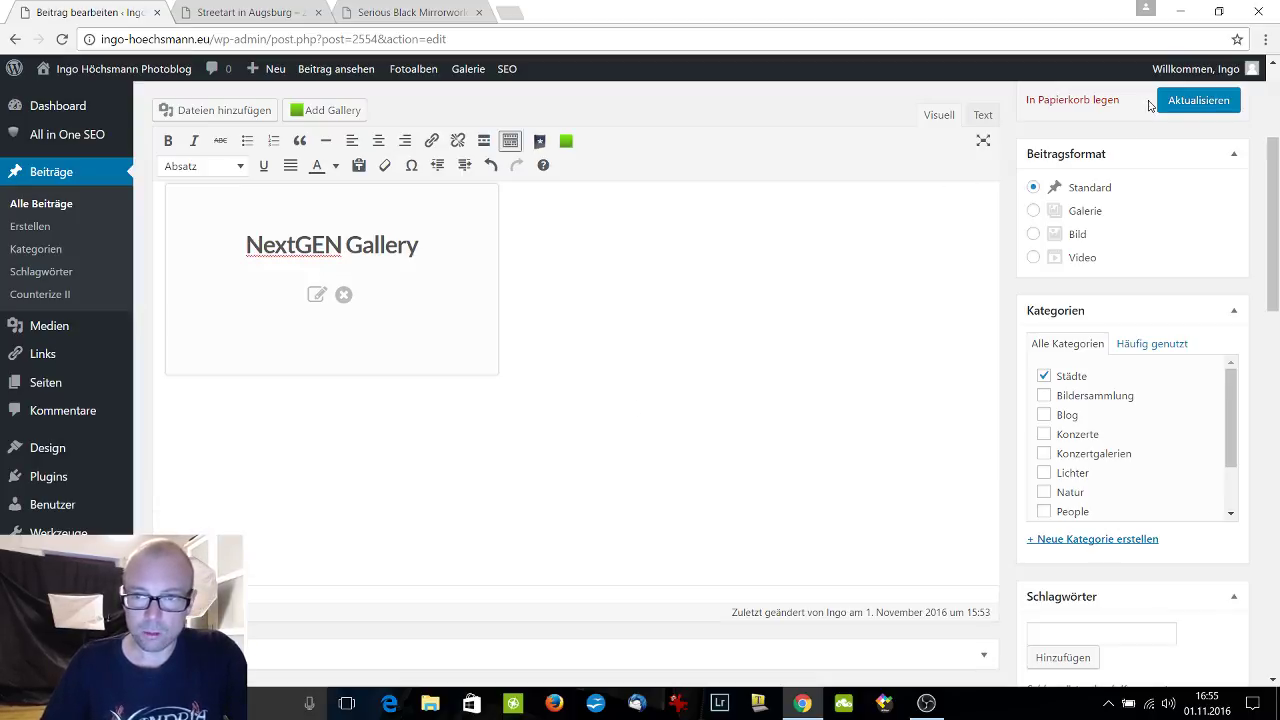
{"action": "left_click", "coordinate": [1182, 104]}
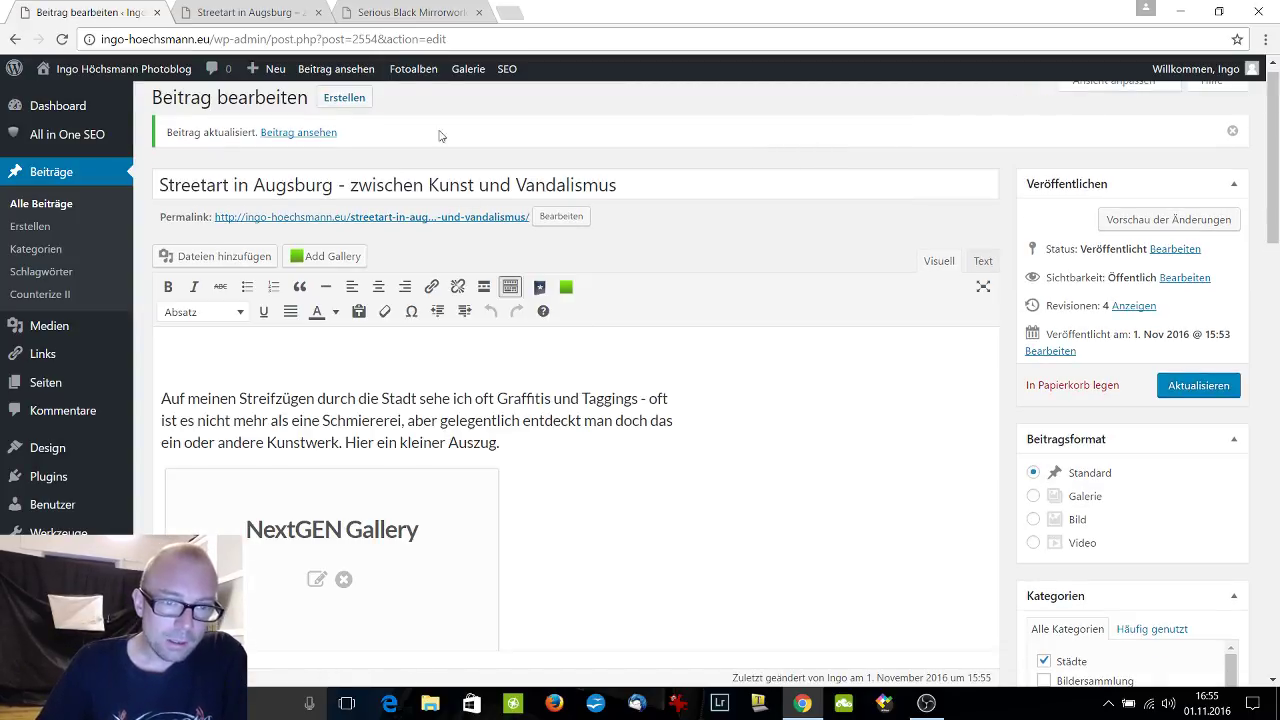
Reload the live Streetart in Augsburg post and check the spacing between the gallery and the share icons.
{"action": "left_click", "coordinate": [304, 24]}
{"action": "left_click", "coordinate": [566, 41]}
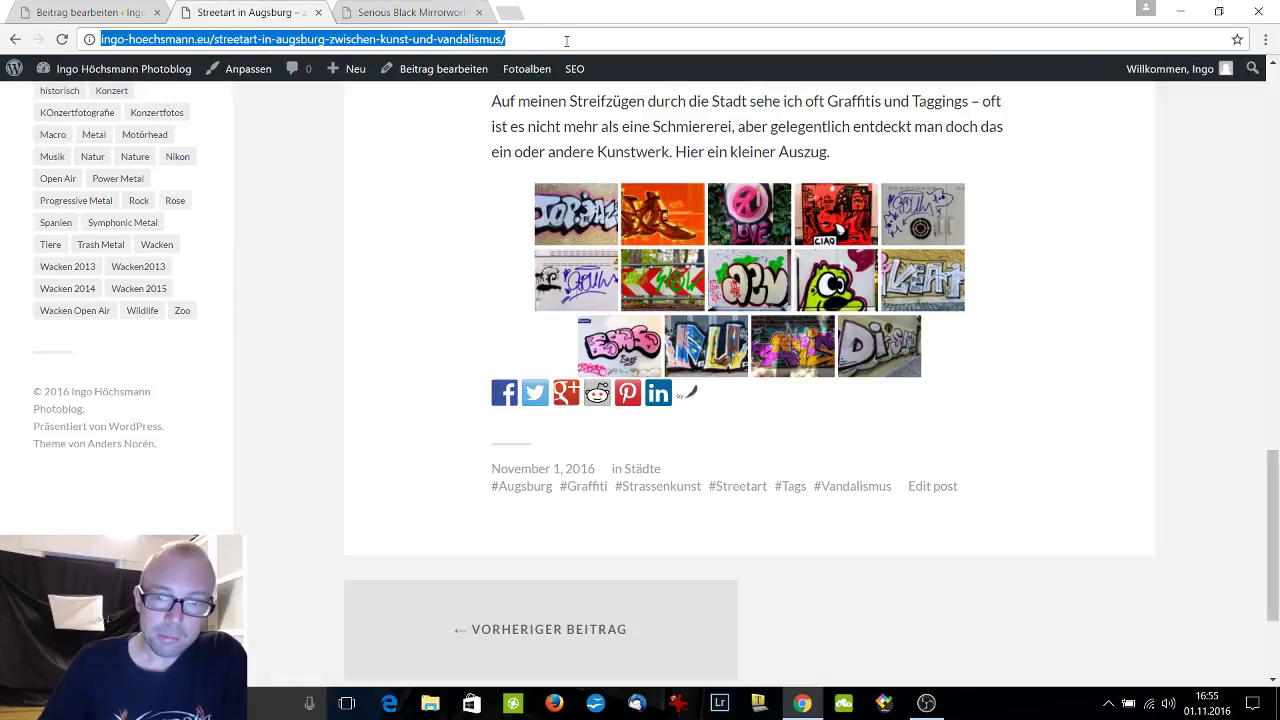
{"action": "key", "text": "Return"}
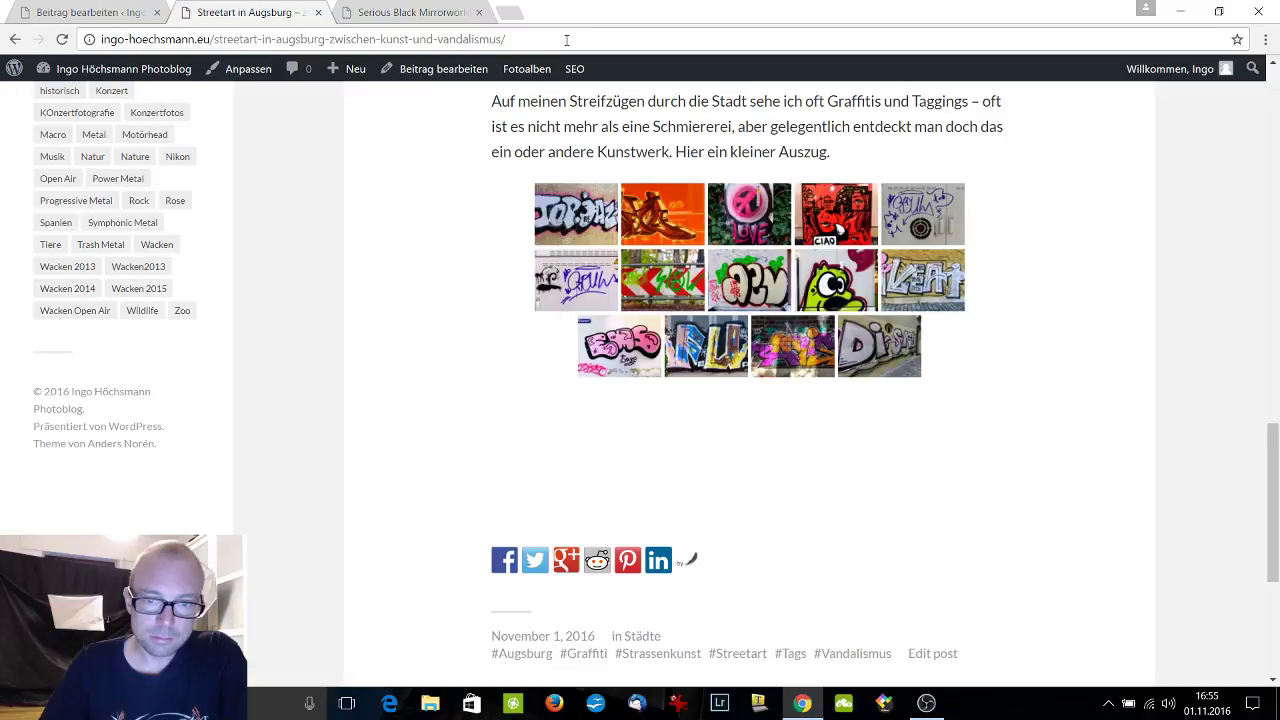
{"action": "scroll", "coordinate": [805, 240], "scroll_direction": "up", "scroll_amount": 4}
{"action": "scroll", "coordinate": [805, 235], "scroll_direction": "down", "scroll_amount": 2}
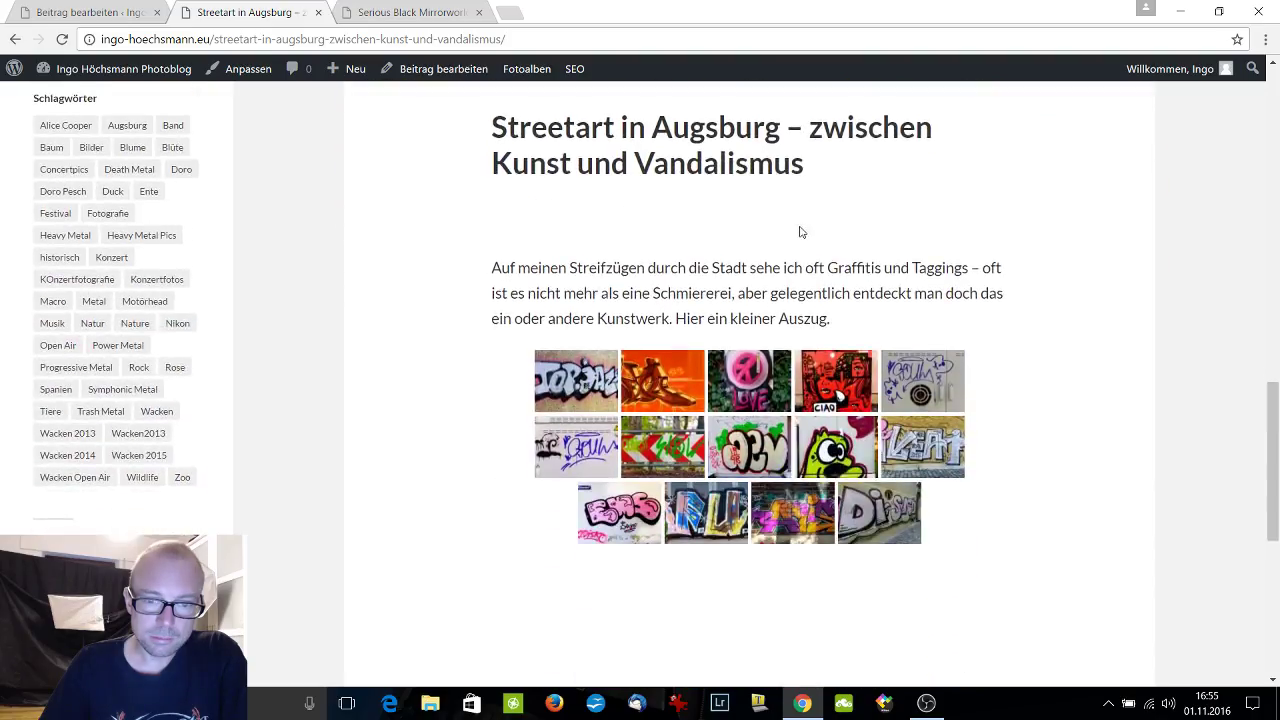
{"action": "scroll", "coordinate": [800, 232], "scroll_direction": "down", "scroll_amount": 3}
Remove surplus blank lines below the gallery placeholder in the post editor and update the post again.
{"action": "left_click", "coordinate": [90, 12]}
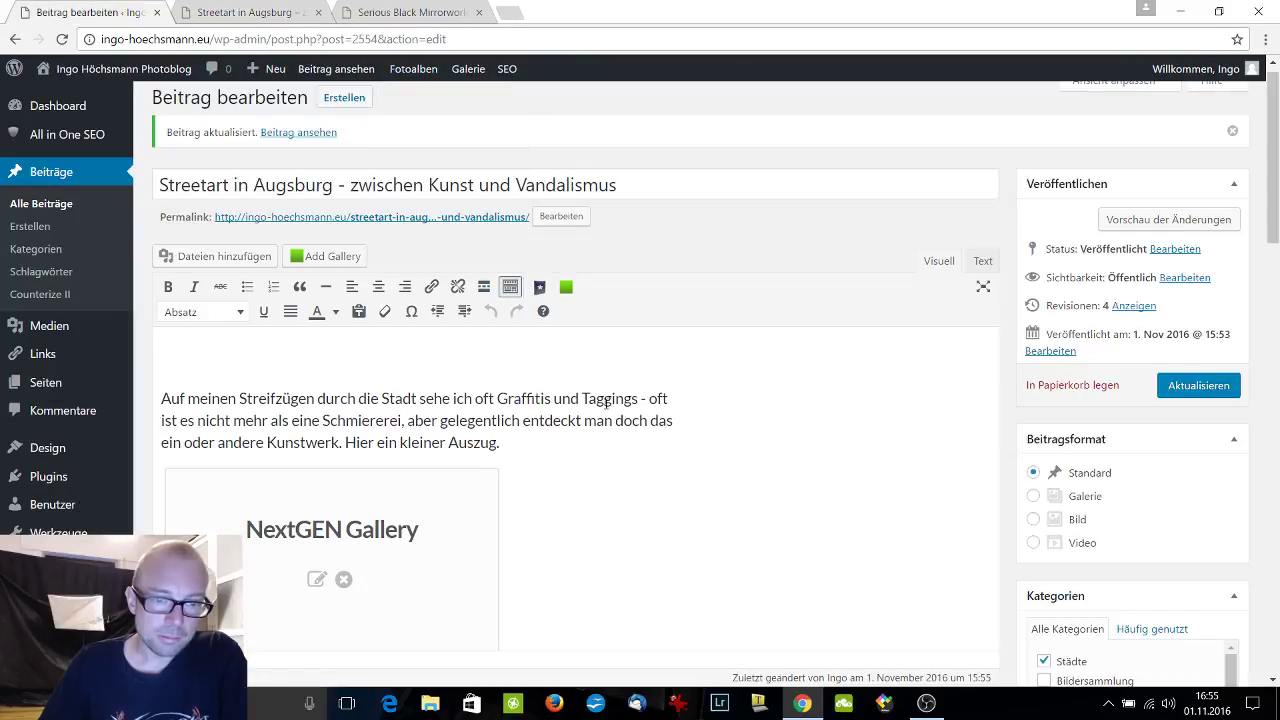
{"action": "scroll", "coordinate": [606, 402], "scroll_direction": "down", "scroll_amount": 3}
{"action": "left_click", "coordinate": [181, 503]}
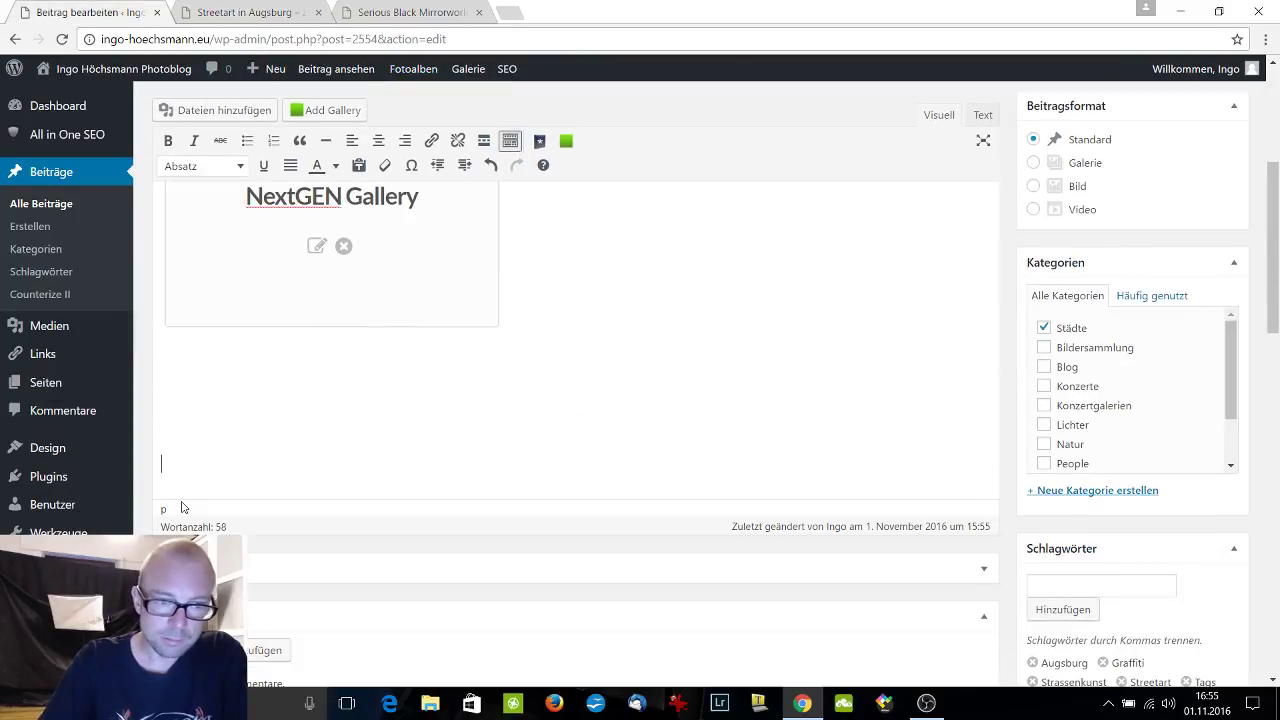
{"action": "key", "text": "BackSpace"}
{"action": "key", "text": "BackSpace"}
{"action": "key", "text": "BackSpace"}
{"action": "scroll", "coordinate": [600, 400], "scroll_direction": "up", "scroll_amount": 10}
{"action": "left_click", "coordinate": [1194, 317]}
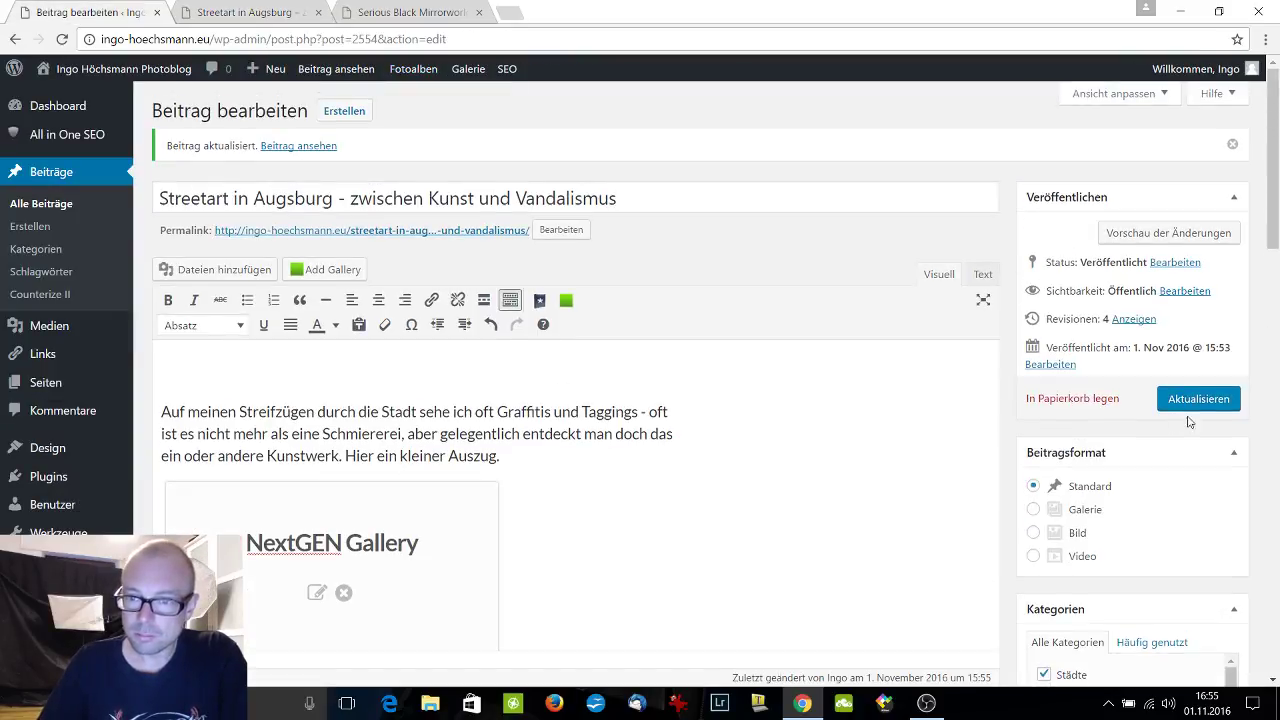
{"action": "left_click", "coordinate": [1196, 399]}
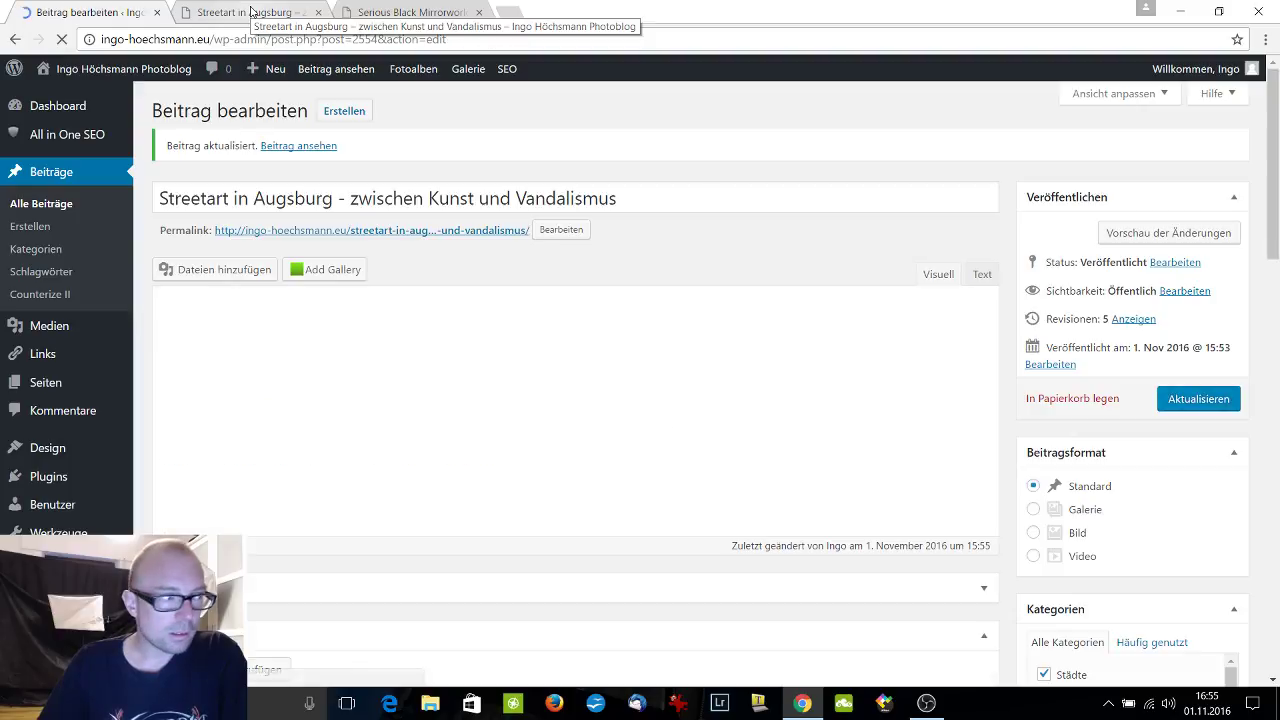
Reload the live post and check it from the header image down to the reduced gap above the share icons.
{"action": "left_click", "coordinate": [252, 12]}
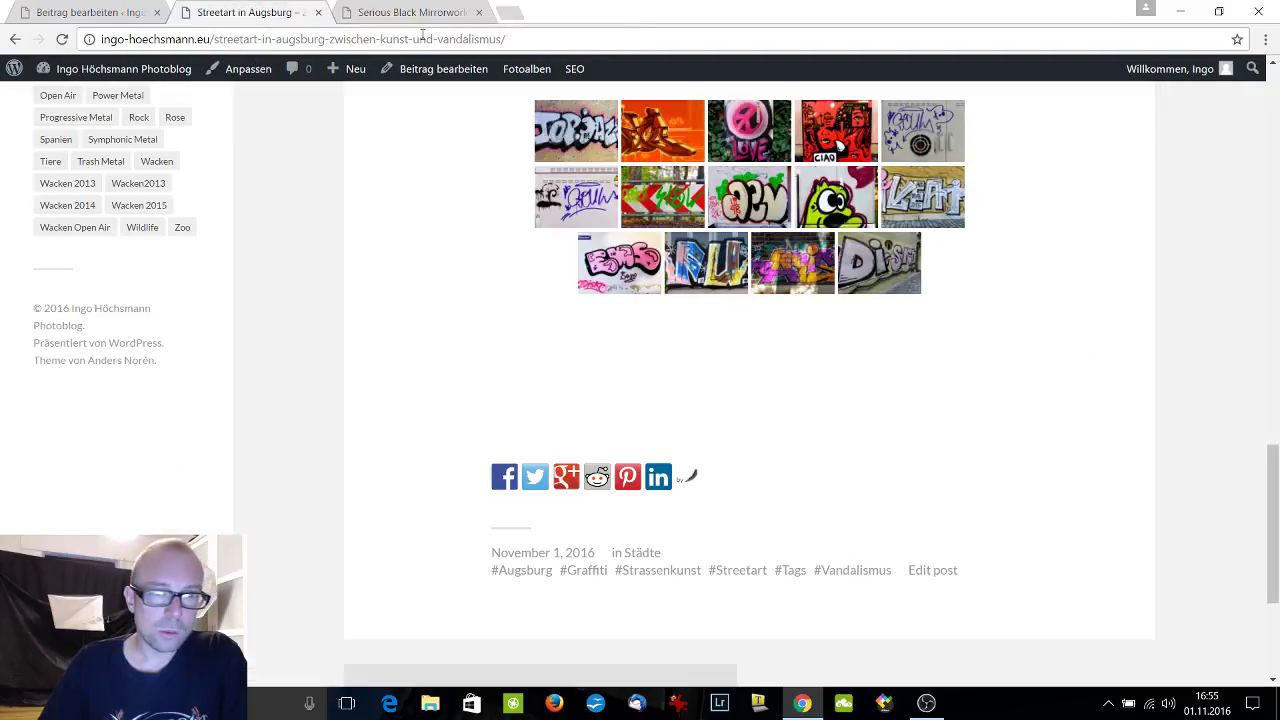
{"action": "left_click", "coordinate": [581, 39]}
{"action": "key", "text": "Return"}
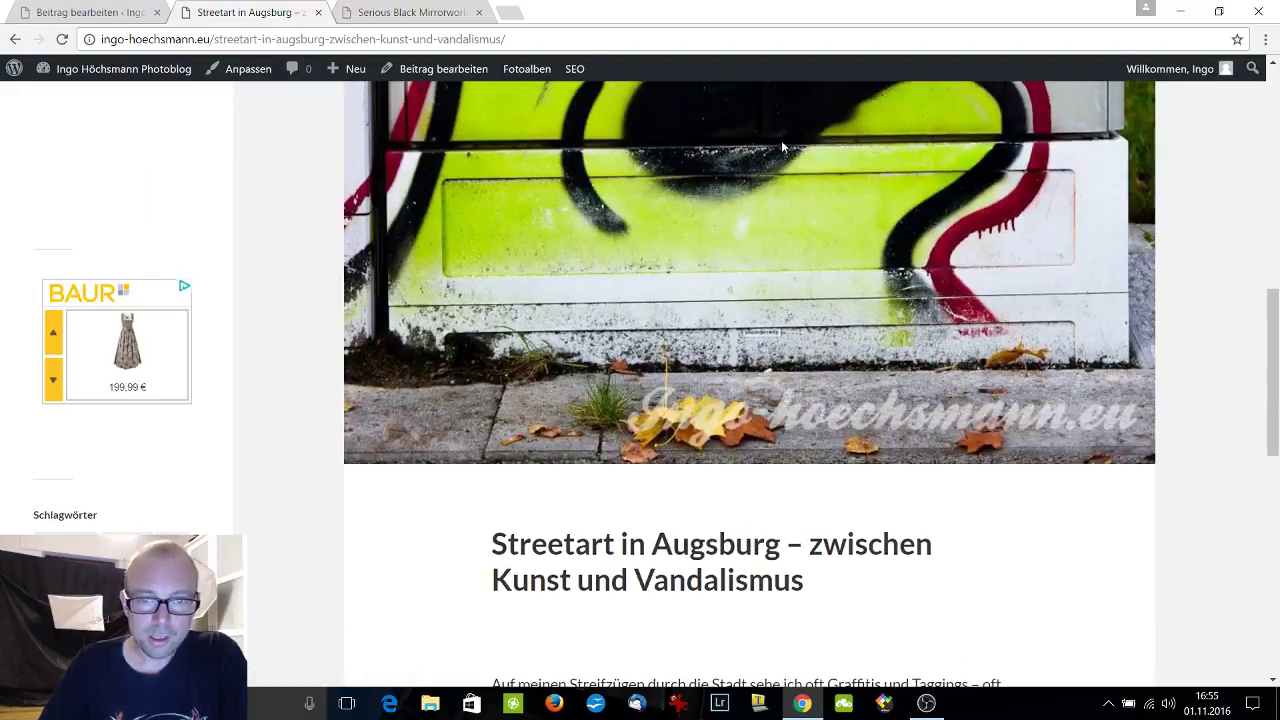
{"action": "scroll", "coordinate": [783, 141], "scroll_direction": "up", "scroll_amount": 3}
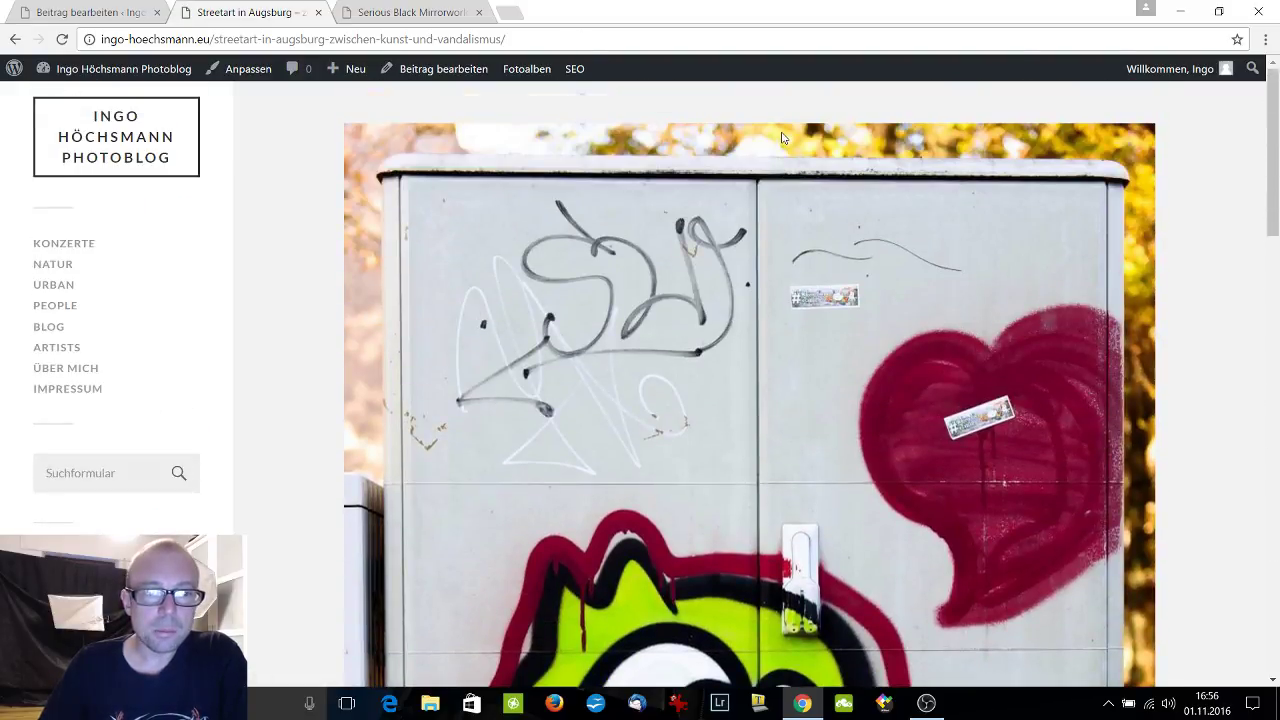
{"action": "scroll", "coordinate": [783, 141], "scroll_direction": "down", "scroll_amount": 12}
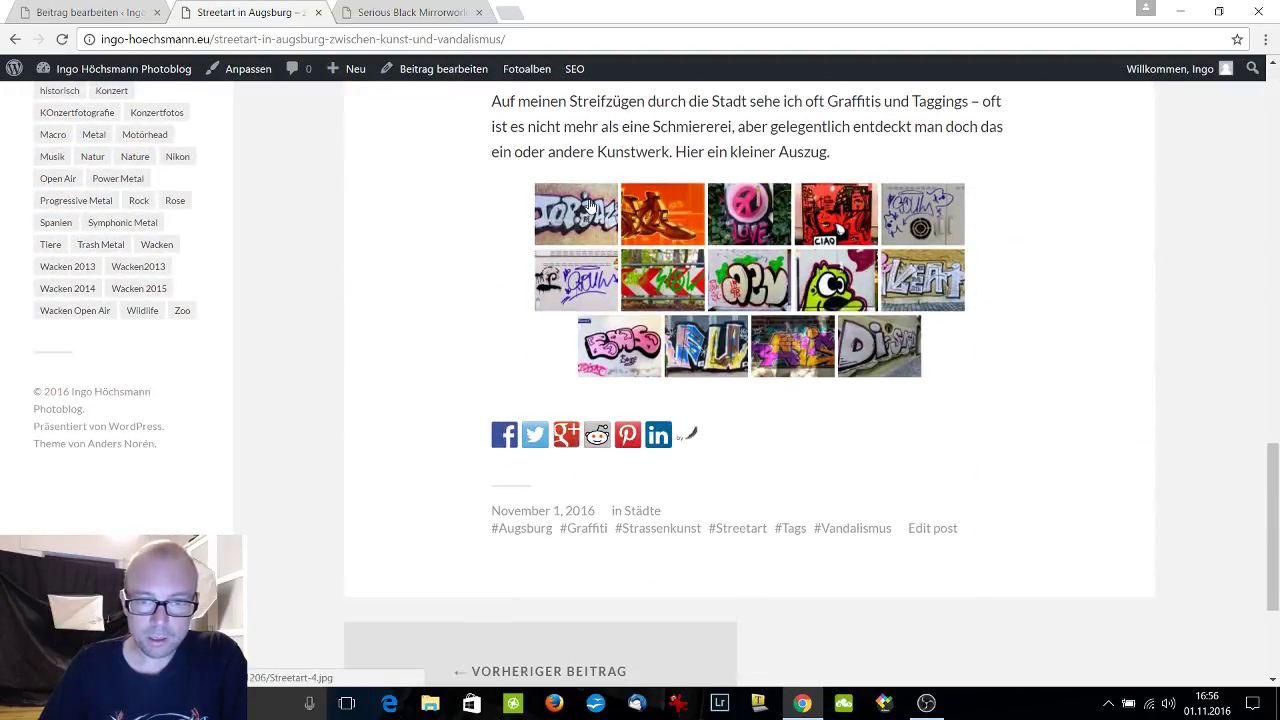
Open the first thumbnail of the Streetart in Augsburg gallery, browse through all enlarged pictures back to the first, and close the viewer.
{"action": "left_click", "coordinate": [578, 218]}
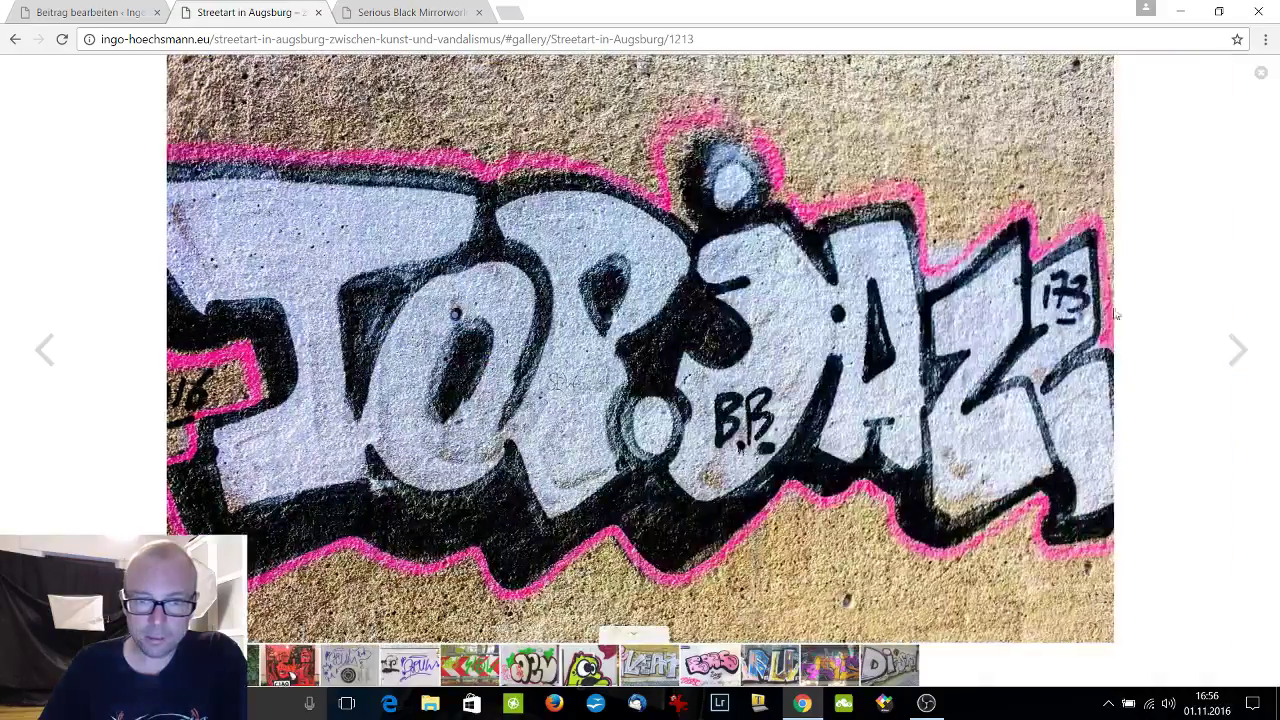
{"action": "left_click", "coordinate": [1233, 352]}
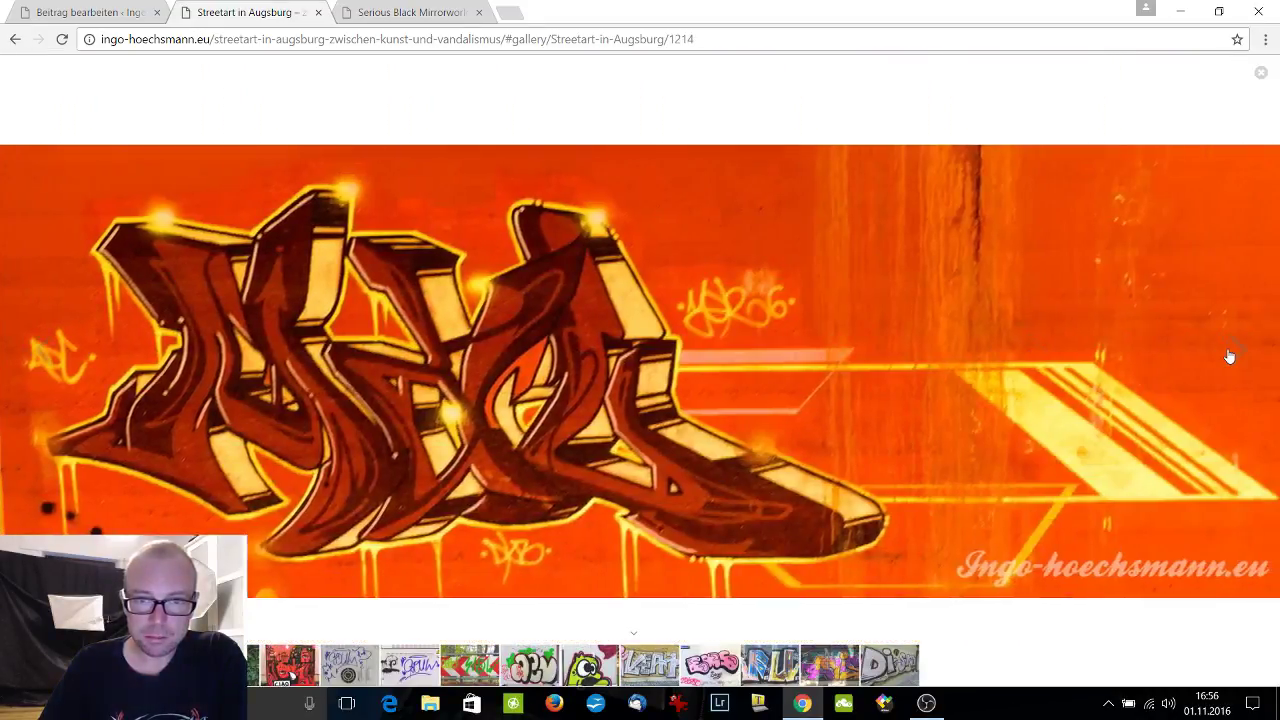
{"action": "left_click", "coordinate": [1230, 357]}
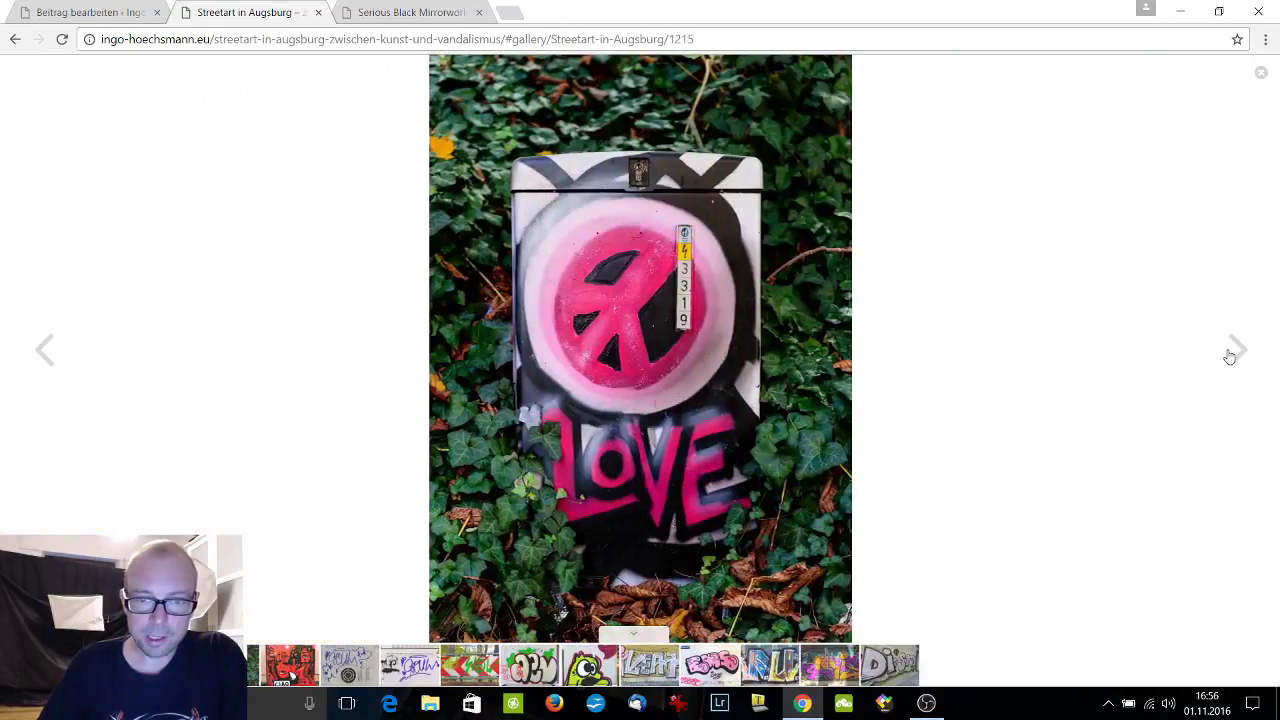
{"action": "left_click", "coordinate": [1230, 357]}
{"action": "left_click", "coordinate": [1230, 357]}
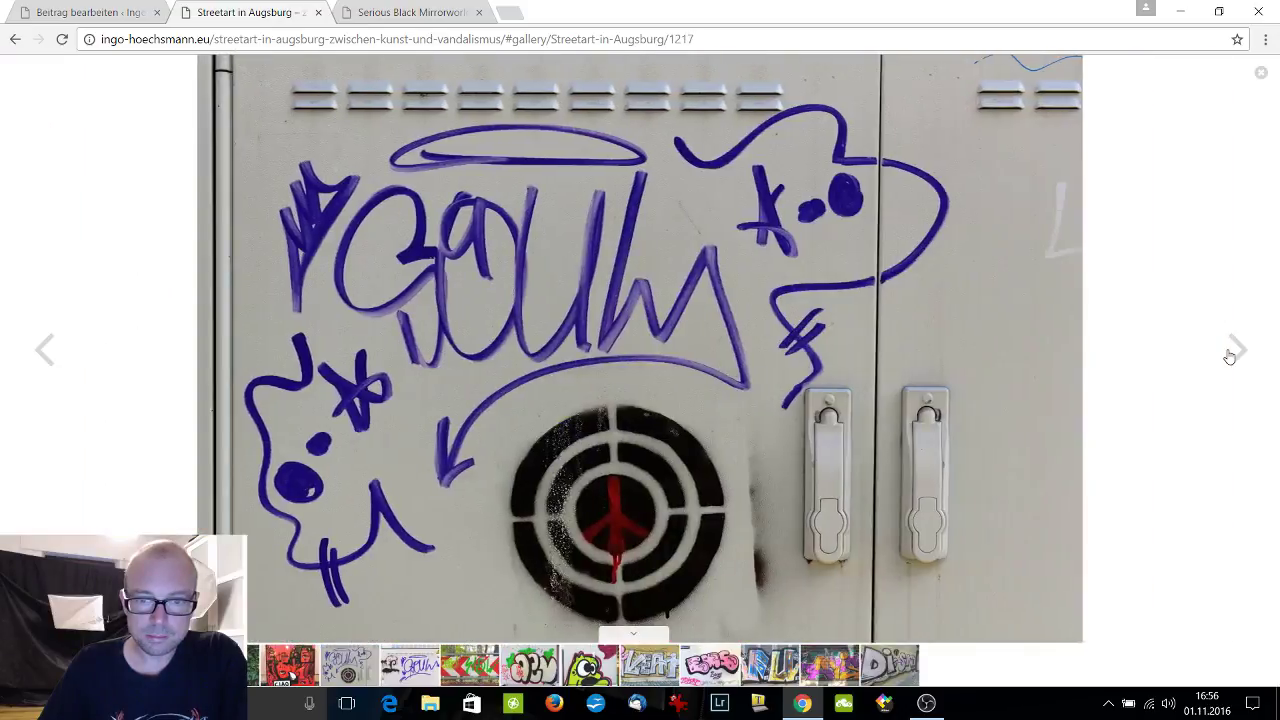
{"action": "left_click", "coordinate": [1230, 357]}
{"action": "left_click", "coordinate": [1230, 357]}
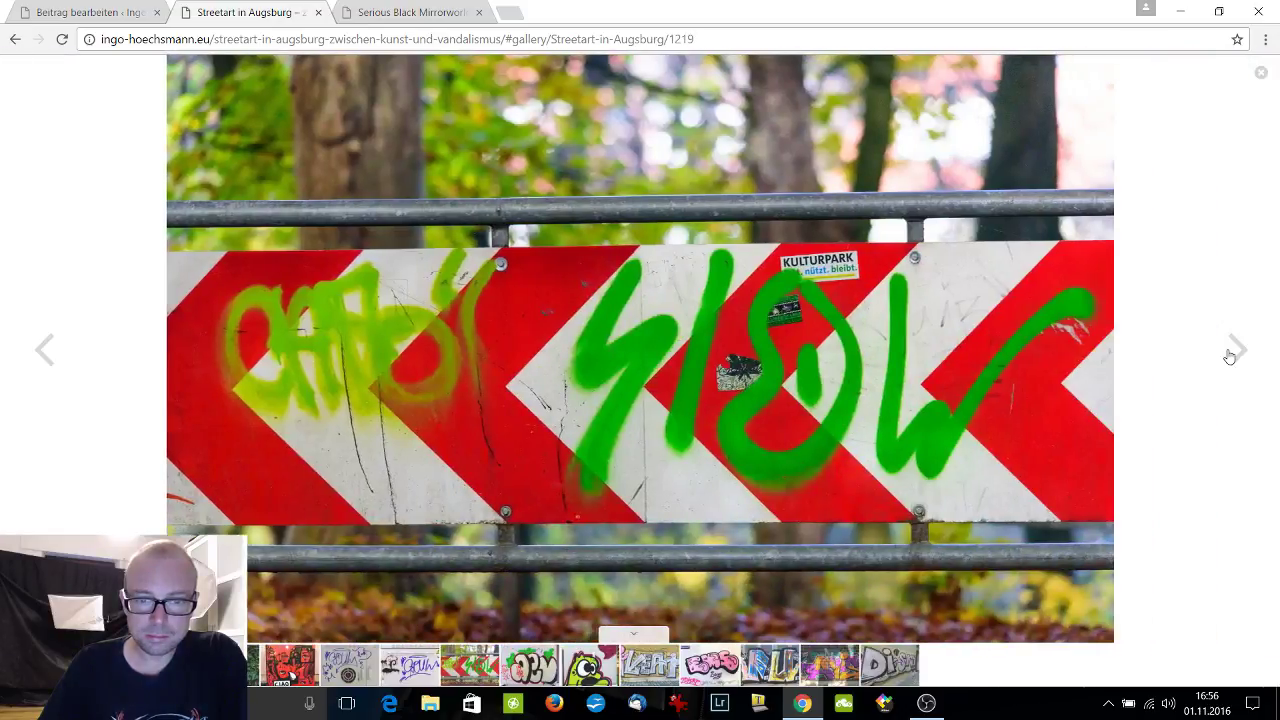
{"action": "left_click", "coordinate": [1230, 357]}
{"action": "left_click", "coordinate": [1230, 357]}
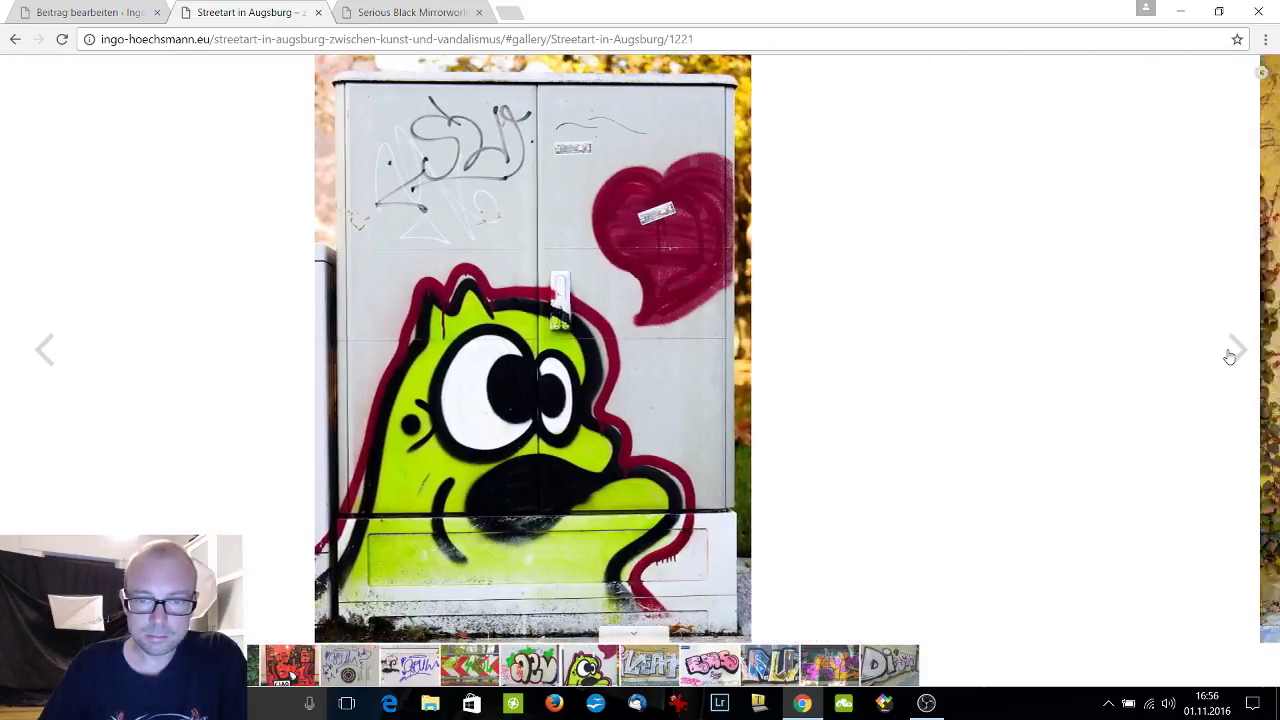
{"action": "left_click", "coordinate": [1230, 357]}
{"action": "left_click", "coordinate": [1230, 357]}
{"action": "left_click", "coordinate": [1230, 357]}
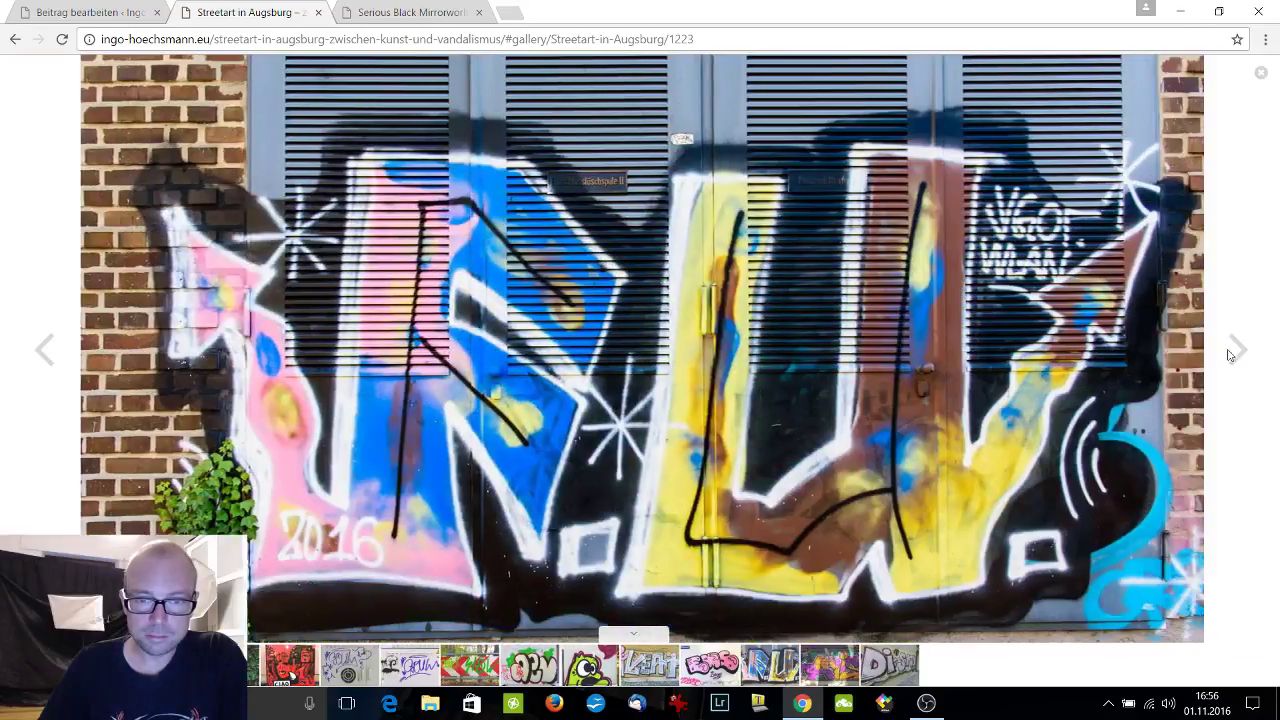
{"action": "left_click", "coordinate": [1230, 357]}
{"action": "left_click", "coordinate": [1230, 357]}
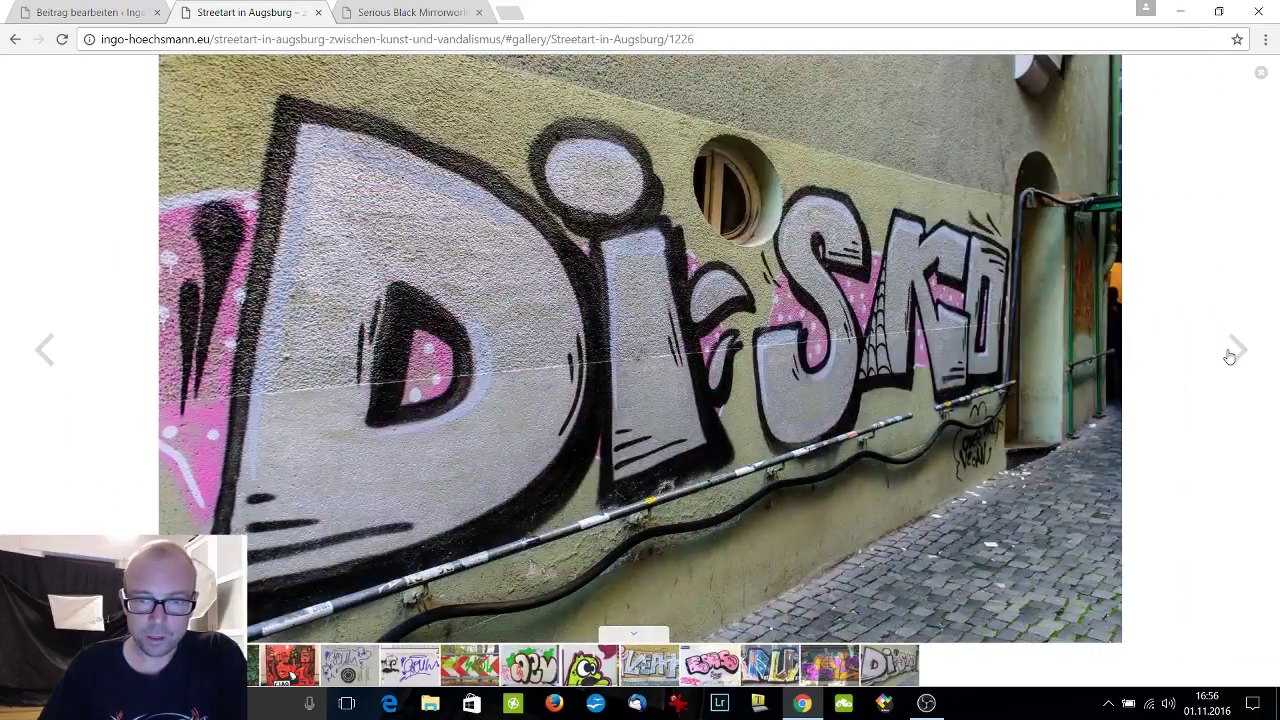
{"action": "left_click", "coordinate": [1231, 357]}
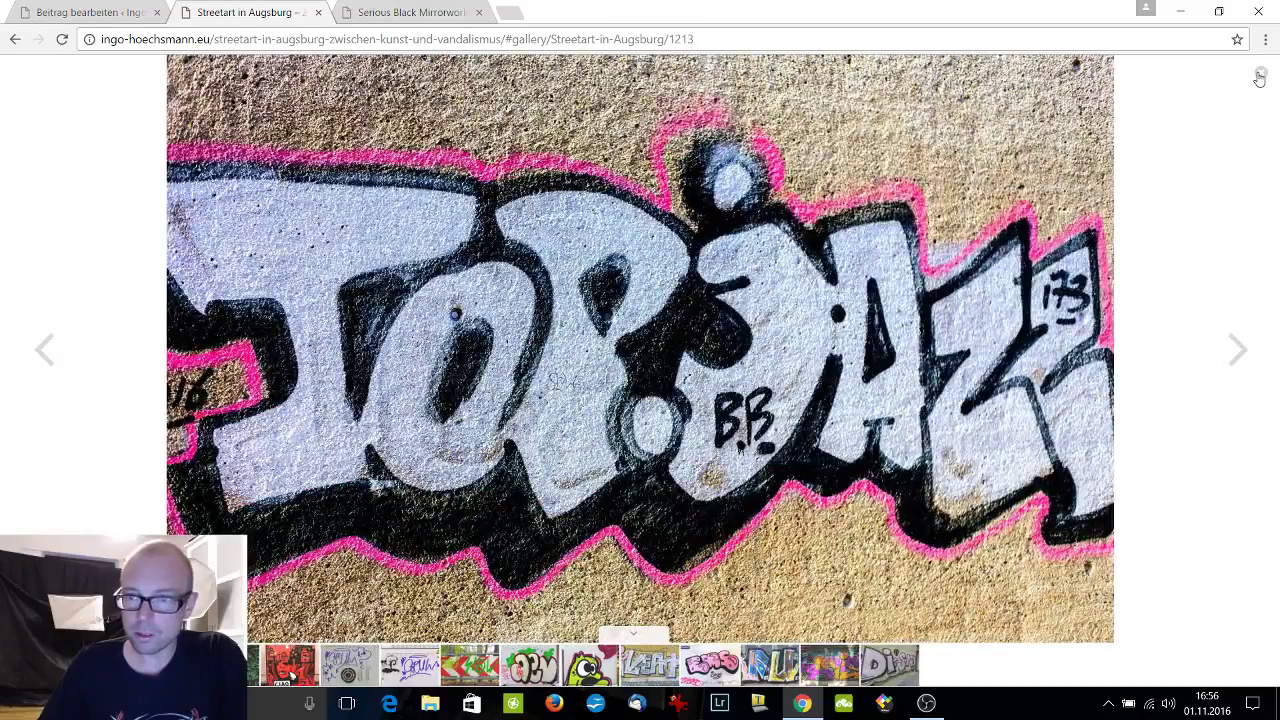
{"action": "left_click", "coordinate": [1260, 76]}
{"action": "scroll", "coordinate": [1057, 166], "scroll_direction": "up", "scroll_amount": 10}
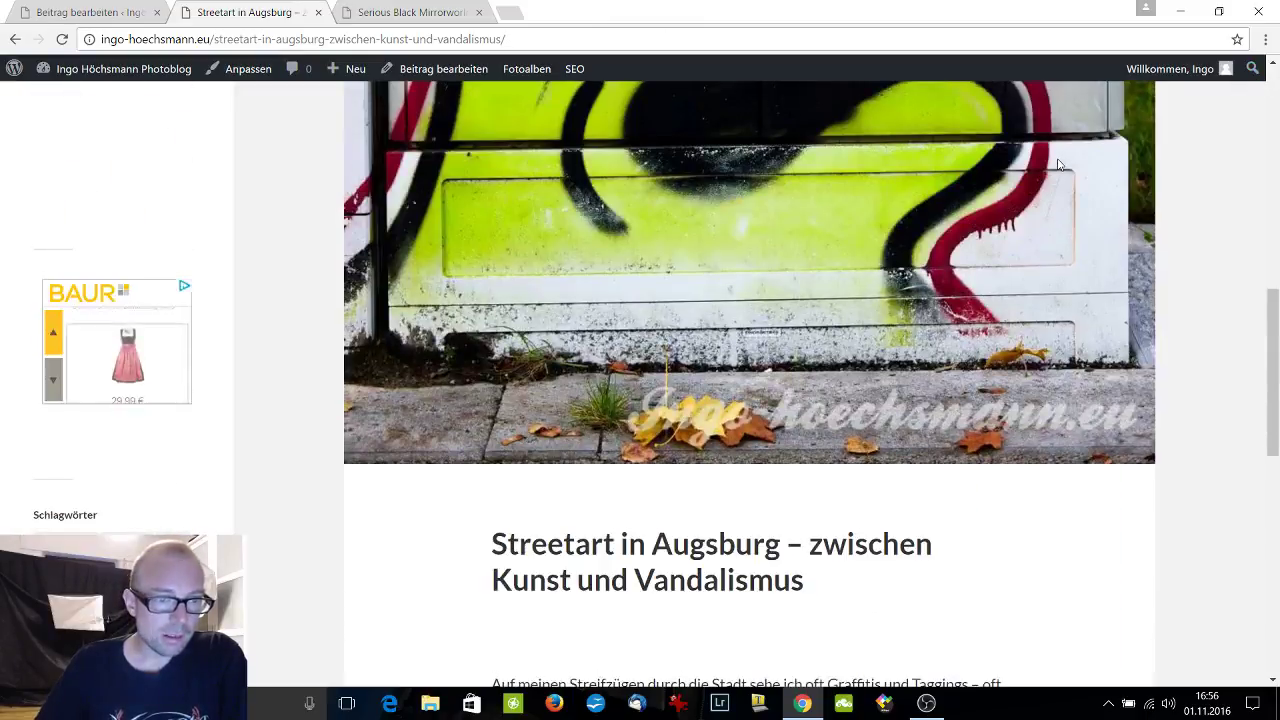
{"action": "scroll", "coordinate": [1048, 150], "scroll_direction": "up", "scroll_amount": 1}
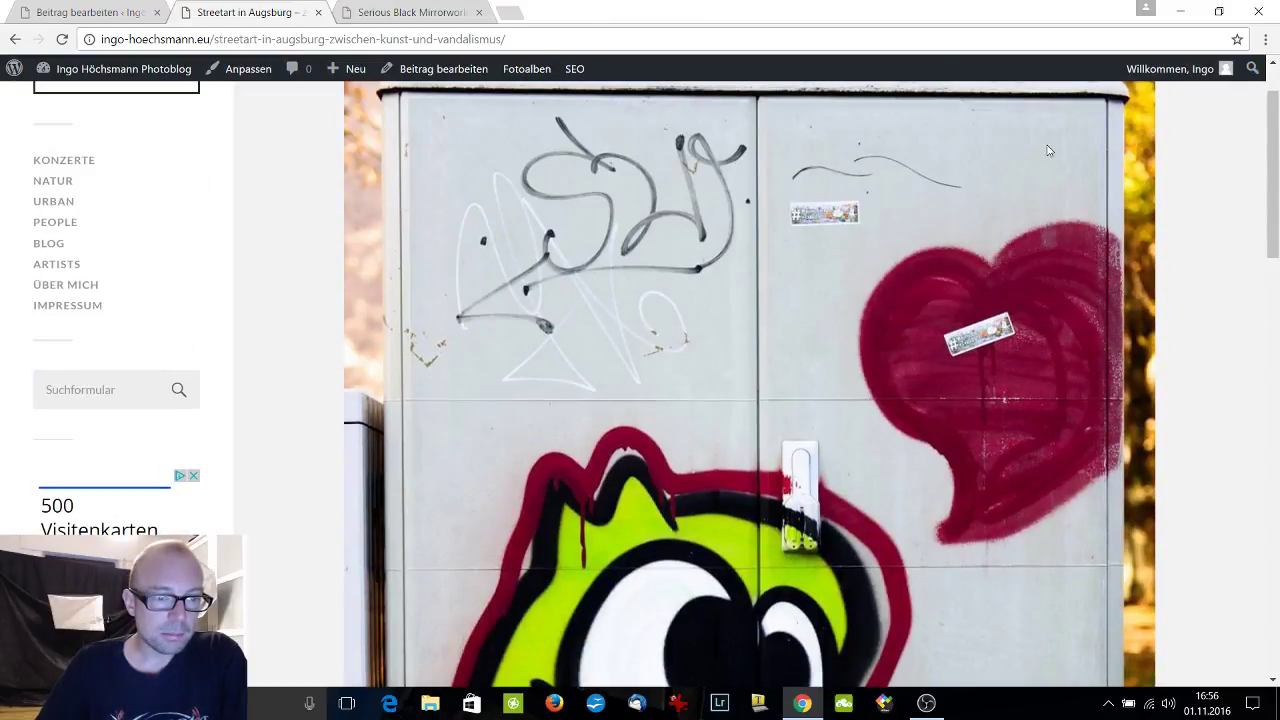
{"action": "scroll", "coordinate": [1048, 150], "scroll_direction": "up", "scroll_amount": 1}
Return to the Streetart in Augsburg post in the editor and update it once more.
{"action": "left_click", "coordinate": [68, 14]}
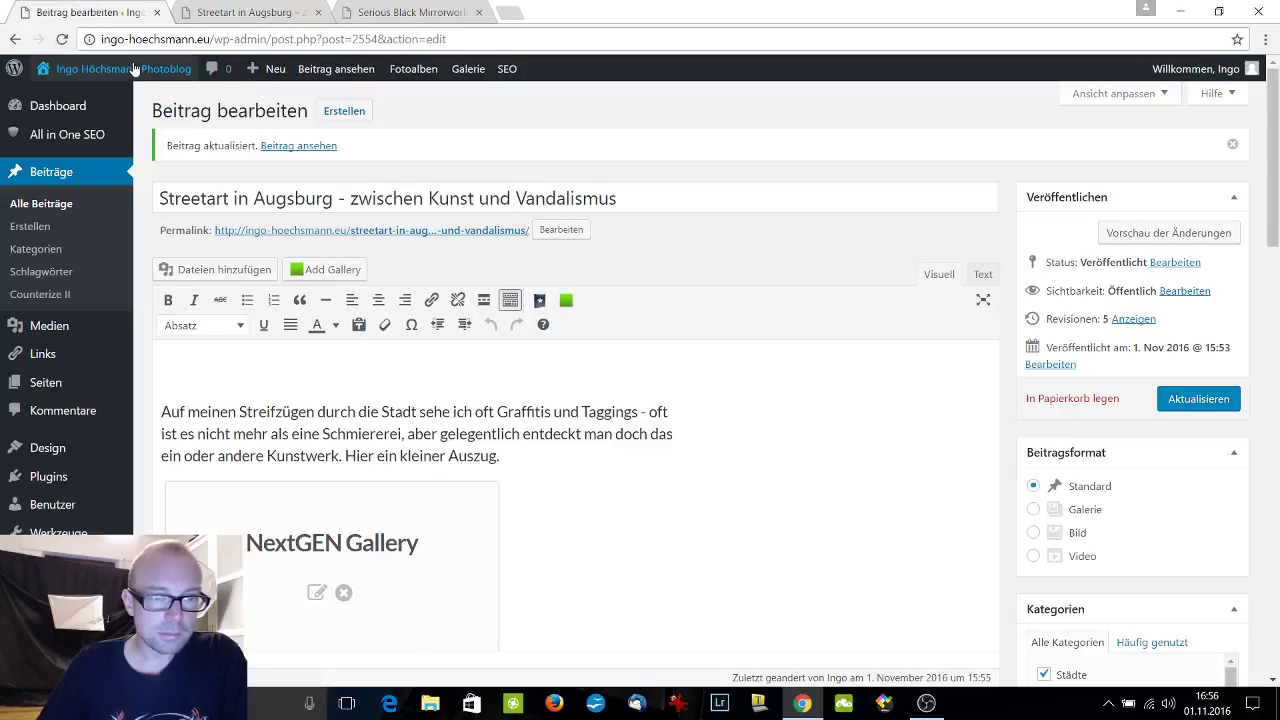
{"action": "mouse_move", "coordinate": [130, 68]}
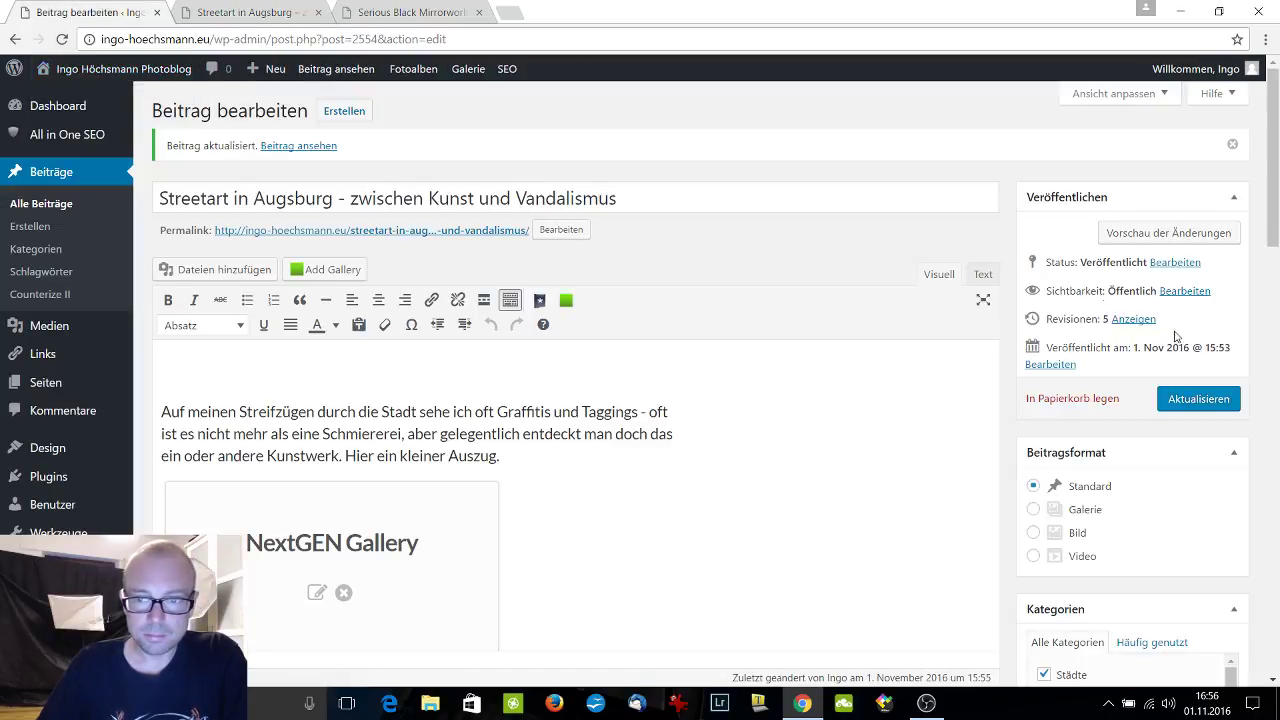
{"action": "left_click", "coordinate": [1214, 408]}
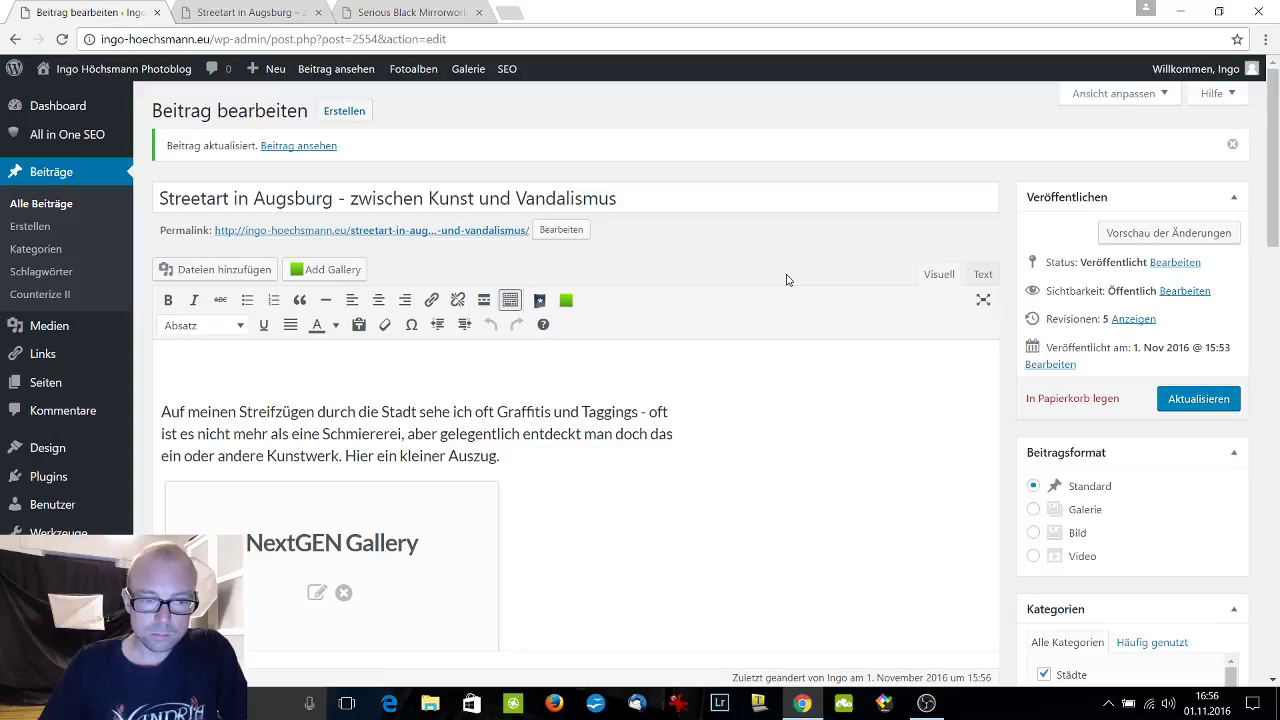
{"action": "mouse_move", "coordinate": [52, 110]}
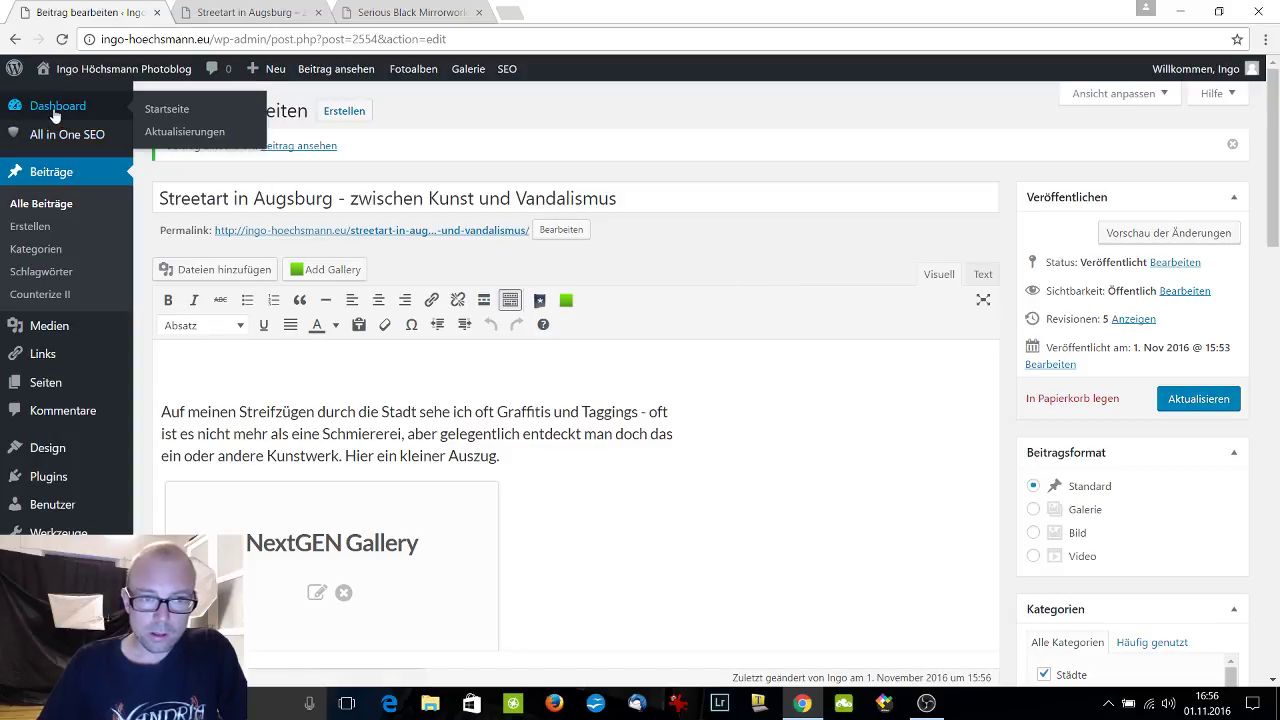